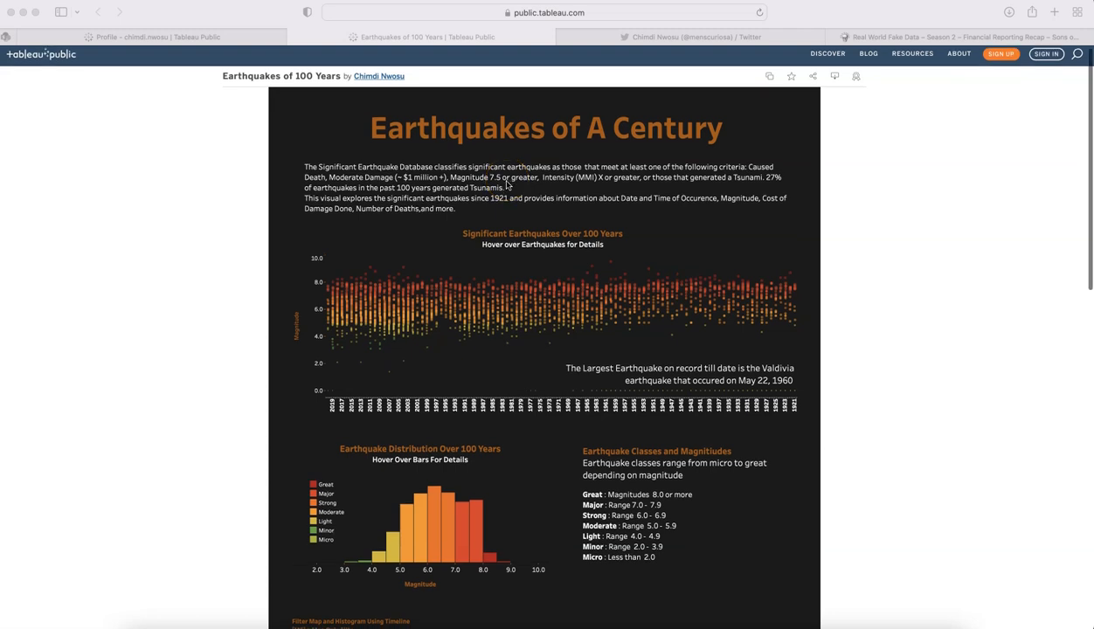
Look through the Earthquakes of 100 Years visualization from its introduction down to the Earthquake Map and back.
{"action": "scroll", "coordinate": [506, 184], "scroll_direction": "down", "scroll_amount": 1}
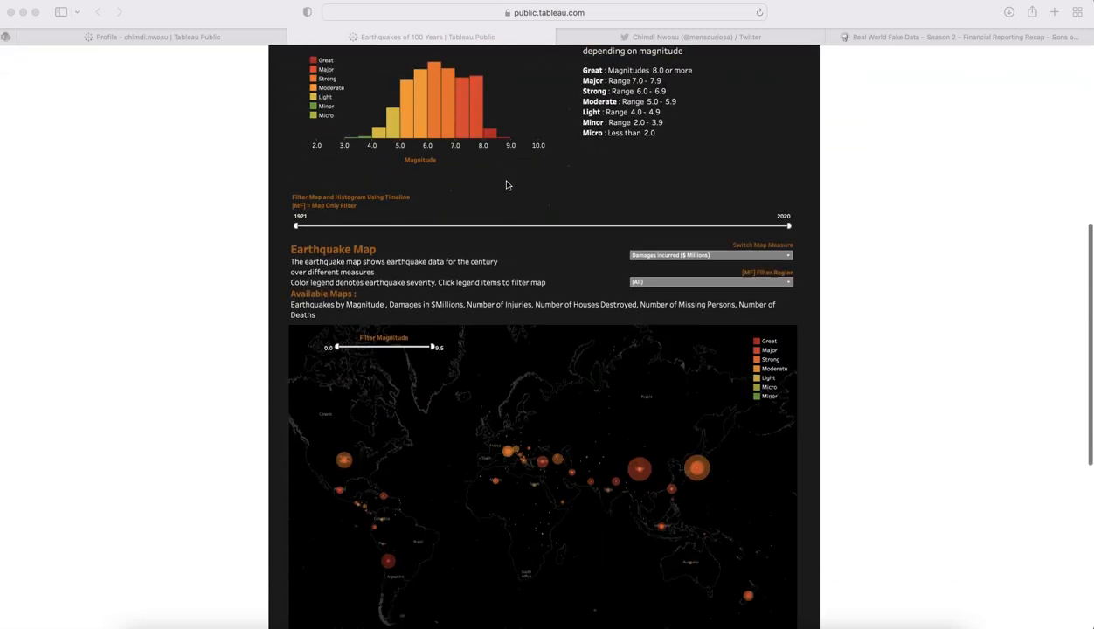
{"action": "scroll", "coordinate": [315, 276], "scroll_direction": "down", "scroll_amount": 3}
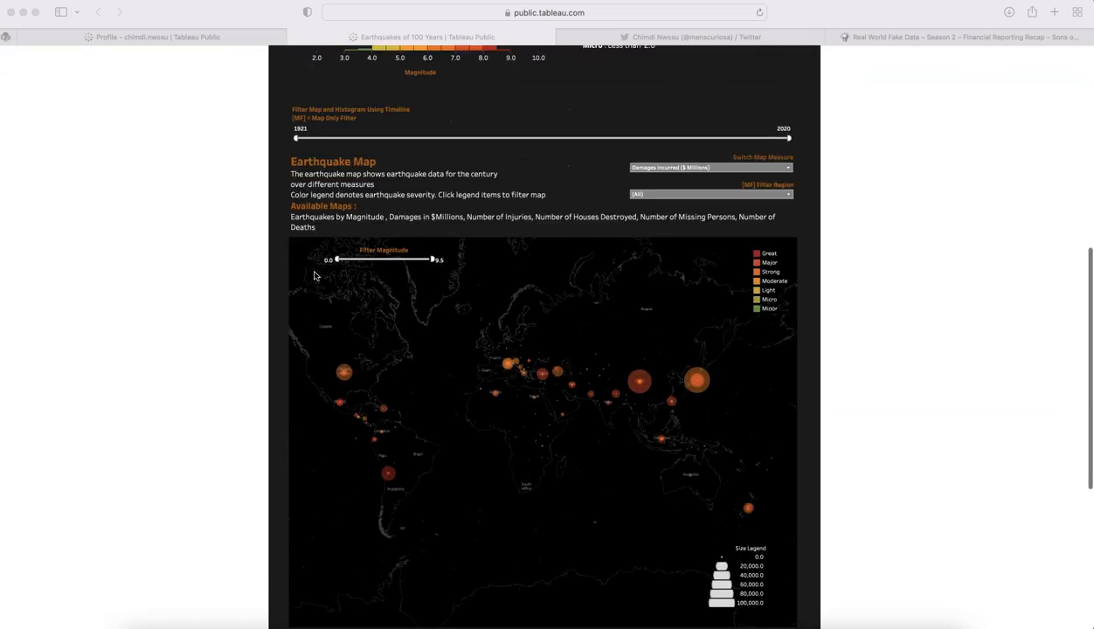
{"action": "scroll", "coordinate": [268, 340], "scroll_direction": "up", "scroll_amount": 9}
{"action": "scroll", "coordinate": [271, 262], "scroll_direction": "up", "scroll_amount": 5}
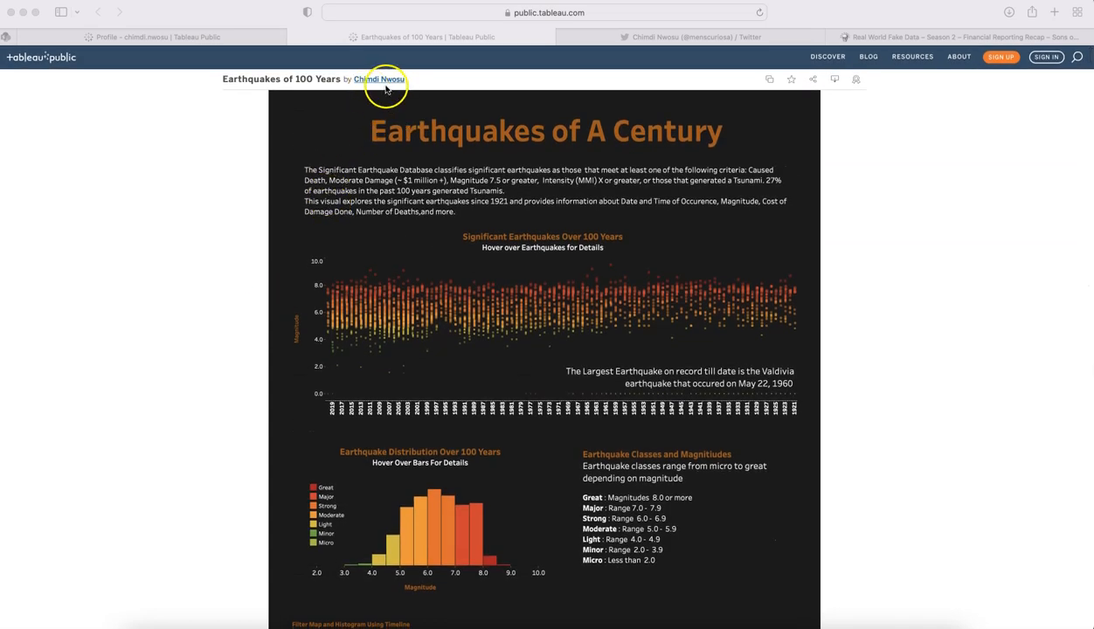
Switch to the author's Tableau Public profile and browse the published vizzes, from the newest to the oldest.
{"action": "left_click", "coordinate": [262, 40]}
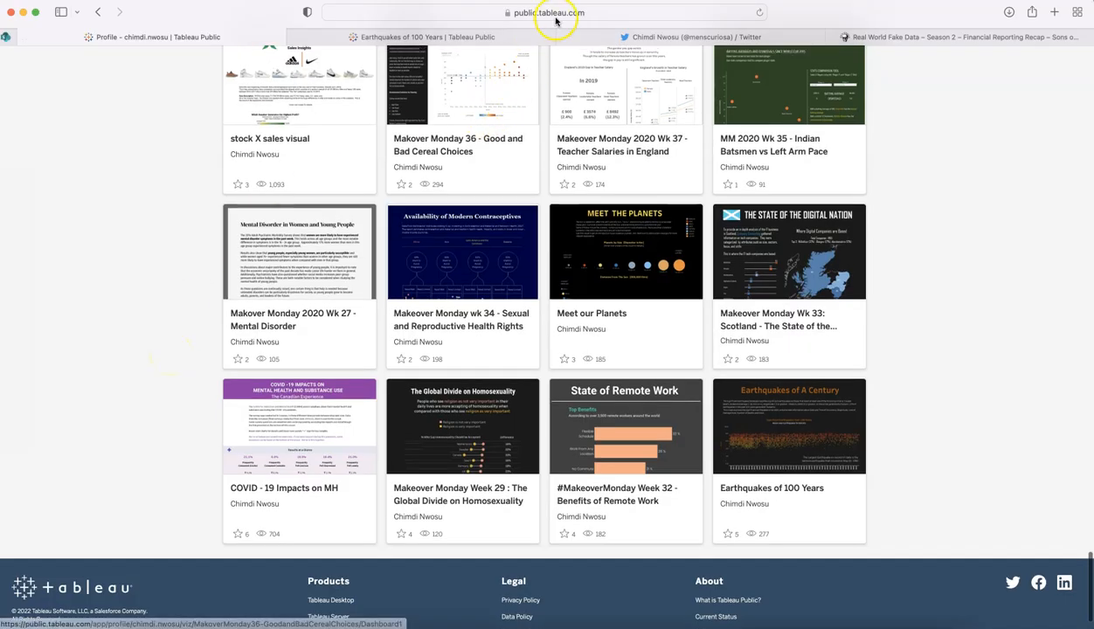
{"action": "scroll", "coordinate": [166, 339], "scroll_direction": "up", "scroll_amount": 1}
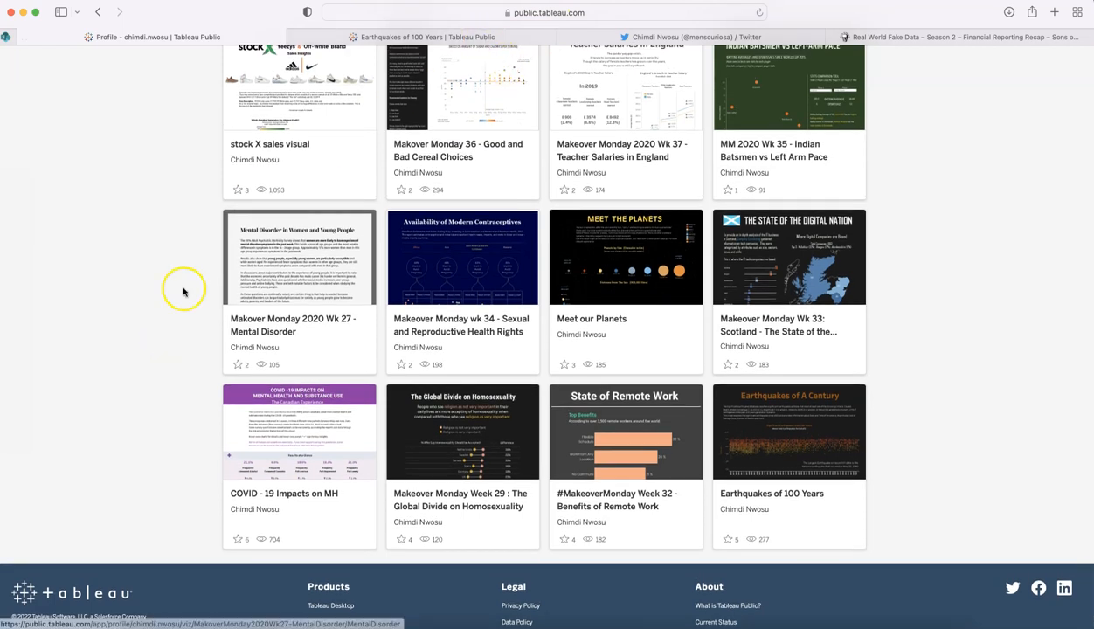
{"action": "scroll", "coordinate": [183, 290], "scroll_direction": "up", "scroll_amount": 2}
{"action": "scroll", "coordinate": [183, 292], "scroll_direction": "up", "scroll_amount": 10}
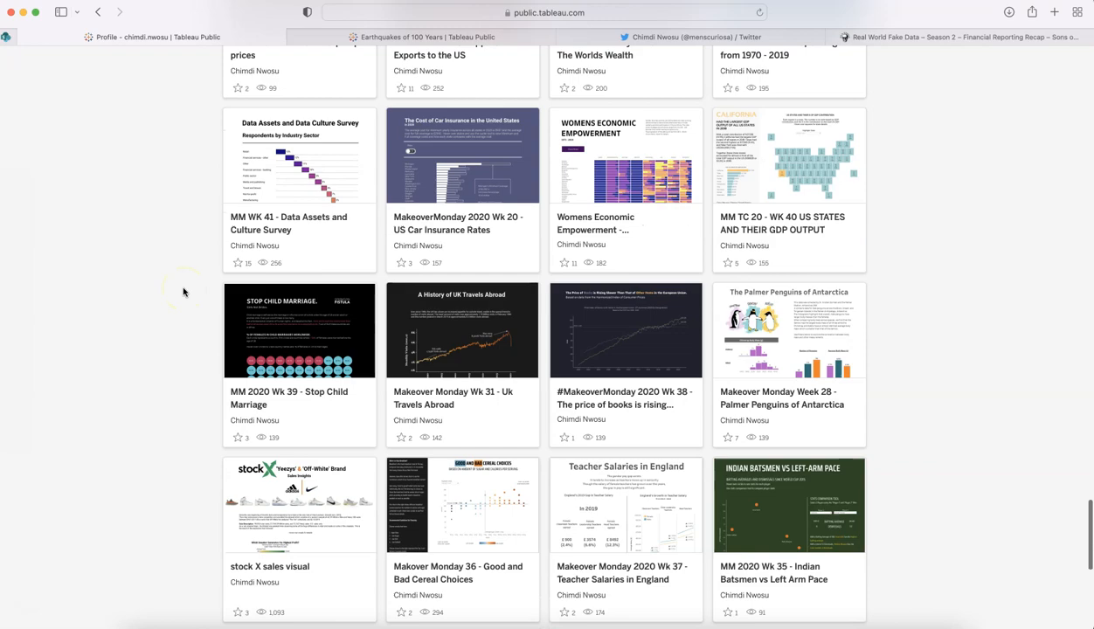
{"action": "scroll", "coordinate": [184, 292], "scroll_direction": "up", "scroll_amount": 20}
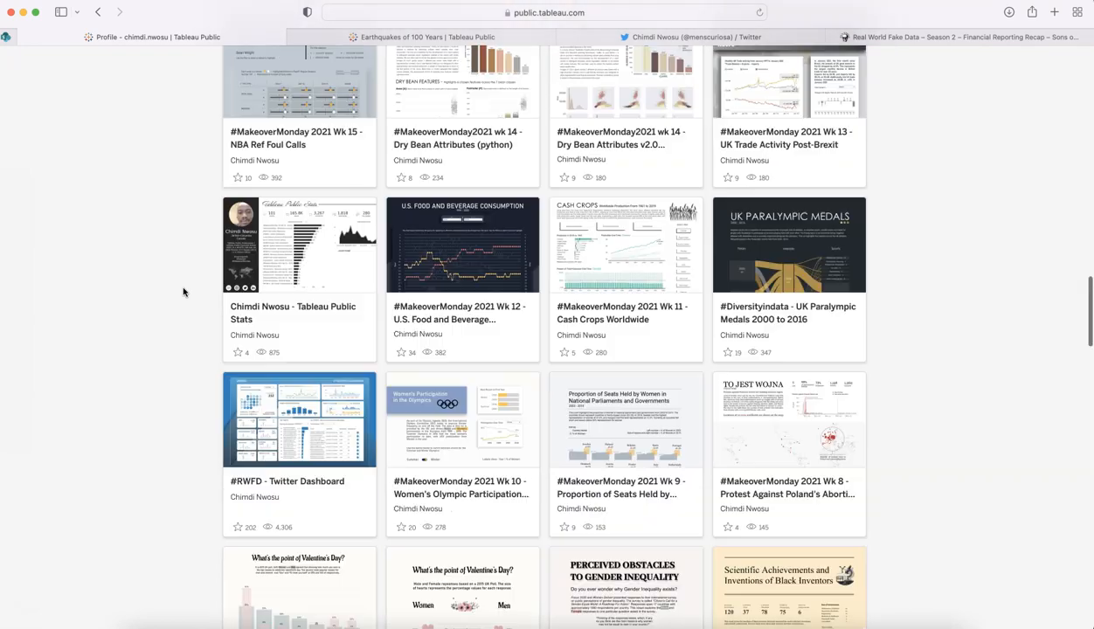
{"action": "scroll", "coordinate": [184, 291], "scroll_direction": "up", "scroll_amount": 5}
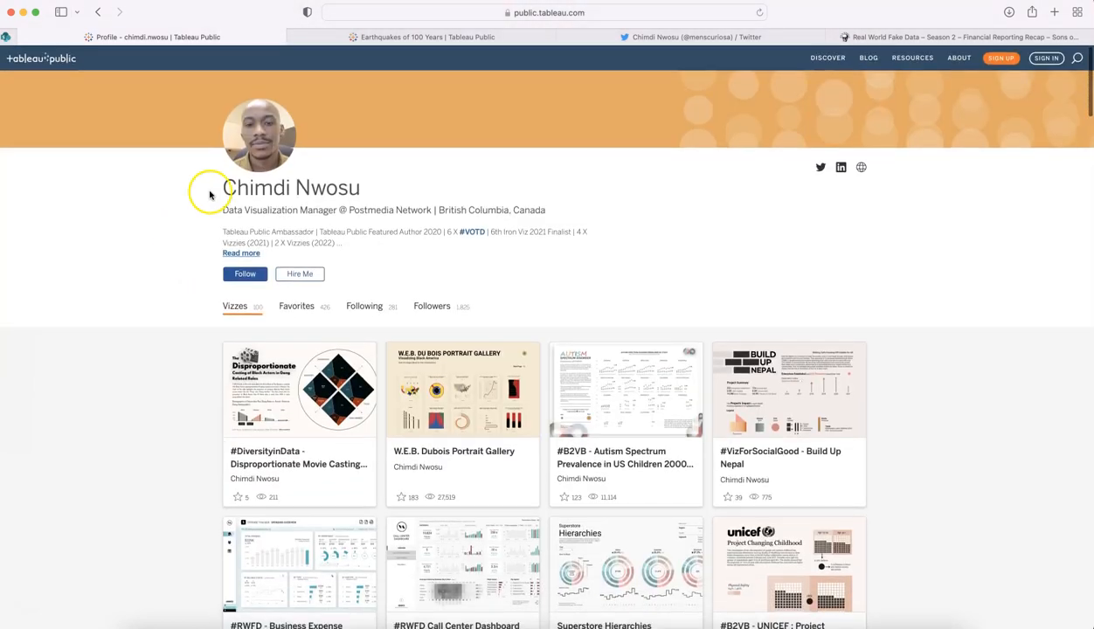
{"action": "scroll", "coordinate": [296, 191], "scroll_direction": "down", "scroll_amount": 15}
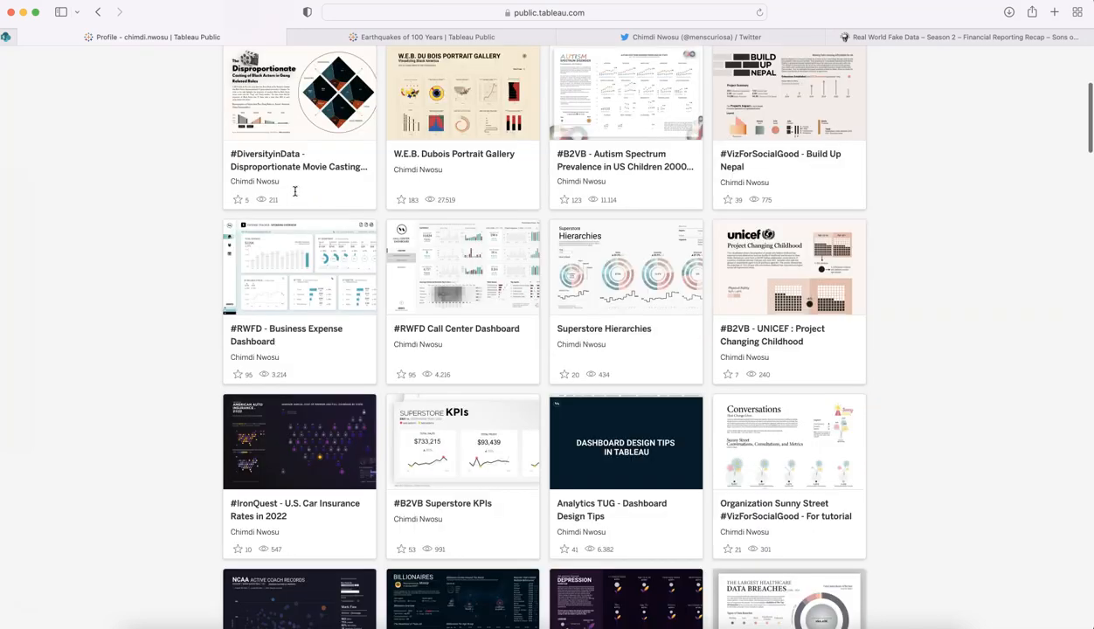
{"action": "scroll", "coordinate": [701, 451], "scroll_direction": "down", "scroll_amount": 20}
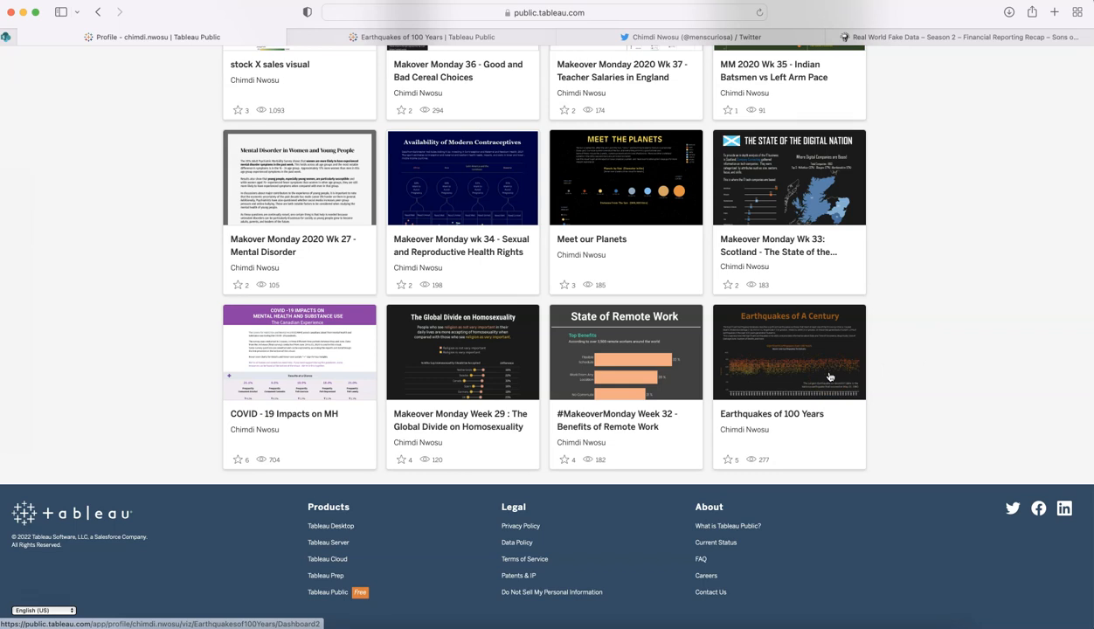
Return to the Earthquakes of 100 Years viz and examine its introduction, yearly earthquake plot and magnitude distribution histogram.
{"action": "left_click", "coordinate": [464, 38]}
{"action": "left_click", "coordinate": [208, 319]}
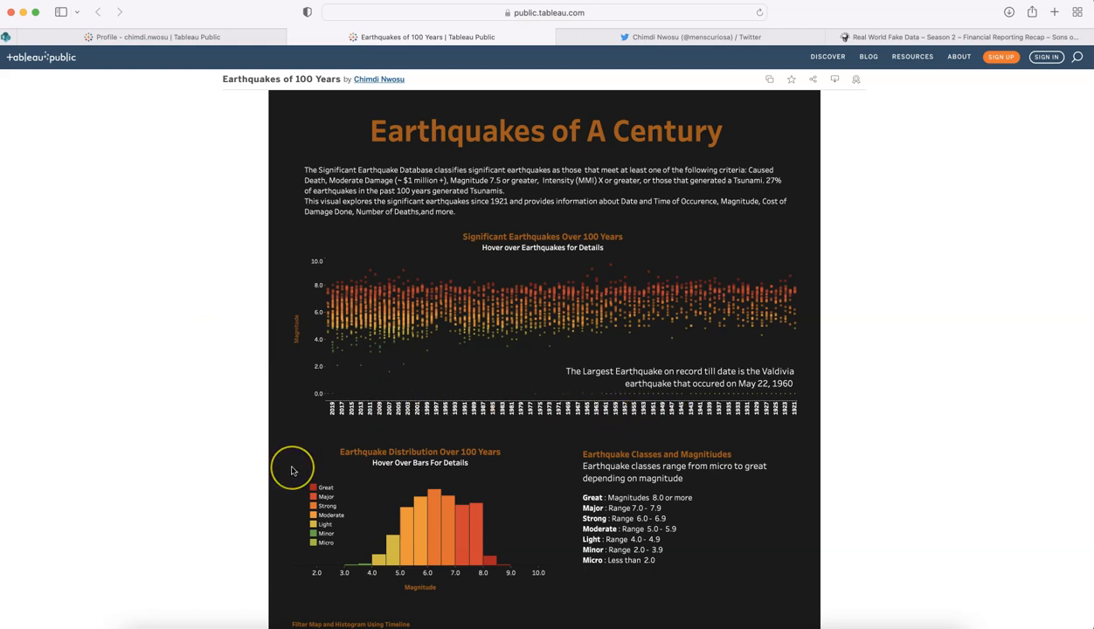
{"action": "scroll", "coordinate": [292, 471], "scroll_direction": "down", "scroll_amount": 5}
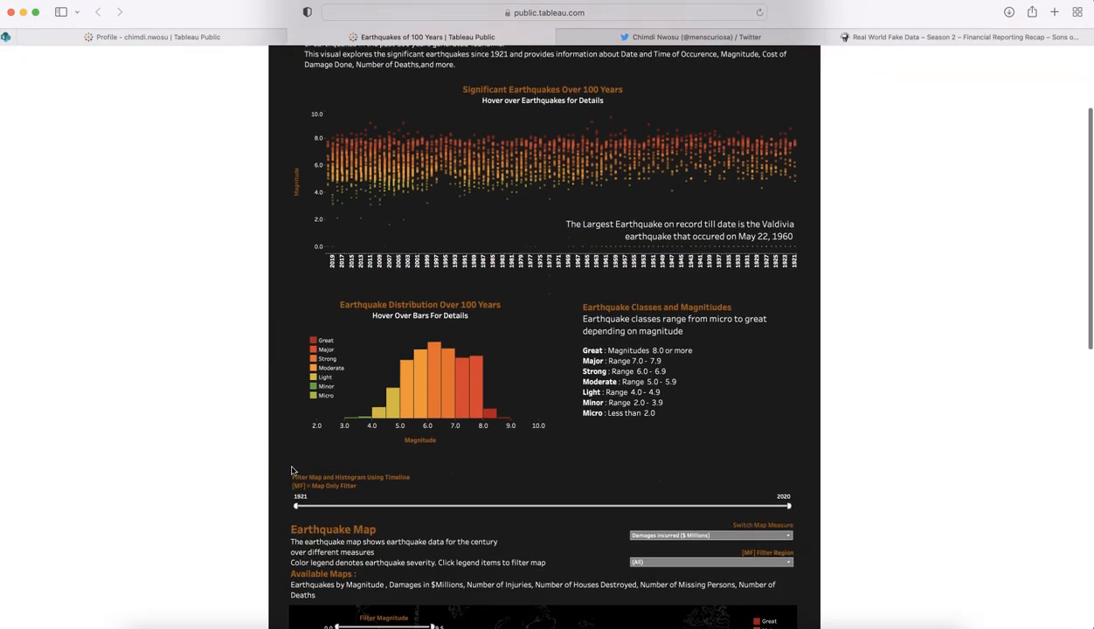
{"action": "scroll", "coordinate": [292, 472], "scroll_direction": "up", "scroll_amount": 4}
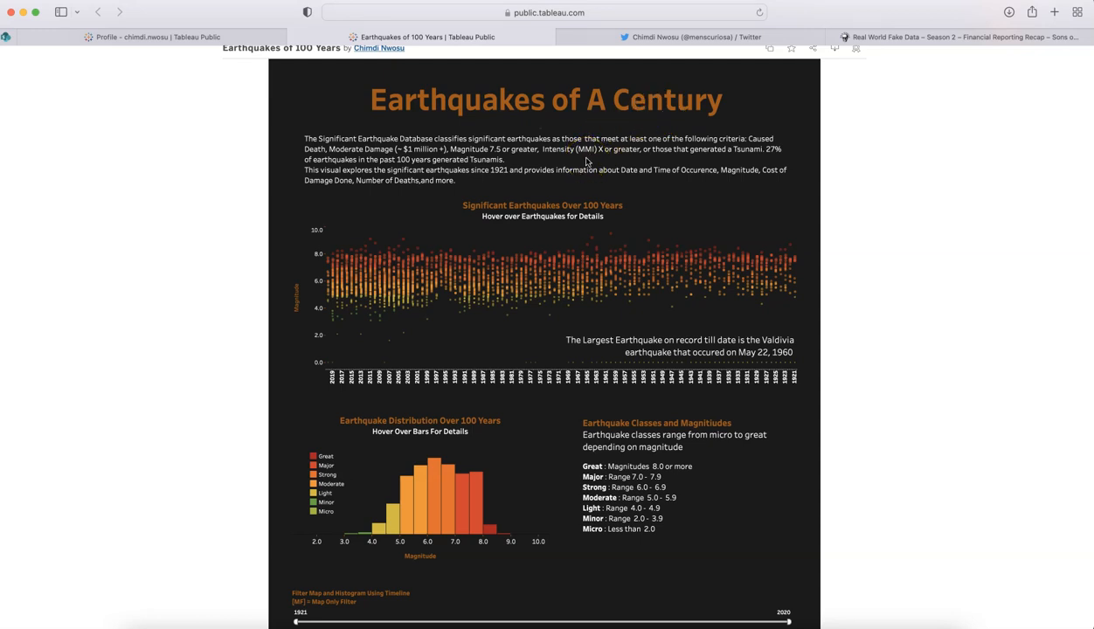
{"action": "scroll", "coordinate": [372, 381], "scroll_direction": "down", "scroll_amount": 5}
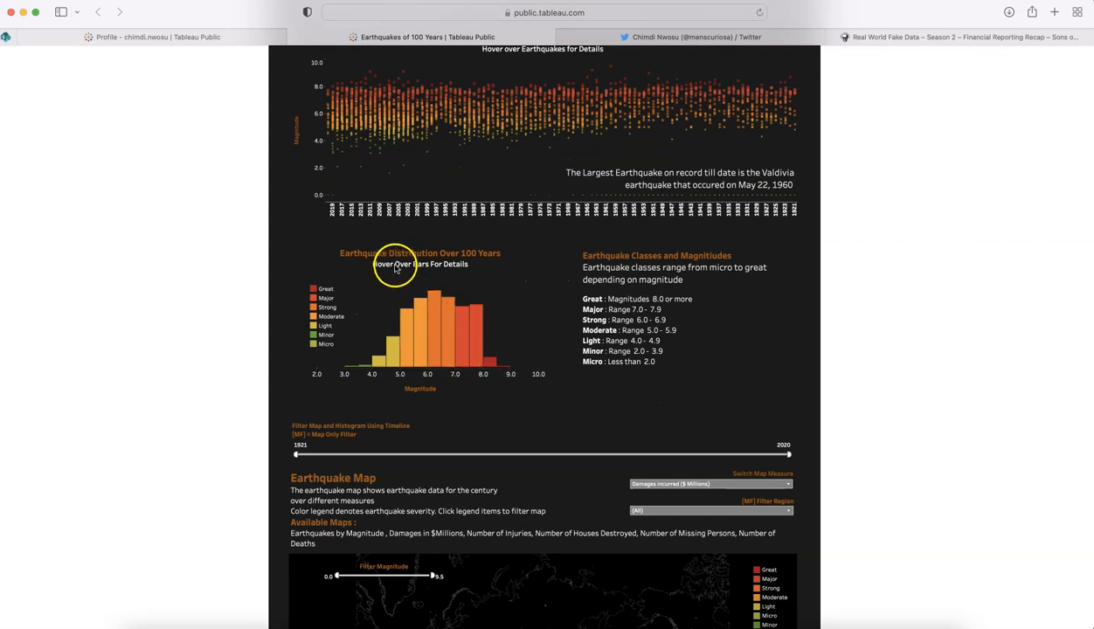
{"action": "mouse_move", "coordinate": [432, 305]}
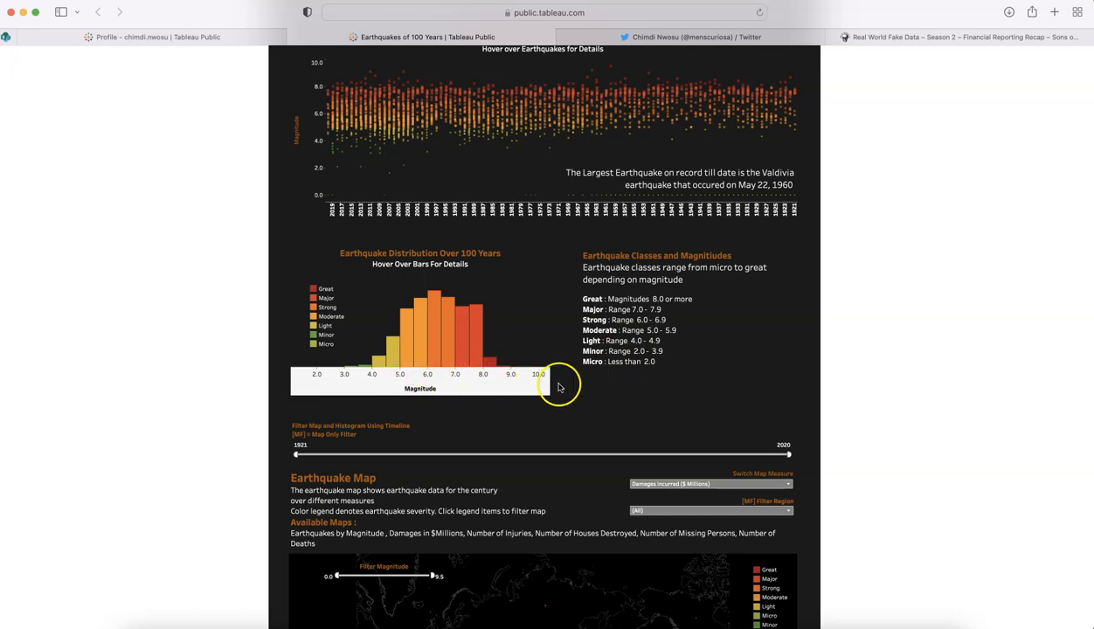
Examine the Earthquake Map and list the measures offered for switching it, leaving the list without choosing one.
{"action": "scroll", "coordinate": [197, 389], "scroll_direction": "down", "scroll_amount": 5}
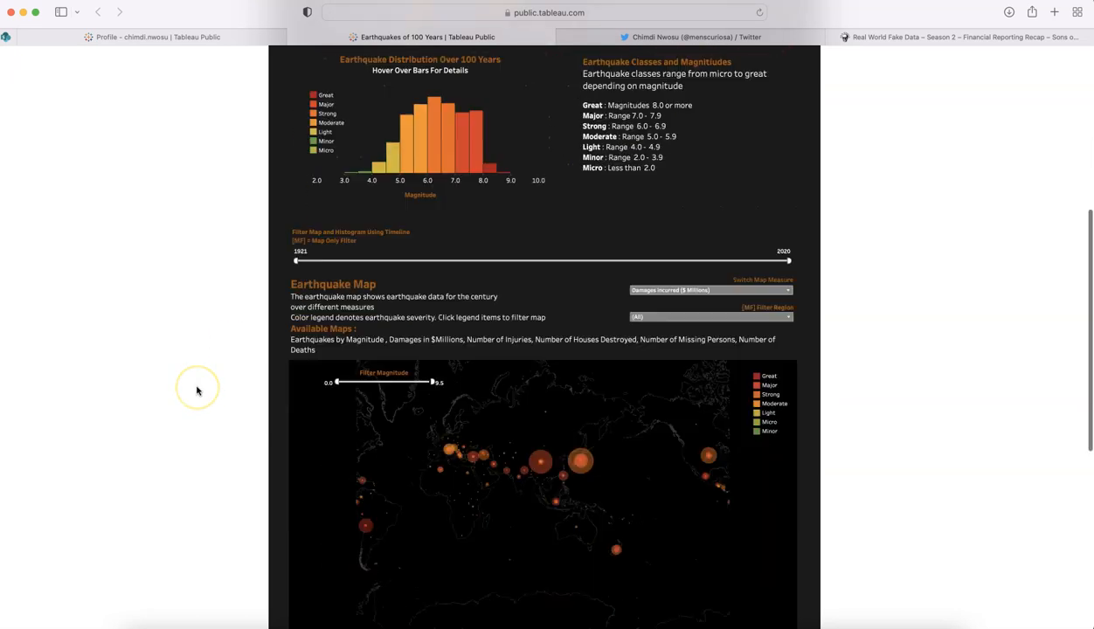
{"action": "scroll", "coordinate": [197, 391], "scroll_direction": "down", "scroll_amount": 4}
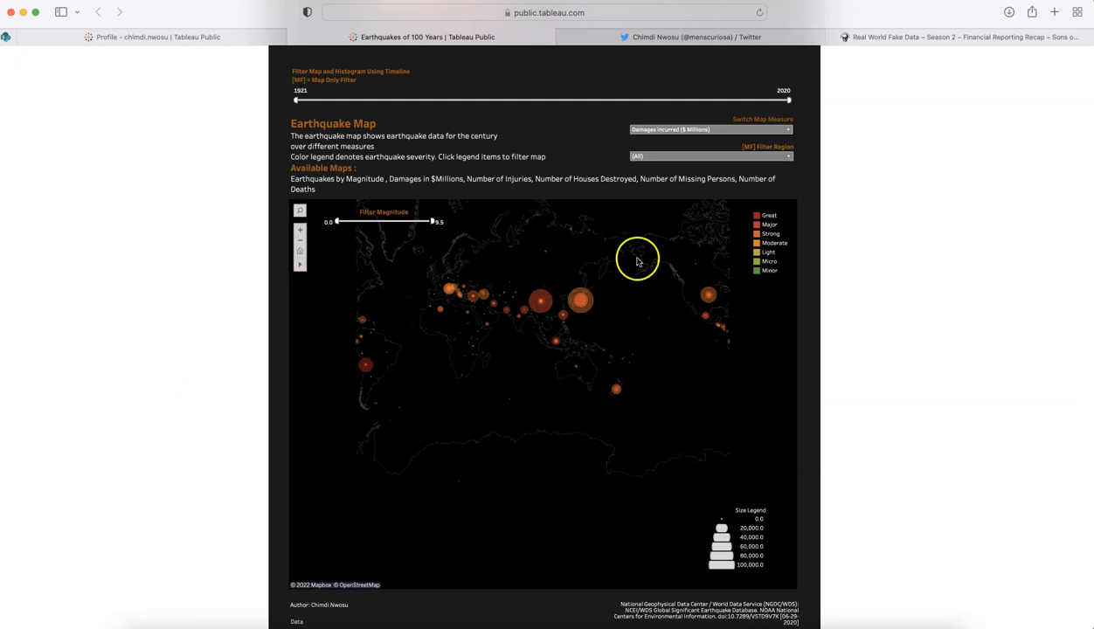
{"action": "left_click", "coordinate": [699, 133]}
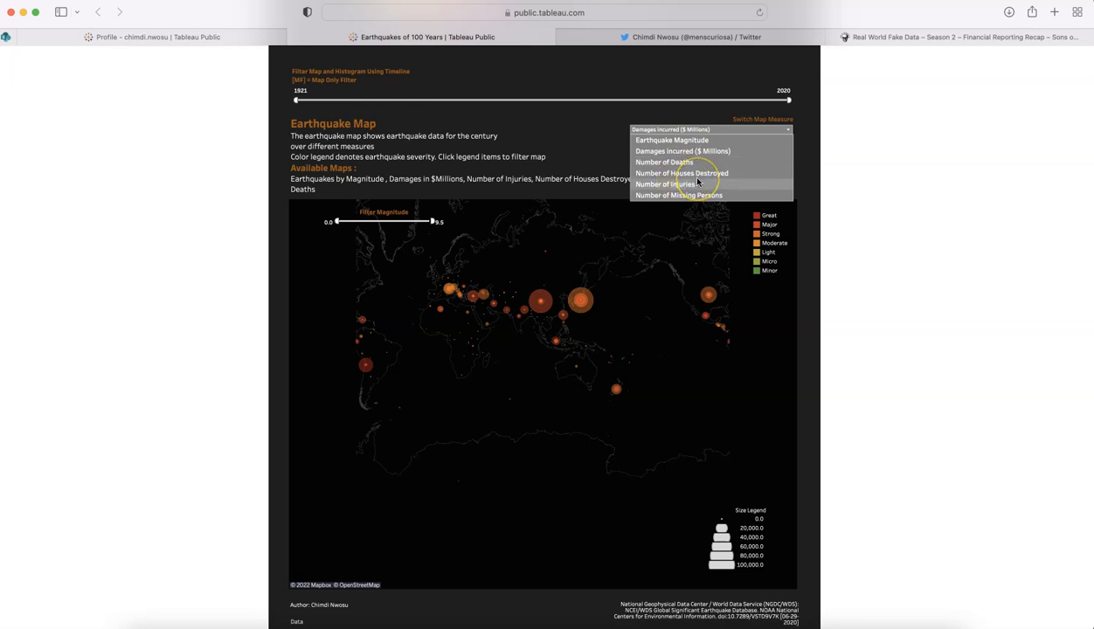
{"action": "left_click", "coordinate": [922, 263]}
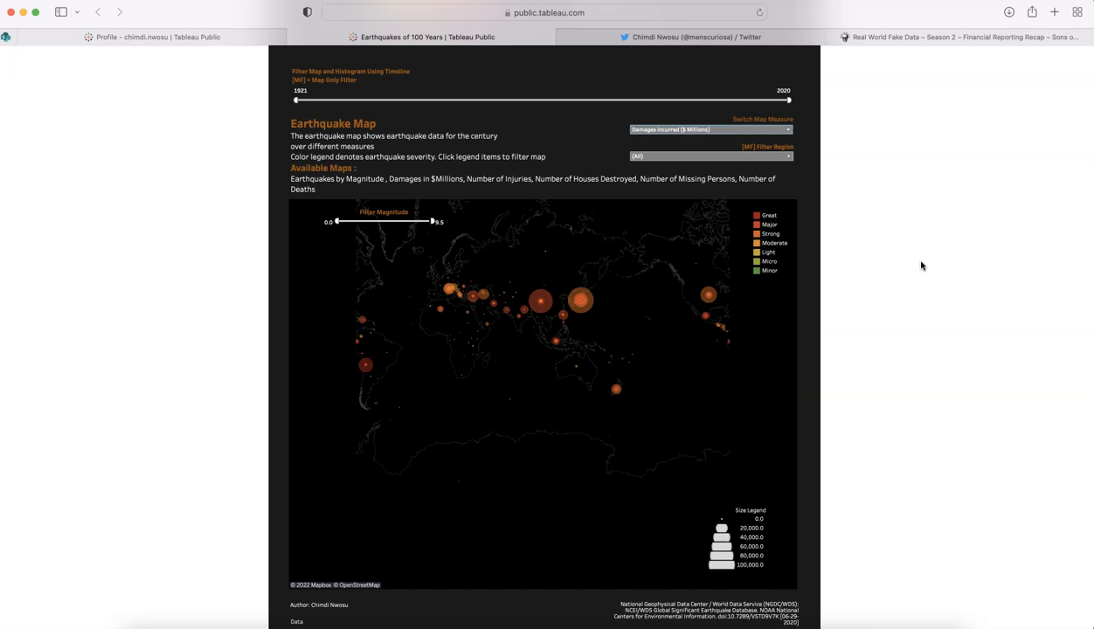
Review the whole earthquake dashboard again, comparing the layout of its title, charts, timeline filter and map.
{"action": "scroll", "coordinate": [922, 266], "scroll_direction": "up", "scroll_amount": 10}
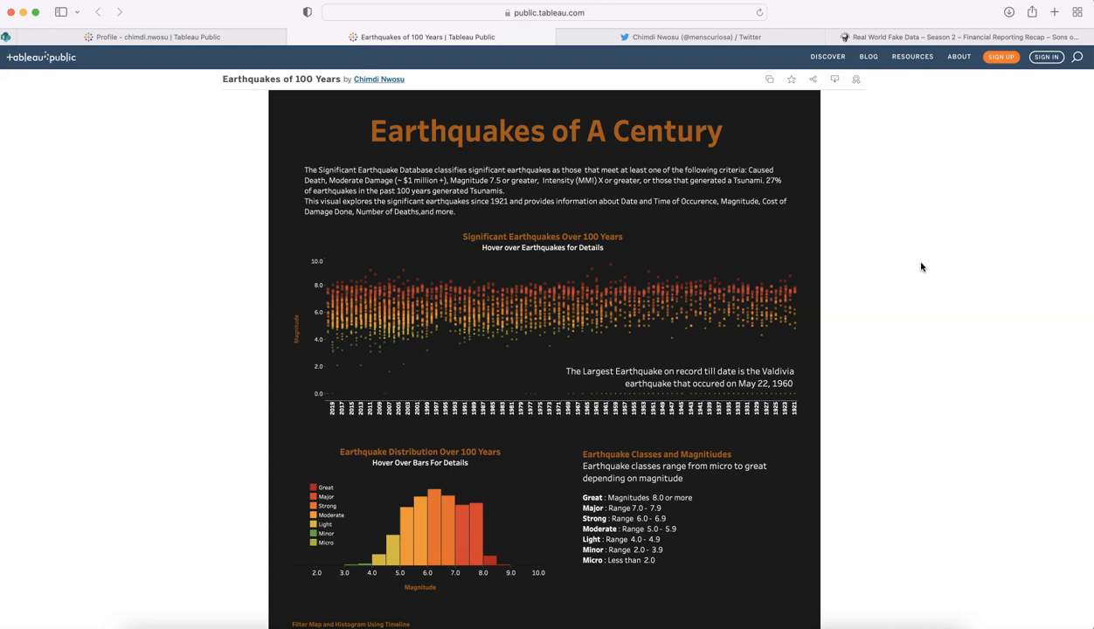
{"action": "scroll", "coordinate": [912, 347], "scroll_direction": "down", "scroll_amount": 2}
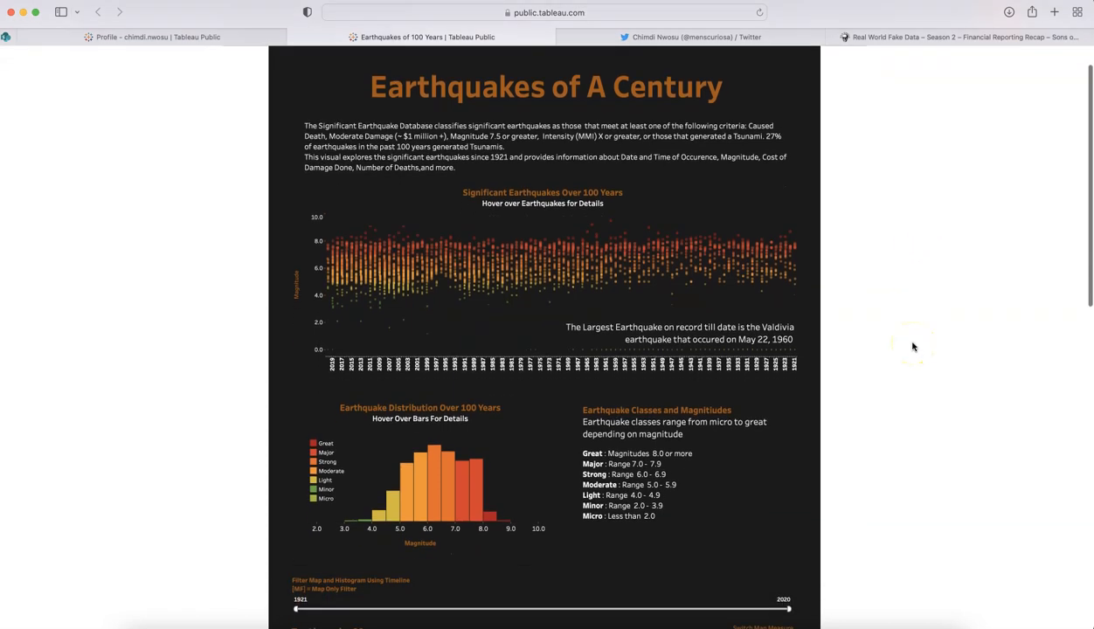
{"action": "scroll", "coordinate": [913, 347], "scroll_direction": "down", "scroll_amount": 8}
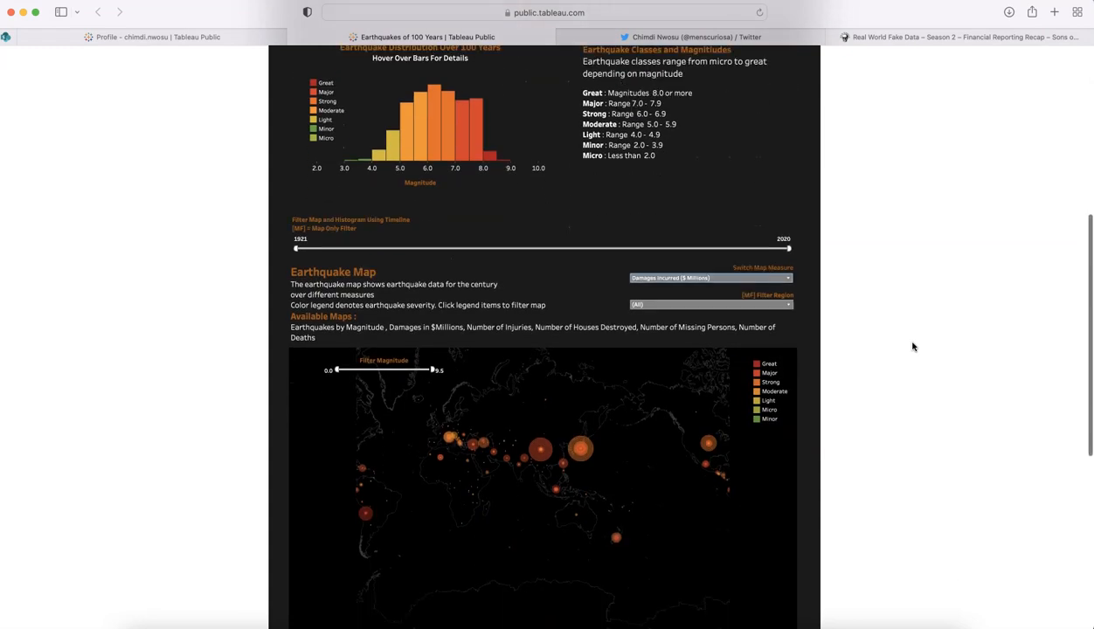
{"action": "scroll", "coordinate": [913, 347], "scroll_direction": "down", "scroll_amount": 3}
{"action": "scroll", "coordinate": [912, 347], "scroll_direction": "up", "scroll_amount": 10}
{"action": "scroll", "coordinate": [913, 347], "scroll_direction": "up", "scroll_amount": 1}
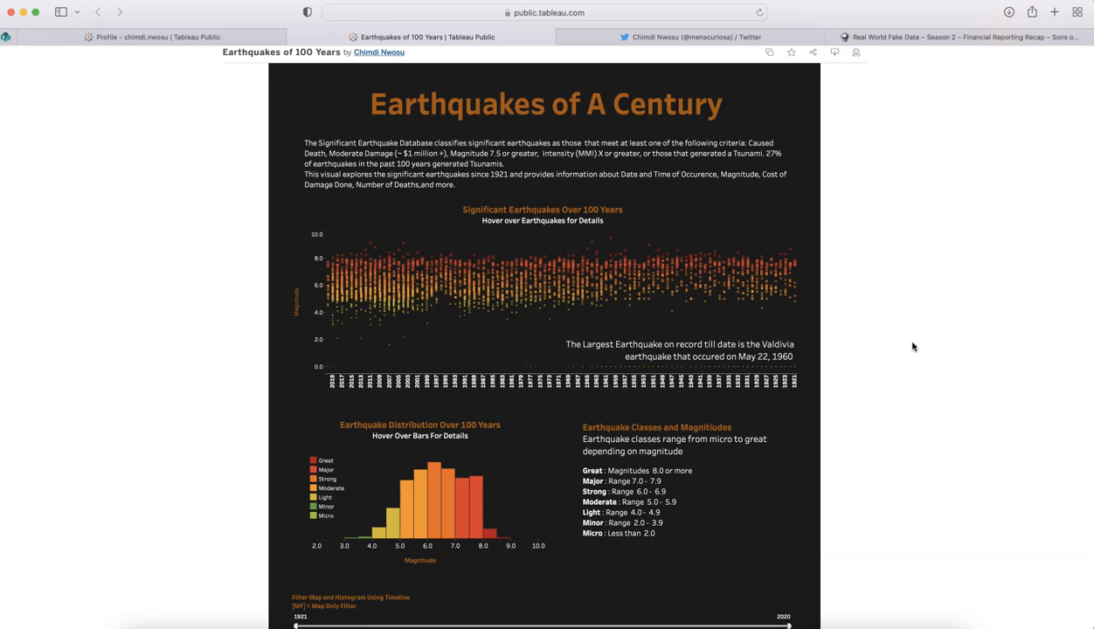
{"action": "scroll", "coordinate": [913, 348], "scroll_direction": "down", "scroll_amount": 10}
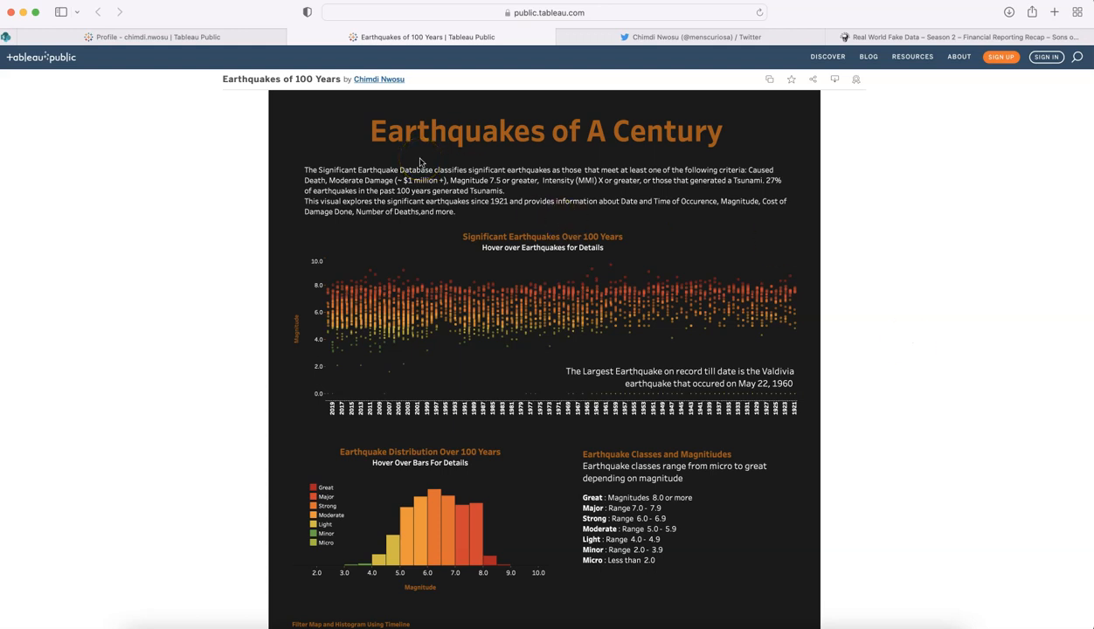
Check the file formats offered for downloading the dashboard, including Tableau Workbook, and close the download options.
{"action": "scroll", "coordinate": [868, 291], "scroll_direction": "down", "scroll_amount": 5}
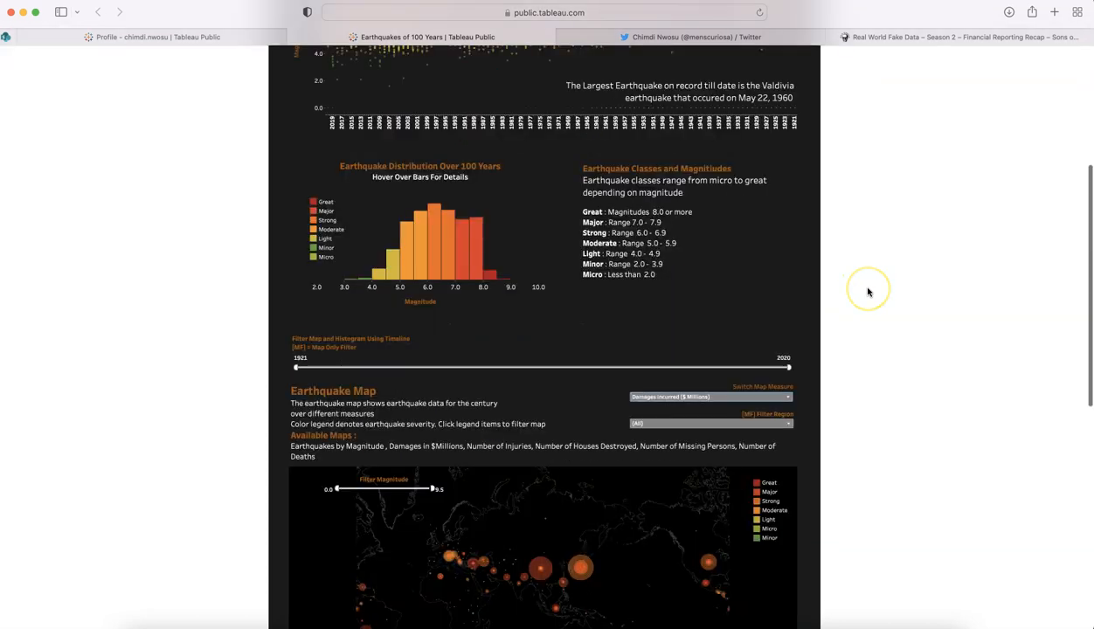
{"action": "scroll", "coordinate": [861, 286], "scroll_direction": "down", "scroll_amount": 10}
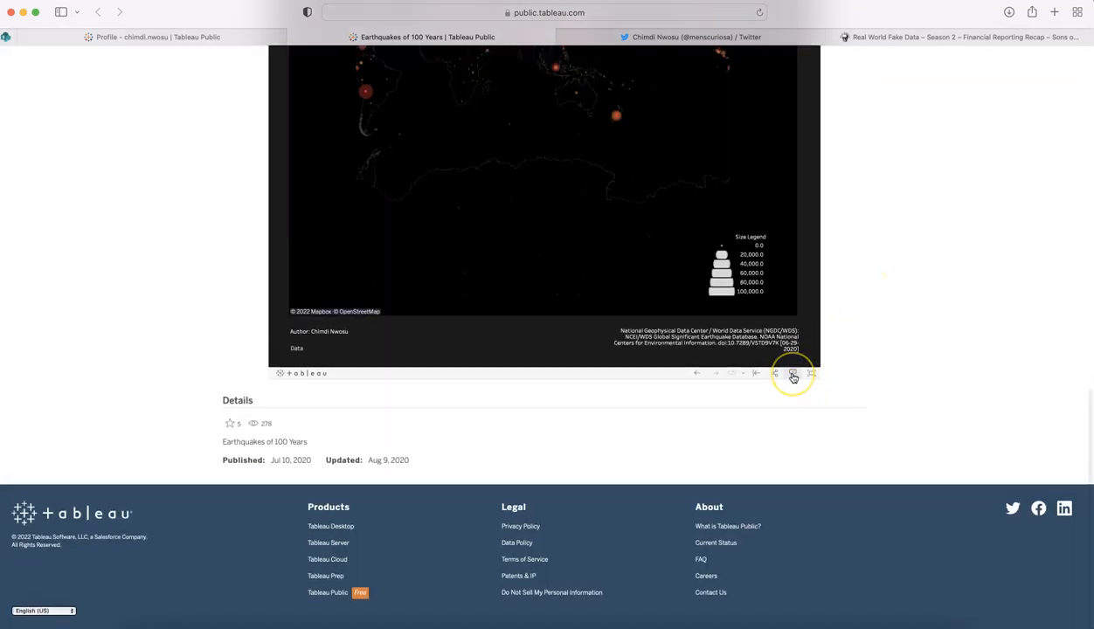
{"action": "left_click", "coordinate": [793, 374]}
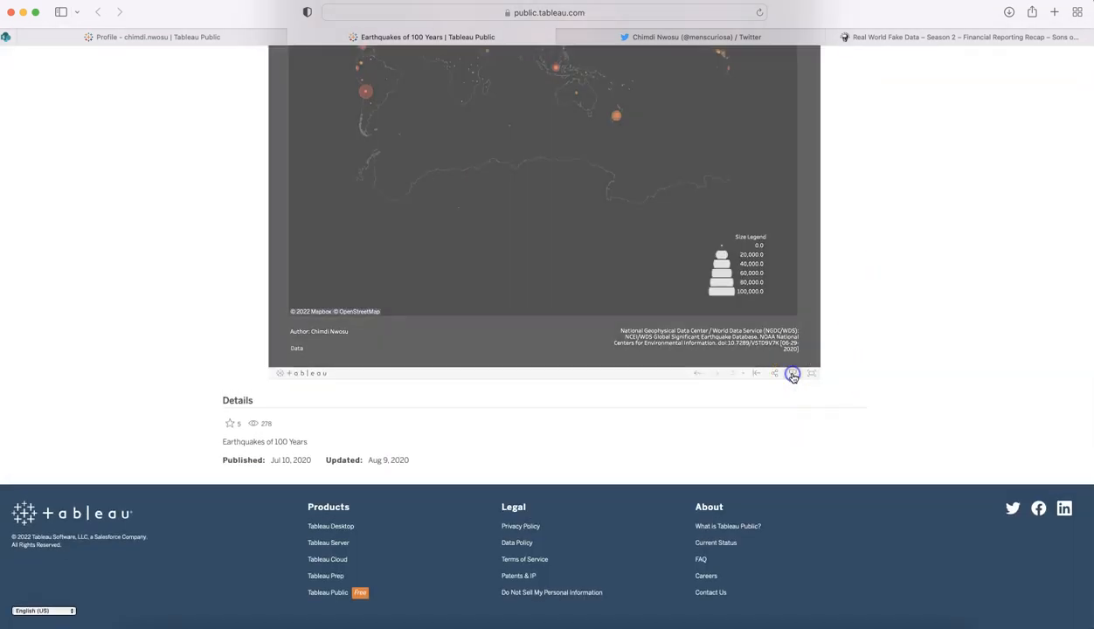
{"action": "scroll", "coordinate": [792, 377], "scroll_direction": "up", "scroll_amount": 7}
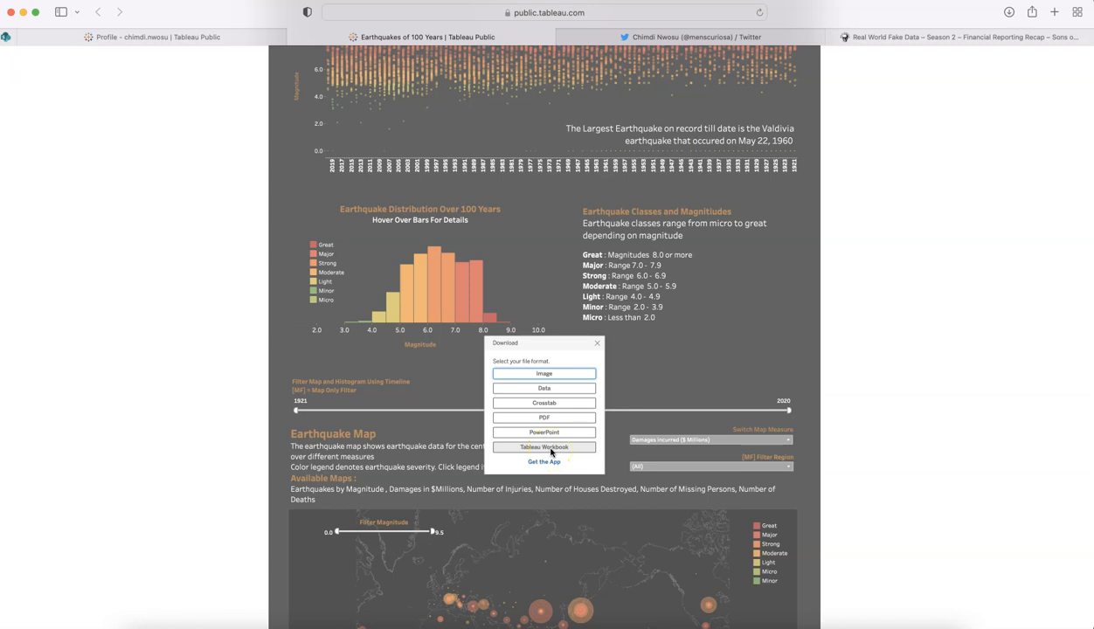
{"action": "left_click", "coordinate": [598, 343]}
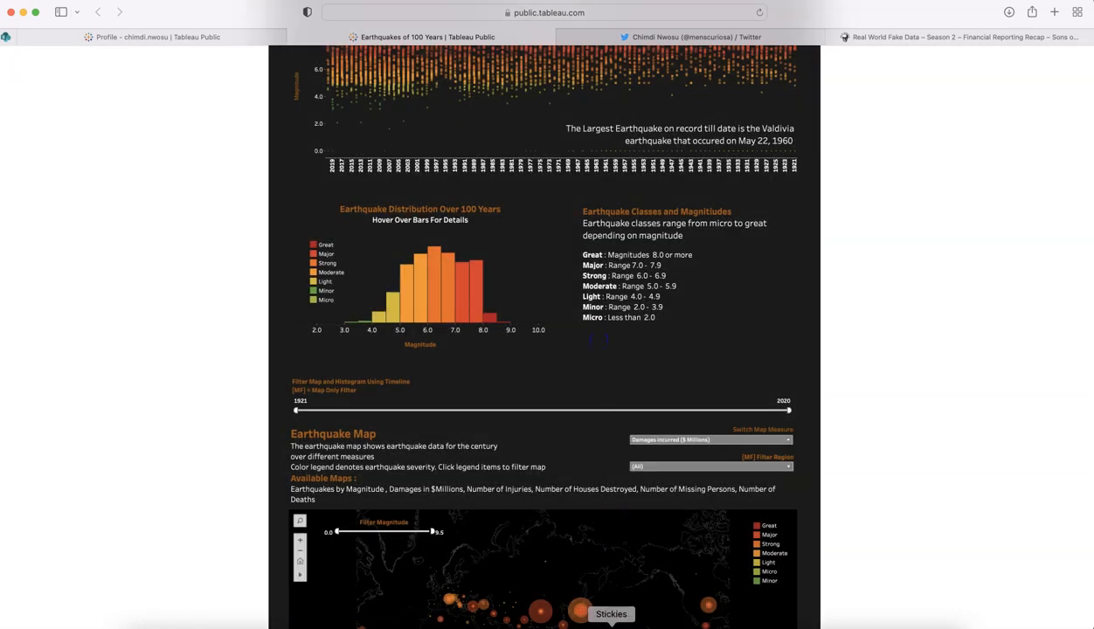
Switch to the Earthquakes of 100 Years workbook in Tableau Desktop and look over Dashboard 2 from title to map filters.
{"action": "left_click", "coordinate": [518, 624]}
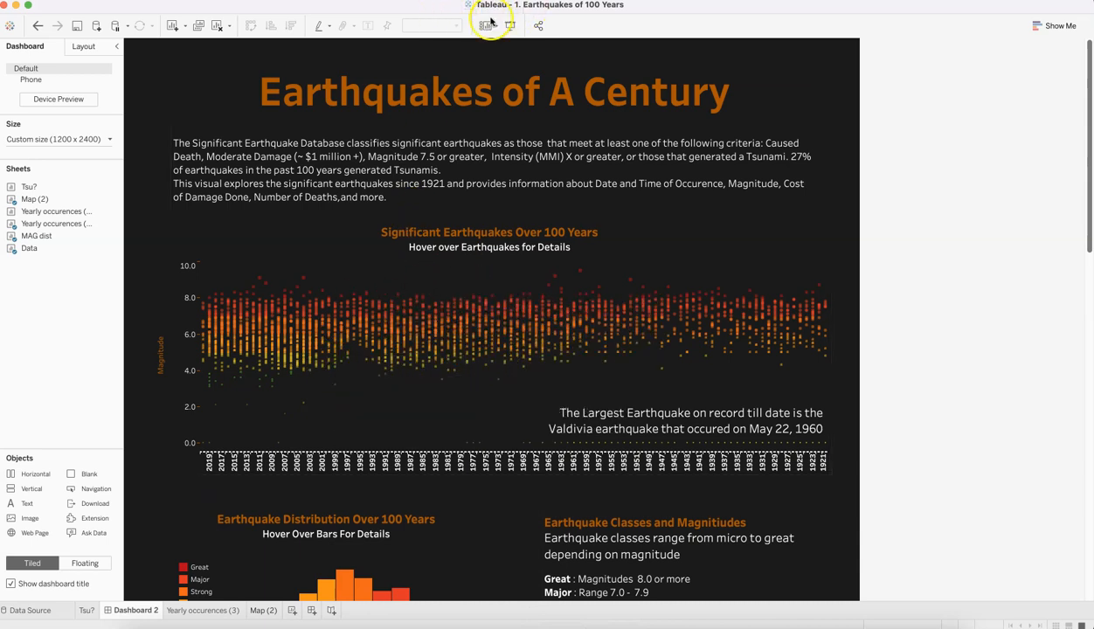
{"action": "scroll", "coordinate": [436, 415], "scroll_direction": "down", "scroll_amount": 5}
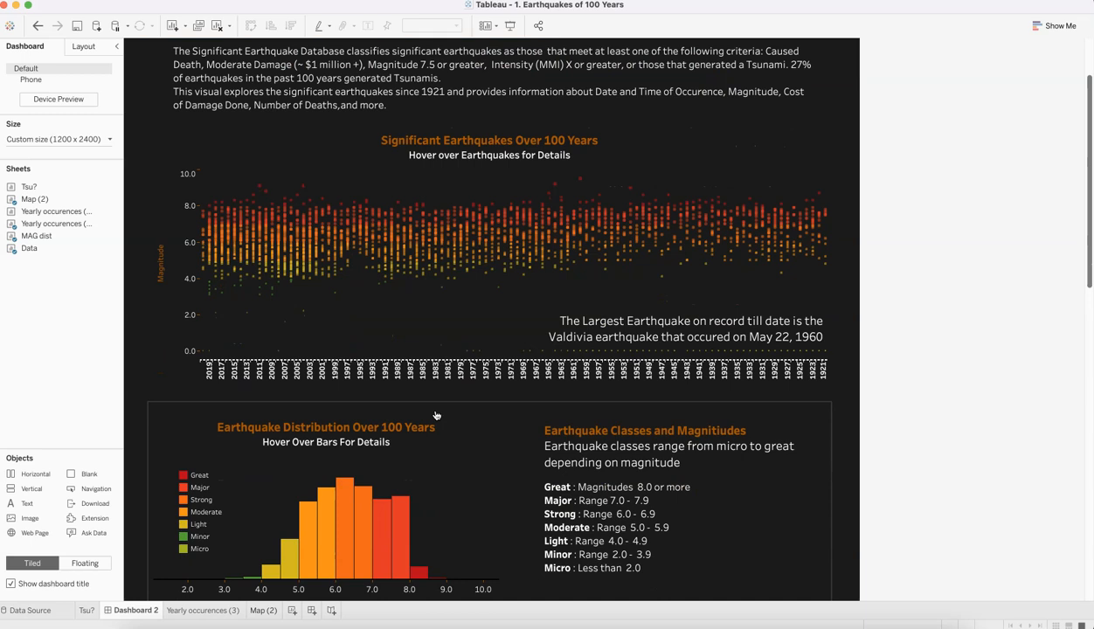
{"action": "scroll", "coordinate": [436, 415], "scroll_direction": "down", "scroll_amount": 6}
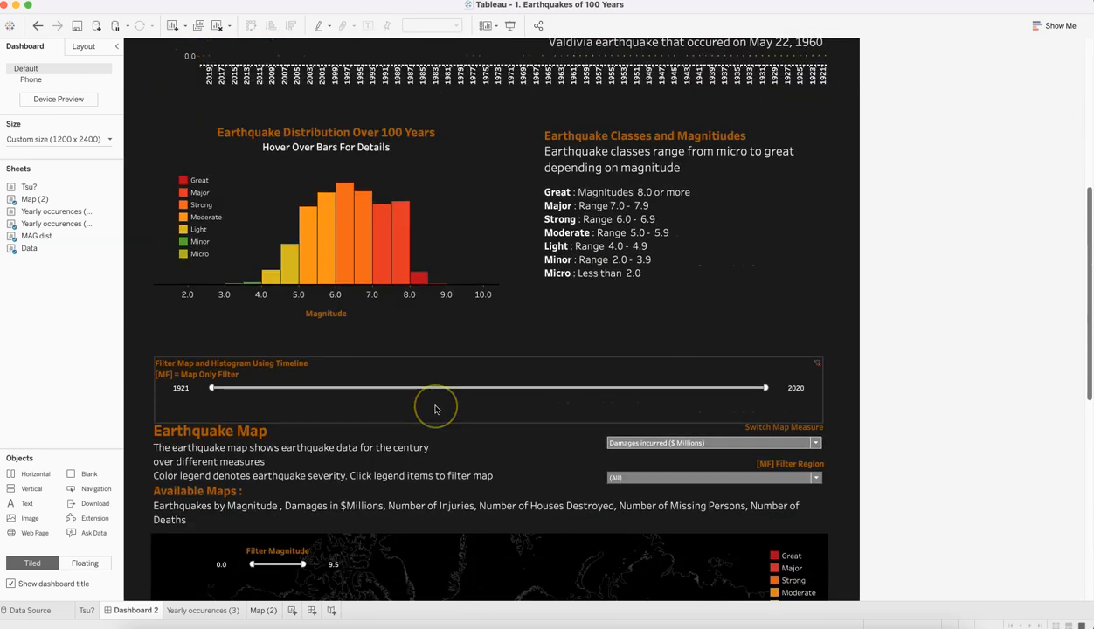
{"action": "scroll", "coordinate": [436, 409], "scroll_direction": "up", "scroll_amount": 1}
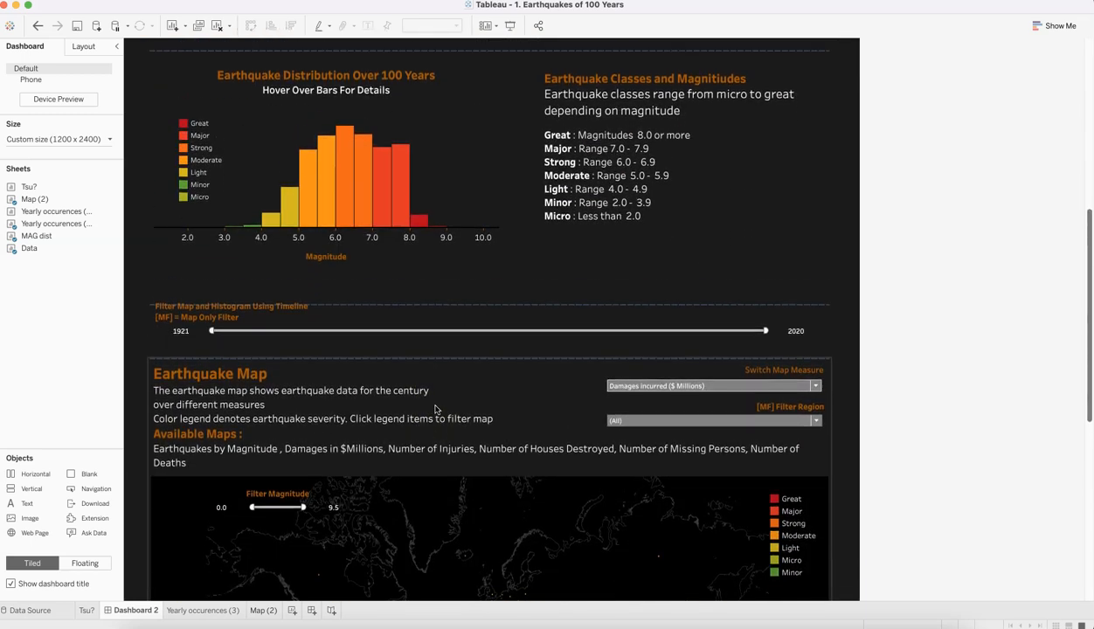
{"action": "scroll", "coordinate": [436, 409], "scroll_direction": "up", "scroll_amount": 1}
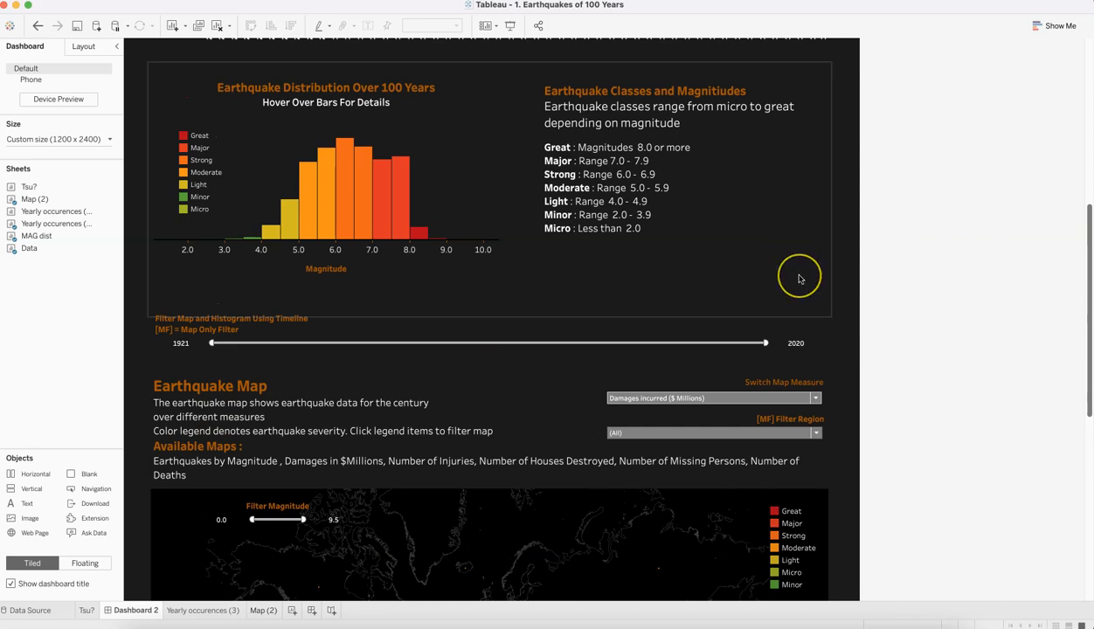
{"action": "scroll", "coordinate": [800, 279], "scroll_direction": "up", "scroll_amount": 3}
{"action": "scroll", "coordinate": [800, 279], "scroll_direction": "up", "scroll_amount": 10}
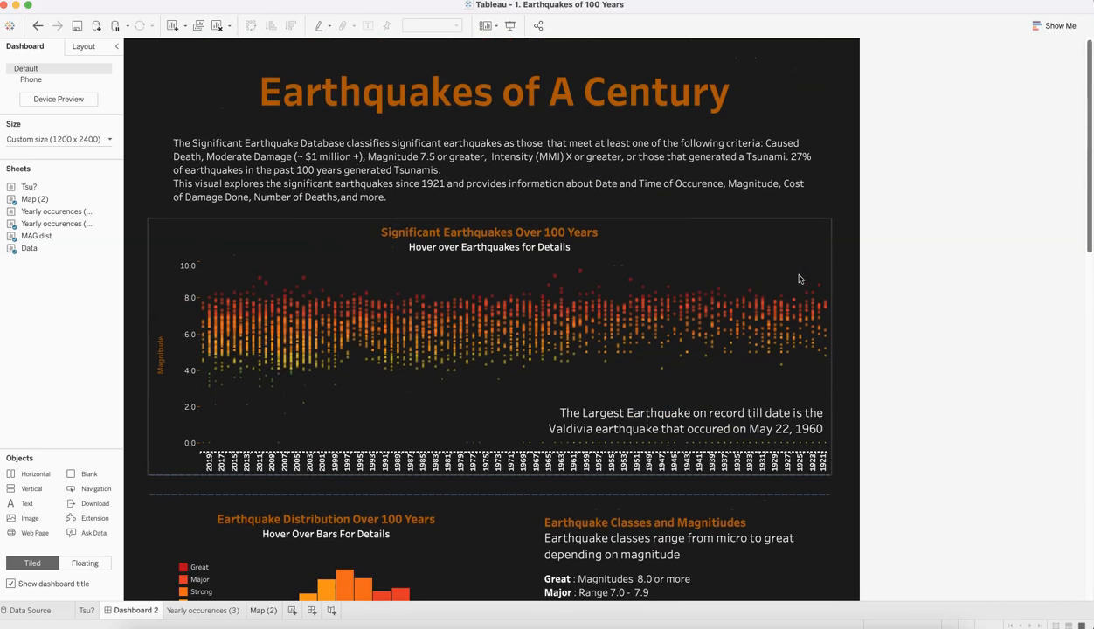
Inspect the dashboard's text blocks for the title, largest-earthquake note and earthquake classes, plus the Earthquake Map sheet, selecting each in turn.
{"action": "left_click", "coordinate": [602, 184]}
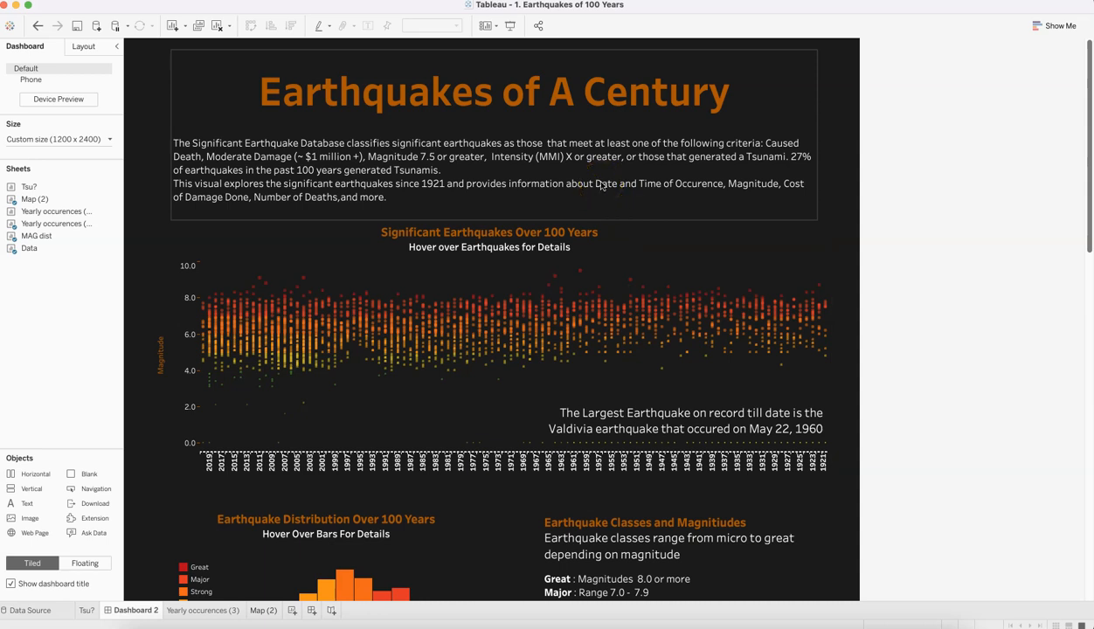
{"action": "left_click", "coordinate": [556, 106]}
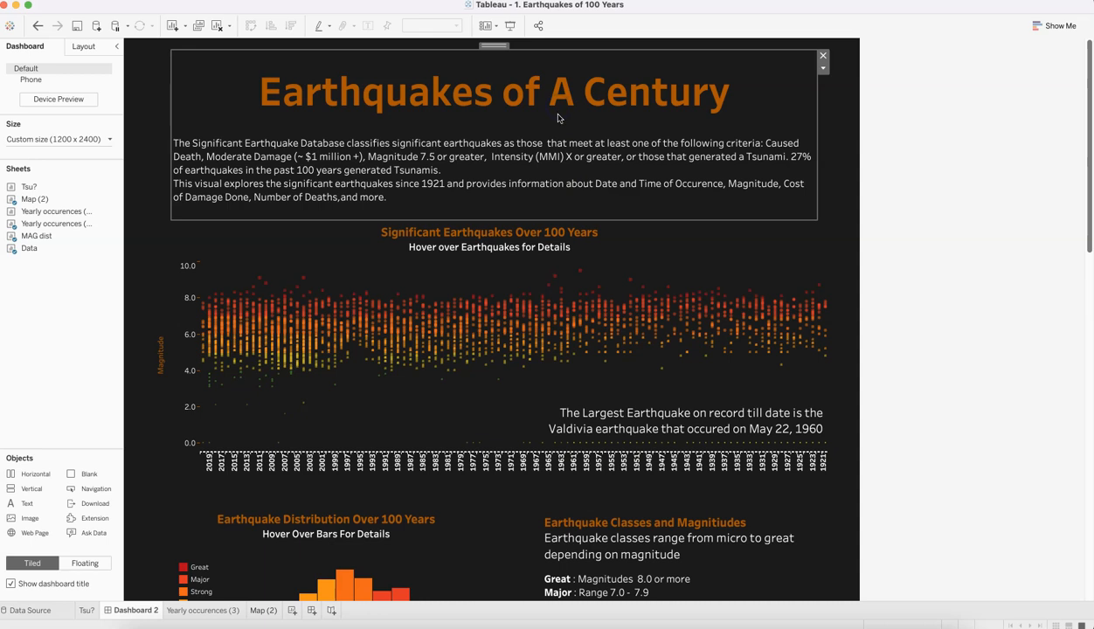
{"action": "left_click", "coordinate": [647, 437]}
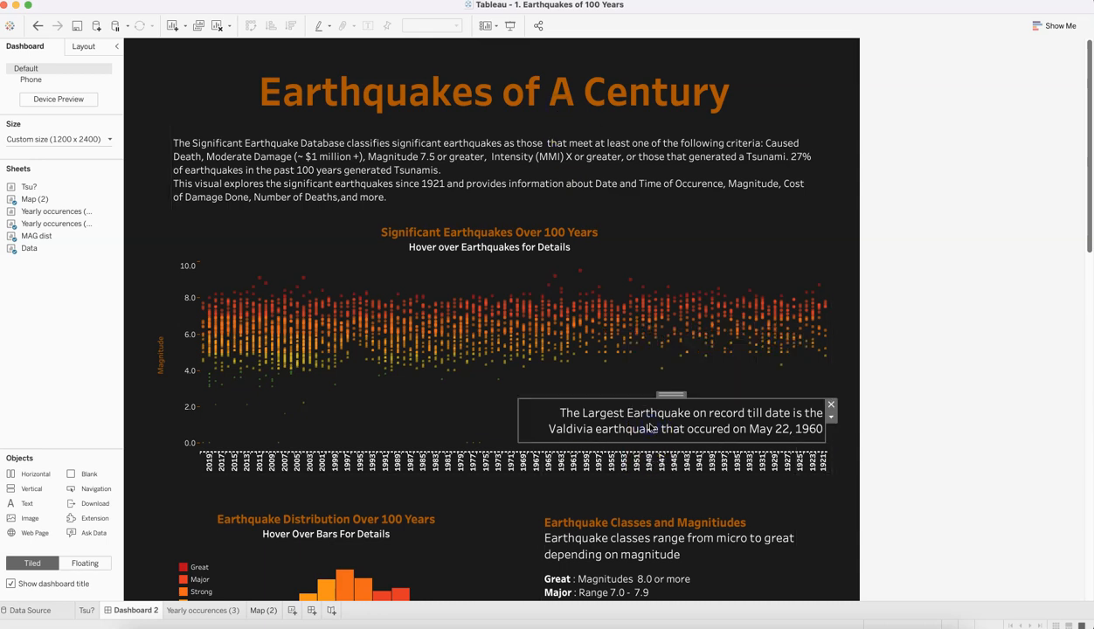
{"action": "scroll", "coordinate": [894, 428], "scroll_direction": "down", "scroll_amount": 5}
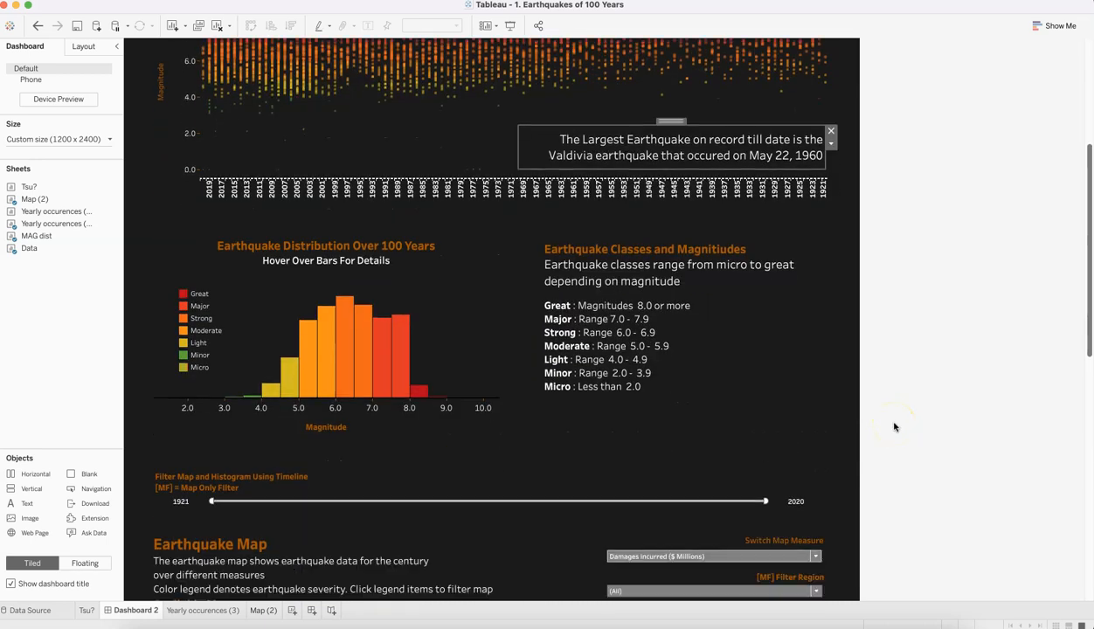
{"action": "left_click", "coordinate": [629, 236]}
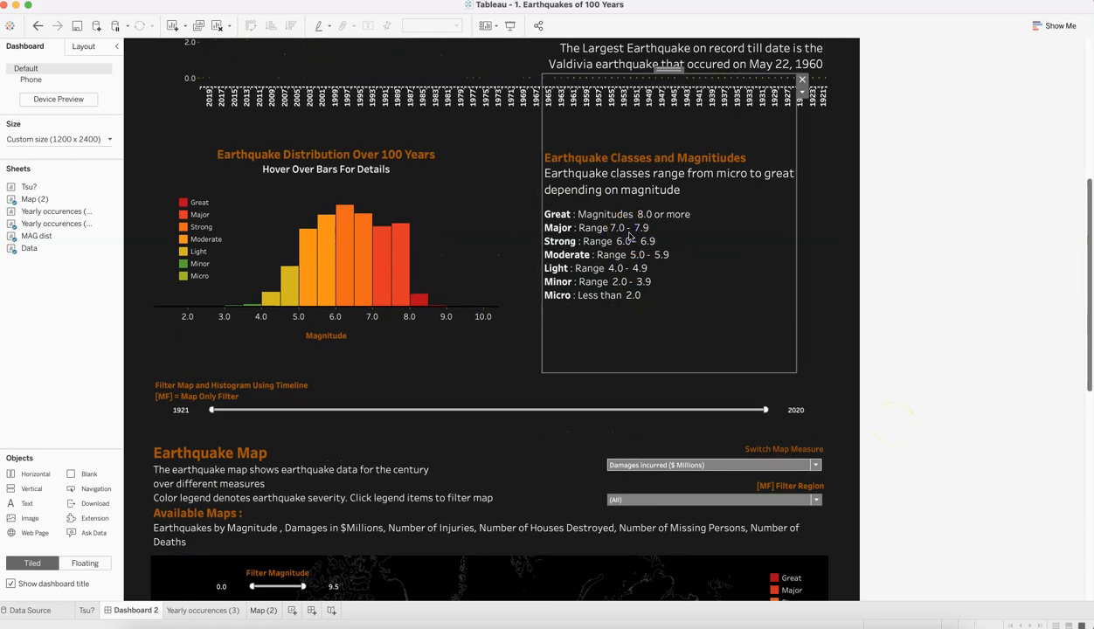
{"action": "scroll", "coordinate": [1021, 344], "scroll_direction": "down", "scroll_amount": 4}
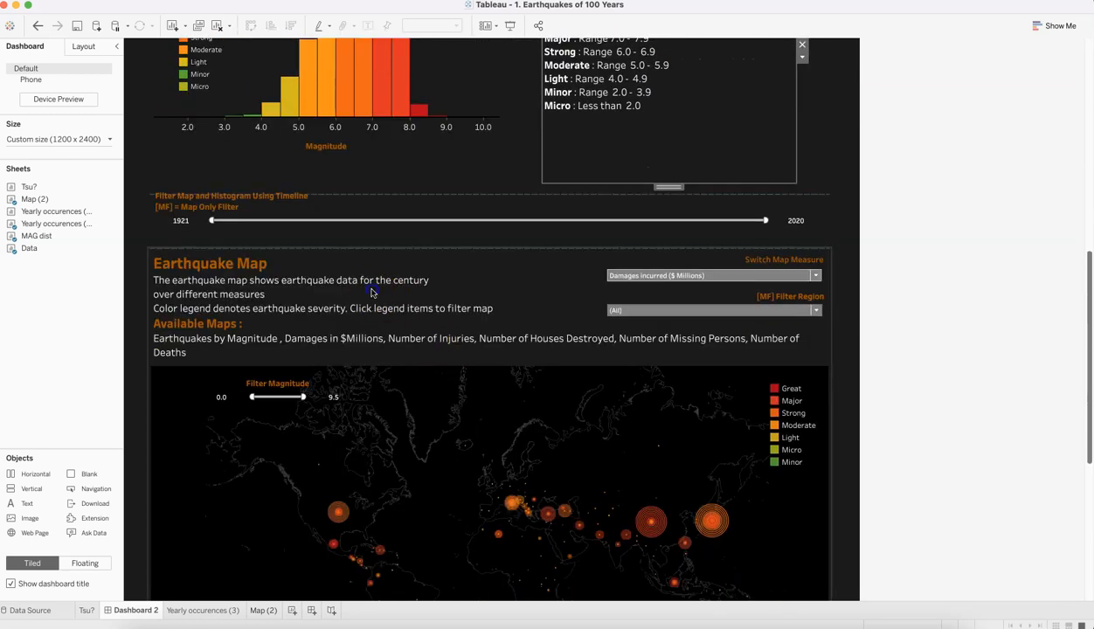
{"action": "left_click", "coordinate": [371, 292]}
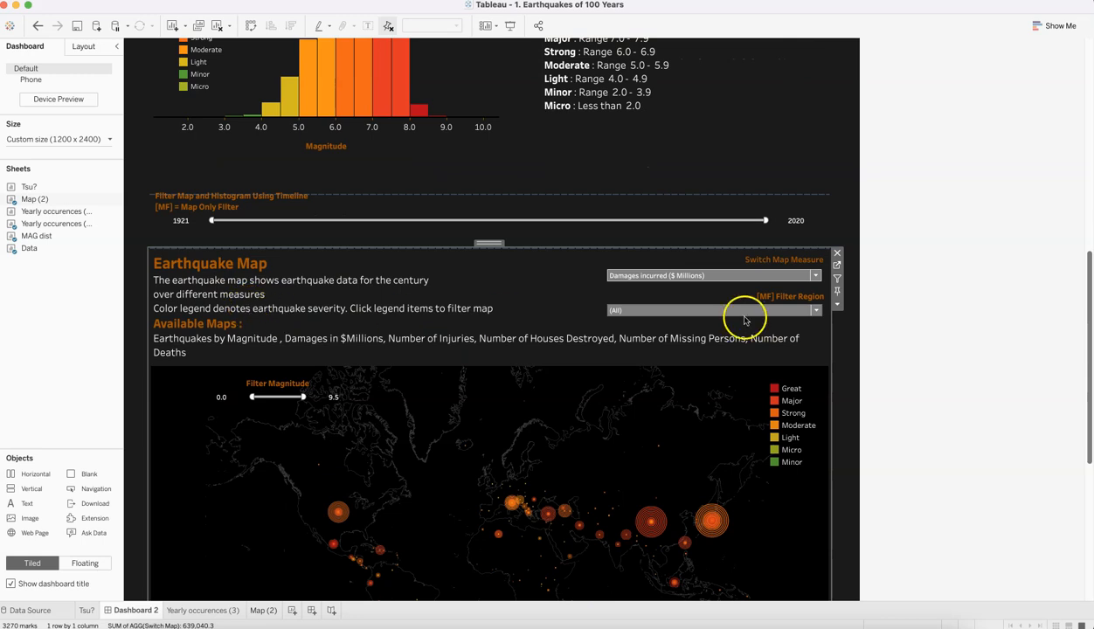
{"action": "left_click", "coordinate": [911, 320]}
{"action": "scroll", "coordinate": [912, 325], "scroll_direction": "up", "scroll_amount": 4}
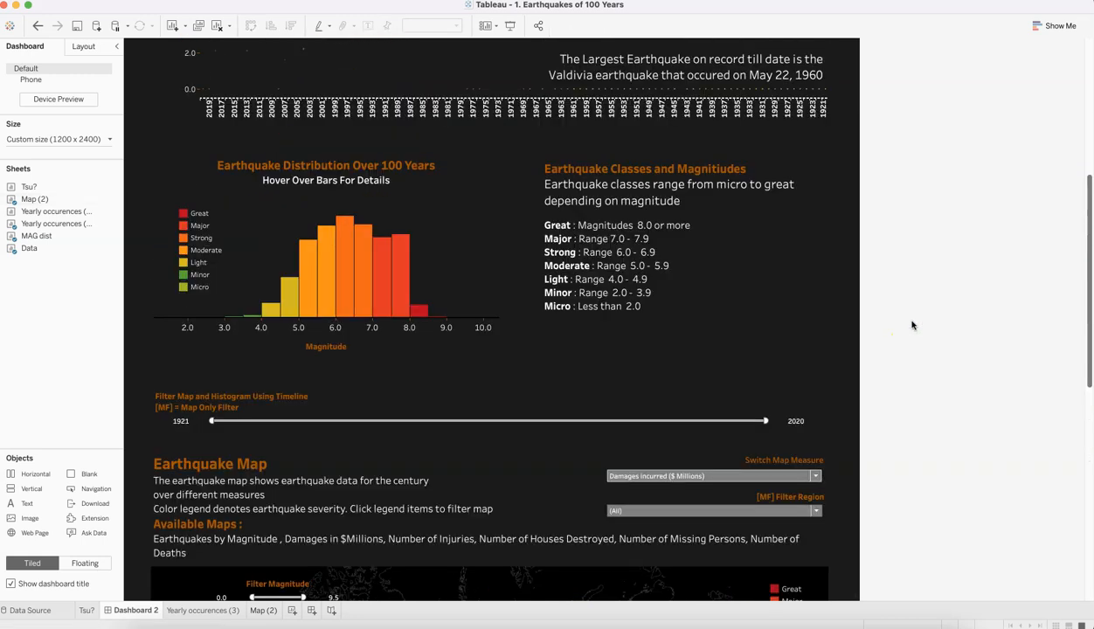
Review the dashboard's three visuals in order, reading the details of histogram bars and of the map's bubble near Japan.
{"action": "scroll", "coordinate": [911, 325], "scroll_direction": "up", "scroll_amount": 7}
{"action": "mouse_move", "coordinate": [611, 345]}
{"action": "scroll", "coordinate": [994, 358], "scroll_direction": "down", "scroll_amount": 3}
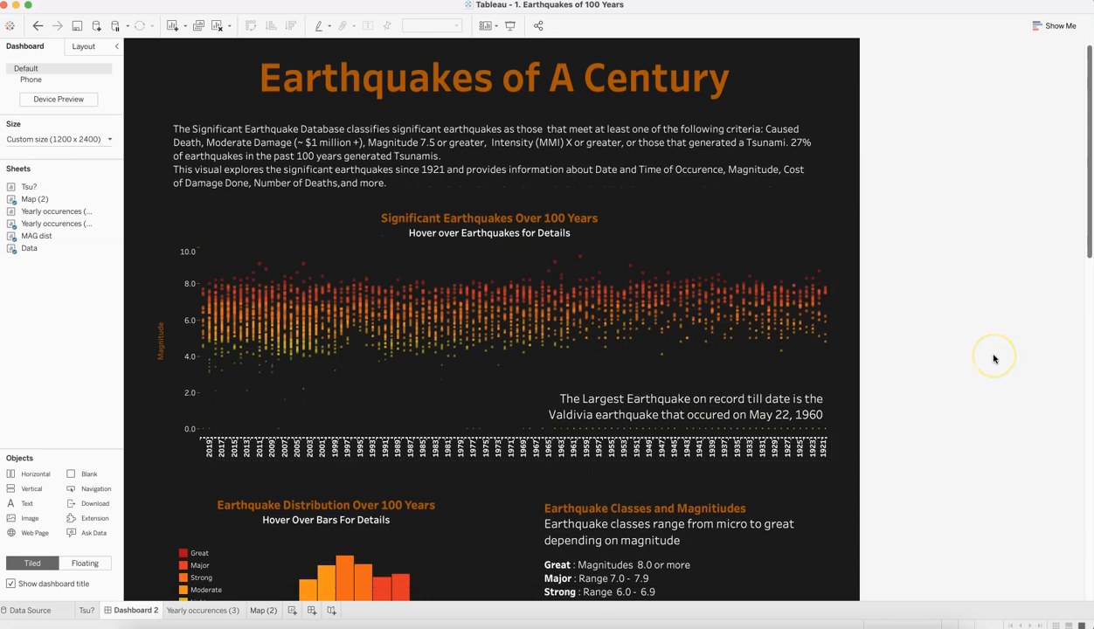
{"action": "scroll", "coordinate": [994, 359], "scroll_direction": "down", "scroll_amount": 1}
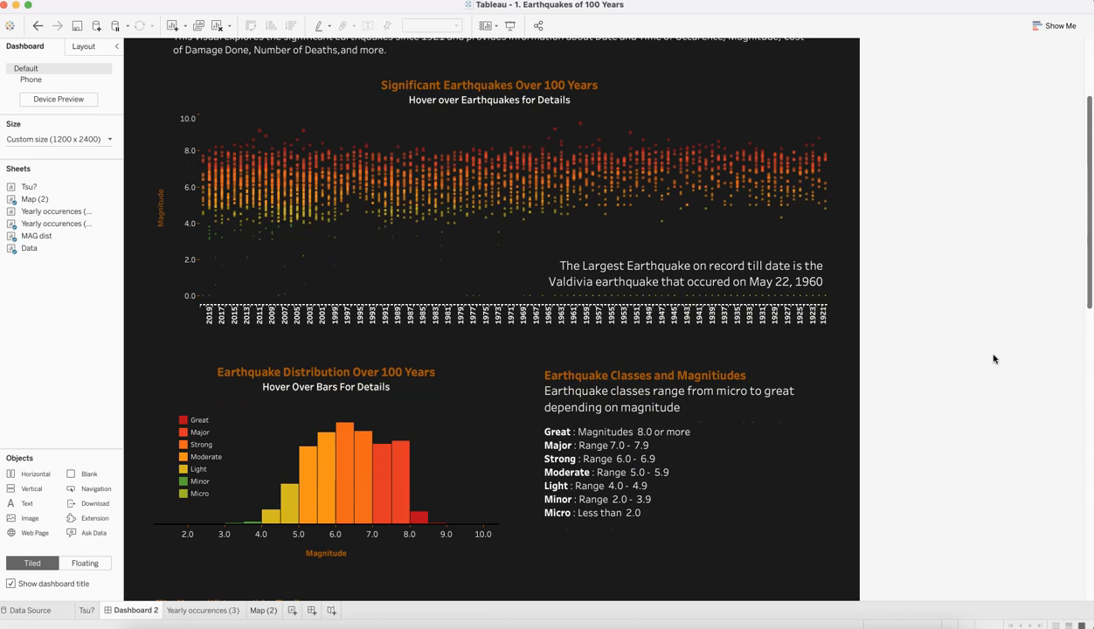
{"action": "mouse_move", "coordinate": [443, 212]}
{"action": "scroll", "coordinate": [945, 385], "scroll_direction": "down", "scroll_amount": 3}
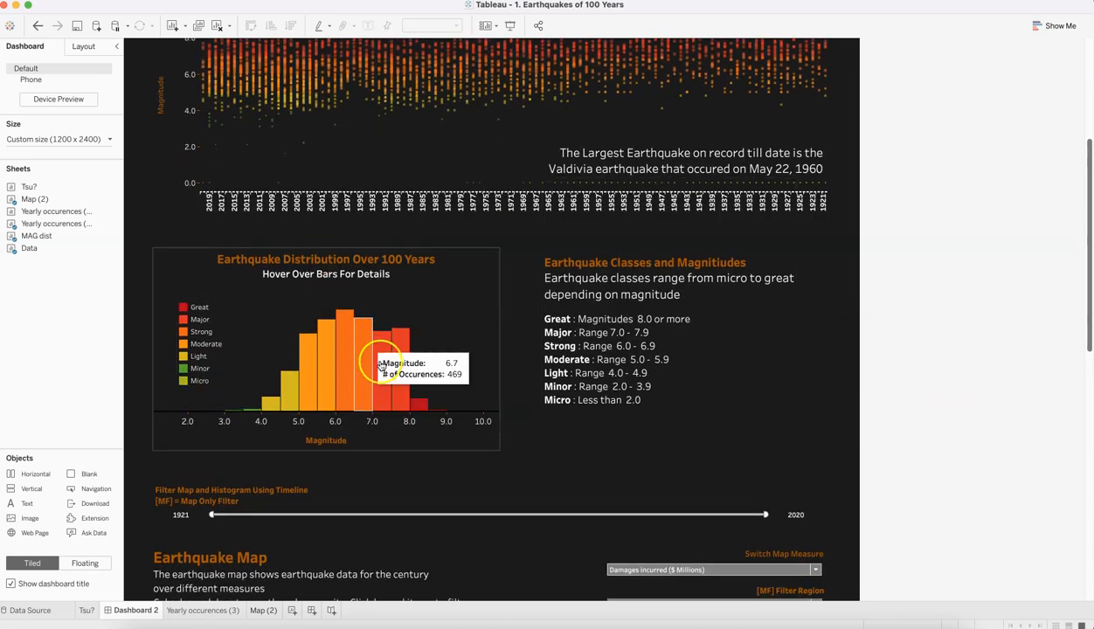
{"action": "mouse_move", "coordinate": [381, 365]}
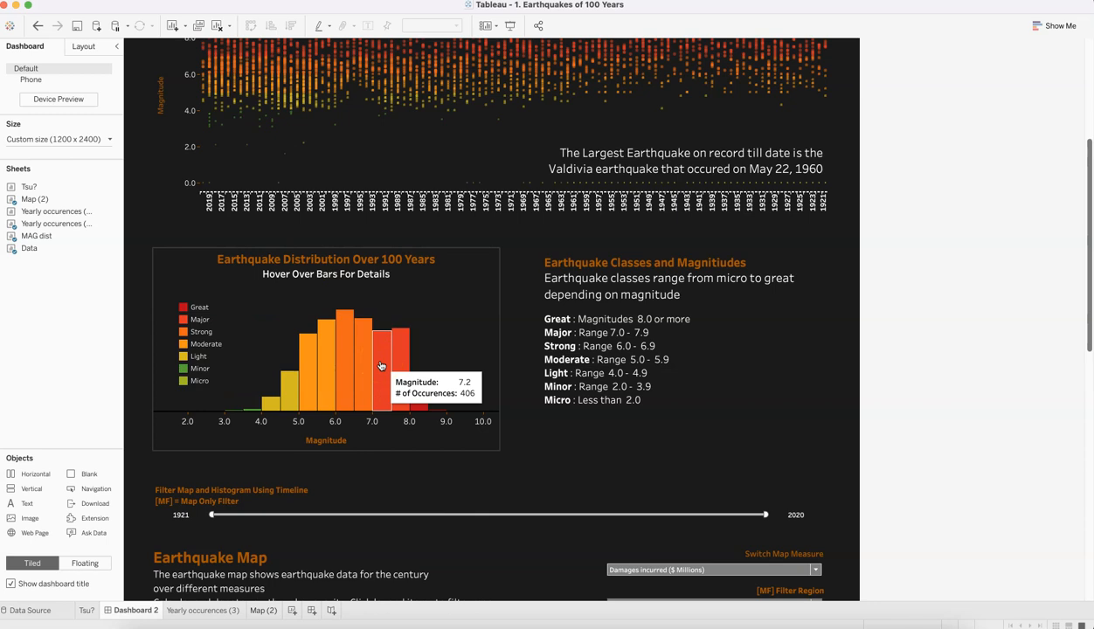
{"action": "scroll", "coordinate": [984, 362], "scroll_direction": "down", "scroll_amount": 10}
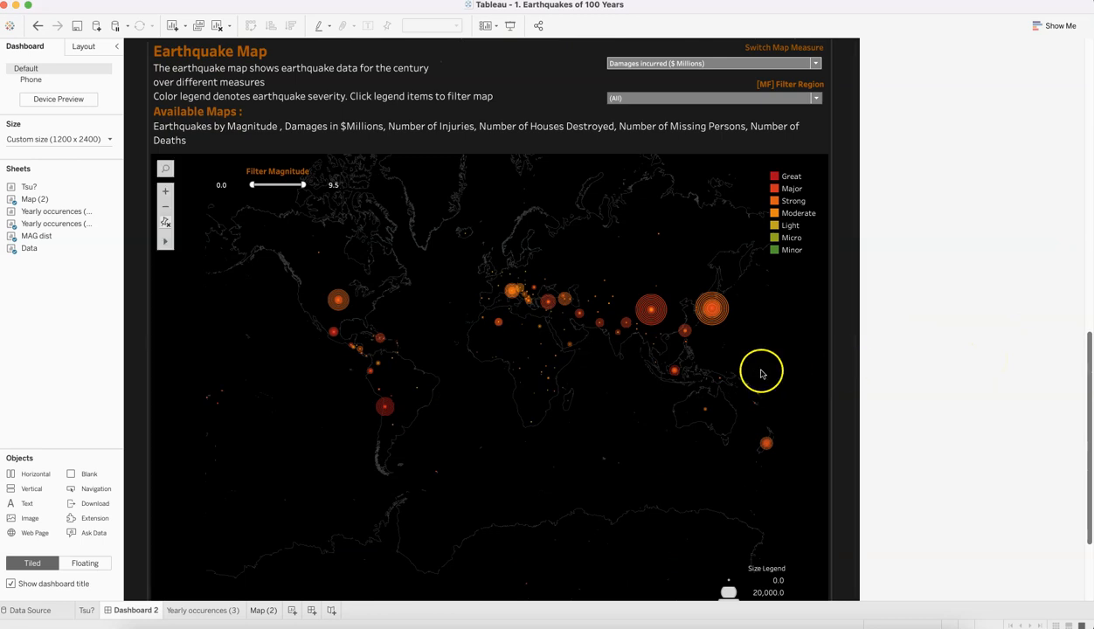
{"action": "mouse_move", "coordinate": [719, 311]}
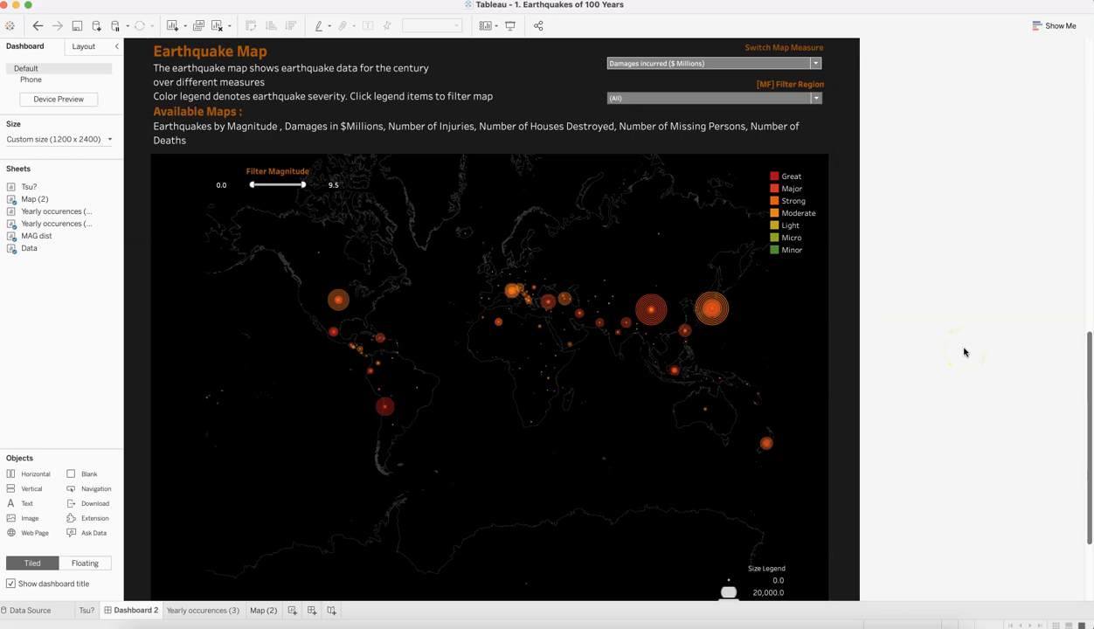
Read the details of several marks in the Significant Earthquakes Over 100 Years chart, including the 1960 Valdivia earthquake.
{"action": "scroll", "coordinate": [965, 352], "scroll_direction": "up", "scroll_amount": 15}
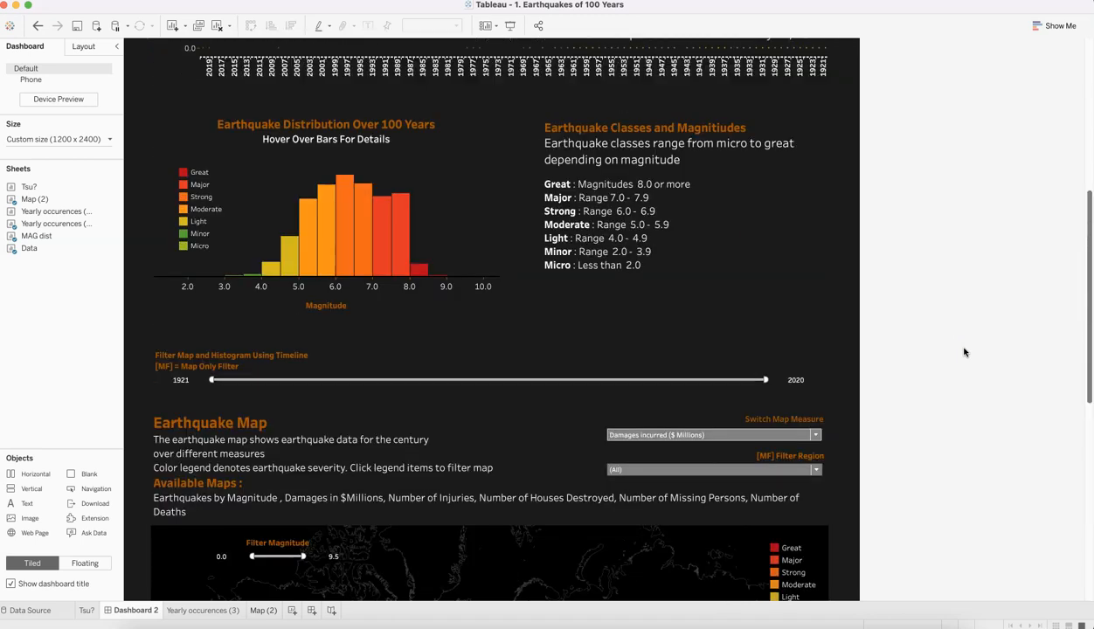
{"action": "scroll", "coordinate": [965, 352], "scroll_direction": "up", "scroll_amount": 2}
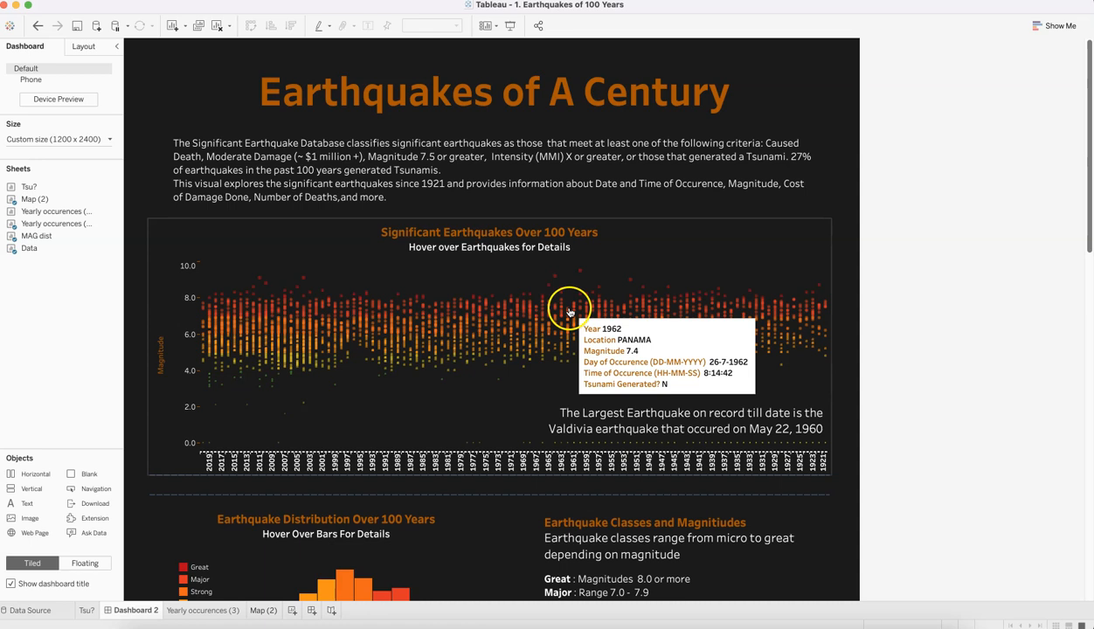
{"action": "left_click", "coordinate": [334, 259]}
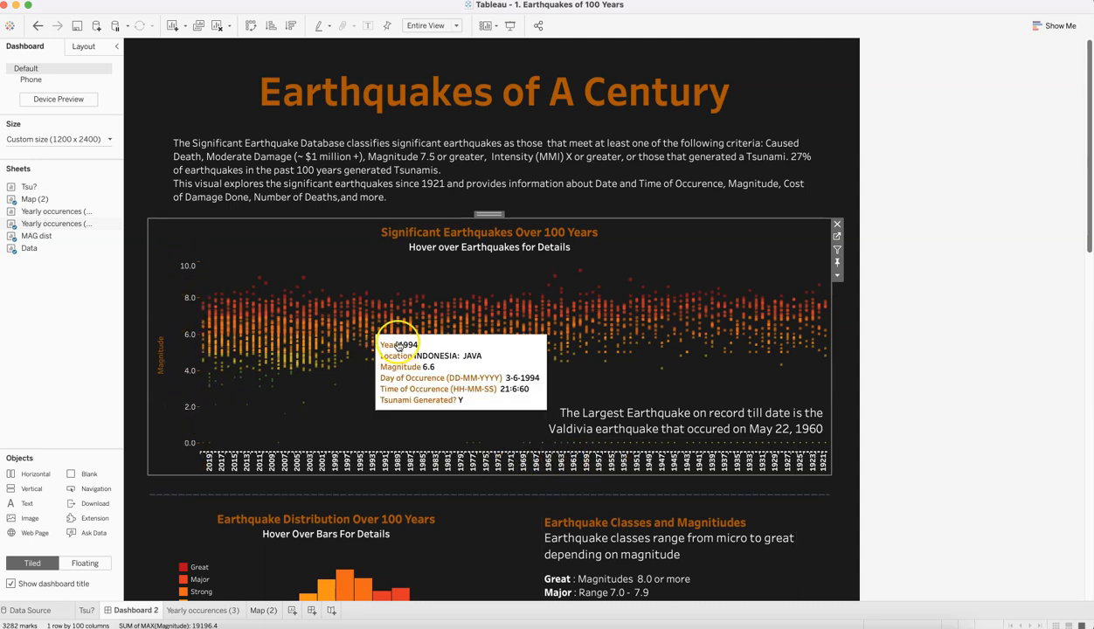
{"action": "mouse_move", "coordinate": [423, 335]}
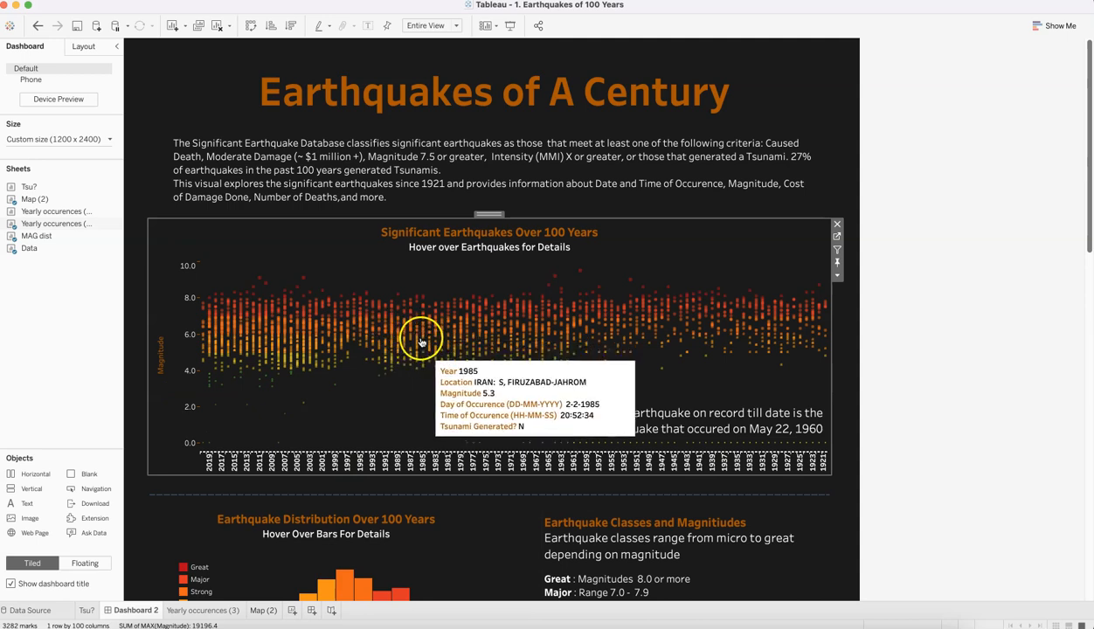
{"action": "mouse_move", "coordinate": [419, 355]}
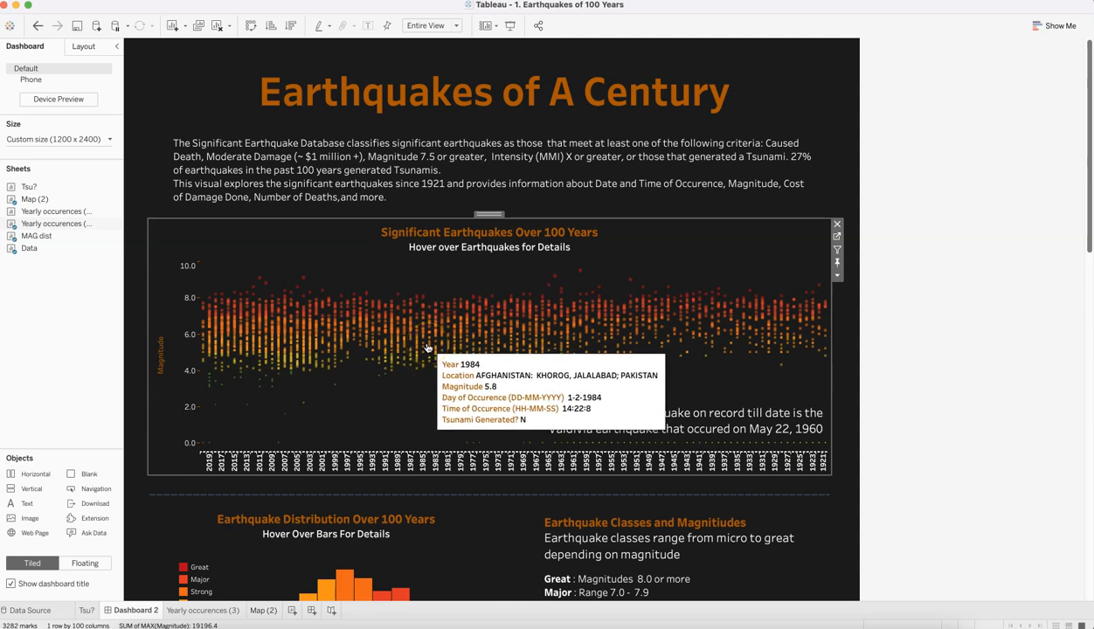
{"action": "mouse_move", "coordinate": [443, 385]}
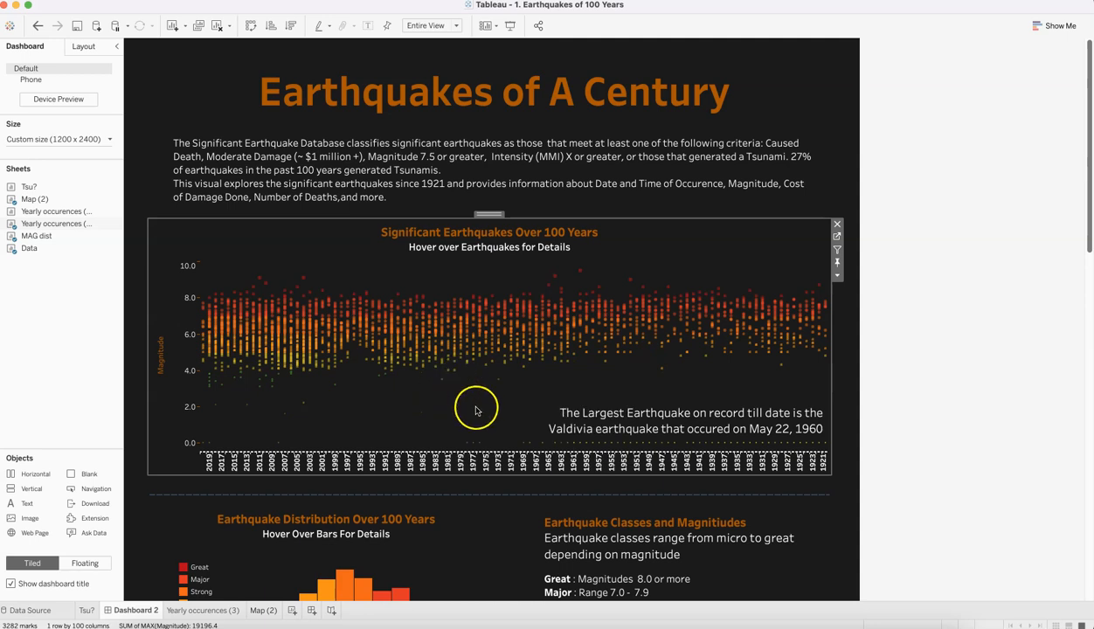
{"action": "mouse_move", "coordinate": [582, 276]}
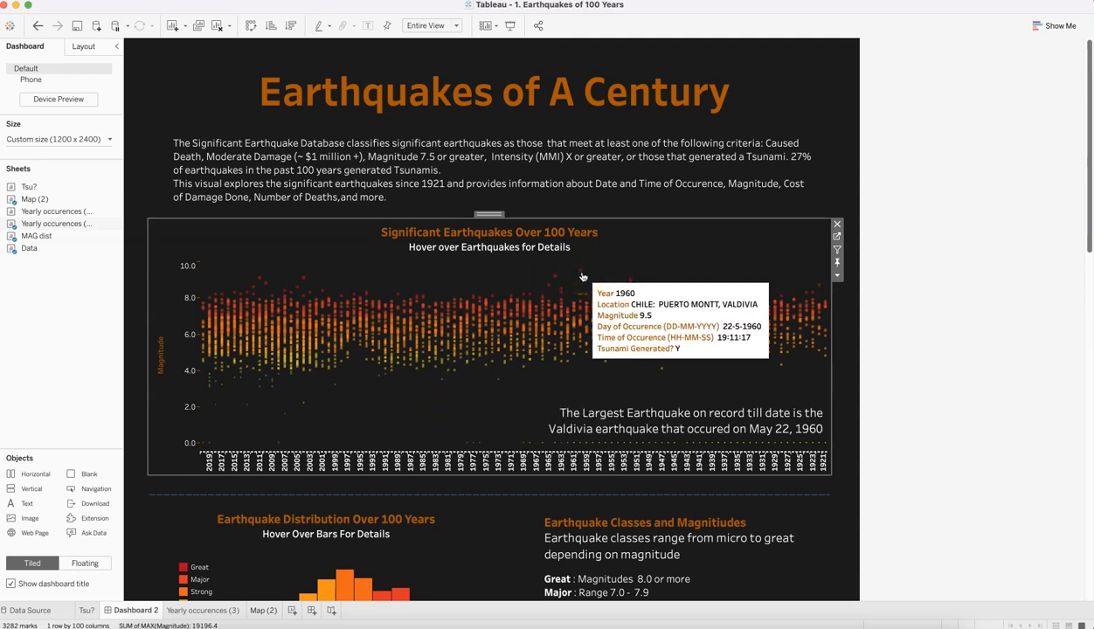
Open the worksheet behind the Significant Earthquakes Over 100 Years chart and look through its full list of data fields.
{"action": "left_click", "coordinate": [837, 236]}
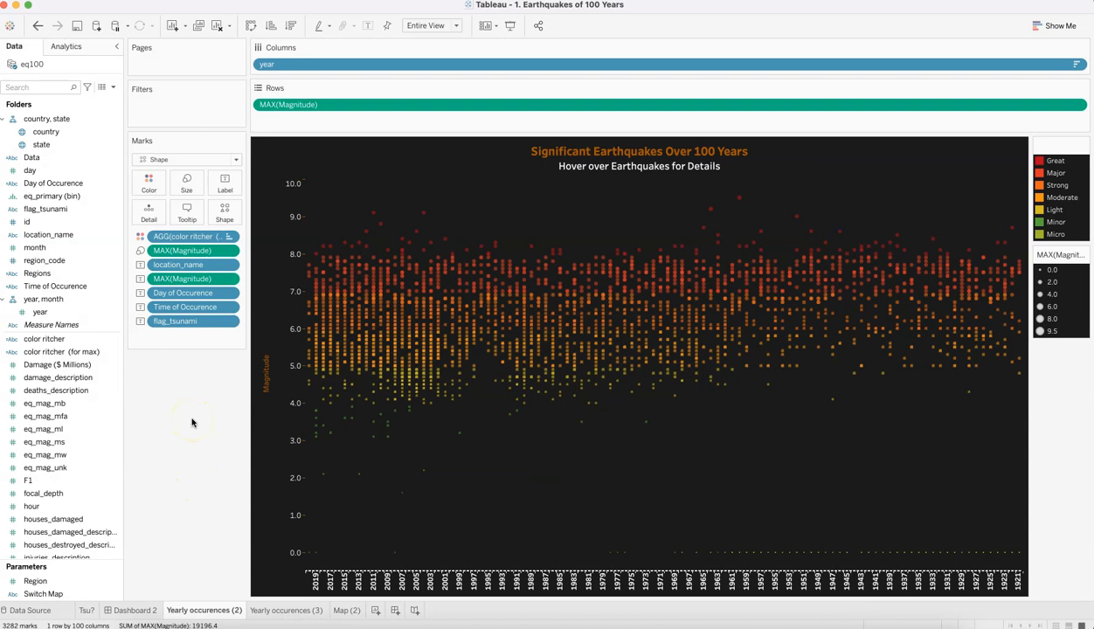
{"action": "left_click", "coordinate": [103, 297]}
{"action": "scroll", "coordinate": [103, 297], "scroll_direction": "down", "scroll_amount": 10}
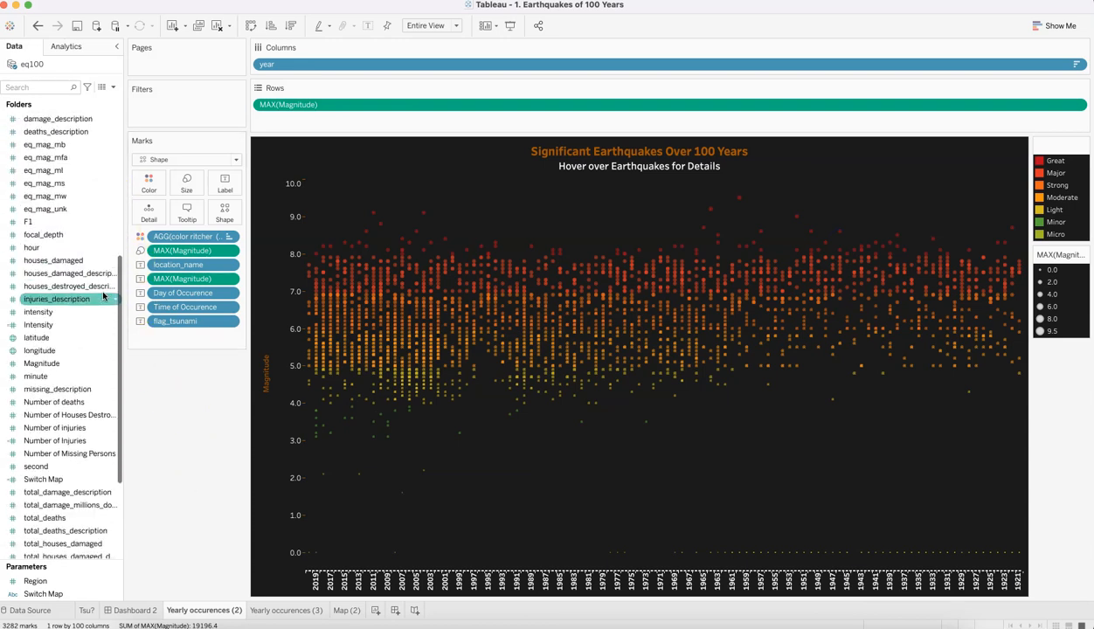
{"action": "scroll", "coordinate": [103, 298], "scroll_direction": "up", "scroll_amount": 10}
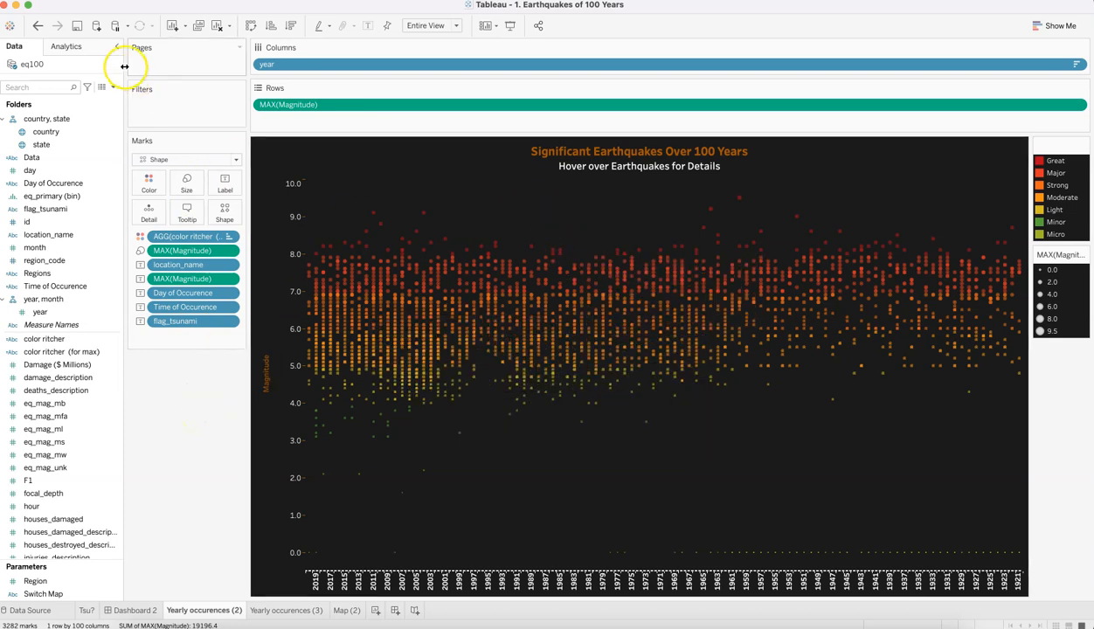
Open a new blank workbook, dismiss the recovery of earlier workbooks, and enlarge its window to fill the screen.
{"action": "left_click", "coordinate": [81, 3]}
{"action": "left_click", "coordinate": [85, 7]}
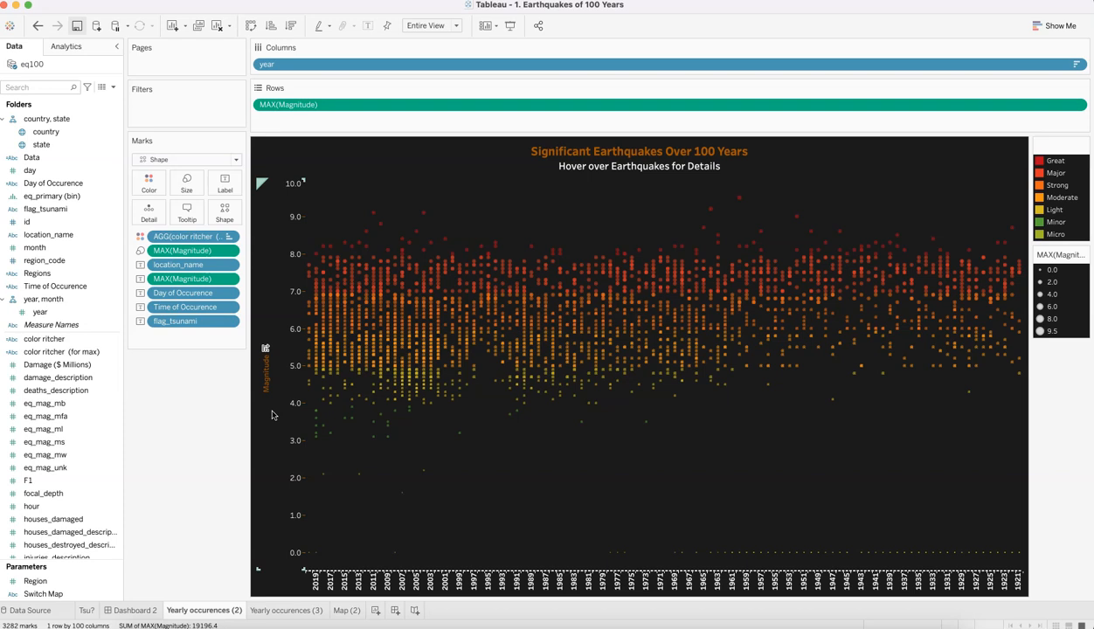
{"action": "left_click", "coordinate": [552, 605]}
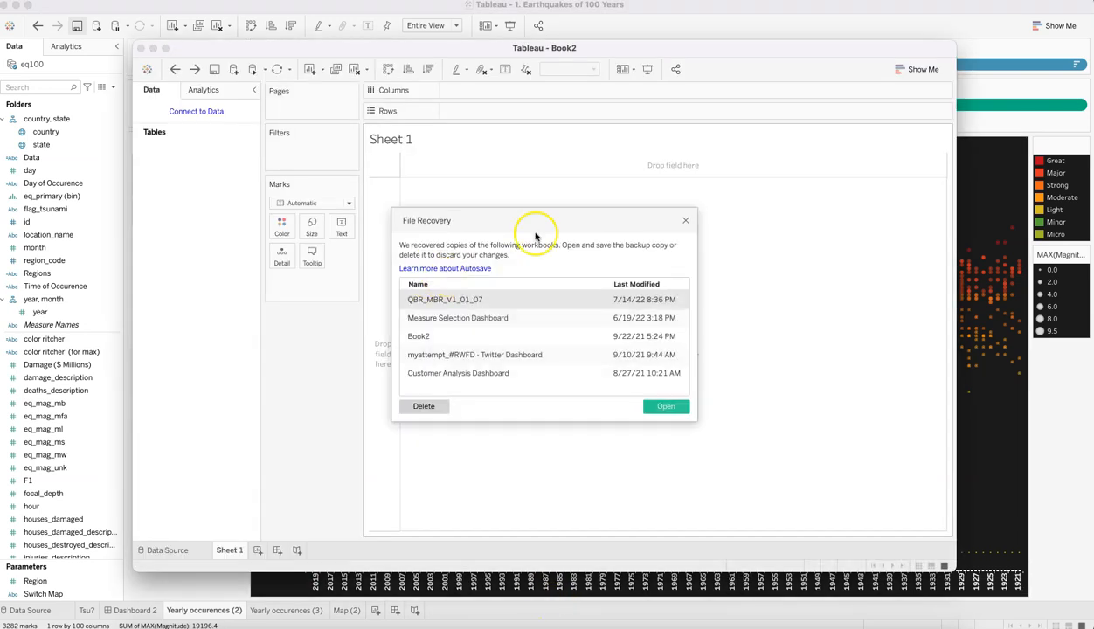
{"action": "left_click", "coordinate": [687, 221]}
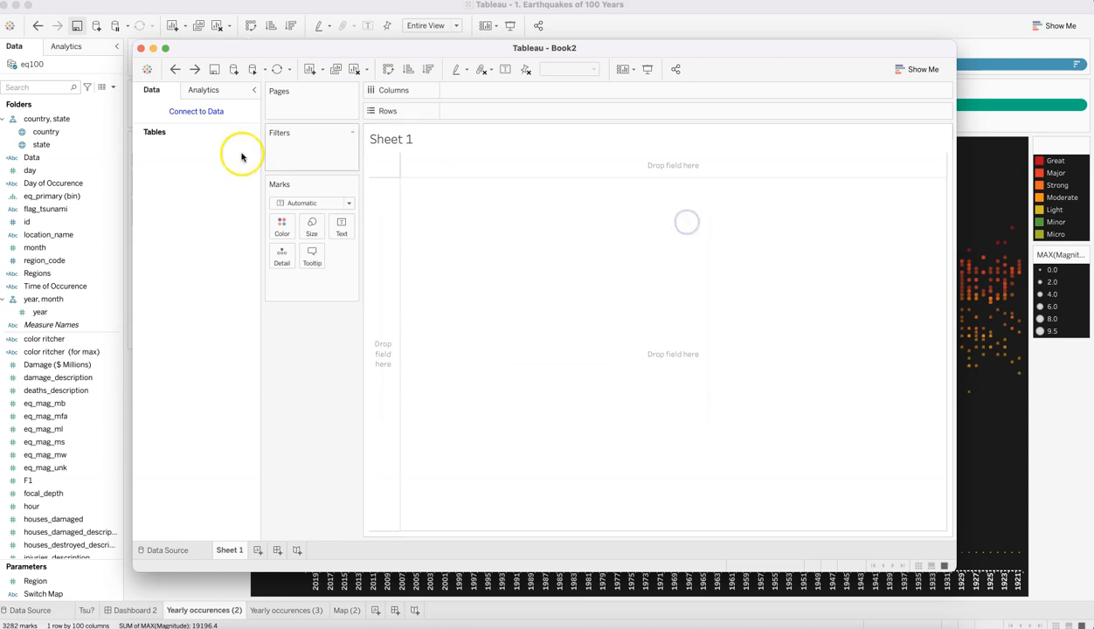
{"action": "left_click", "coordinate": [165, 48]}
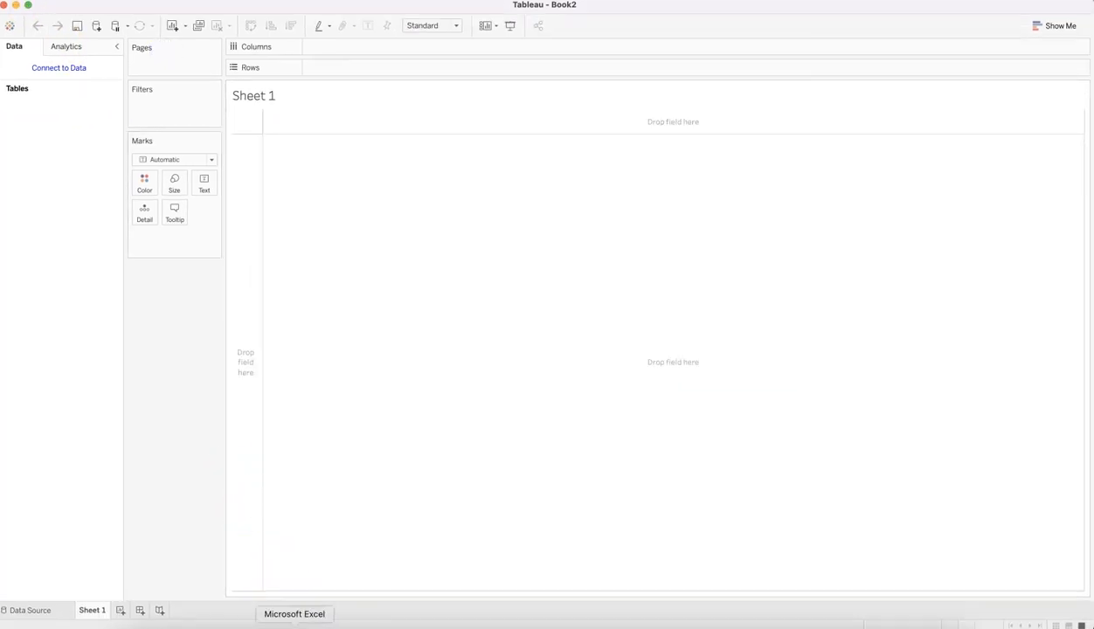
Switch to the eq100_Full Data file in Excel and examine its header row from the country column through the id column.
{"action": "left_click", "coordinate": [295, 624]}
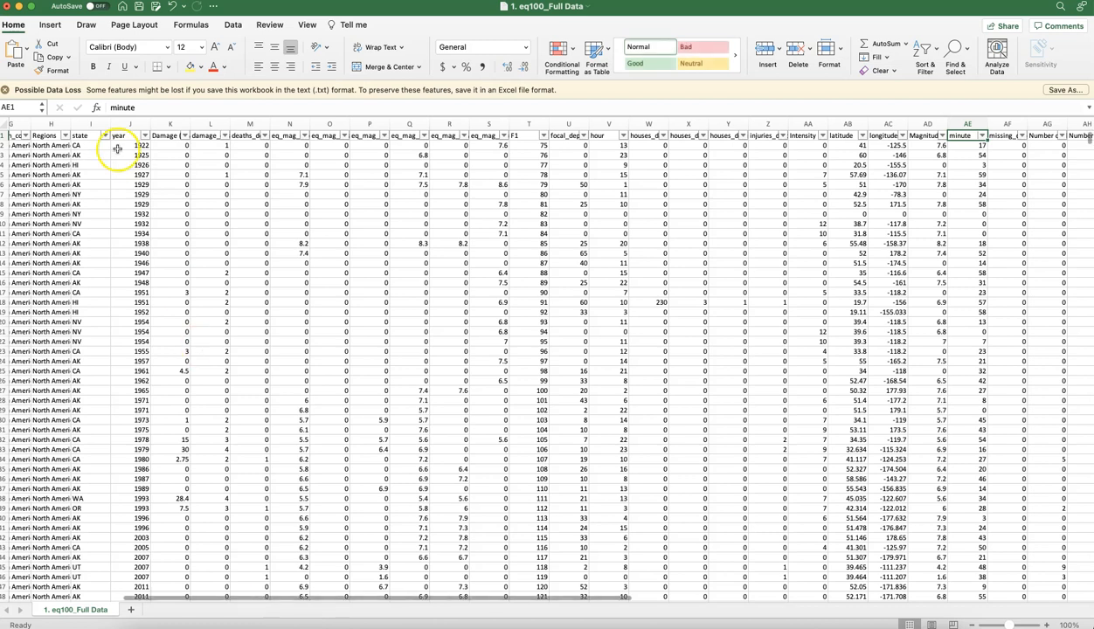
{"action": "left_click", "coordinate": [54, 142]}
{"action": "left_click", "coordinate": [54, 138]}
{"action": "key", "text": "Left"}
{"action": "key", "text": "Left"}
{"action": "key", "text": "Left"}
{"action": "key", "text": "Left"}
{"action": "key", "text": "Left"}
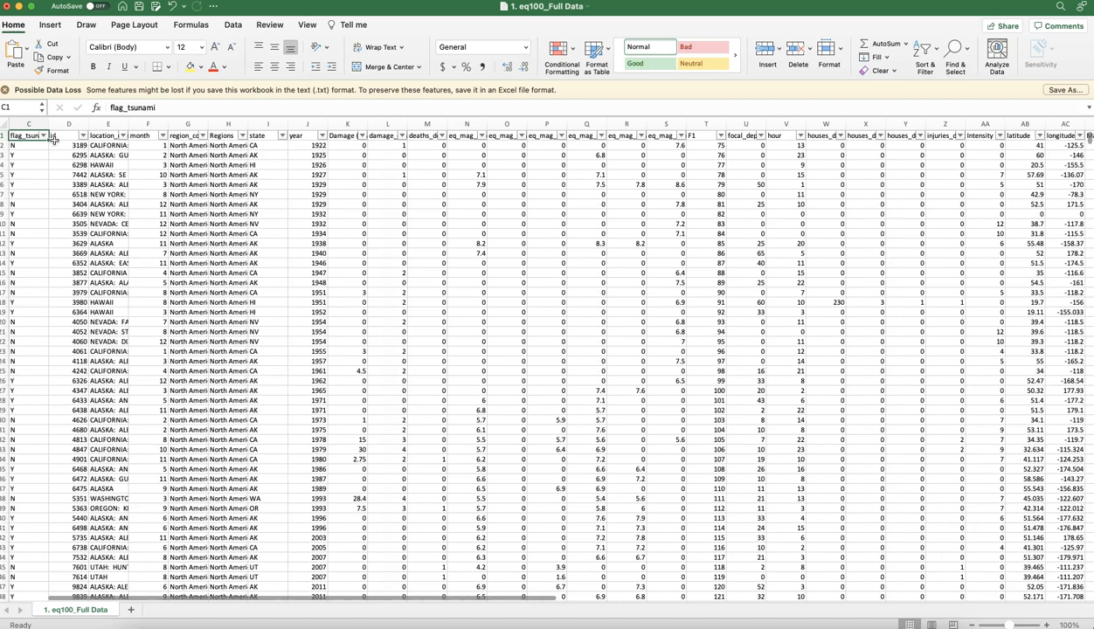
{"action": "key", "text": "Left"}
{"action": "key", "text": "Left"}
{"action": "key", "text": "Right"}
{"action": "key", "text": "Right"}
{"action": "key", "text": "Right"}
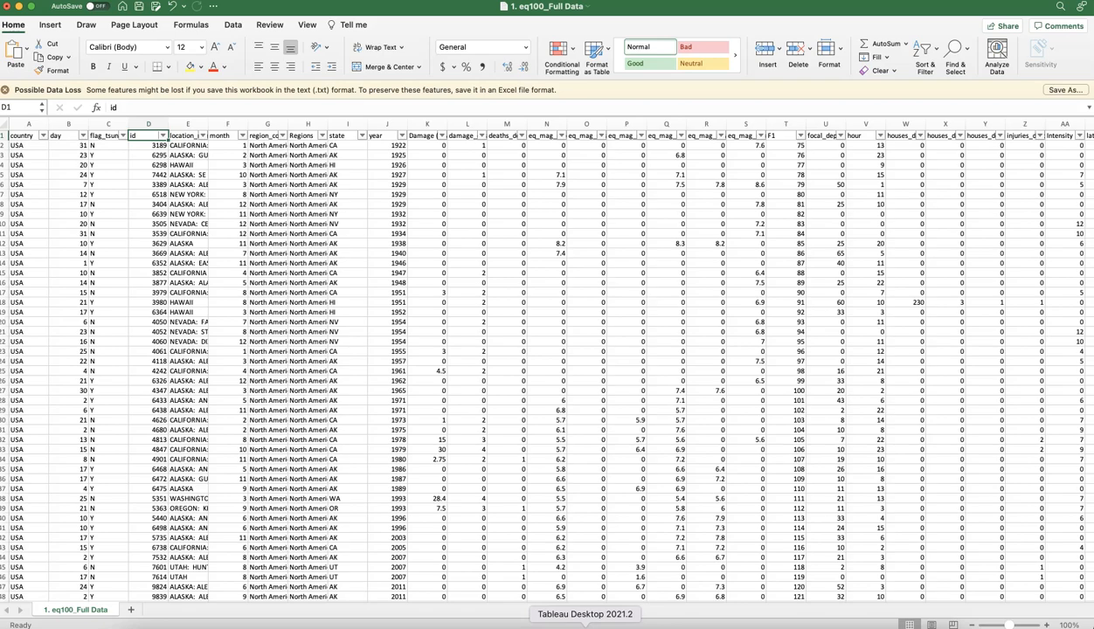
Compare the Significant Earthquakes worksheet in Tableau with the Excel data's header row from the country column through location_name.
{"action": "left_click", "coordinate": [585, 626]}
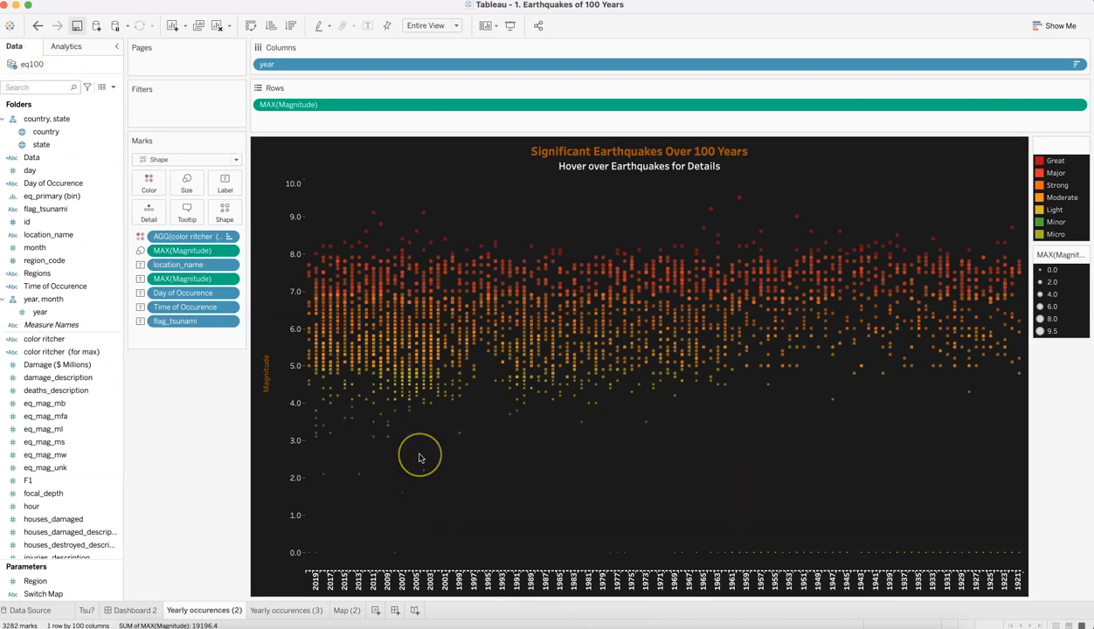
{"action": "key", "text": "super+Tab"}
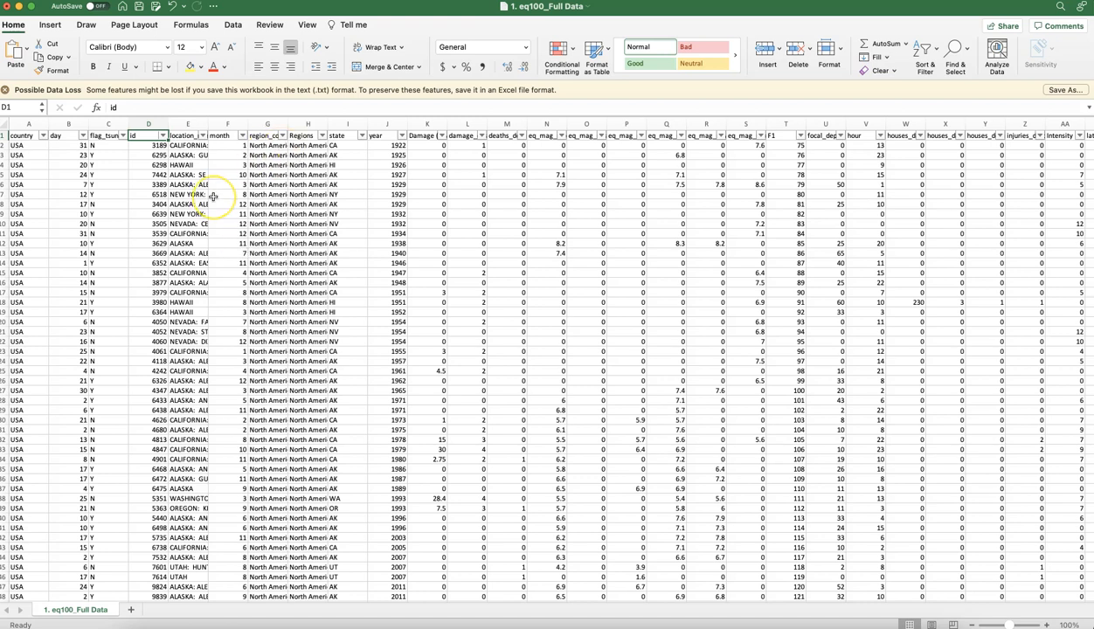
{"action": "key", "text": "Left"}
{"action": "key", "text": "Left"}
{"action": "key", "text": "Left"}
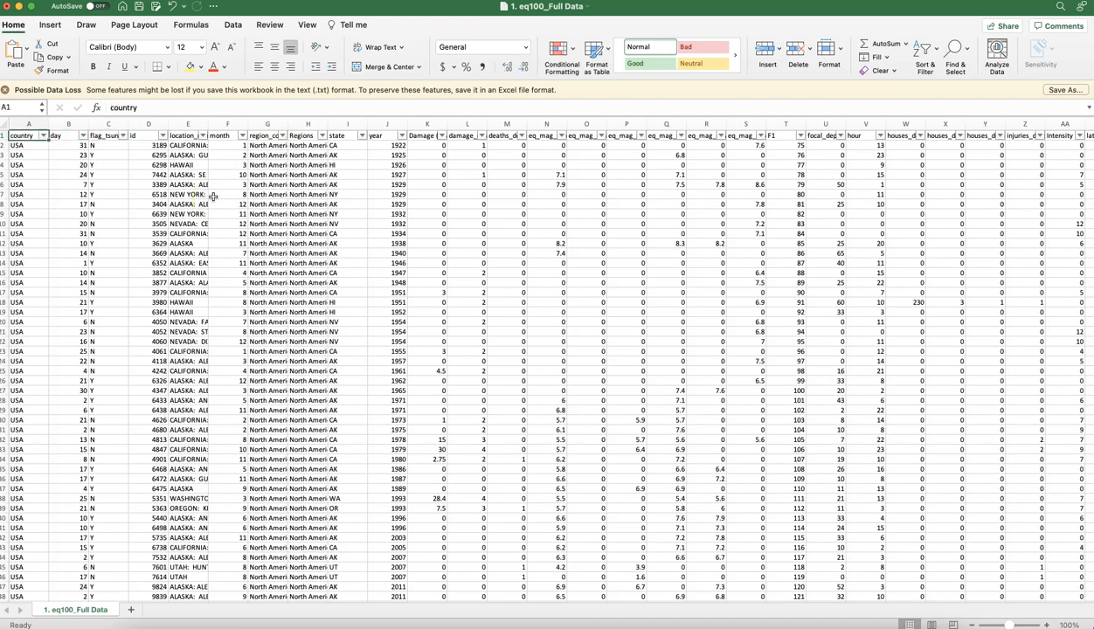
{"action": "key", "text": "Right"}
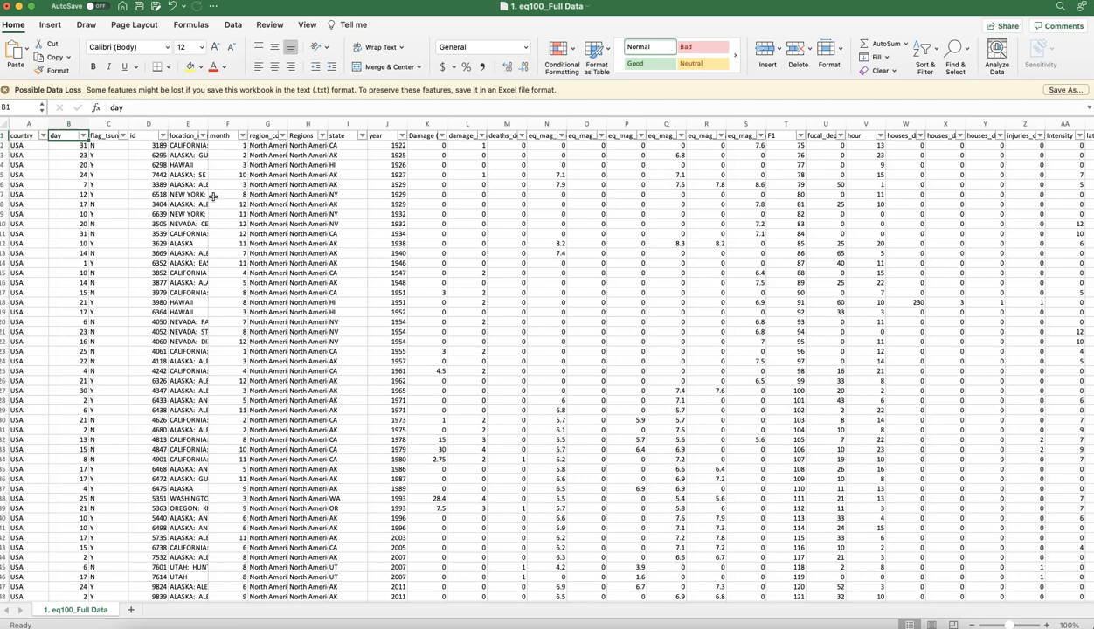
{"action": "key", "text": "Right"}
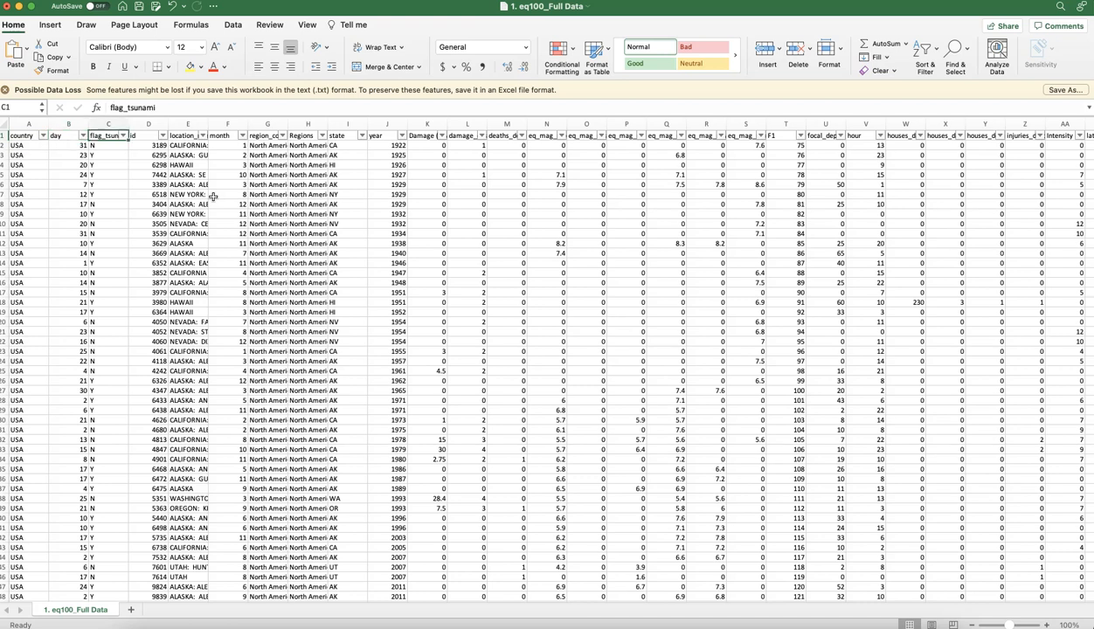
{"action": "key", "text": "Right"}
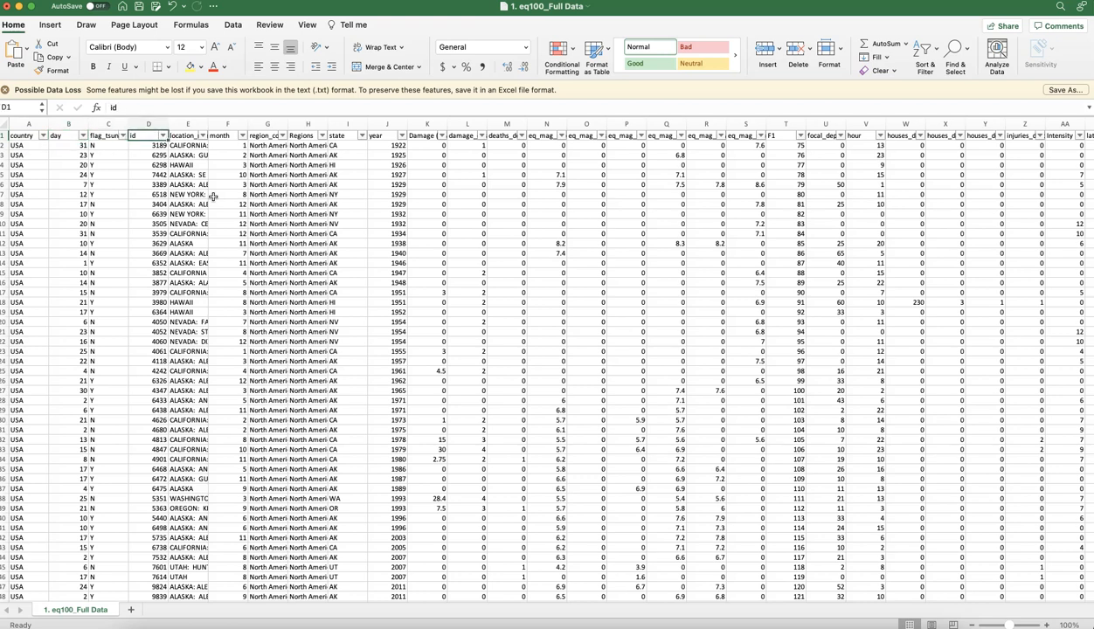
{"action": "key", "text": "Right"}
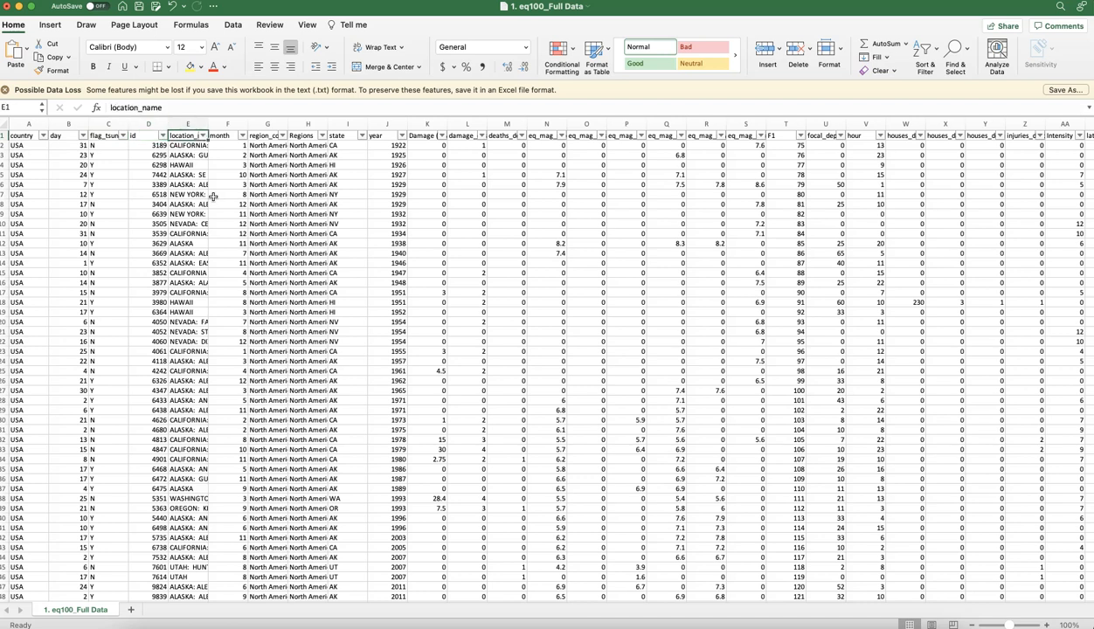
Examine the Excel headers and first values from location_name through the month, region, year and damage columns to deaths_description.
{"action": "key", "text": "Down"}
{"action": "key", "text": "Up"}
{"action": "key", "text": "Down"}
{"action": "key", "text": "Down"}
{"action": "key", "text": "Up"}
{"action": "key", "text": "Up"}
{"action": "key", "text": "Right"}
{"action": "key", "text": "Right"}
{"action": "key", "text": "Right"}
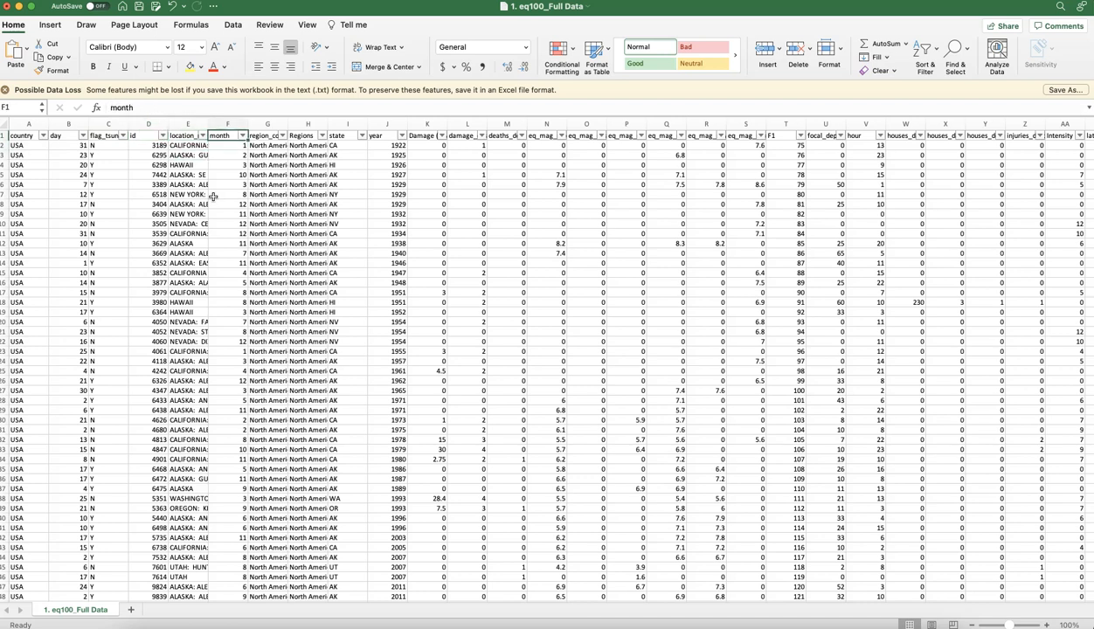
{"action": "key", "text": "Right"}
{"action": "key", "text": "Left"}
{"action": "key", "text": "Left"}
{"action": "key", "text": "Right"}
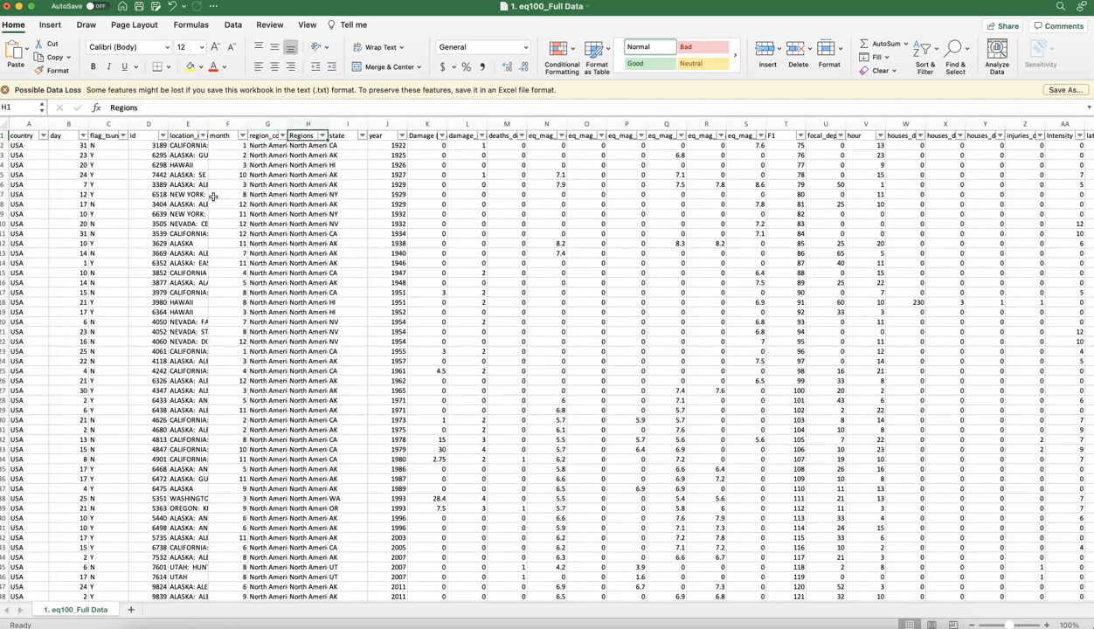
{"action": "key", "text": "Right"}
{"action": "key", "text": "Right"}
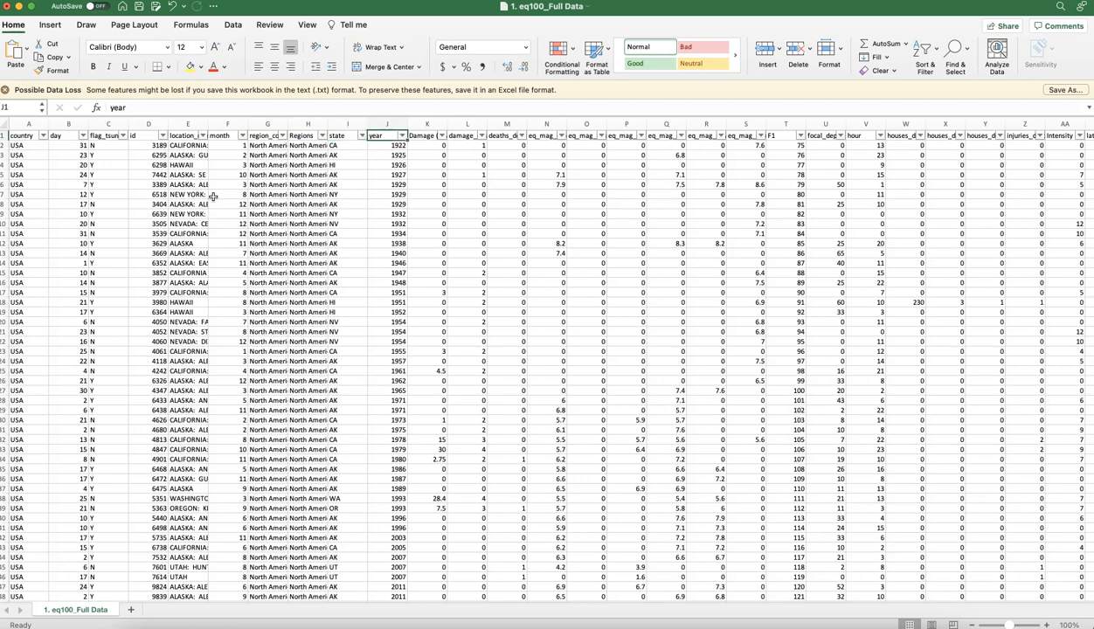
{"action": "key", "text": "Right"}
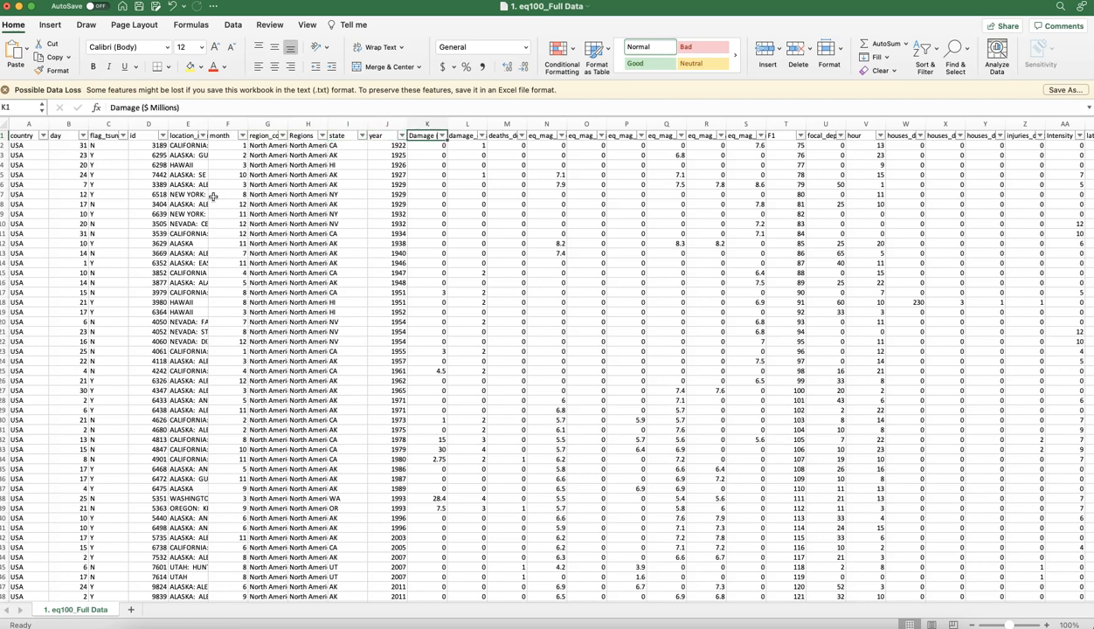
{"action": "key", "text": "Right"}
{"action": "key", "text": "Right"}
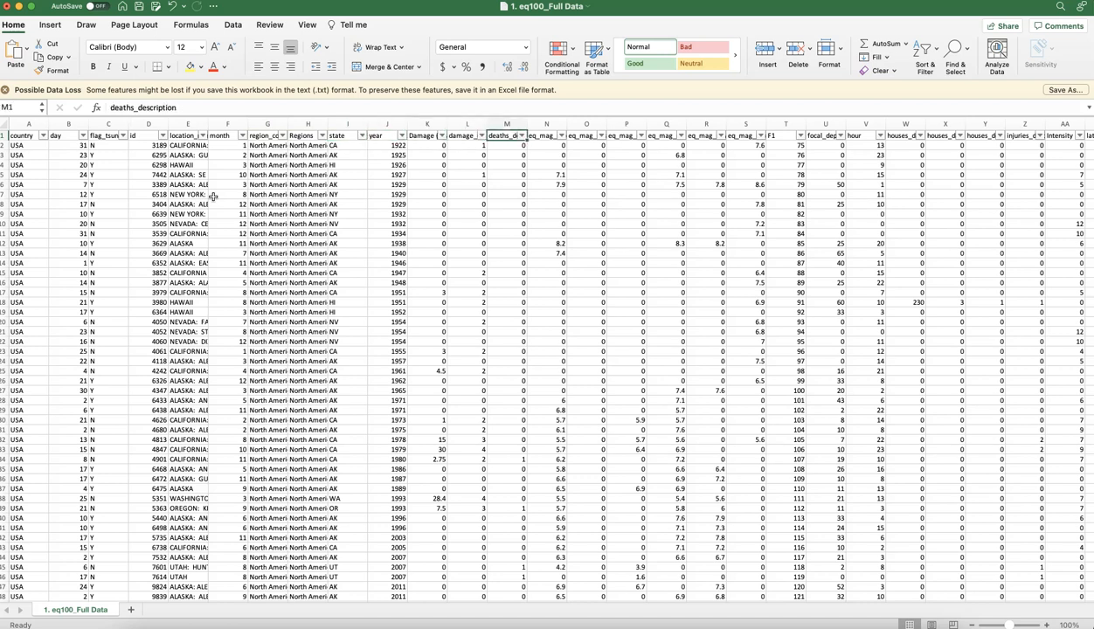
Read through the header row from the first magnitude-type column through F1 and focal depth to the hour column.
{"action": "scroll", "coordinate": [403, 244], "scroll_direction": "right", "scroll_amount": 2}
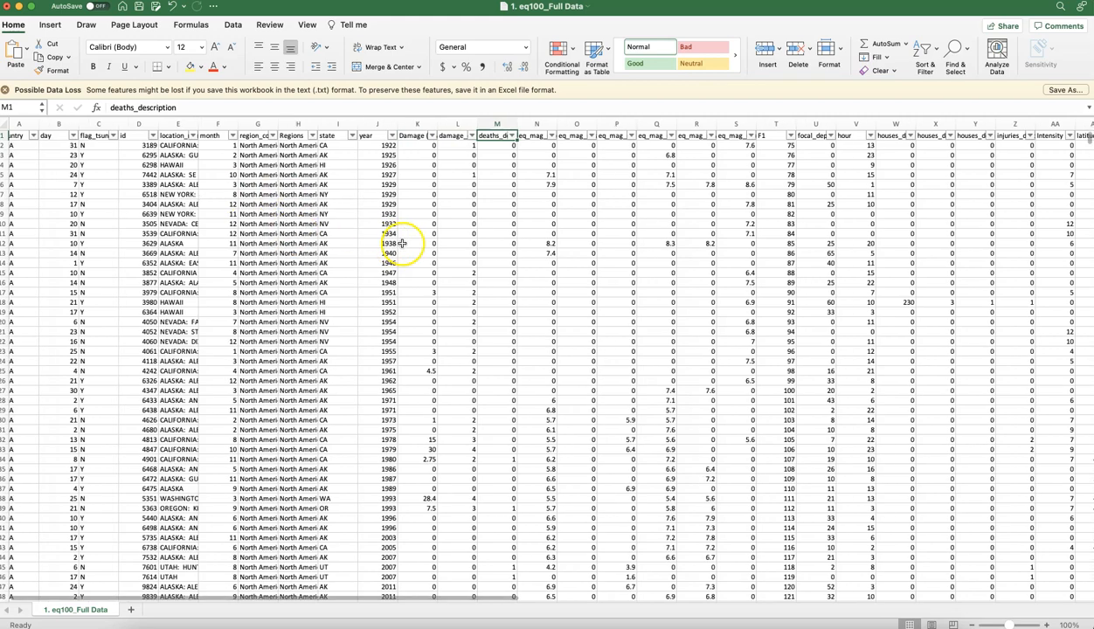
{"action": "scroll", "coordinate": [347, 273], "scroll_direction": "right", "scroll_amount": 5}
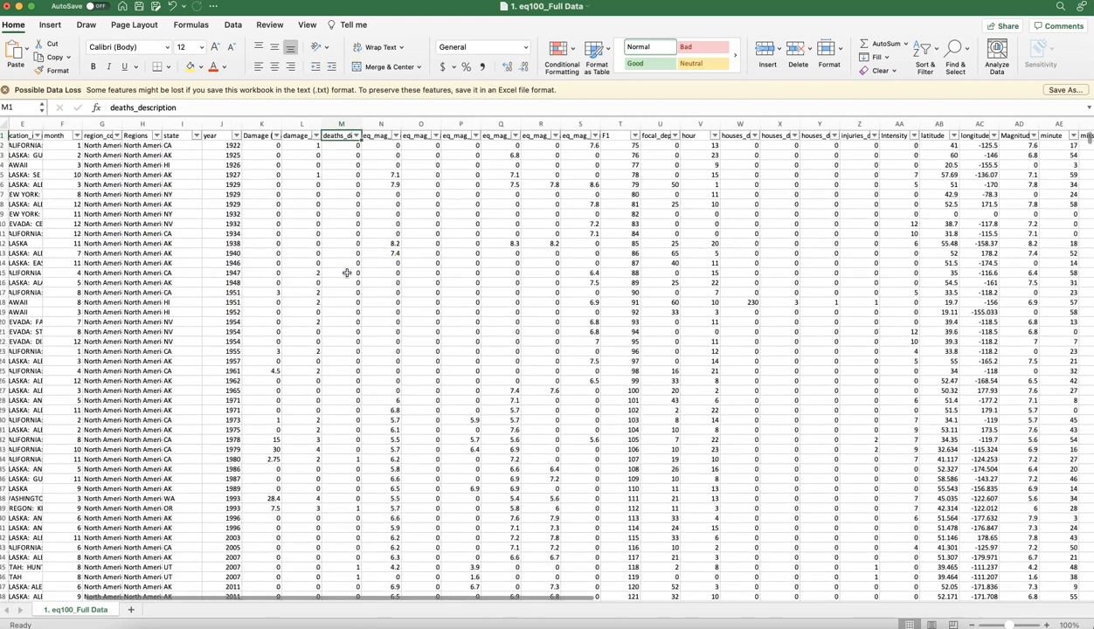
{"action": "scroll", "coordinate": [347, 273], "scroll_direction": "right", "scroll_amount": 1}
{"action": "key", "text": "Right"}
{"action": "key", "text": "Right"}
{"action": "key", "text": "Right"}
{"action": "key", "text": "Right"}
{"action": "key", "text": "Right"}
{"action": "key", "text": "Right"}
{"action": "key", "text": "Right"}
{"action": "key", "text": "Right"}
{"action": "key", "text": "Right"}
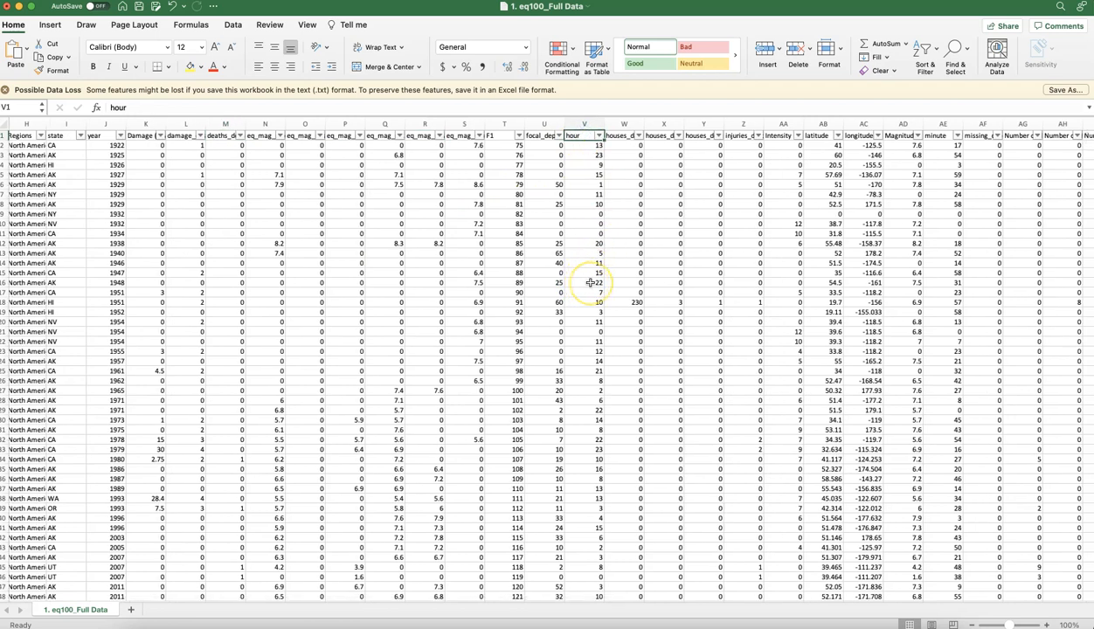
Examine the minute, Magnitude, latitude and longitude columns of the earthquake data.
{"action": "scroll", "coordinate": [589, 282], "scroll_direction": "right", "scroll_amount": 5}
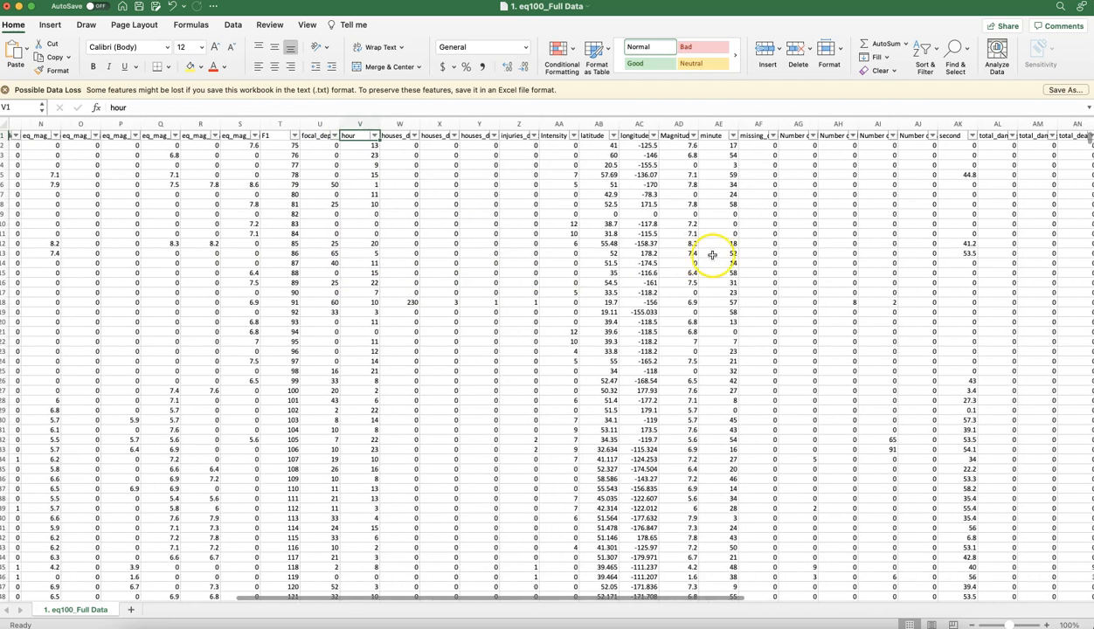
{"action": "left_click", "coordinate": [714, 136]}
{"action": "left_click", "coordinate": [680, 136]}
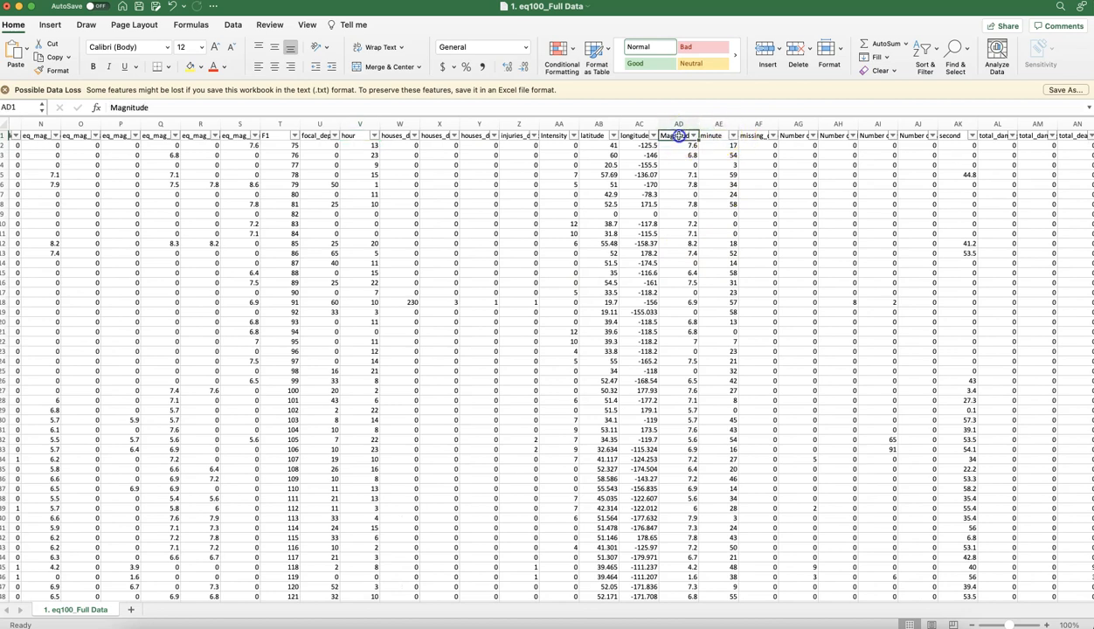
{"action": "left_click", "coordinate": [600, 139]}
{"action": "left_click", "coordinate": [639, 137]}
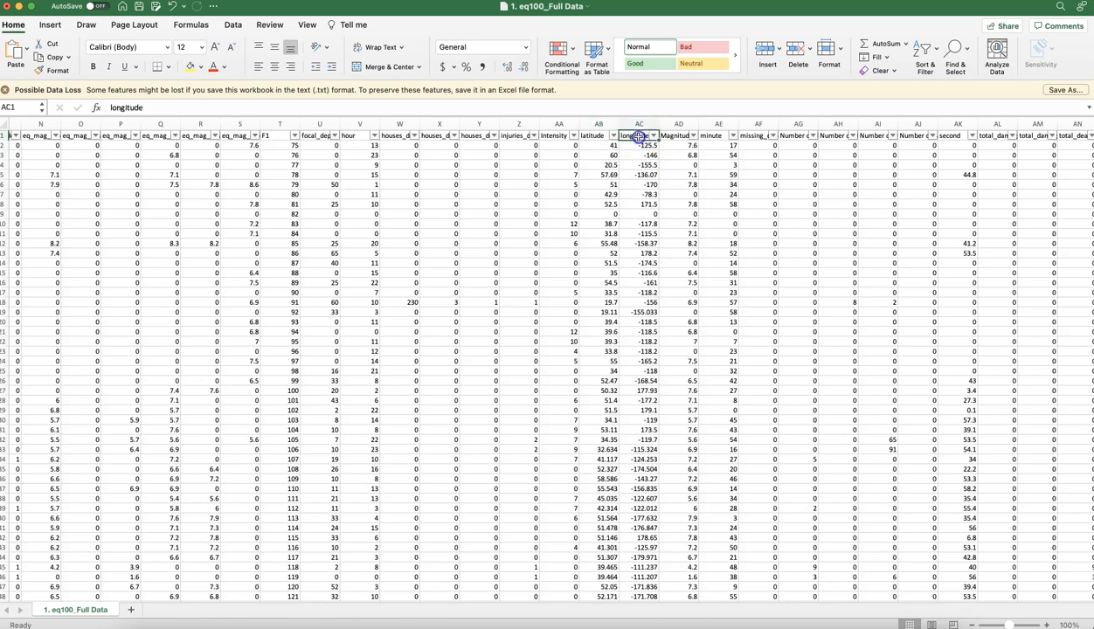
Examine the remaining headers from the second column through total_deaths and the other total columns at the end of the data.
{"action": "scroll", "coordinate": [645, 219], "scroll_direction": "right", "scroll_amount": 10}
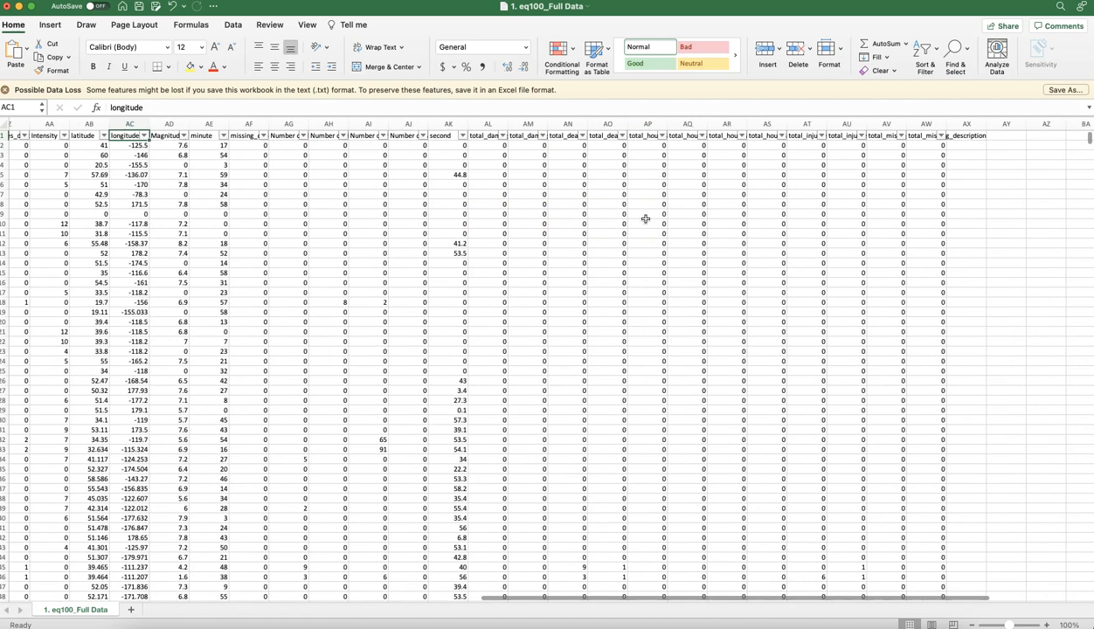
{"action": "left_click", "coordinate": [442, 138]}
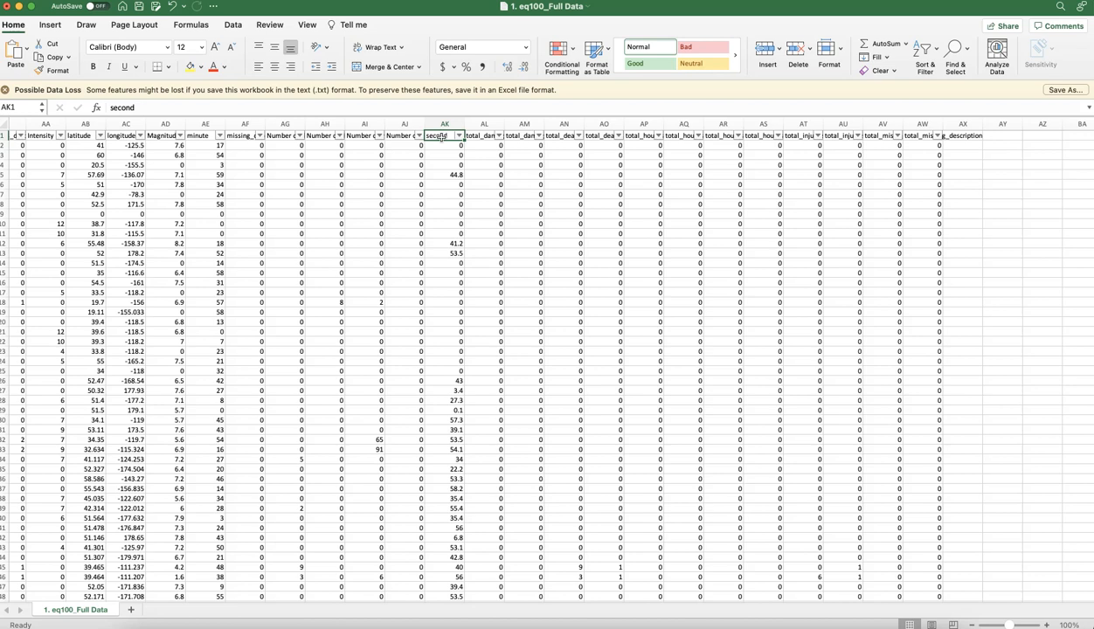
{"action": "key", "text": "Right"}
{"action": "key", "text": "Right"}
{"action": "key", "text": "Right"}
{"action": "key", "text": "Right"}
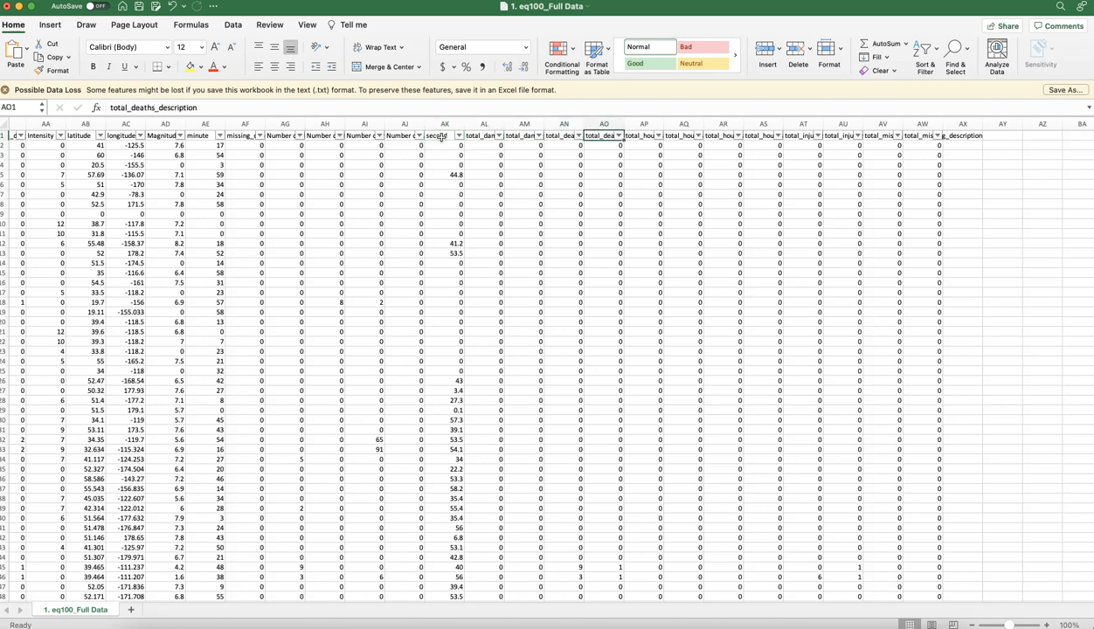
{"action": "key", "text": "Left"}
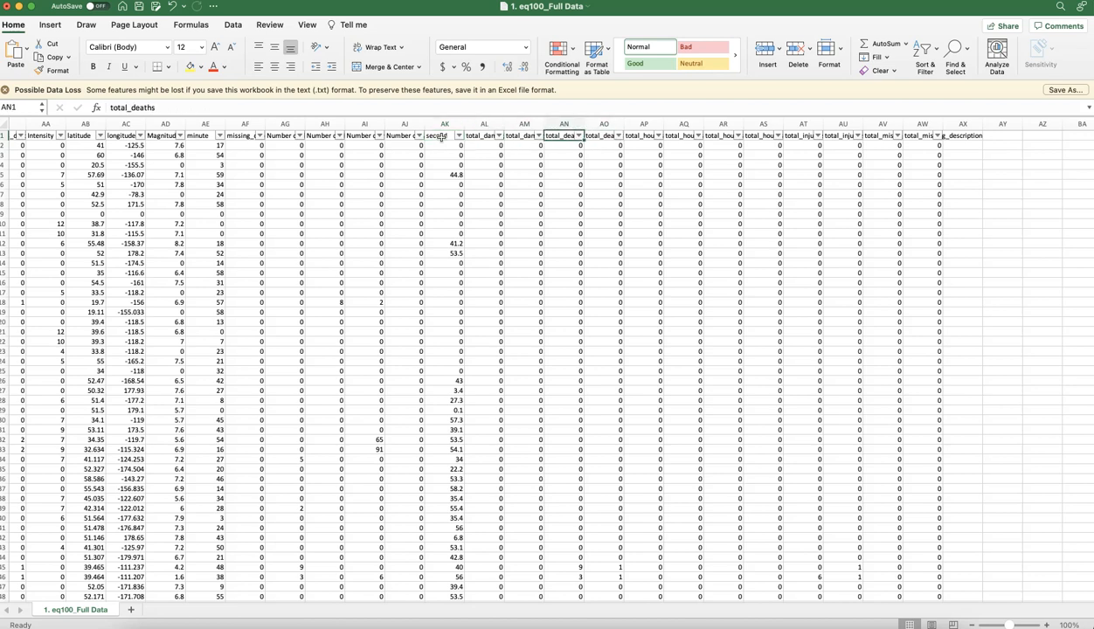
{"action": "key", "text": "Left"}
{"action": "key", "text": "Left"}
{"action": "key", "text": "Right"}
{"action": "key", "text": "Right"}
{"action": "key", "text": "Right"}
{"action": "key", "text": "Right"}
{"action": "key", "text": "Right"}
{"action": "key", "text": "Right"}
{"action": "key", "text": "Right"}
{"action": "key", "text": "Right"}
{"action": "key", "text": "Right"}
{"action": "key", "text": "Right"}
Review the header row backwards from the total columns to the country column in cell A1.
{"action": "key", "text": "Left"}
{"action": "key", "text": "Left"}
{"action": "key", "text": "Left"}
{"action": "key", "text": "Left"}
{"action": "key", "text": "Left"}
{"action": "key", "text": "Left"}
{"action": "key", "text": "Left"}
{"action": "key", "text": "Left"}
{"action": "key", "text": "Left"}
{"action": "key", "text": "Left"}
{"action": "key", "text": "Left"}
{"action": "key", "text": "Left"}
{"action": "key", "text": "Left"}
{"action": "key", "text": "Left"}
{"action": "key", "text": "Left"}
{"action": "key", "text": "Left"}
{"action": "key", "text": "Left"}
{"action": "key", "text": "Left"}
{"action": "key", "text": "Left"}
{"action": "key", "text": "Left"}
{"action": "key", "text": "Left"}
{"action": "key", "text": "Left"}
{"action": "key", "text": "Left"}
{"action": "key", "text": "Left"}
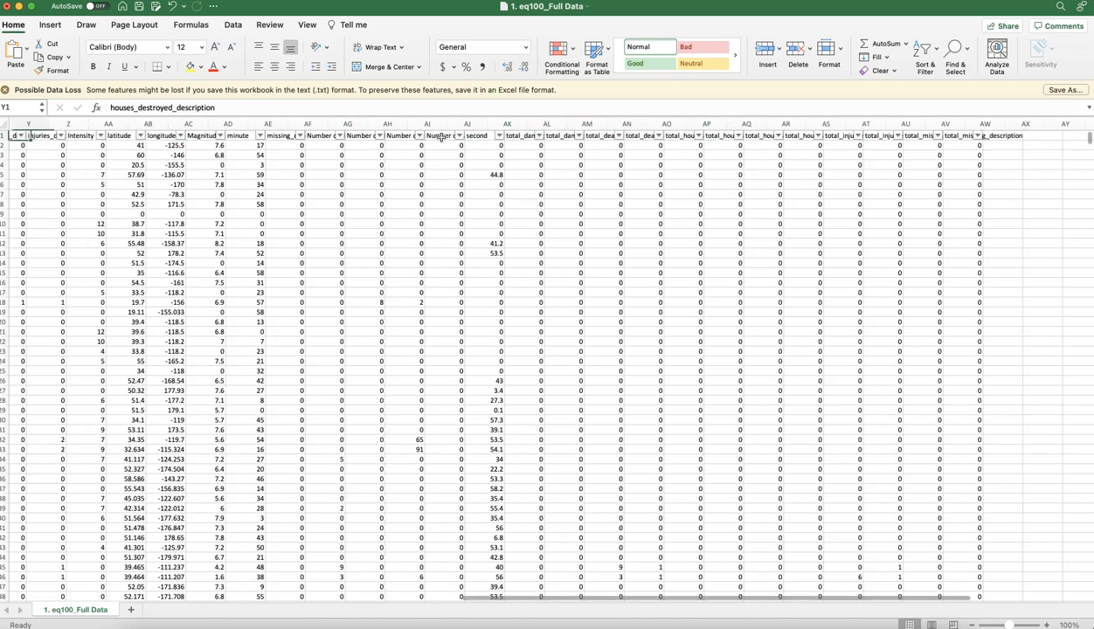
{"action": "key", "text": "Left"}
{"action": "key", "text": "Left"}
{"action": "key", "text": "Left"}
{"action": "key", "text": "Left"}
{"action": "key", "text": "Left"}
{"action": "key", "text": "Left"}
{"action": "key", "text": "Left"}
{"action": "key", "text": "Left"}
{"action": "key", "text": "Left"}
{"action": "key", "text": "Left"}
{"action": "key", "text": "Left"}
{"action": "key", "text": "Left"}
{"action": "key", "text": "Left"}
{"action": "key", "text": "Left"}
{"action": "key", "text": "Left"}
{"action": "key", "text": "Left"}
{"action": "key", "text": "Left"}
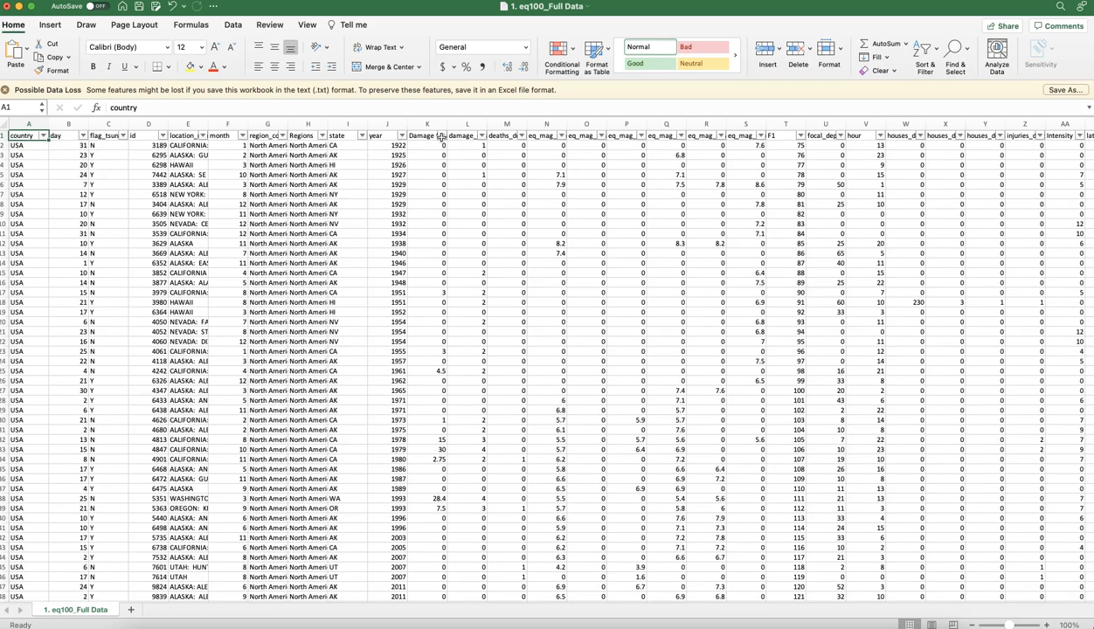
Switch to Safari and open drive.google.com in a new tab.
{"action": "left_click", "coordinate": [242, 616]}
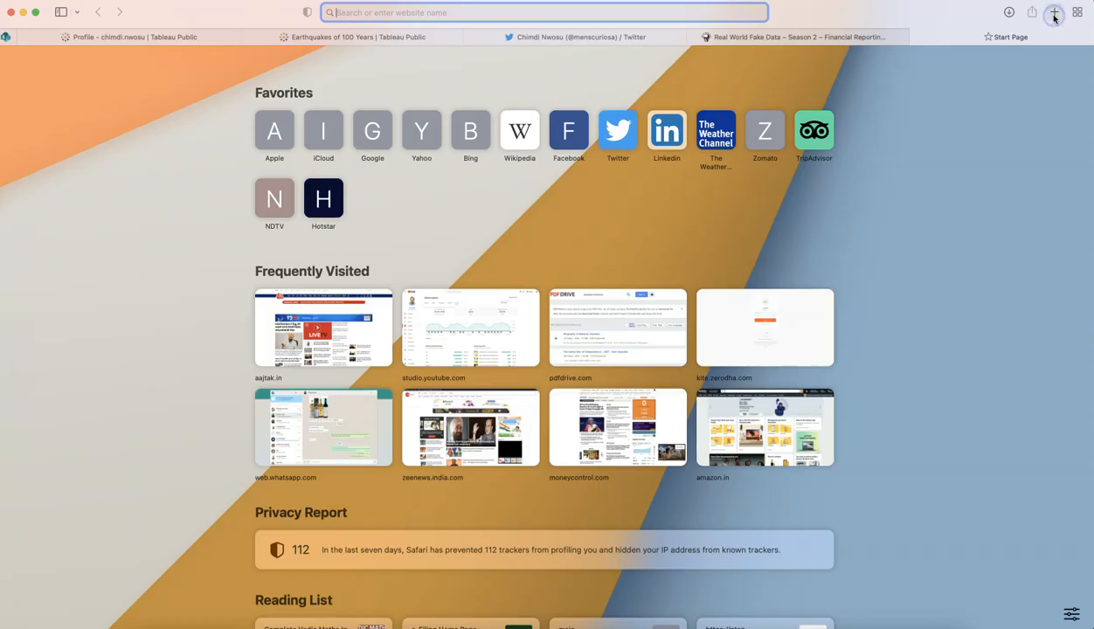
{"action": "left_click", "coordinate": [1054, 14]}
{"action": "type", "text": "drive.google.com"}
{"action": "key", "text": "Return"}
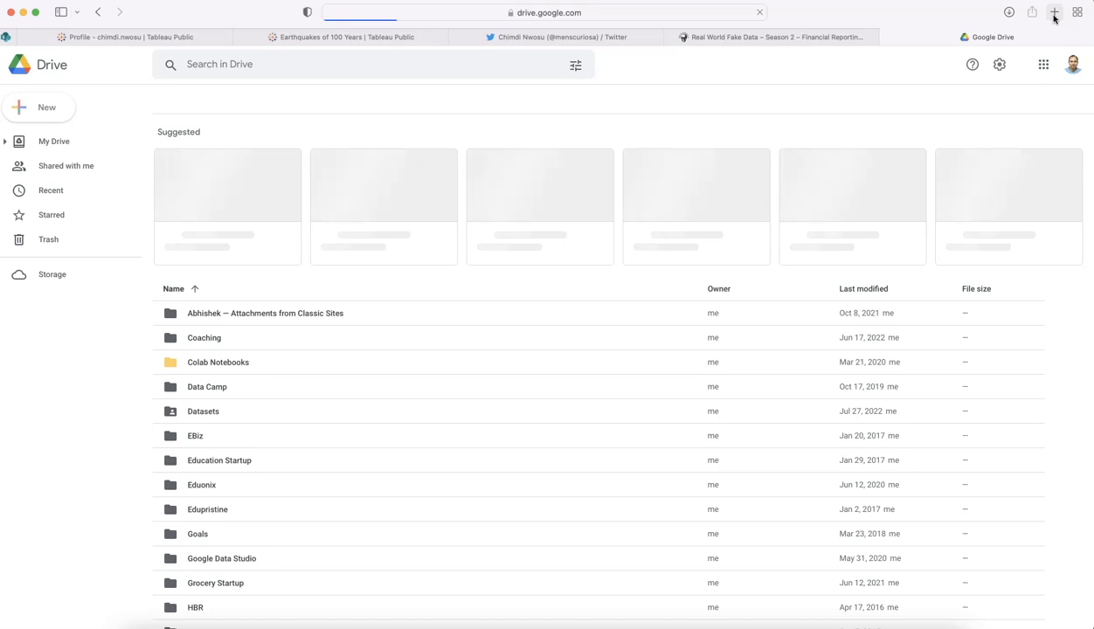
Open the Datasets folder in My Drive and select the file 1. eq100_Full Data.csv.
{"action": "scroll", "coordinate": [519, 390], "scroll_direction": "down", "scroll_amount": 2}
{"action": "scroll", "coordinate": [519, 390], "scroll_direction": "down", "scroll_amount": 5}
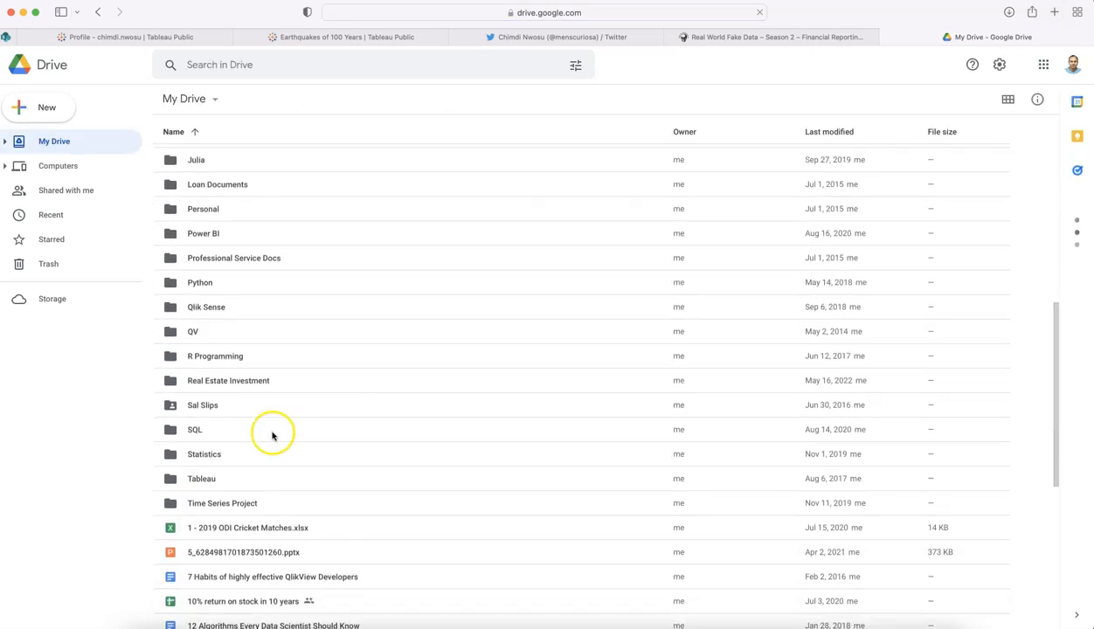
{"action": "scroll", "coordinate": [205, 416], "scroll_direction": "up", "scroll_amount": 4}
{"action": "scroll", "coordinate": [204, 416], "scroll_direction": "up", "scroll_amount": 3}
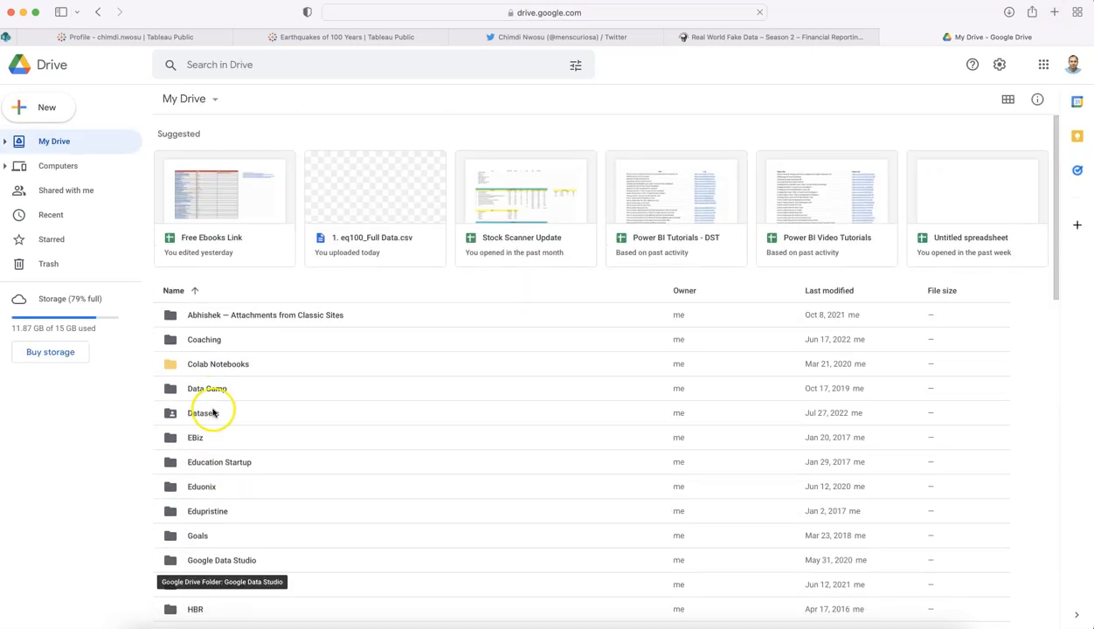
{"action": "double_click", "coordinate": [203, 413]}
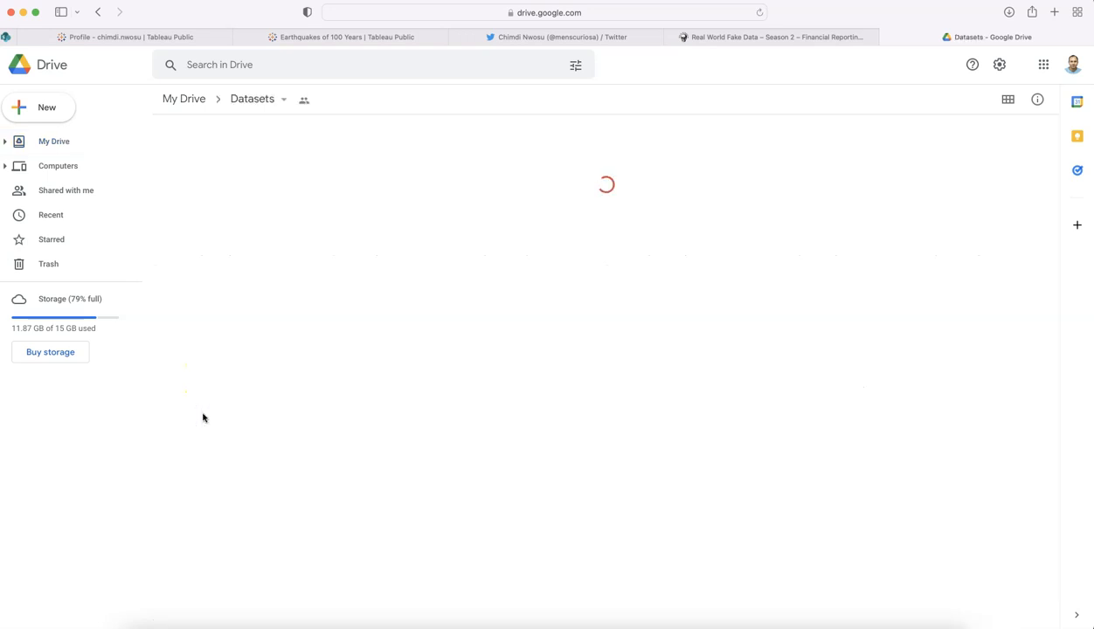
{"action": "left_click", "coordinate": [235, 433]}
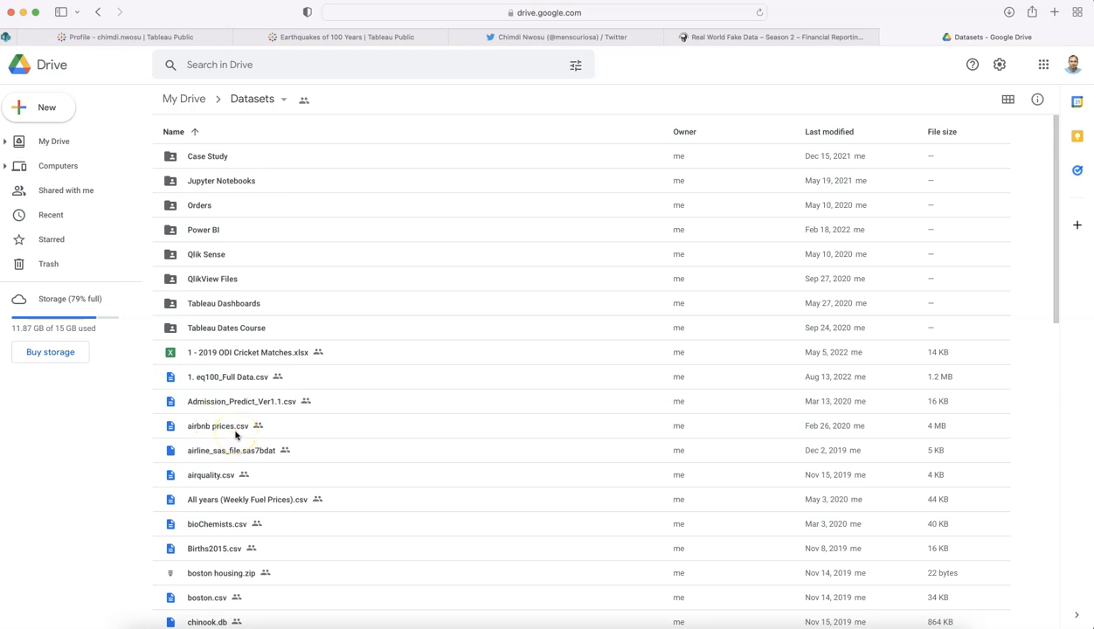
{"action": "left_click", "coordinate": [244, 386]}
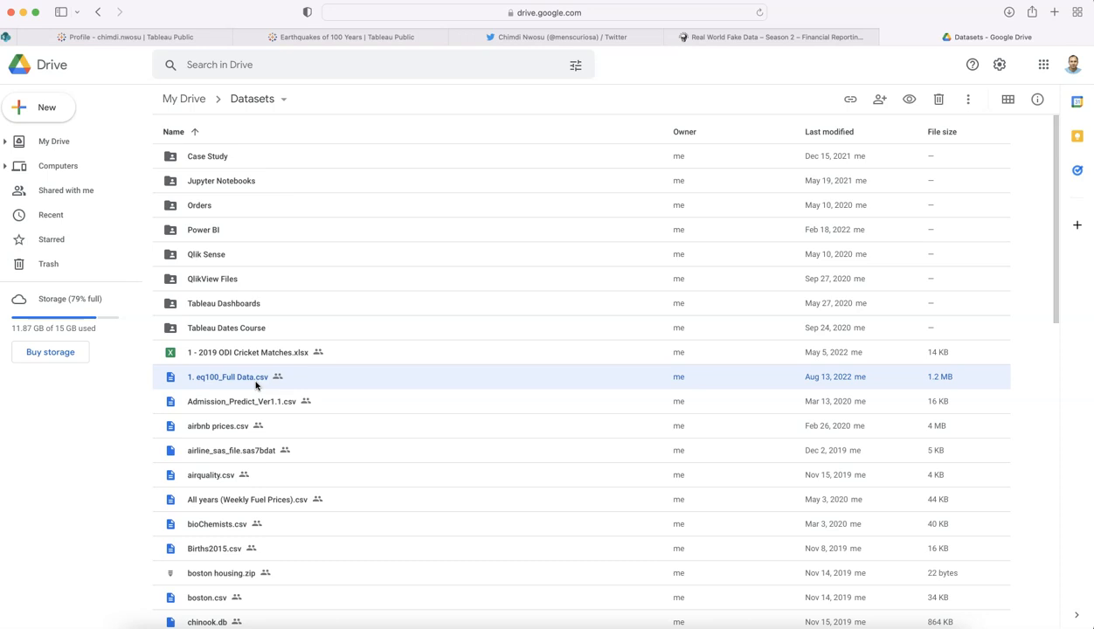
Switch to the blank Book2 workbook in Tableau.
{"action": "left_click", "coordinate": [289, 622]}
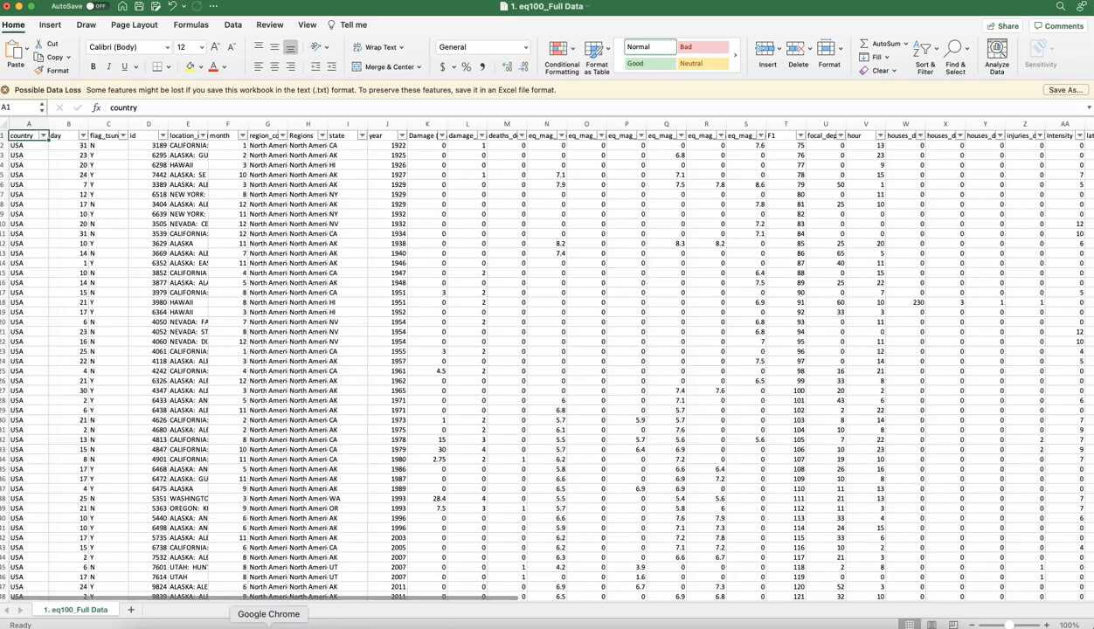
{"action": "left_click", "coordinate": [268, 624]}
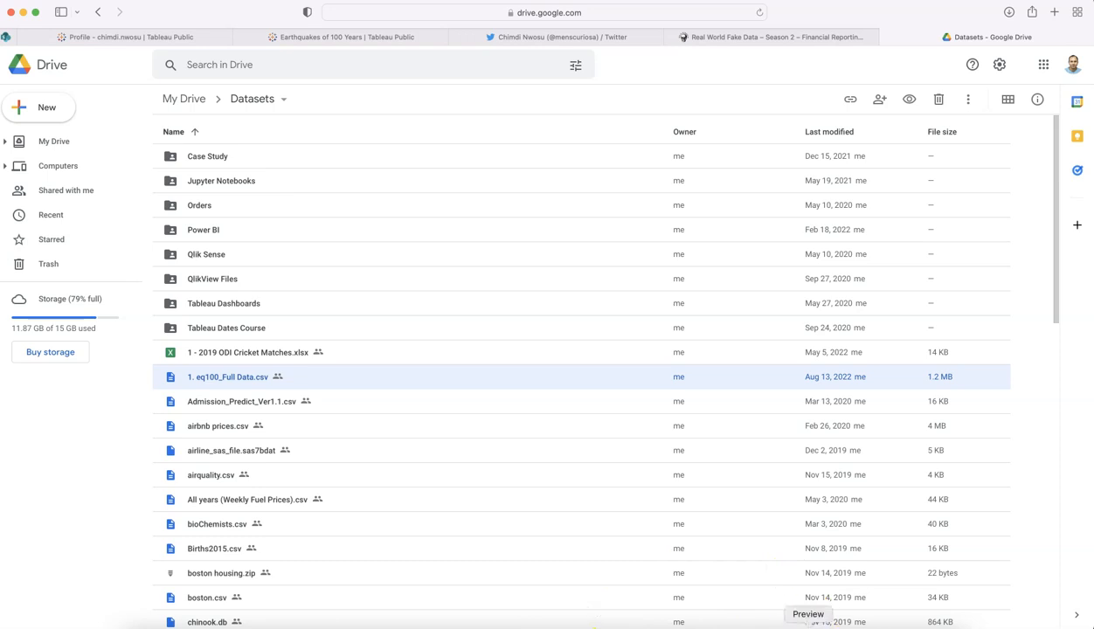
{"action": "left_click", "coordinate": [835, 625]}
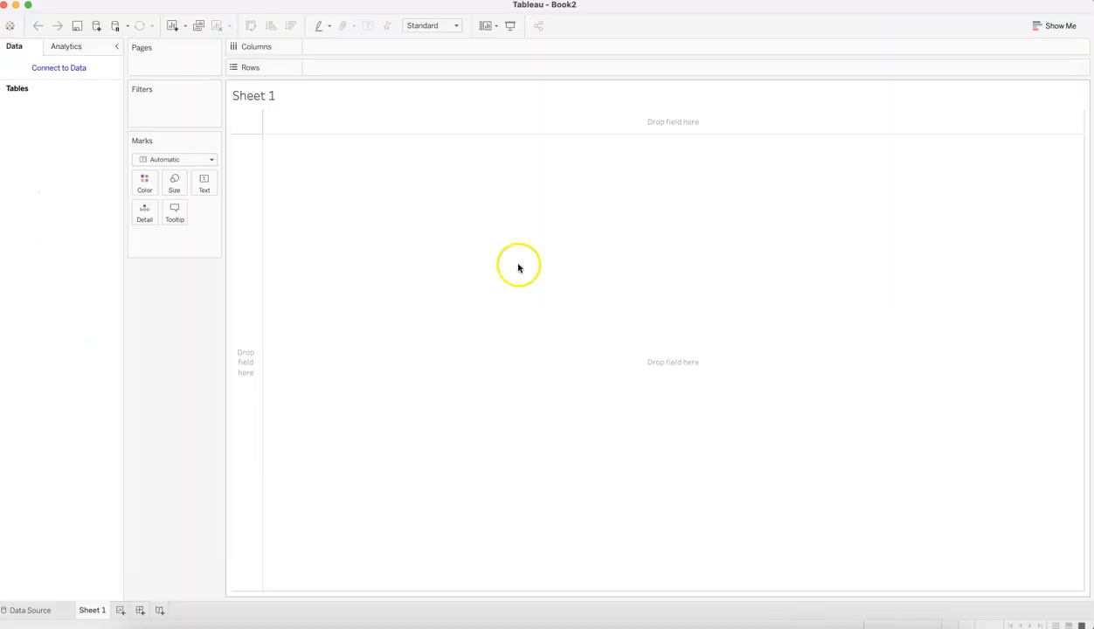
Search the data connectors for "goo" and start a Google Drive connection.
{"action": "left_click", "coordinate": [73, 73]}
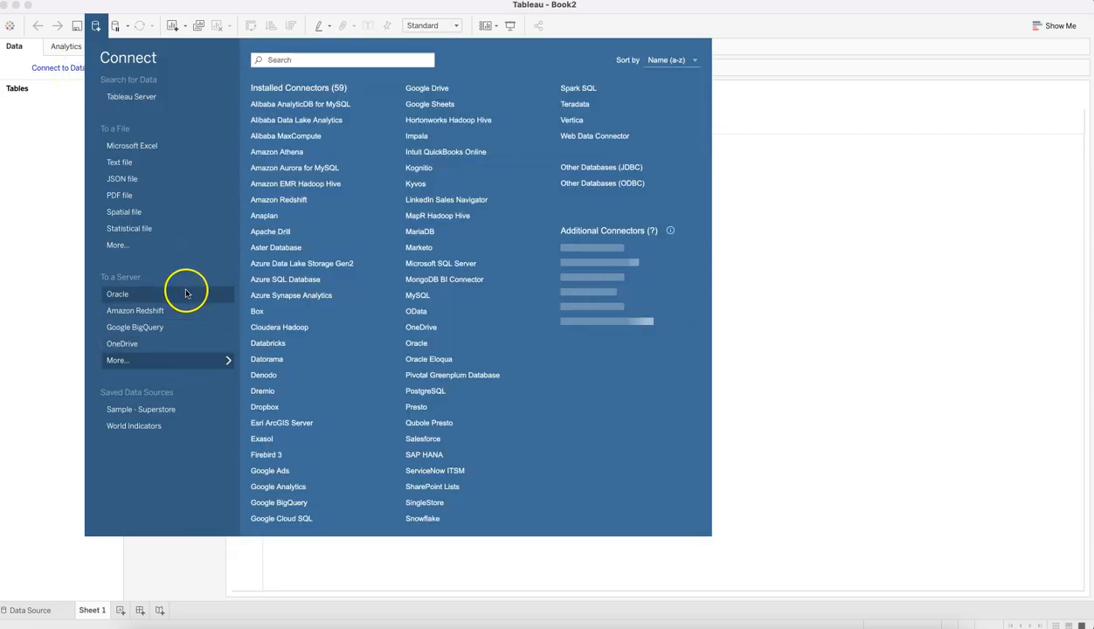
{"action": "left_click", "coordinate": [207, 253]}
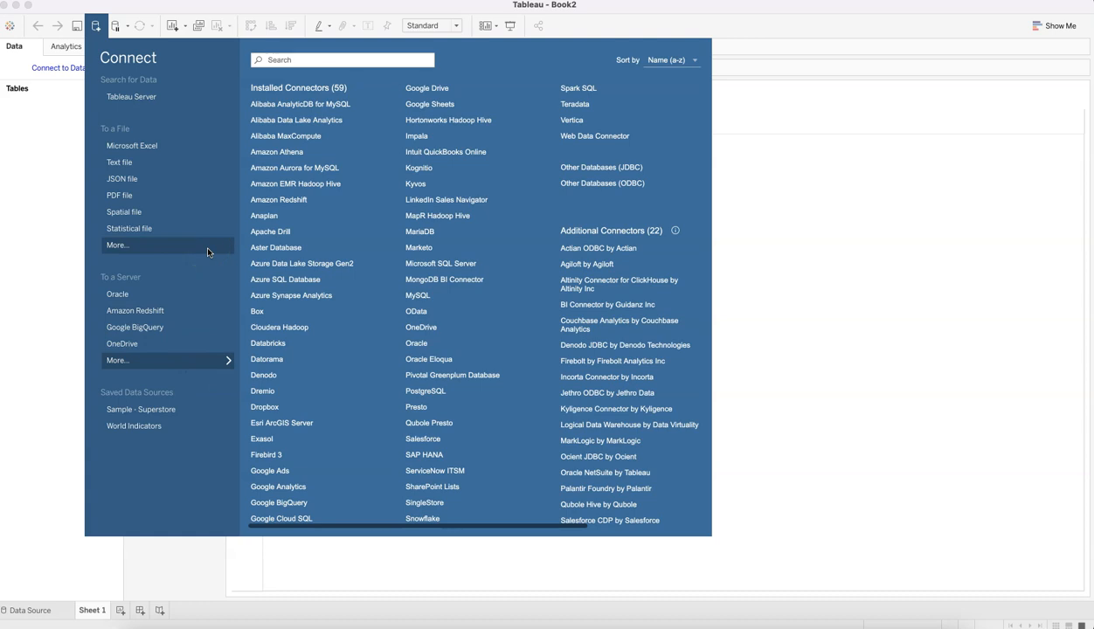
{"action": "left_click", "coordinate": [294, 62]}
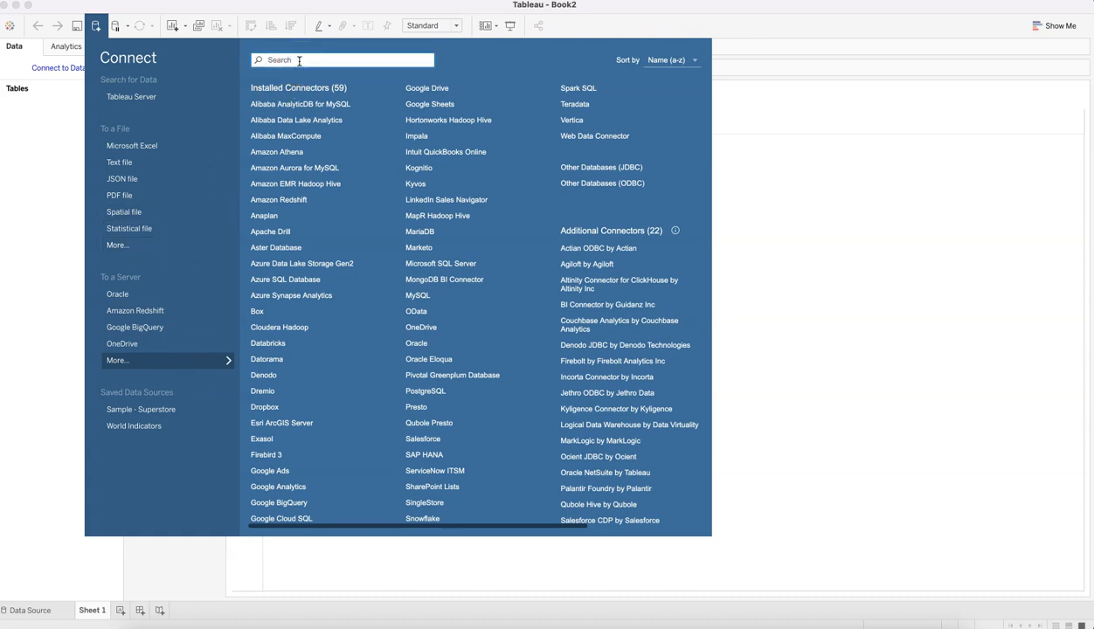
{"action": "type", "text": "goo"}
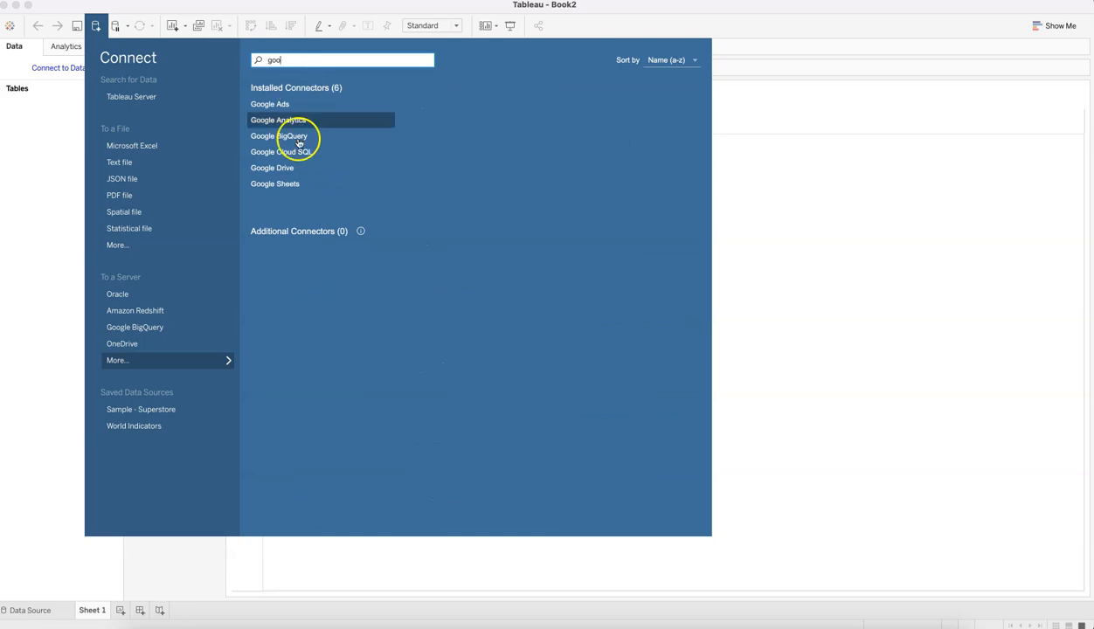
{"action": "left_click", "coordinate": [285, 169]}
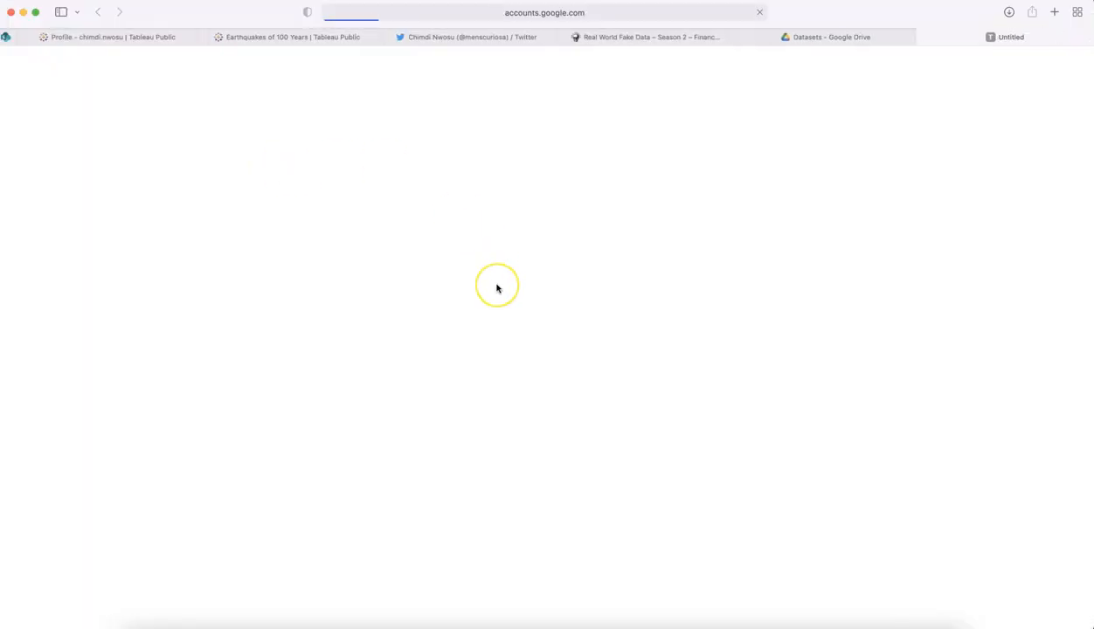
Choose the Google account, allow Tableau to see and download its Drive files, and return to the Tableau workbook.
{"action": "left_click", "coordinate": [495, 209]}
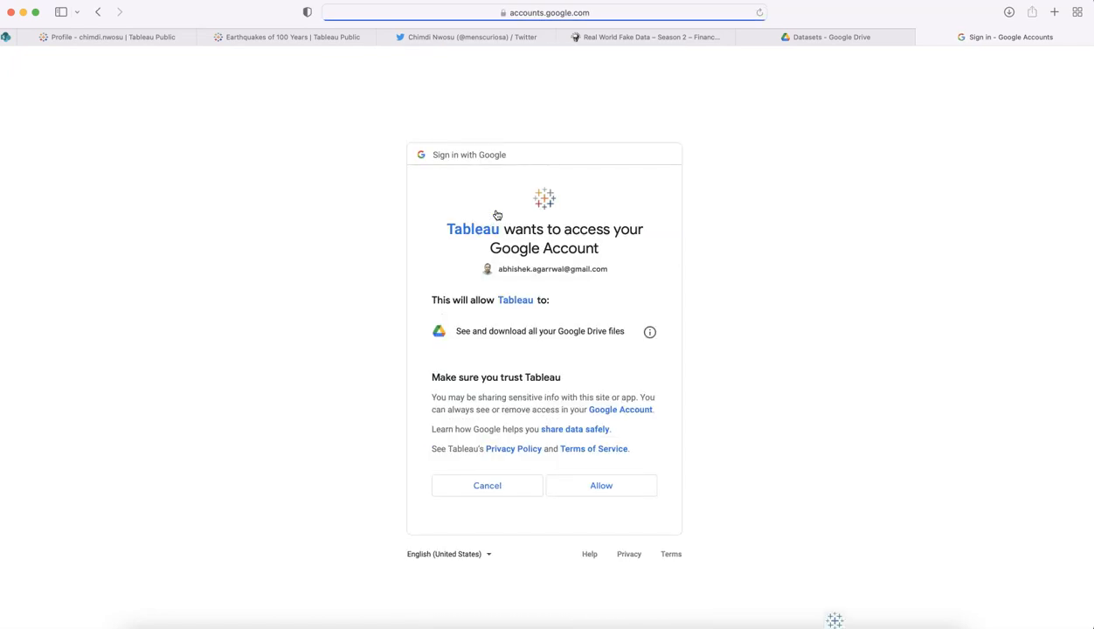
{"action": "left_click", "coordinate": [594, 486]}
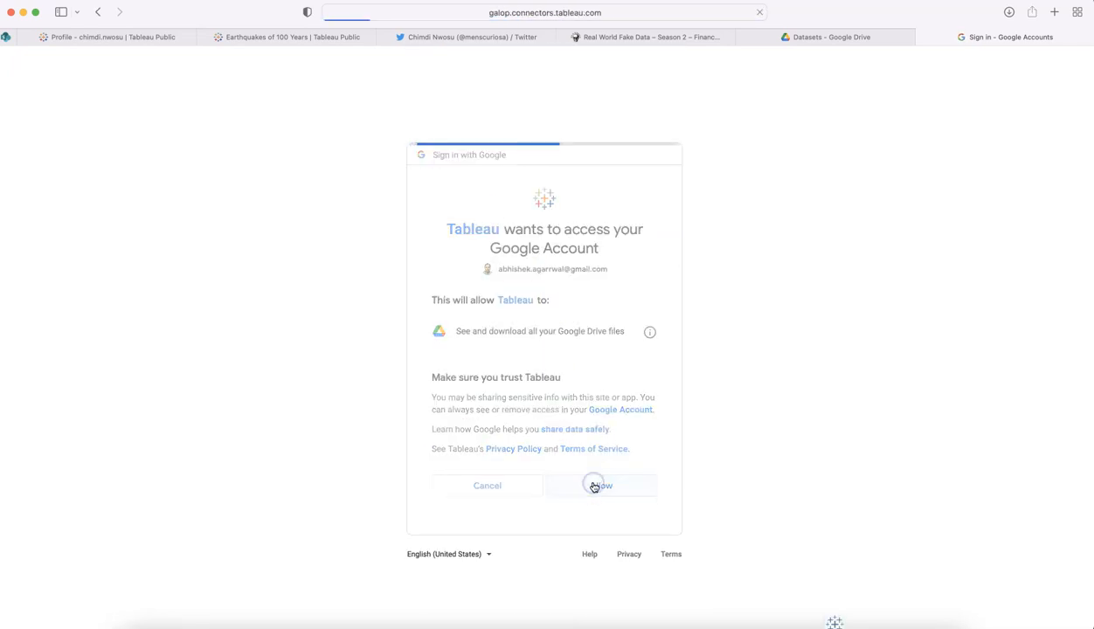
{"action": "left_click", "coordinate": [822, 622]}
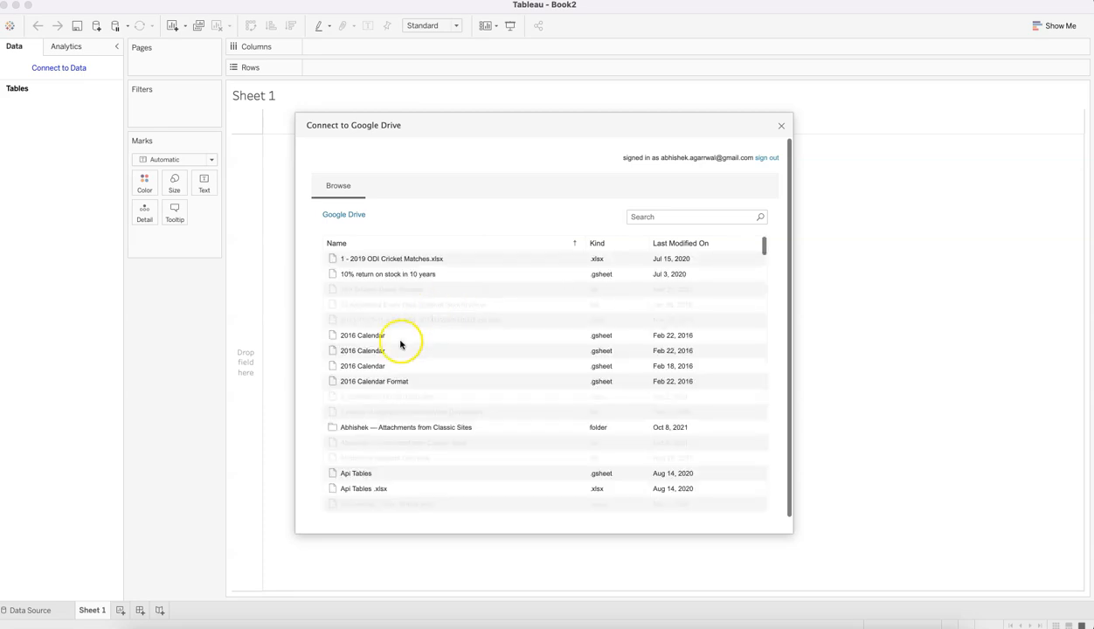
Open the Datasets folder in Google Drive and connect to the file 1. eq100_Full Data.csv.
{"action": "scroll", "coordinate": [398, 347], "scroll_direction": "down", "scroll_amount": 1}
{"action": "scroll", "coordinate": [397, 347], "scroll_direction": "up", "scroll_amount": 1}
{"action": "scroll", "coordinate": [398, 347], "scroll_direction": "down", "scroll_amount": 1}
{"action": "scroll", "coordinate": [398, 341], "scroll_direction": "up", "scroll_amount": 1}
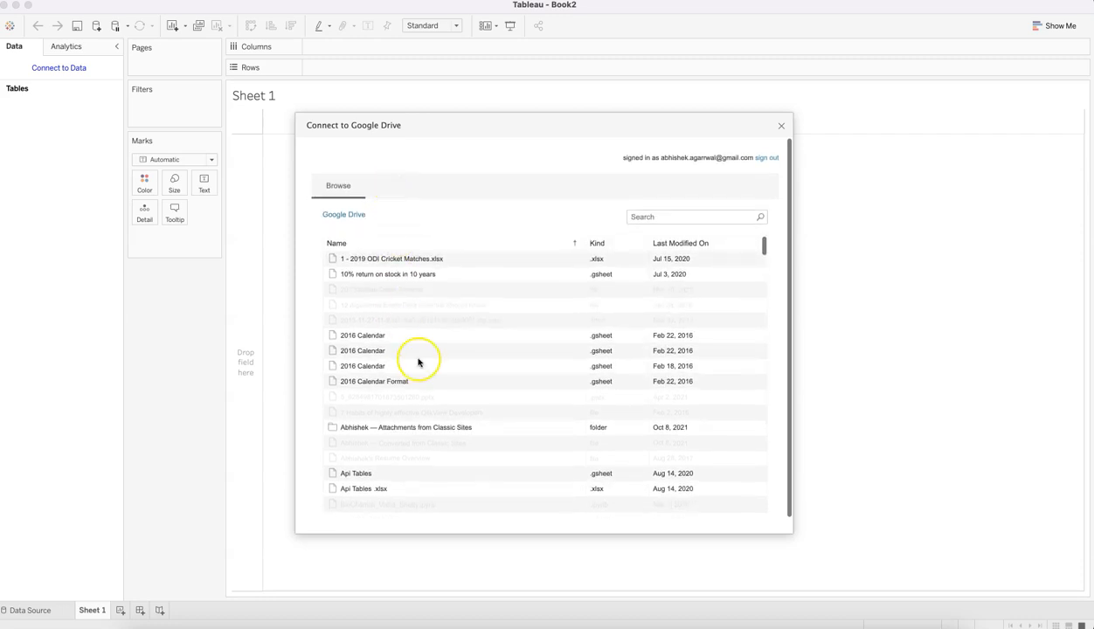
{"action": "scroll", "coordinate": [418, 362], "scroll_direction": "down", "scroll_amount": 1}
{"action": "scroll", "coordinate": [418, 362], "scroll_direction": "down", "scroll_amount": 5}
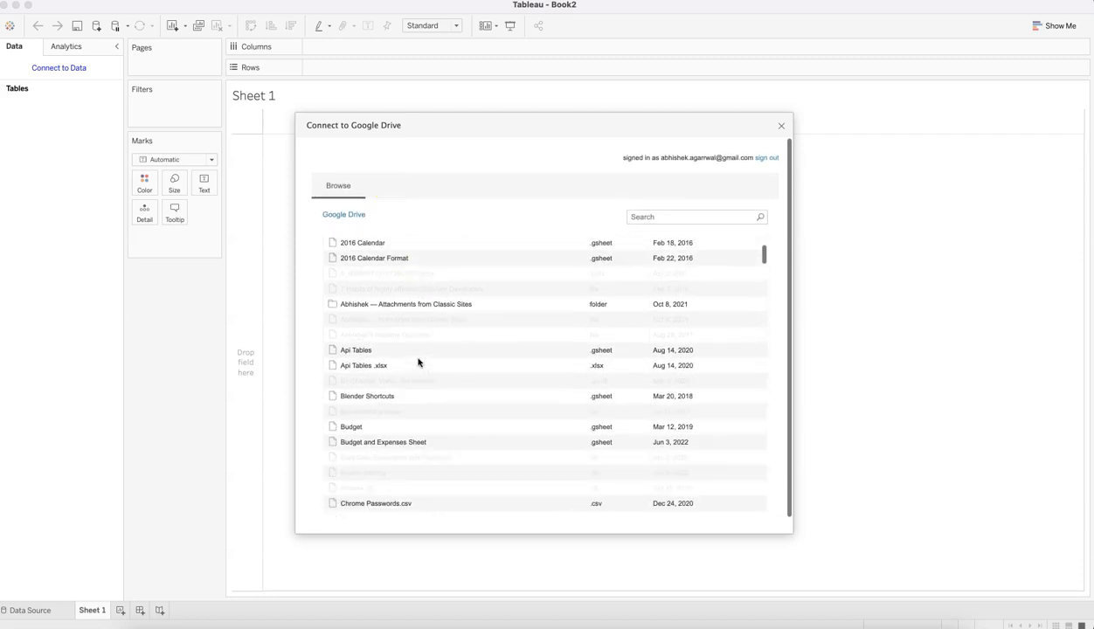
{"action": "scroll", "coordinate": [417, 362], "scroll_direction": "down", "scroll_amount": 1}
{"action": "scroll", "coordinate": [418, 362], "scroll_direction": "down", "scroll_amount": 8}
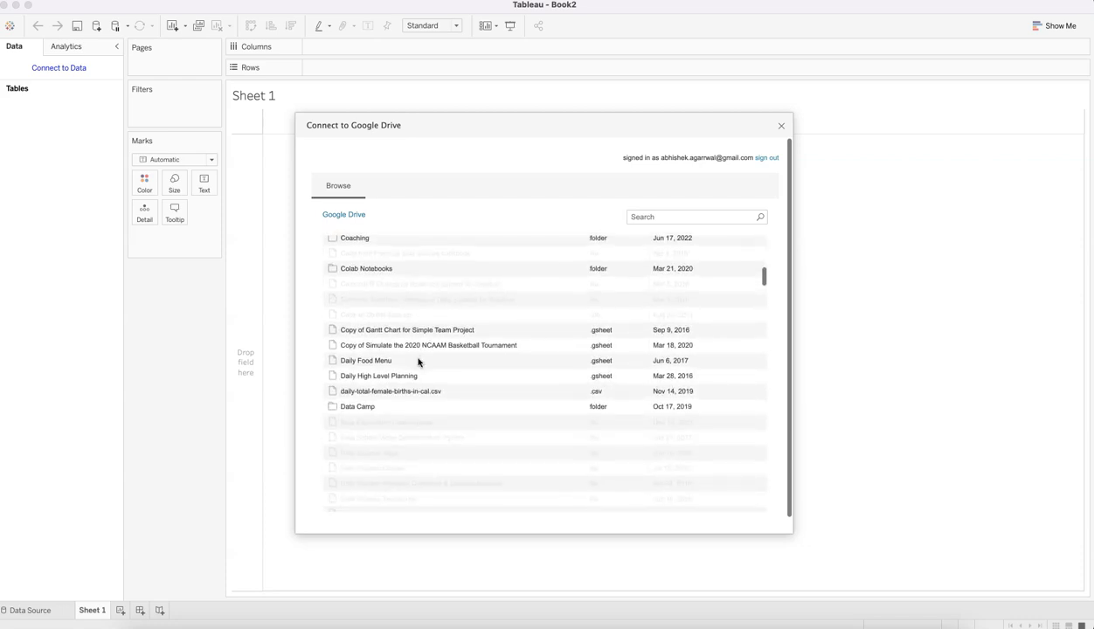
{"action": "scroll", "coordinate": [418, 361], "scroll_direction": "down", "scroll_amount": 3}
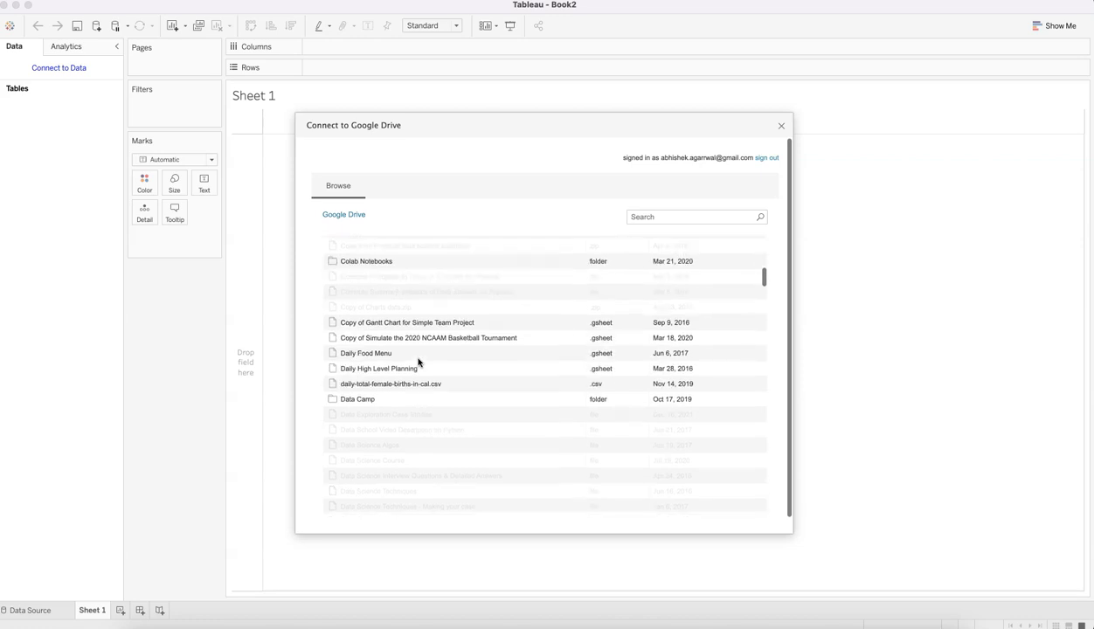
{"action": "scroll", "coordinate": [418, 361], "scroll_direction": "down", "scroll_amount": 4}
{"action": "scroll", "coordinate": [418, 362], "scroll_direction": "down", "scroll_amount": 2}
{"action": "left_click", "coordinate": [353, 371]}
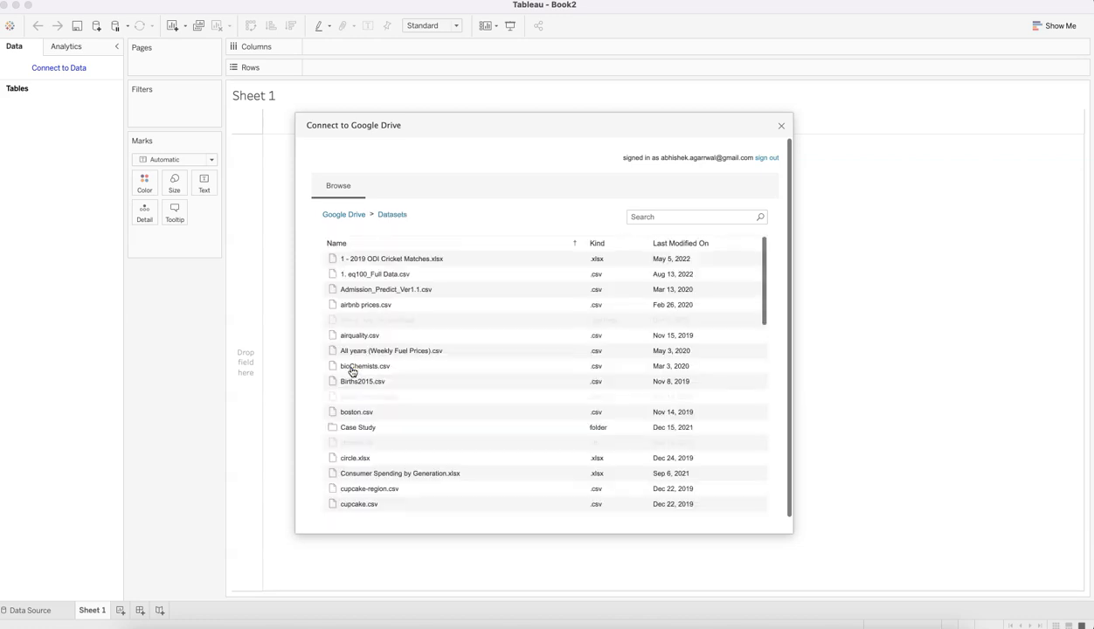
{"action": "left_click", "coordinate": [365, 275]}
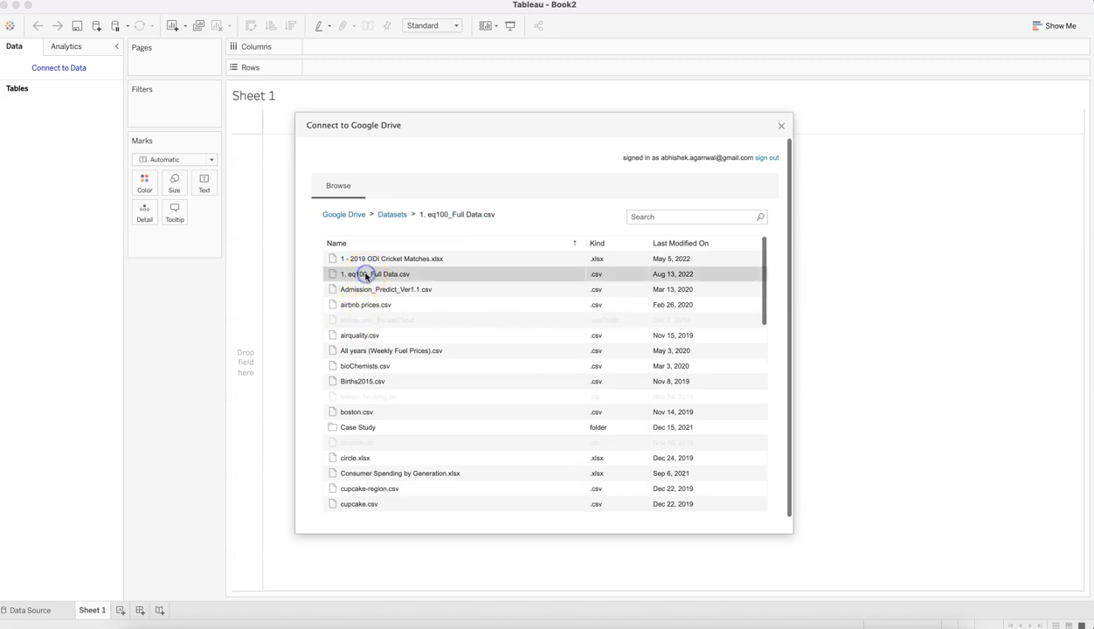
{"action": "double_click", "coordinate": [365, 276]}
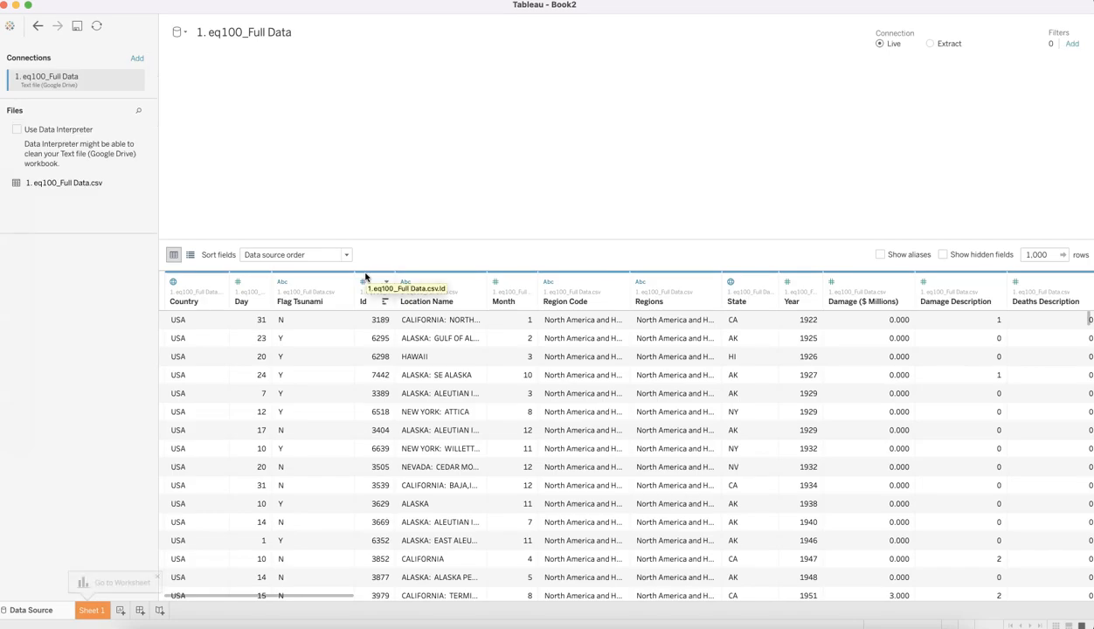
Review the columns in the loaded data preview, then open the Sheet 1 worksheet.
{"action": "left_click", "coordinate": [495, 395]}
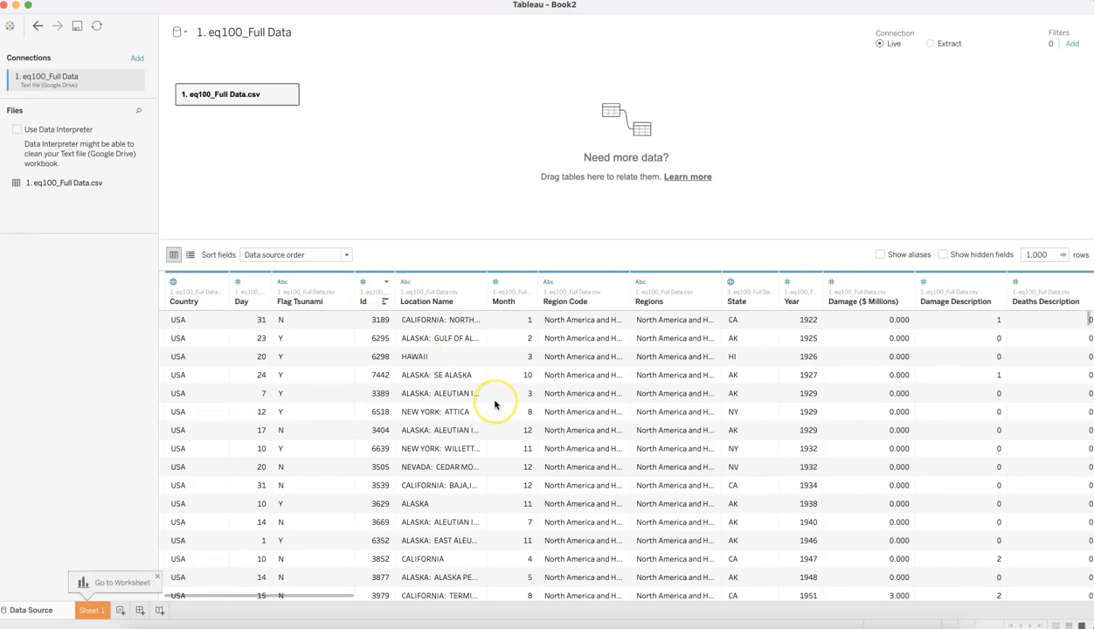
{"action": "scroll", "coordinate": [495, 404], "scroll_direction": "right", "scroll_amount": 15}
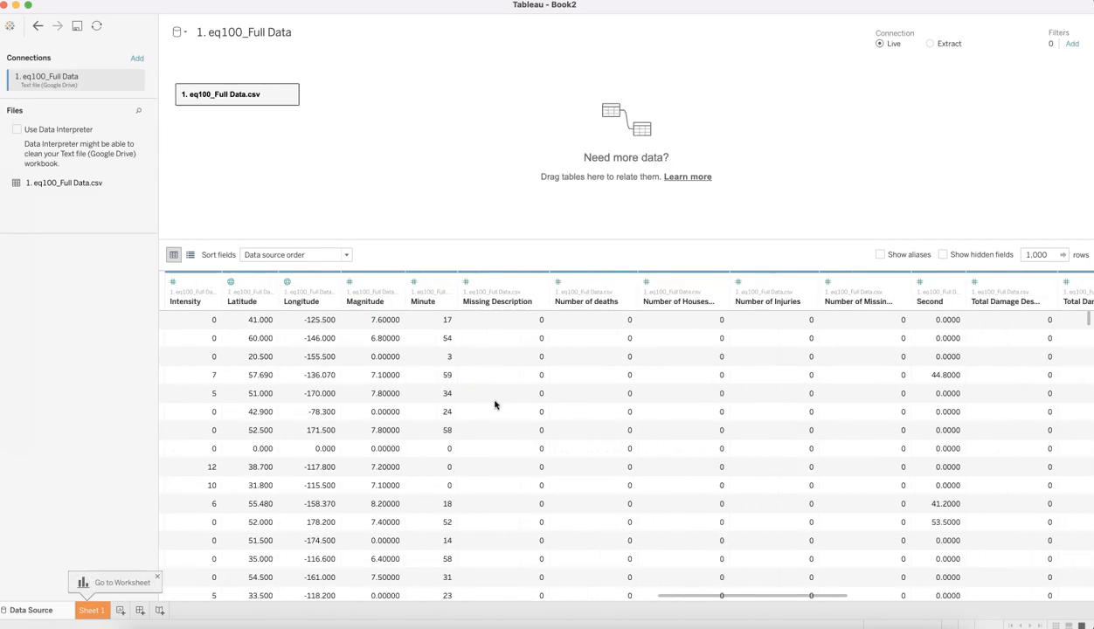
{"action": "scroll", "coordinate": [495, 404], "scroll_direction": "left", "scroll_amount": 15}
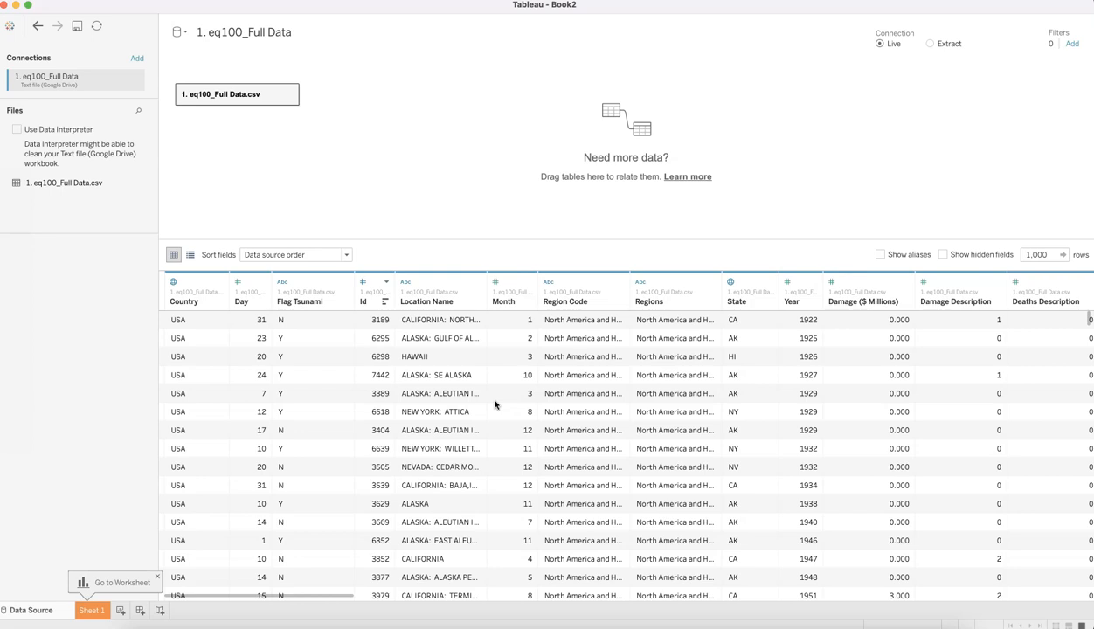
{"action": "left_click", "coordinate": [158, 577]}
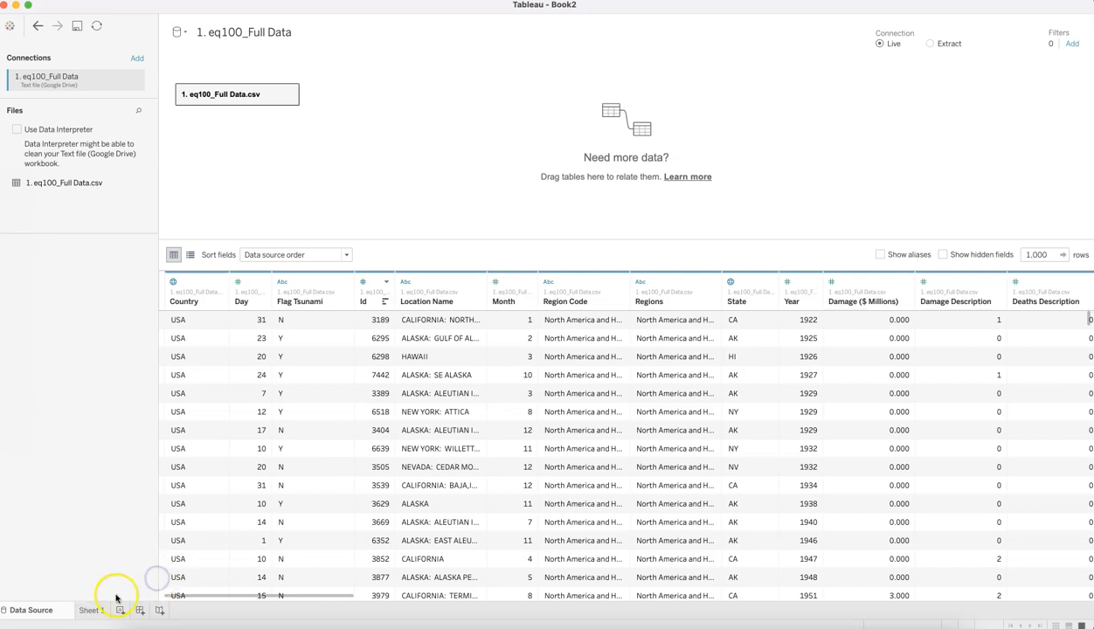
{"action": "left_click", "coordinate": [92, 610]}
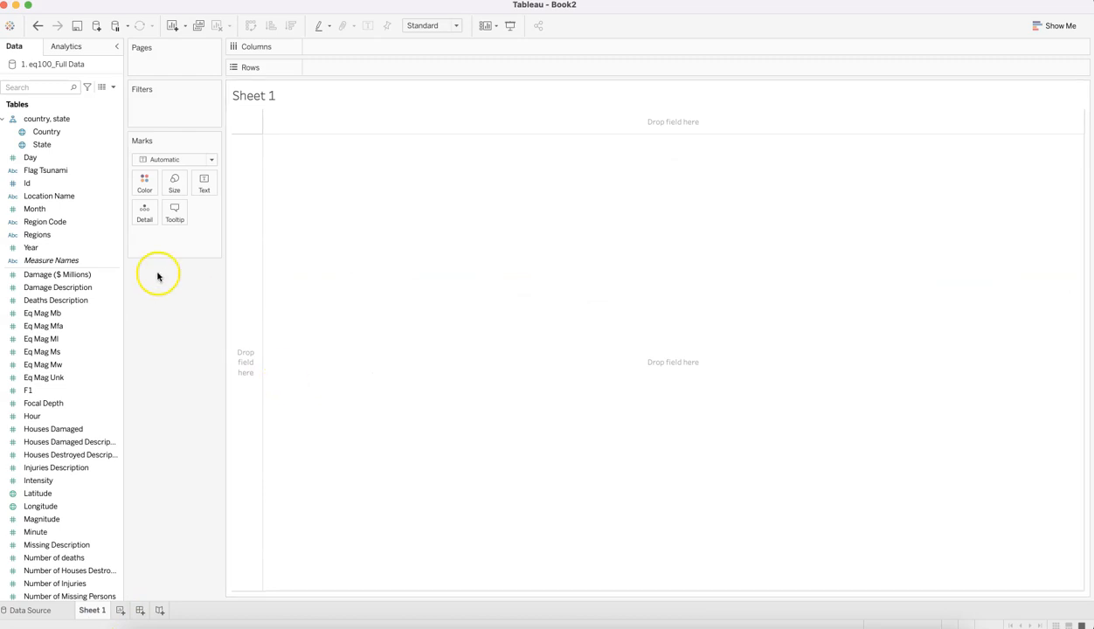
Place the Year field on Columns and make it discrete.
{"action": "left_click", "coordinate": [91, 249]}
{"action": "left_click_drag", "start_coordinate": [91, 251], "coordinate": [356, 52]}
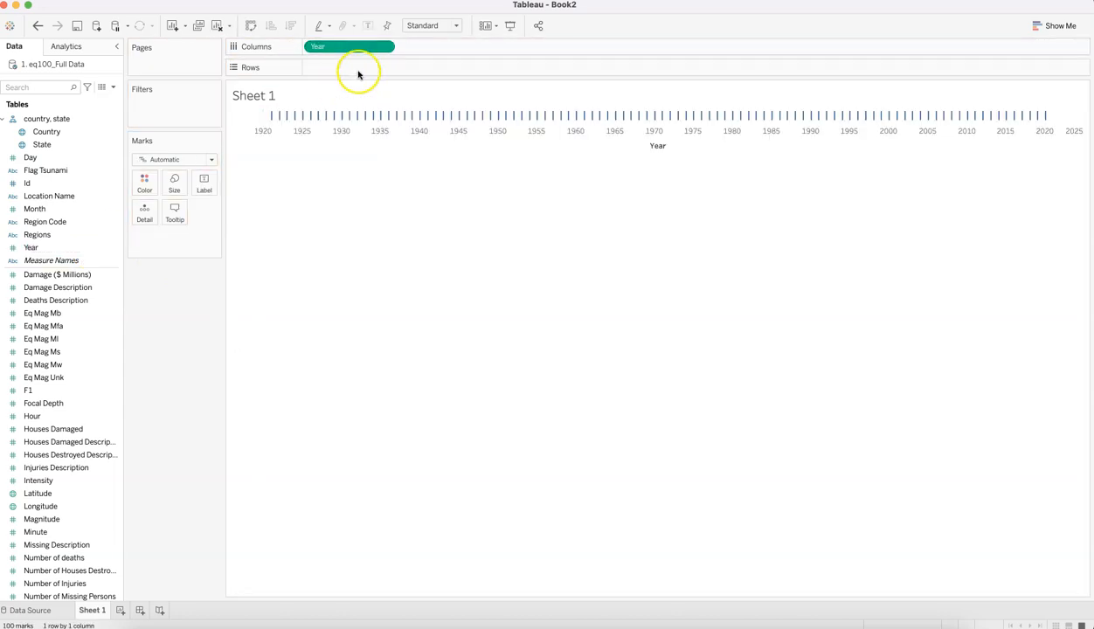
{"action": "left_click", "coordinate": [384, 46]}
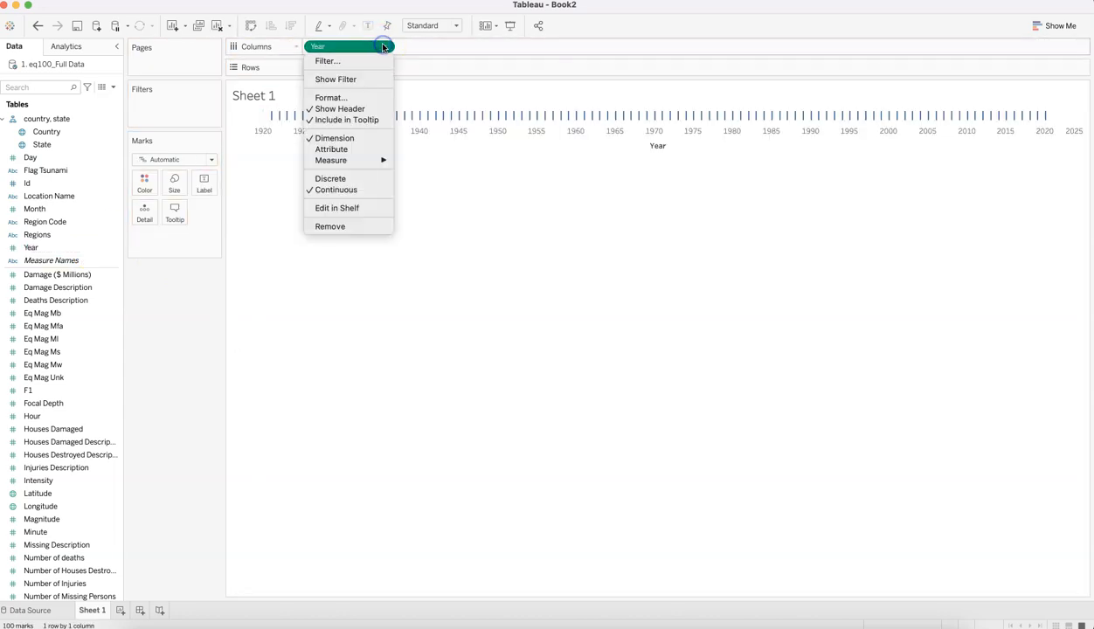
{"action": "left_click", "coordinate": [357, 178]}
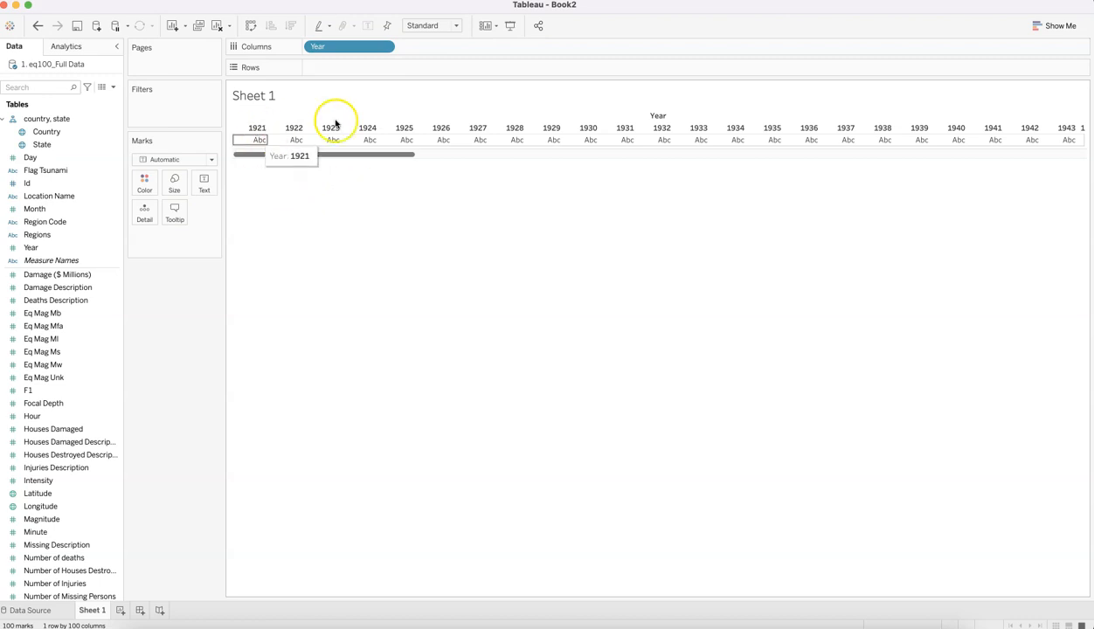
Add the Magnitude field to Rows to plot it by year.
{"action": "left_click", "coordinate": [101, 224]}
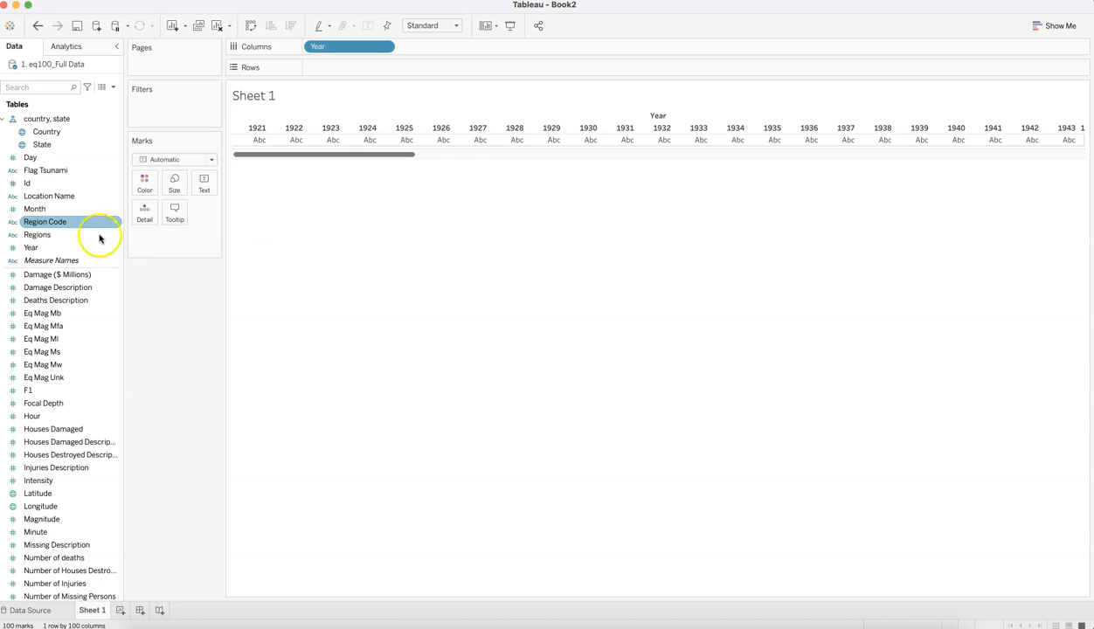
{"action": "scroll", "coordinate": [98, 434], "scroll_direction": "down", "scroll_amount": 2}
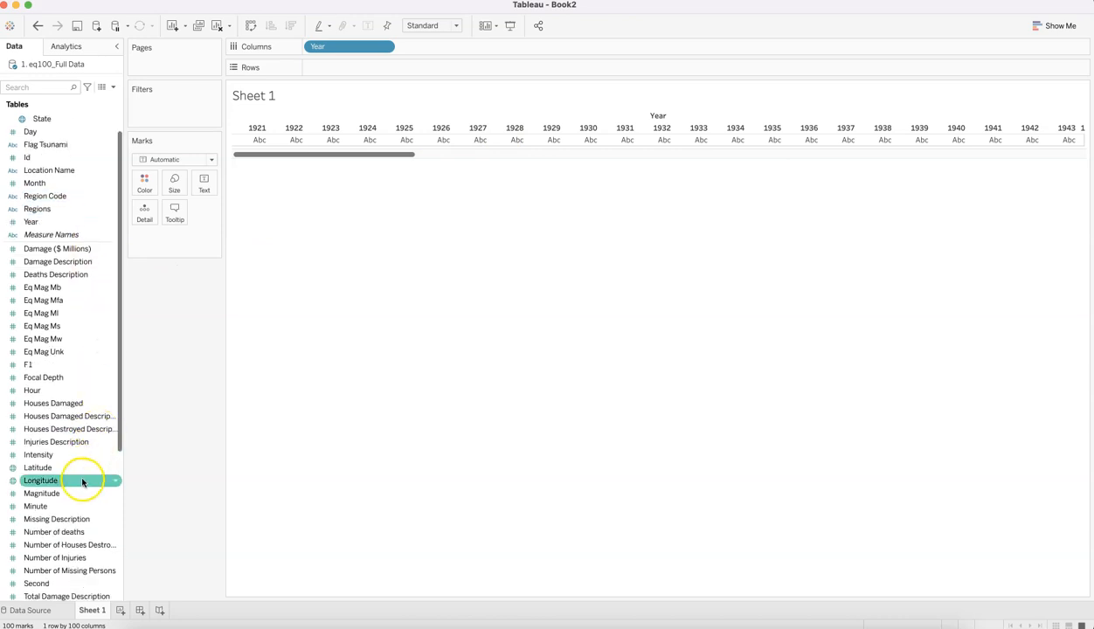
{"action": "left_click_drag", "start_coordinate": [80, 494], "coordinate": [381, 69]}
{"action": "left_click", "coordinate": [384, 69]}
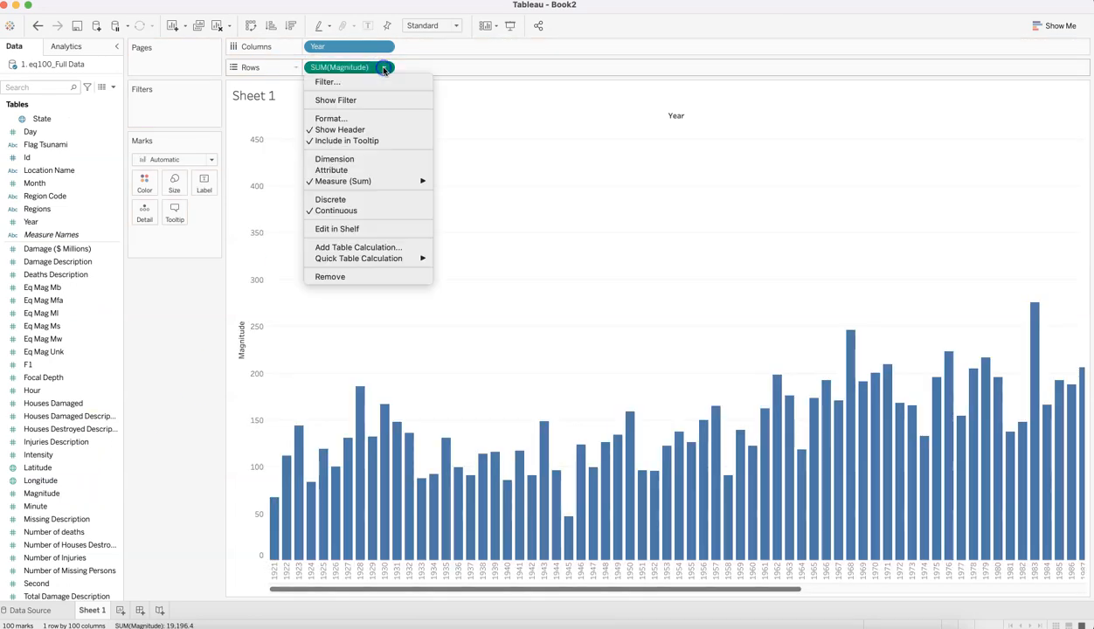
{"action": "mouse_move", "coordinate": [412, 182]}
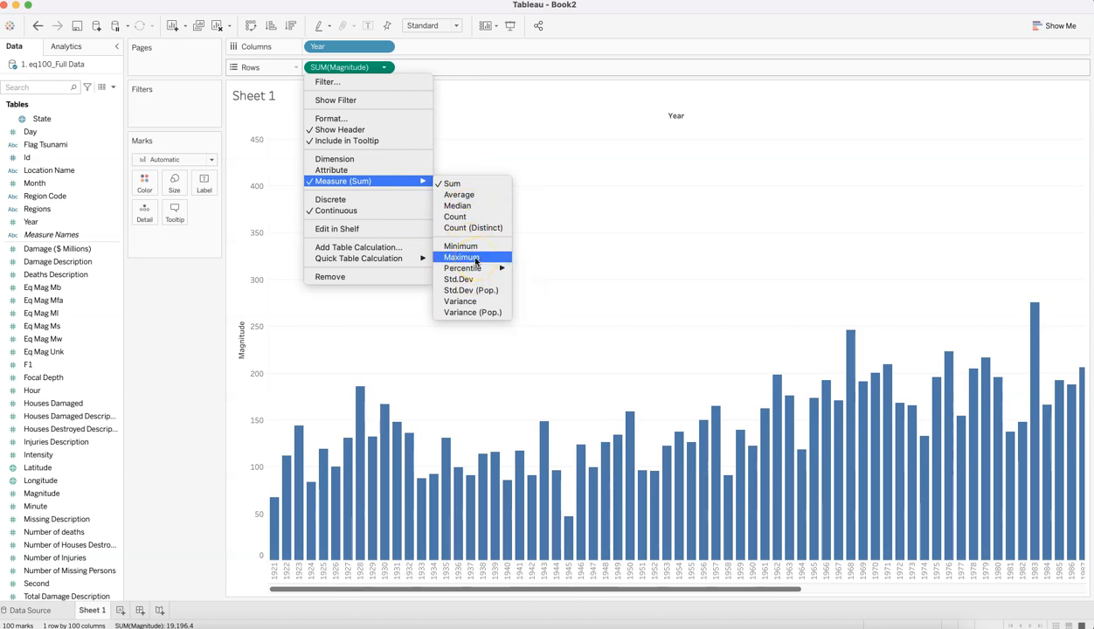
{"action": "left_click", "coordinate": [203, 310]}
Change the chart's mark type to Shape.
{"action": "left_click", "coordinate": [196, 159]}
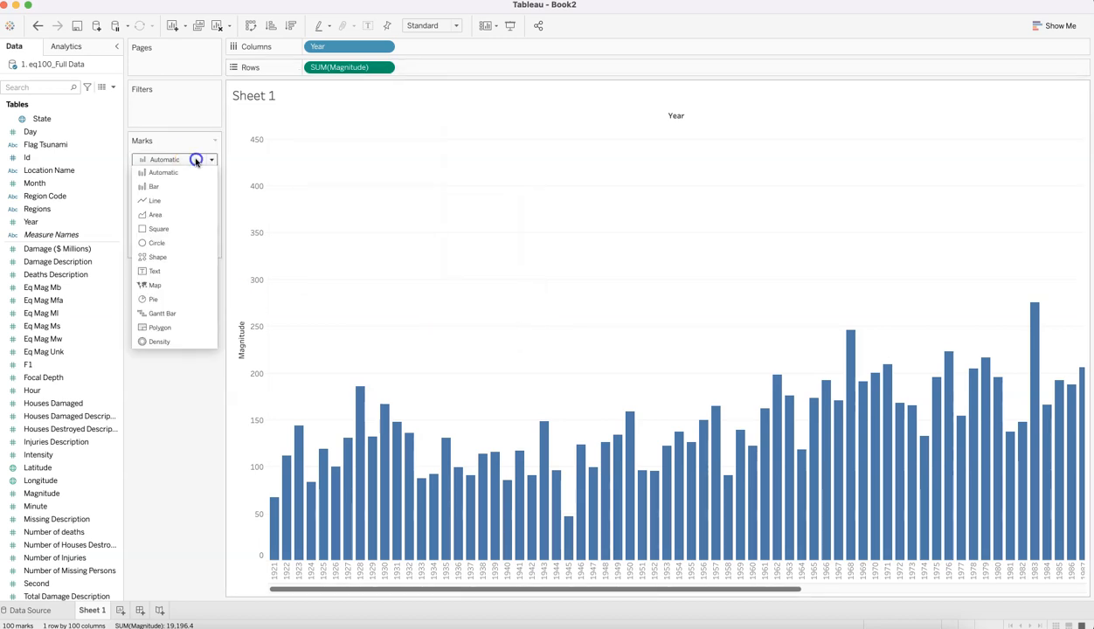
{"action": "left_click", "coordinate": [173, 258]}
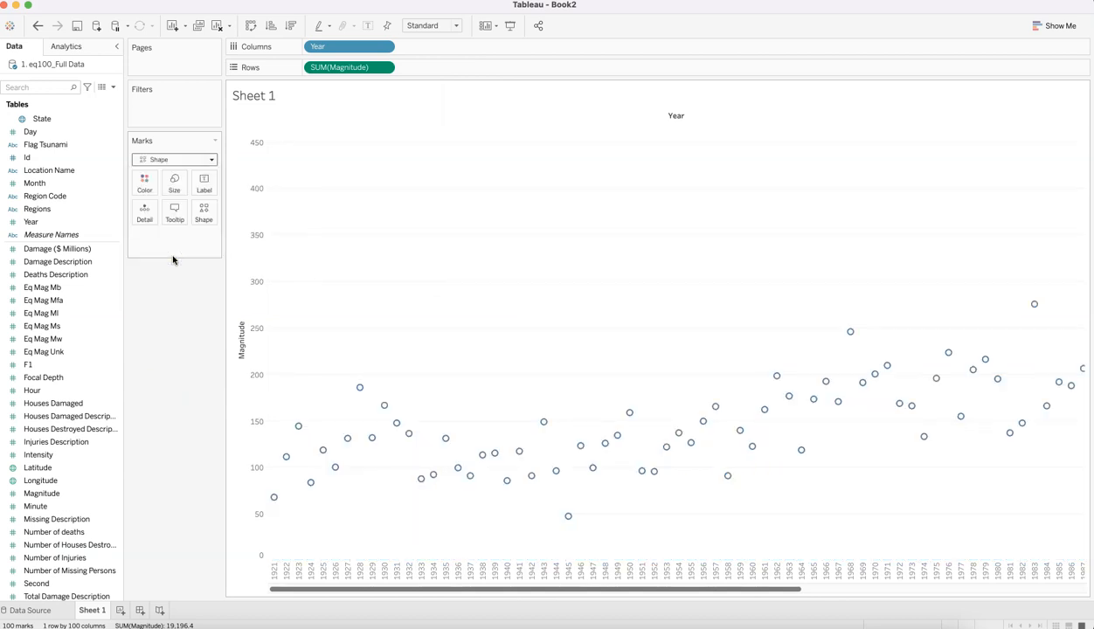
{"action": "left_click", "coordinate": [384, 67]}
{"action": "mouse_move", "coordinate": [398, 260]}
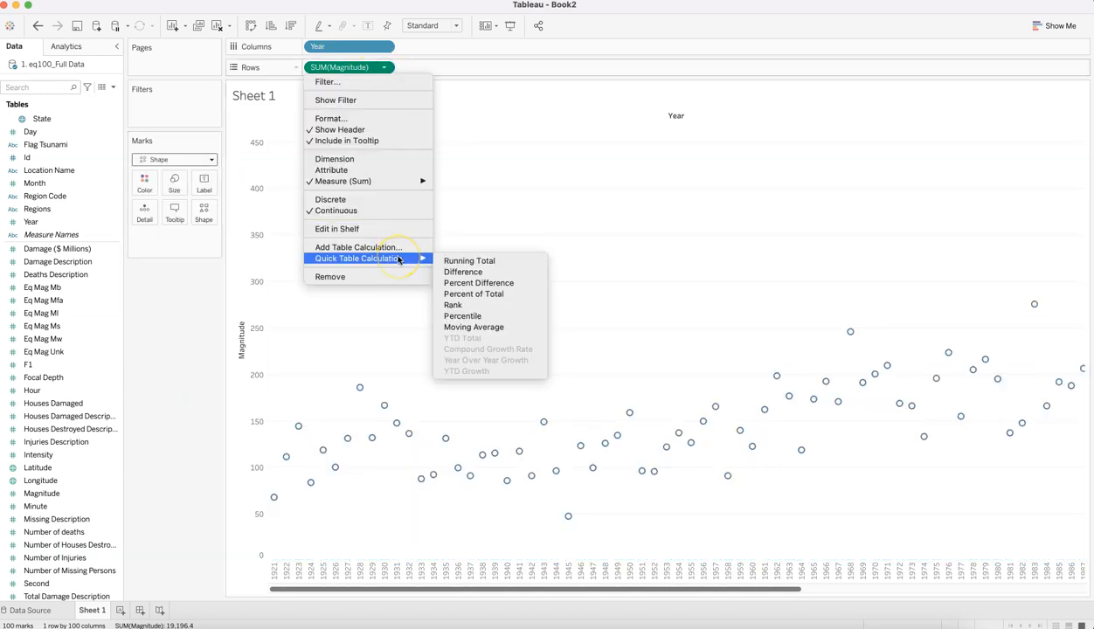
{"action": "left_click", "coordinate": [181, 380]}
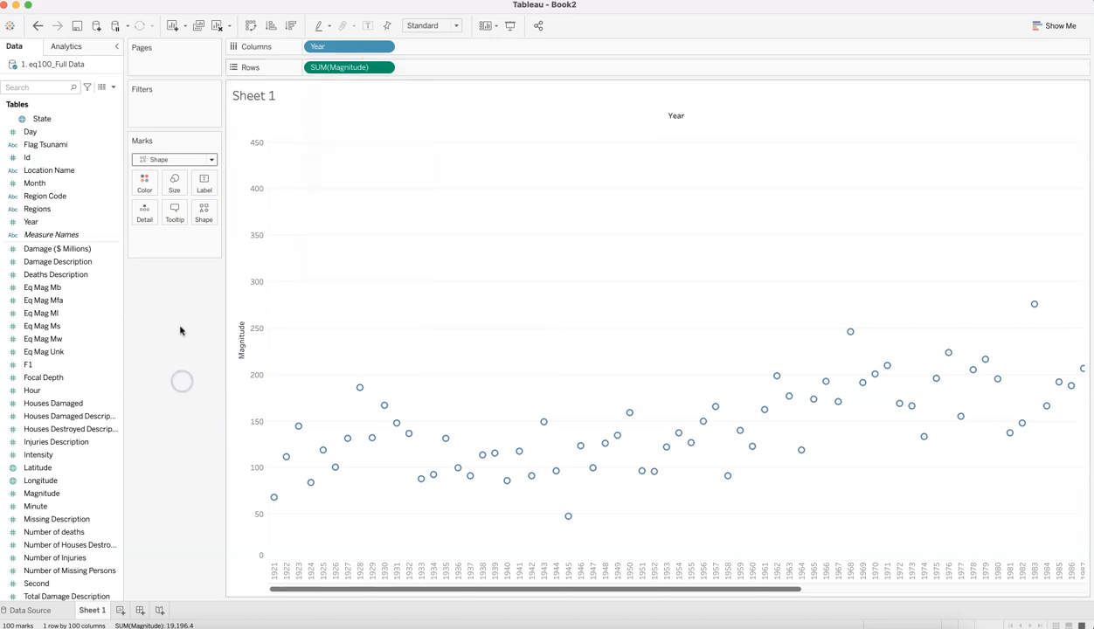
Change the Magnitude aggregation on Rows from a measure sum to Maximum.
{"action": "left_click", "coordinate": [384, 67]}
{"action": "mouse_move", "coordinate": [408, 183]}
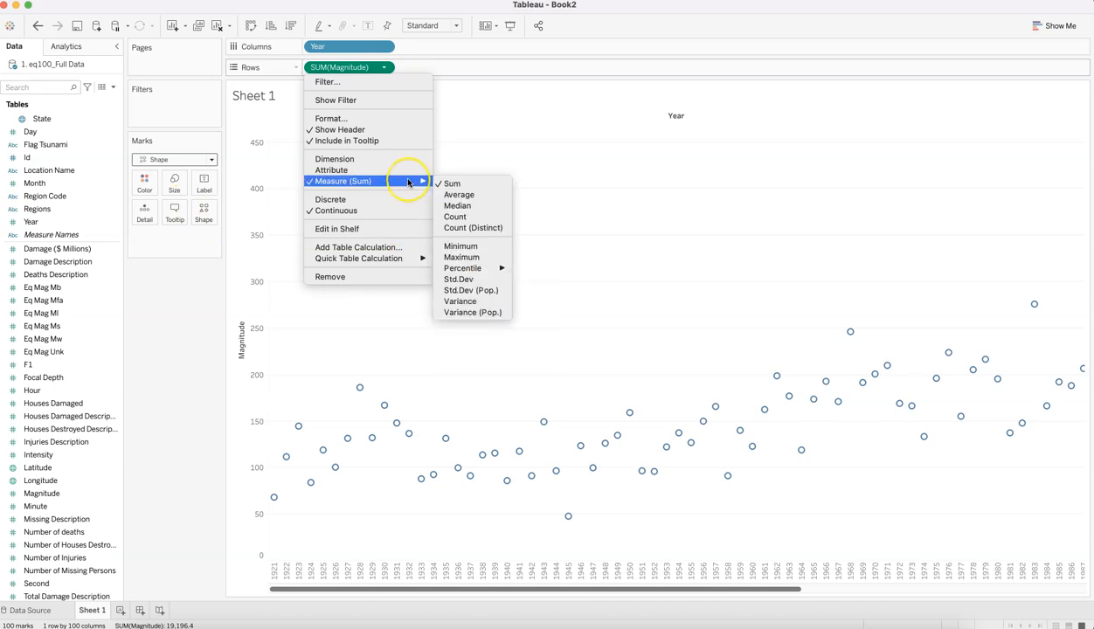
{"action": "left_click", "coordinate": [491, 258]}
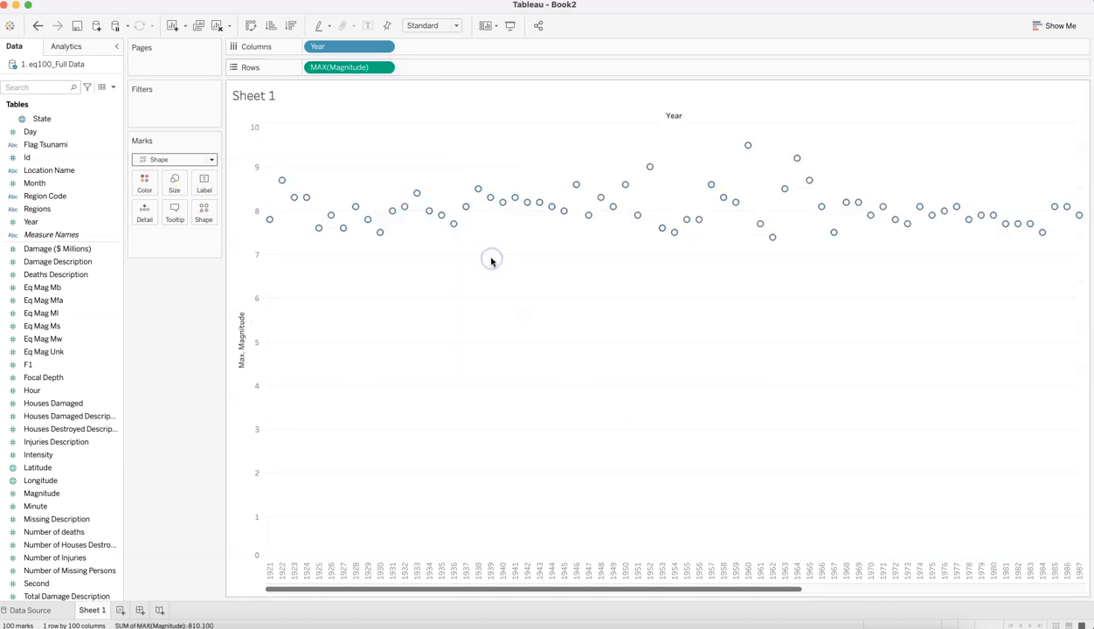
{"action": "left_click", "coordinate": [344, 412]}
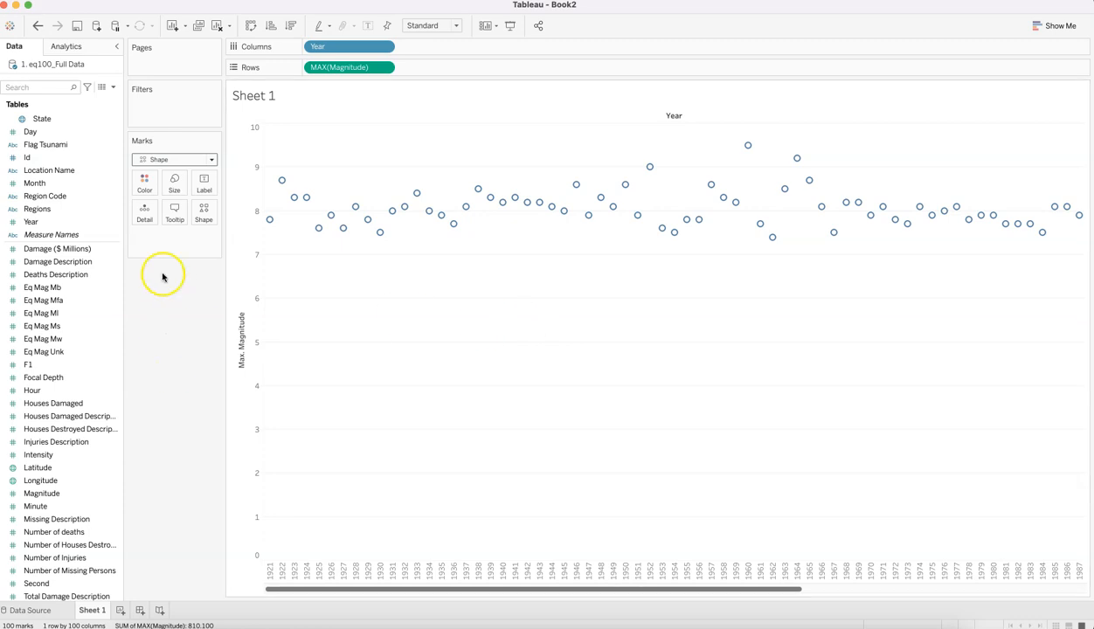
Add the Location Name field to the marks as a label and turn off the displayed mark labels.
{"action": "mouse_move", "coordinate": [345, 233]}
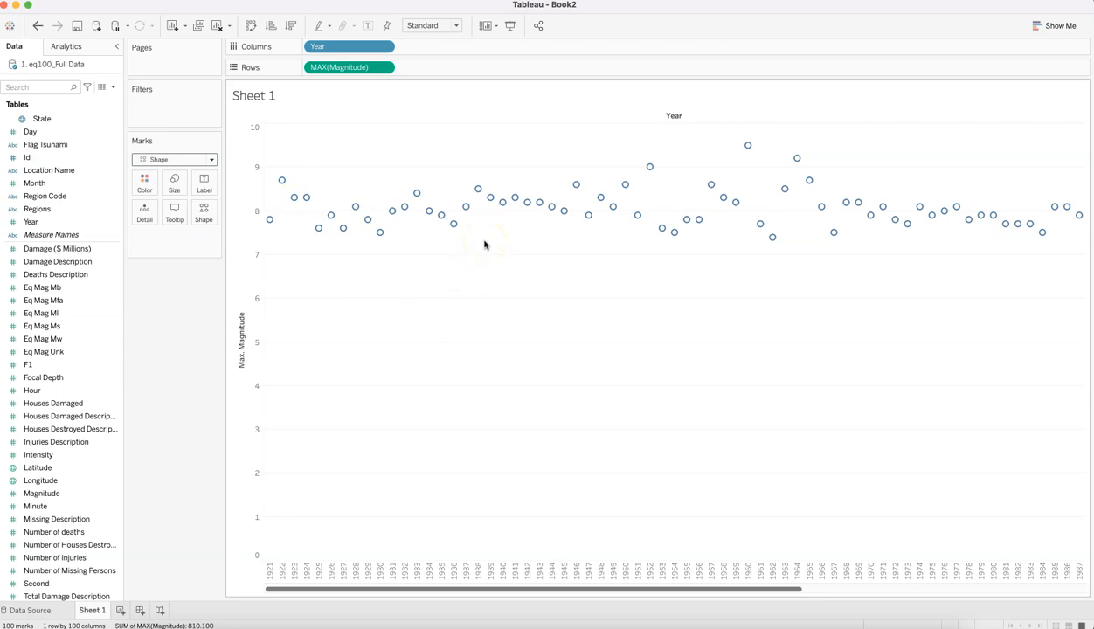
{"action": "mouse_move", "coordinate": [455, 234]}
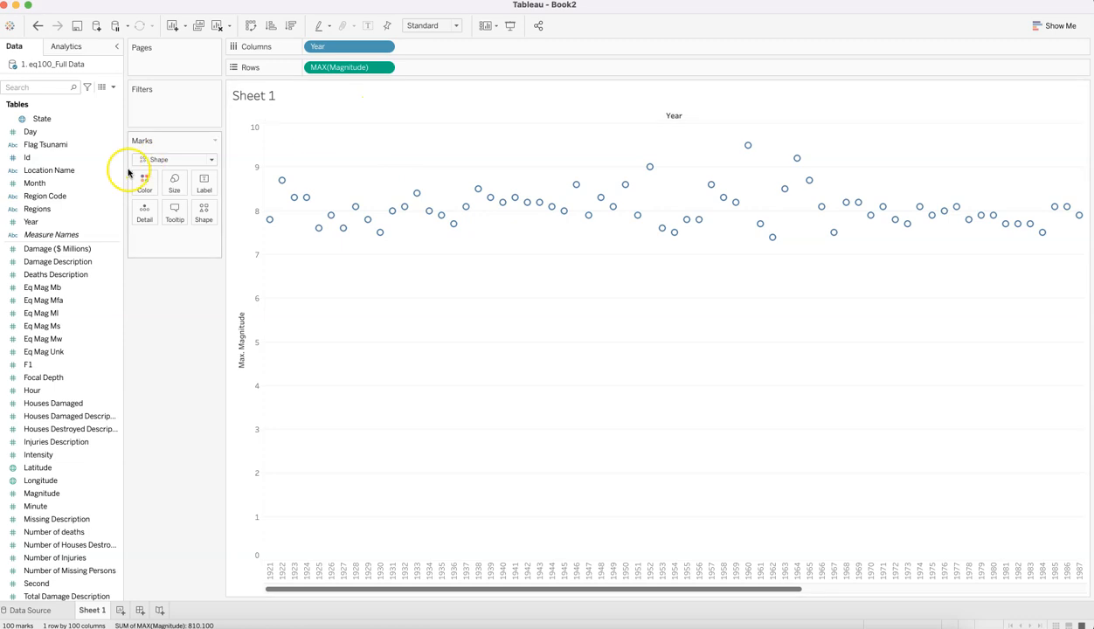
{"action": "left_click", "coordinate": [75, 170]}
{"action": "left_click", "coordinate": [71, 172]}
{"action": "left_click_drag", "start_coordinate": [72, 173], "coordinate": [203, 187]}
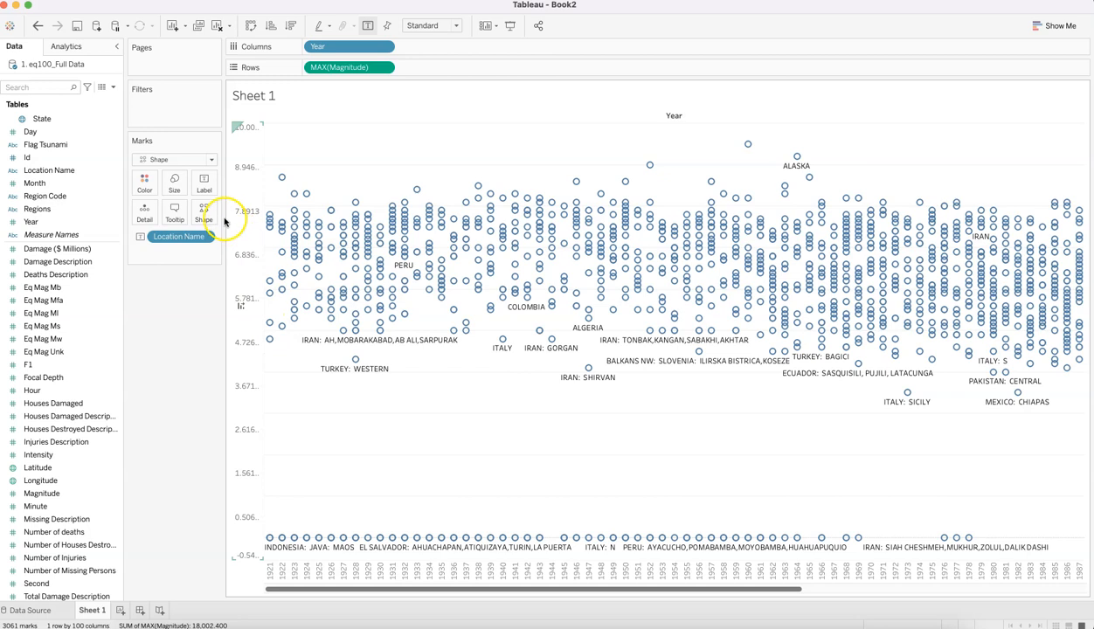
{"action": "left_click", "coordinate": [206, 183]}
{"action": "left_click", "coordinate": [233, 211]}
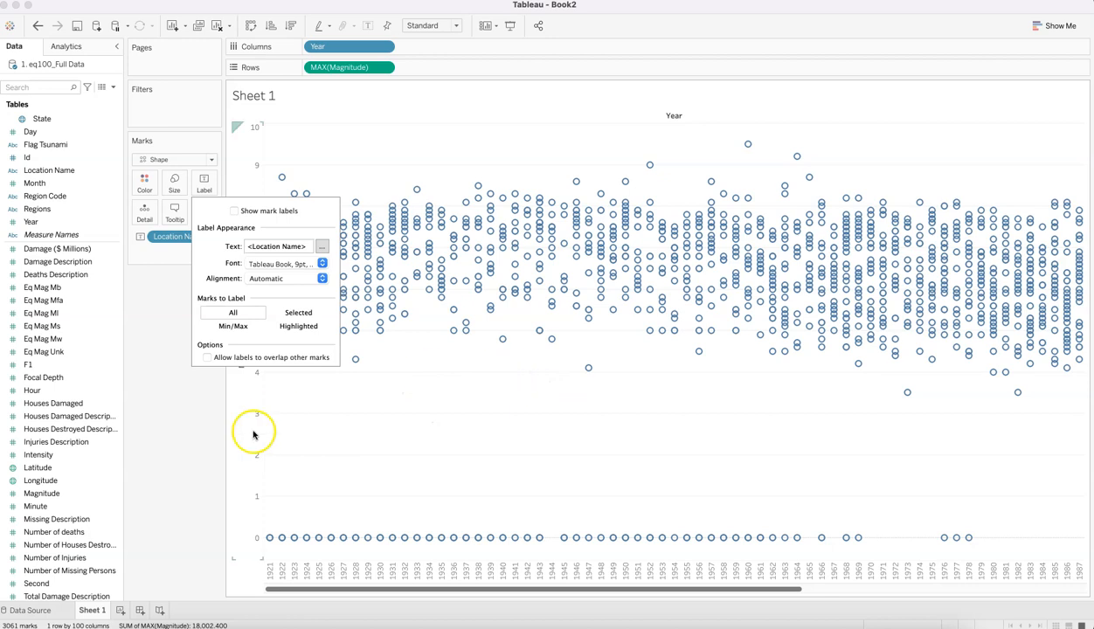
{"action": "left_click", "coordinate": [195, 415]}
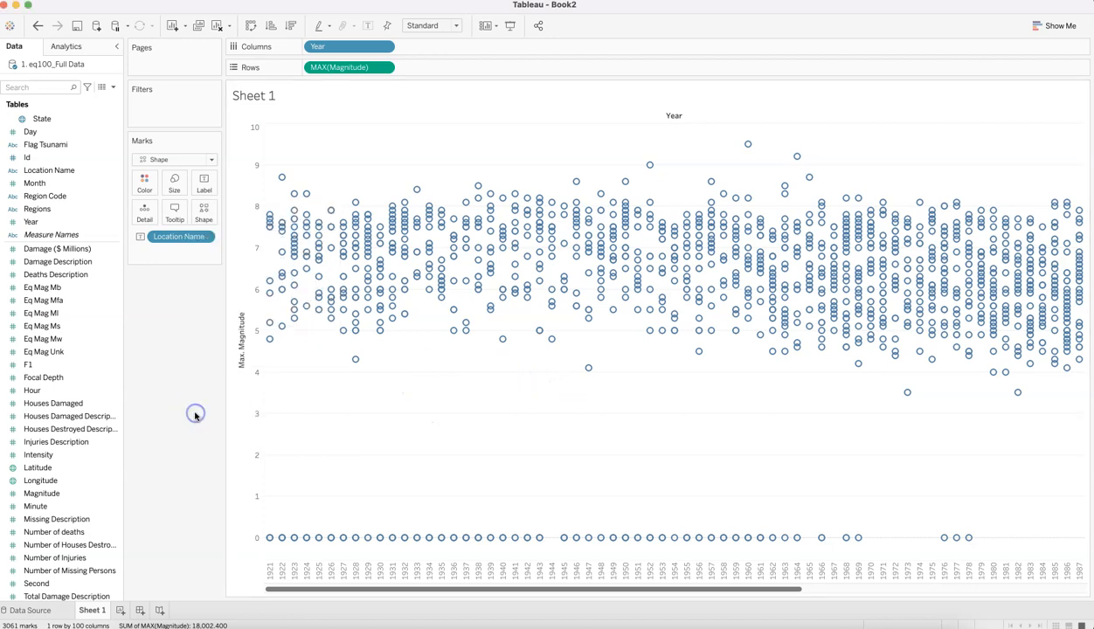
Set the mark shape to a filled circle.
{"action": "left_click", "coordinate": [212, 160]}
{"action": "left_click", "coordinate": [212, 161]}
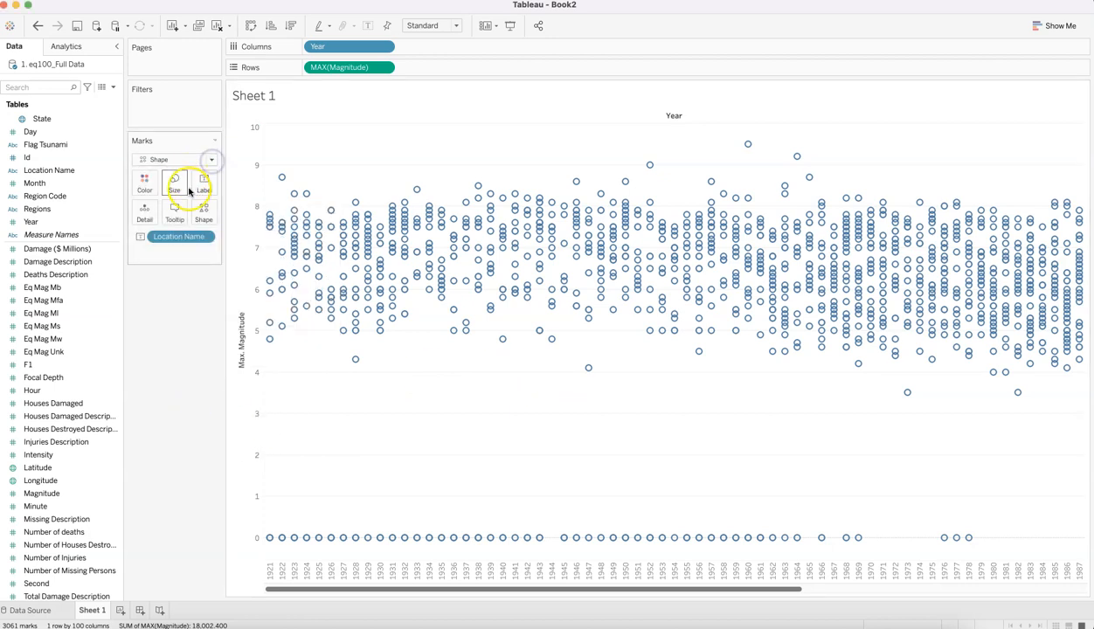
{"action": "left_click", "coordinate": [202, 214]}
{"action": "left_click", "coordinate": [201, 266]}
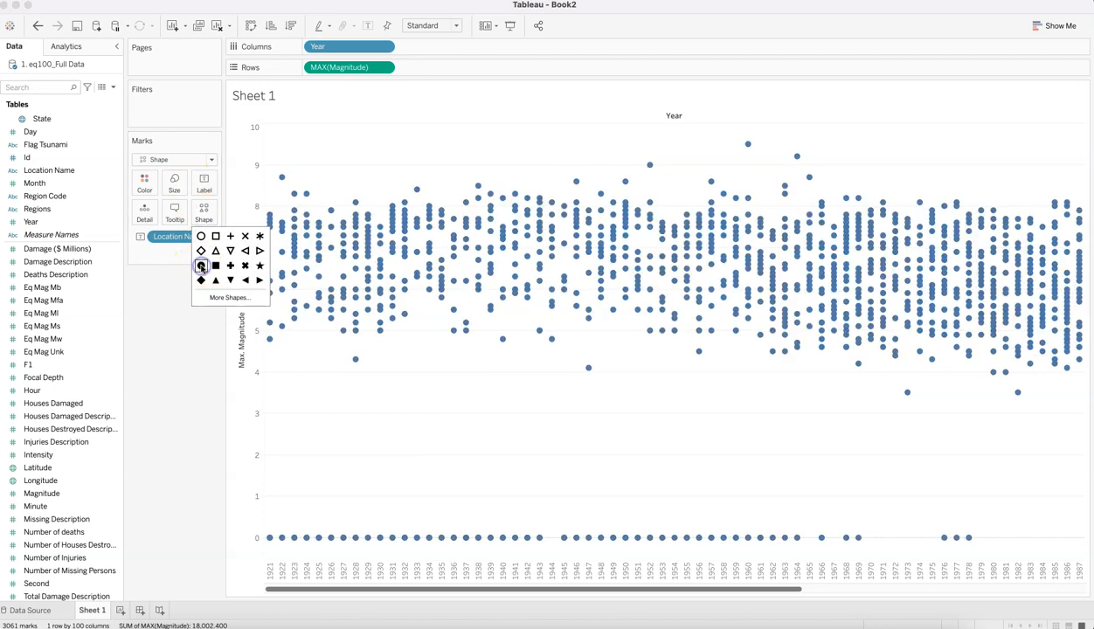
{"action": "left_click", "coordinate": [189, 333]}
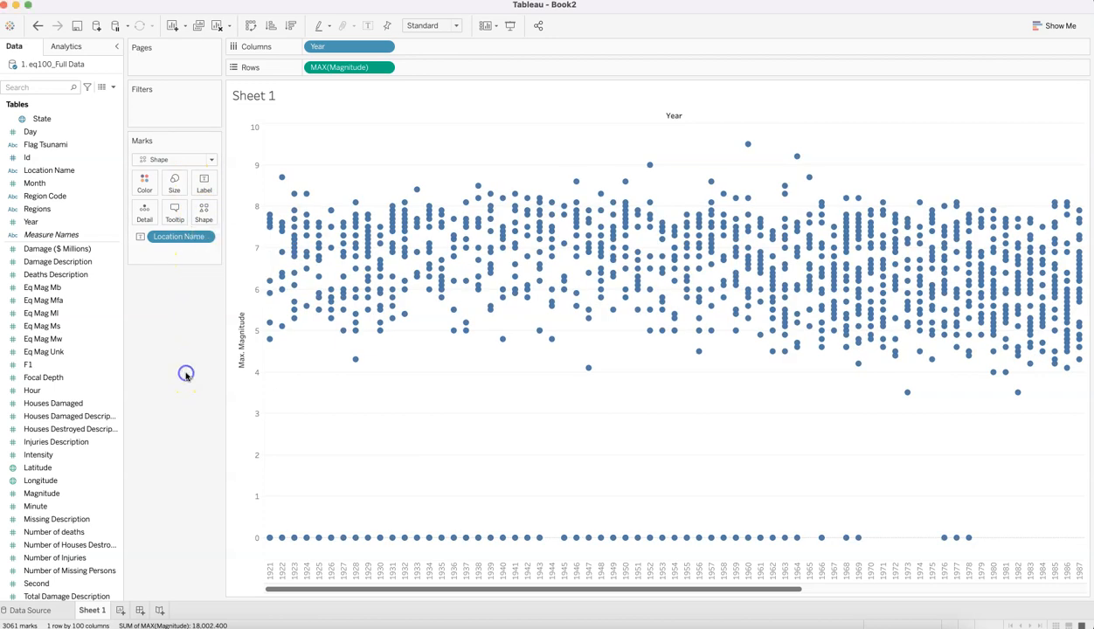
{"action": "left_click", "coordinate": [195, 256]}
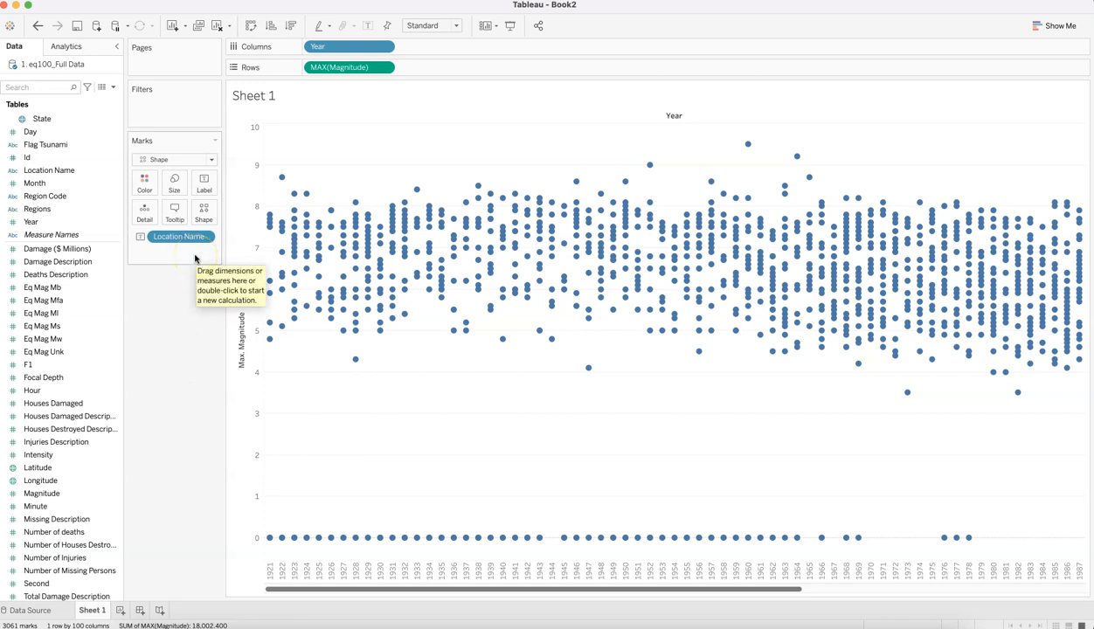
Assign the Magnitude field to mark size and aggregate it as Maximum.
{"action": "left_click", "coordinate": [92, 416]}
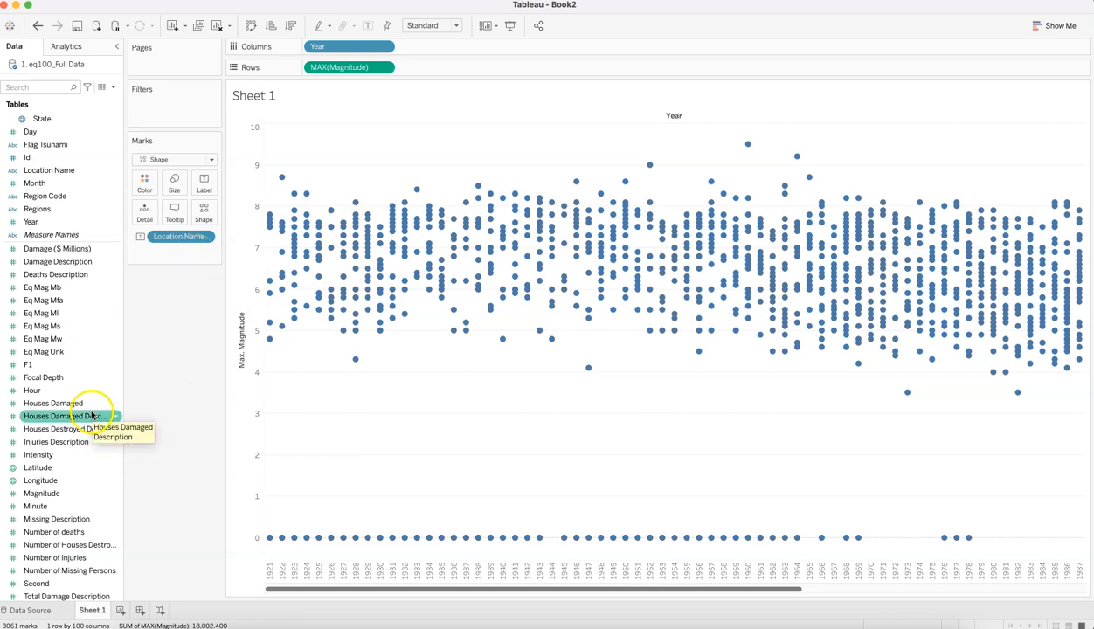
{"action": "left_click_drag", "start_coordinate": [81, 494], "coordinate": [174, 184]}
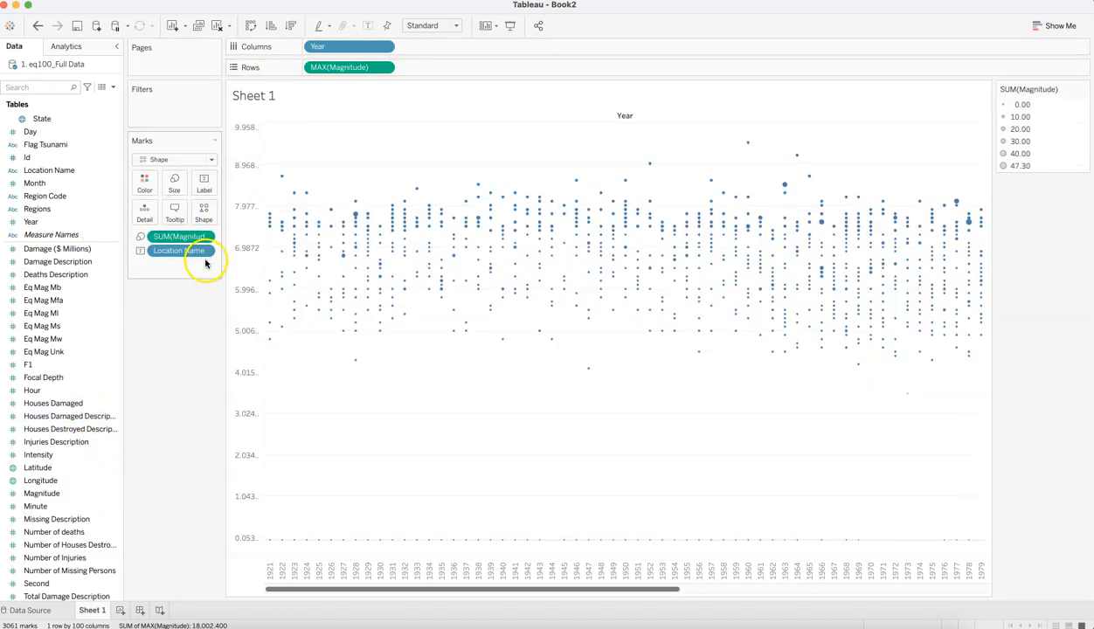
{"action": "left_click", "coordinate": [207, 237]}
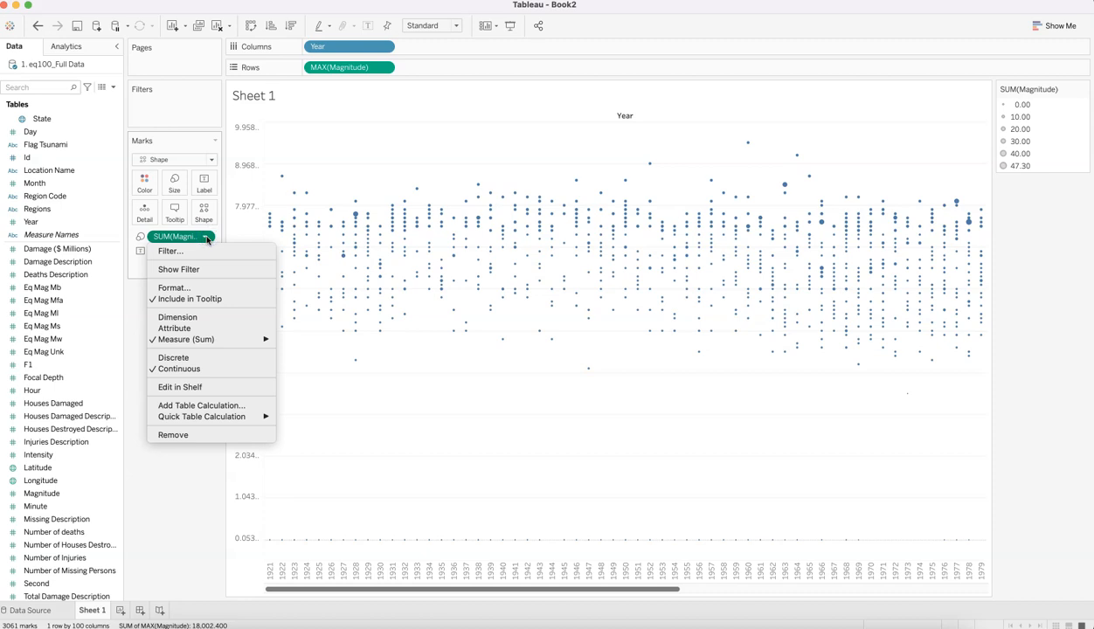
{"action": "mouse_move", "coordinate": [243, 341]}
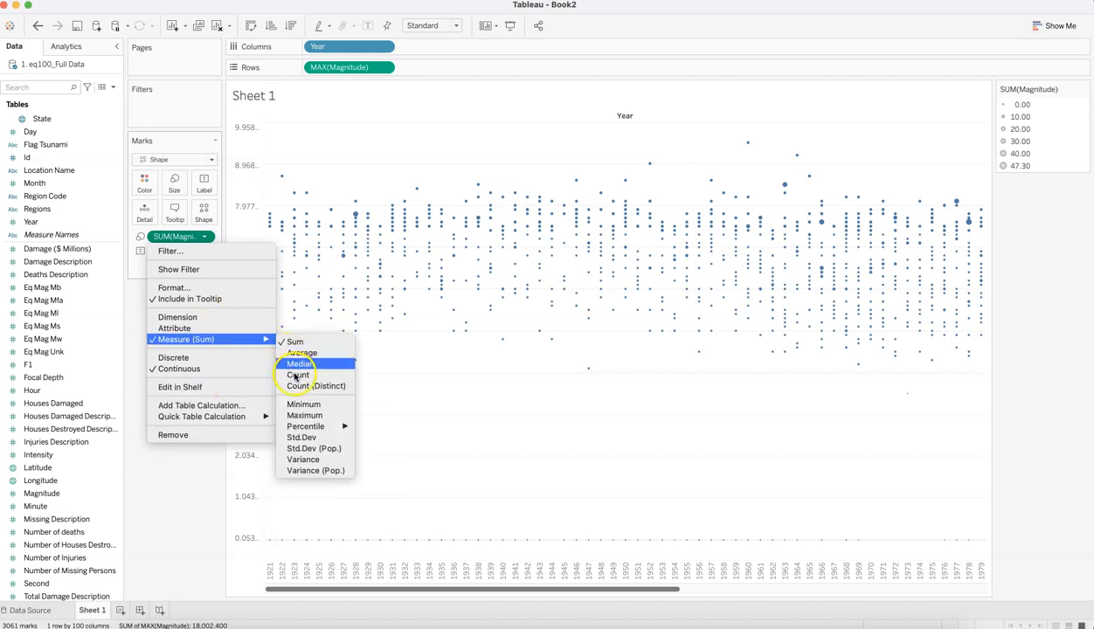
{"action": "left_click", "coordinate": [304, 416]}
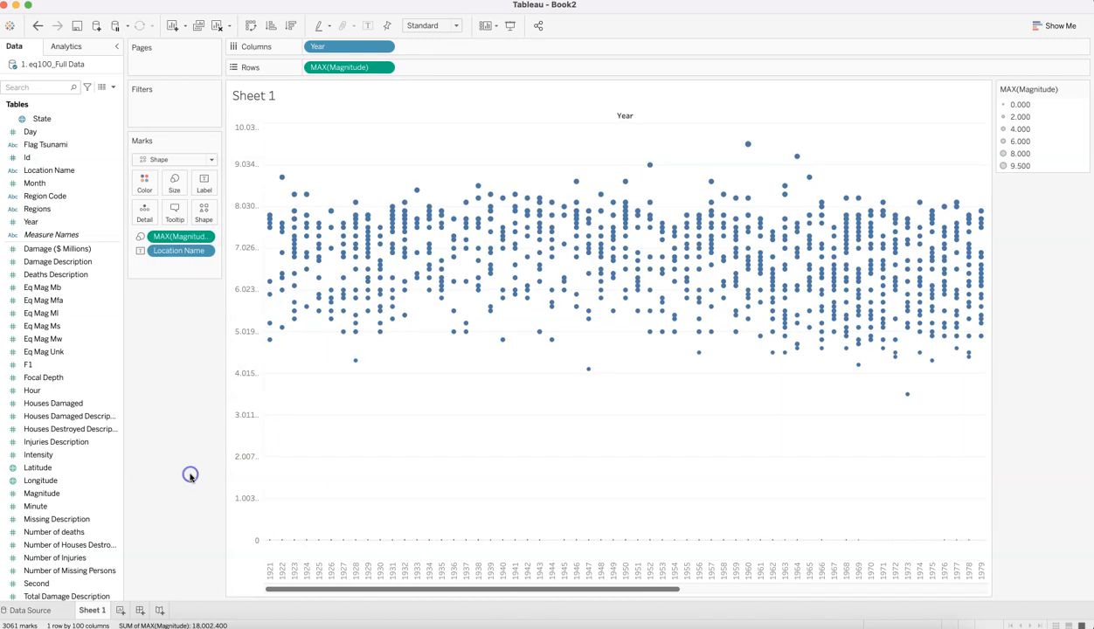
{"action": "left_click", "coordinate": [176, 184]}
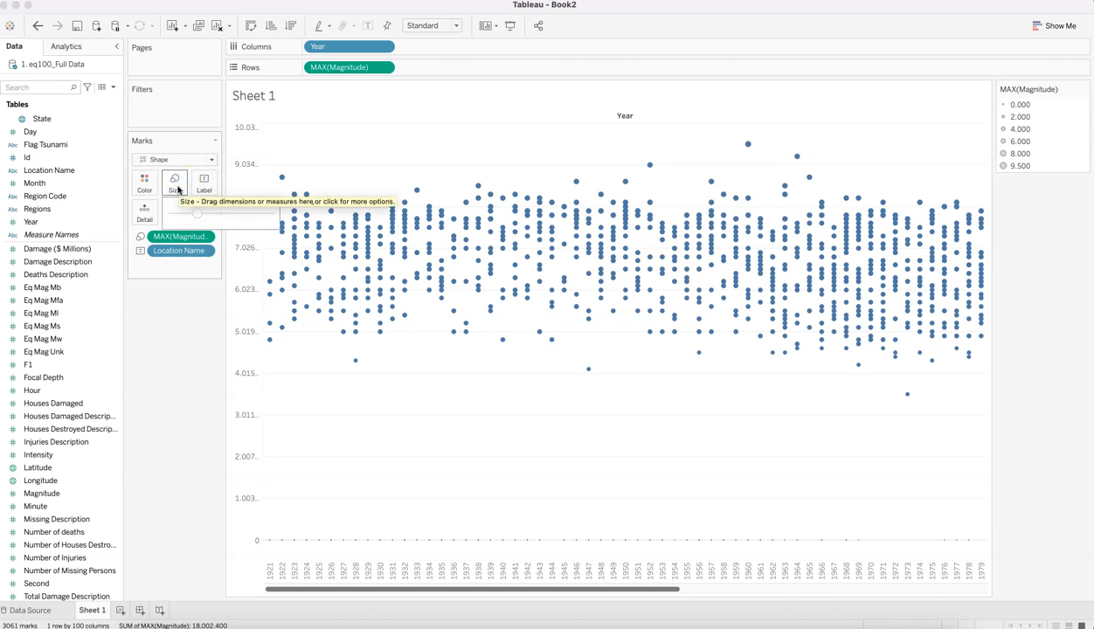
{"action": "left_click", "coordinate": [185, 365]}
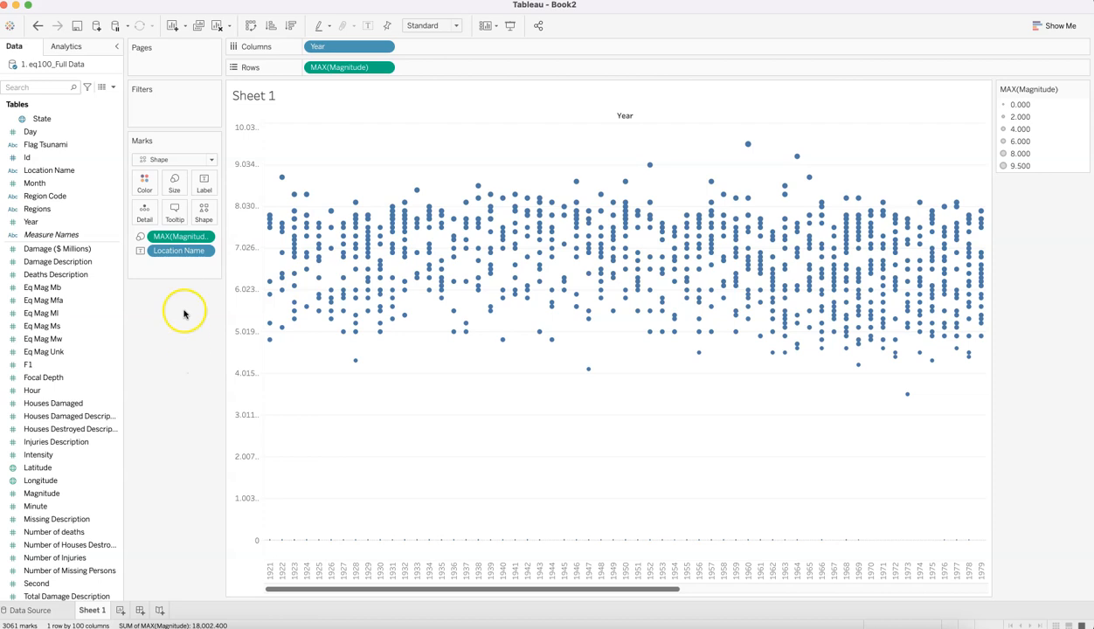
{"action": "left_click", "coordinate": [87, 236]}
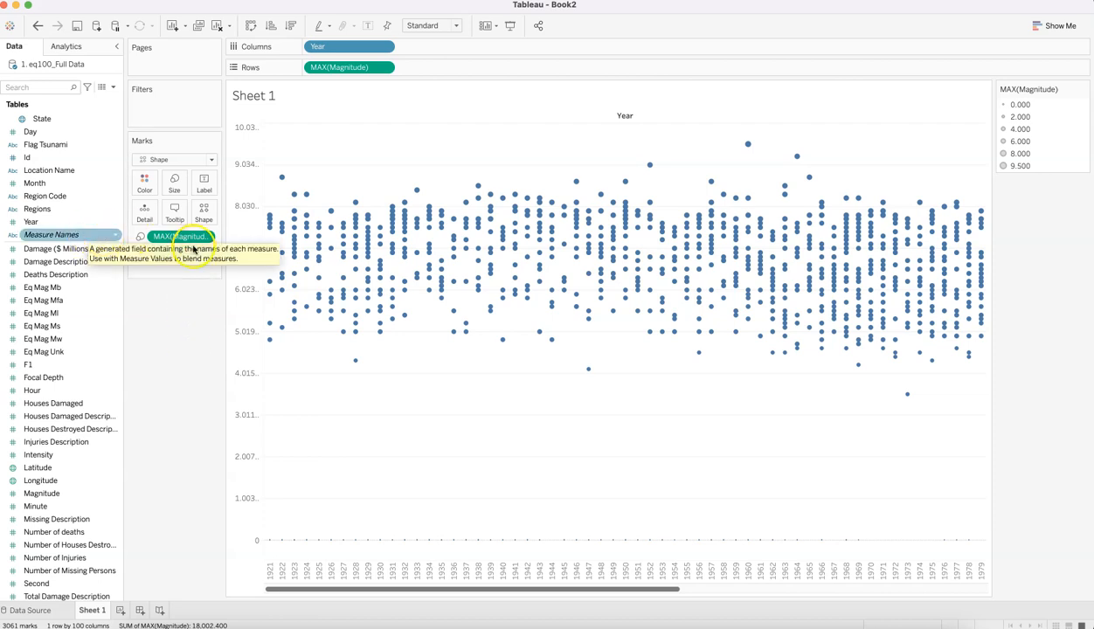
{"action": "left_click", "coordinate": [75, 251]}
{"action": "scroll", "coordinate": [75, 253], "scroll_direction": "up", "scroll_amount": 1}
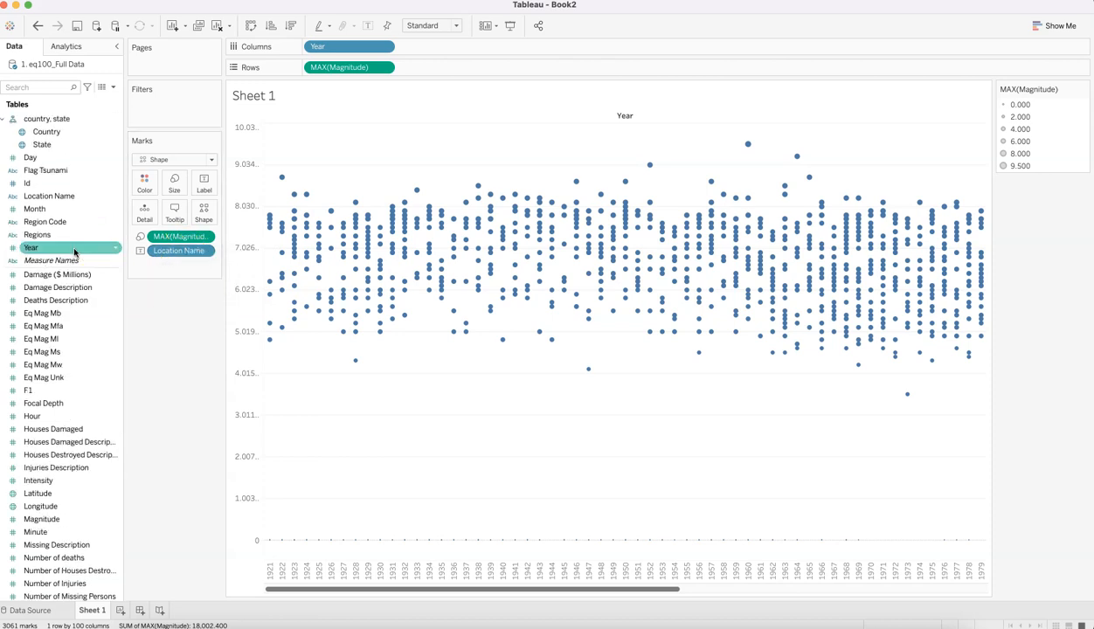
{"action": "key", "text": "super+Tab"}
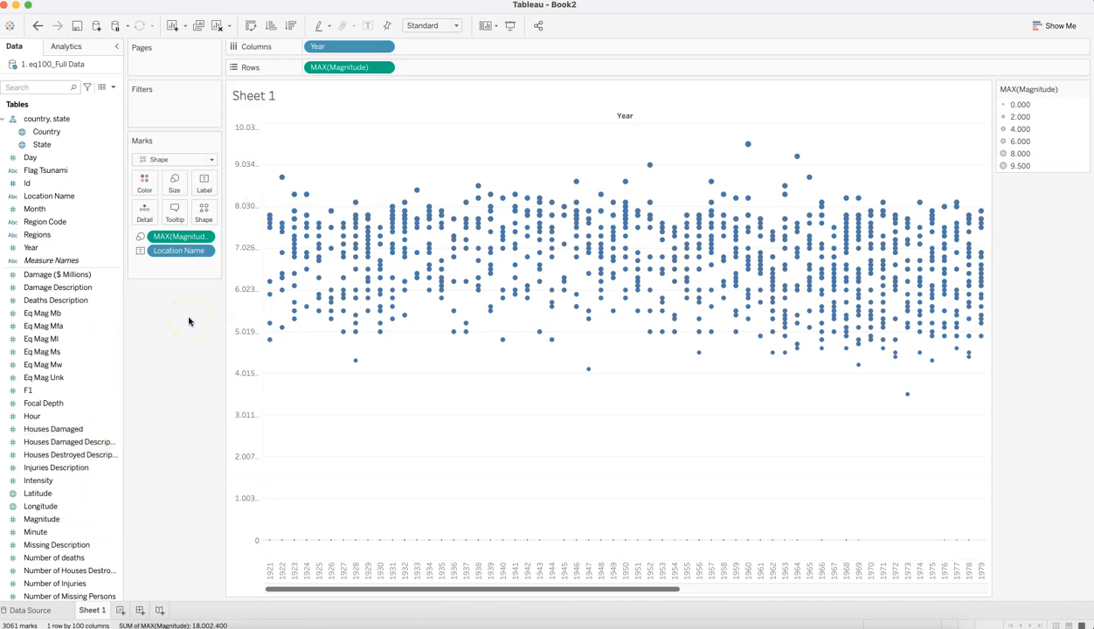
Add the maximum Magnitude to the marks as a label and turn off the displayed mark labels.
{"action": "left_click_drag", "start_coordinate": [192, 253], "coordinate": [207, 188]}
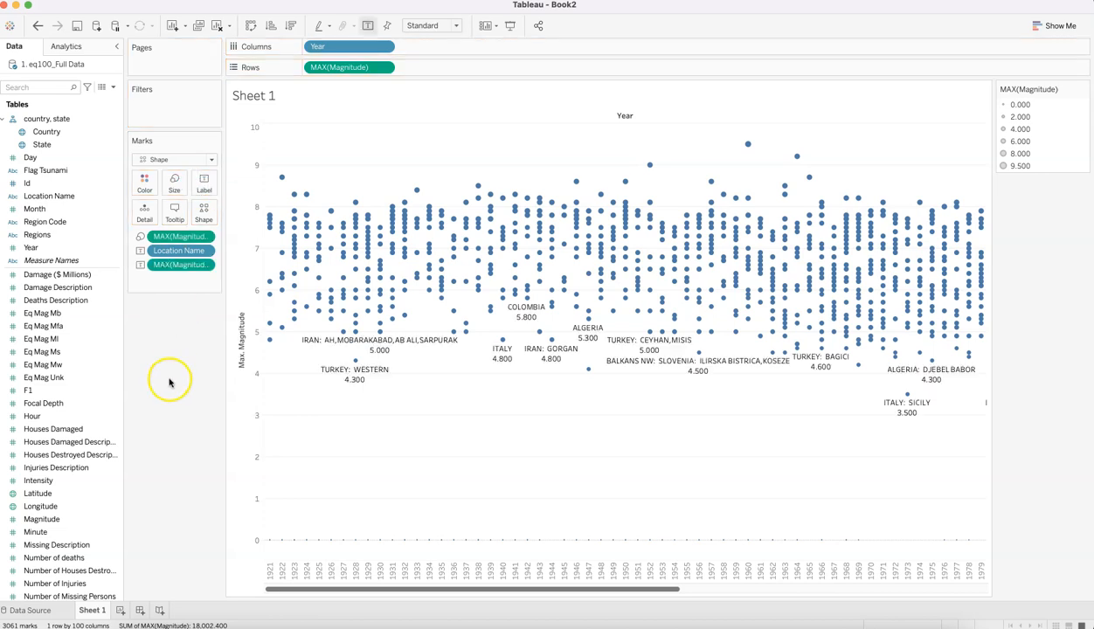
{"action": "left_click", "coordinate": [203, 194]}
{"action": "left_click", "coordinate": [235, 213]}
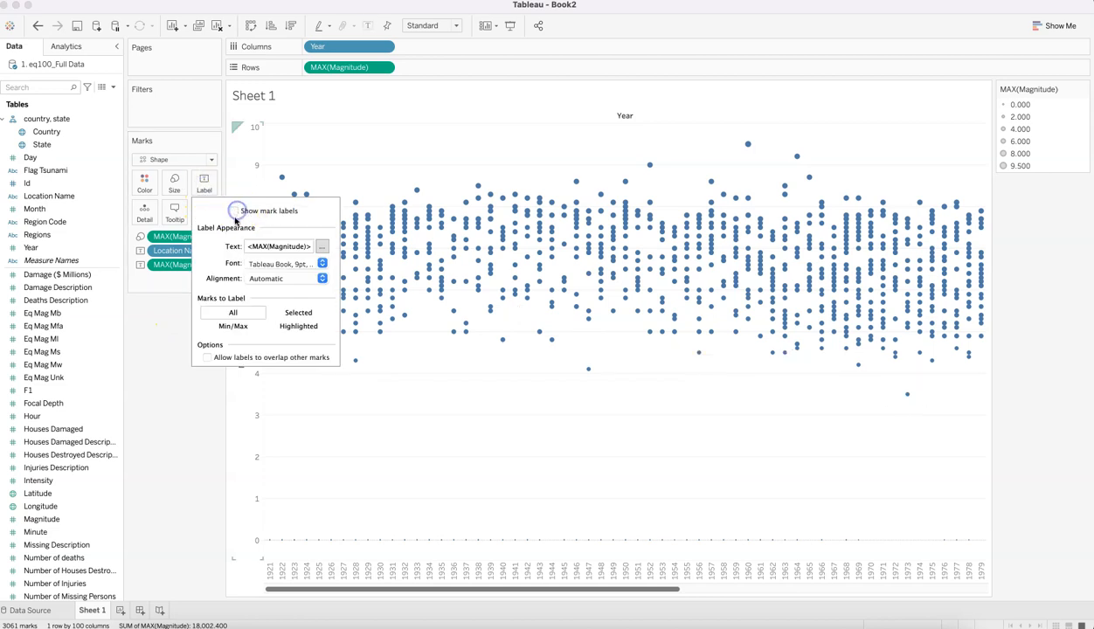
{"action": "left_click", "coordinate": [169, 437]}
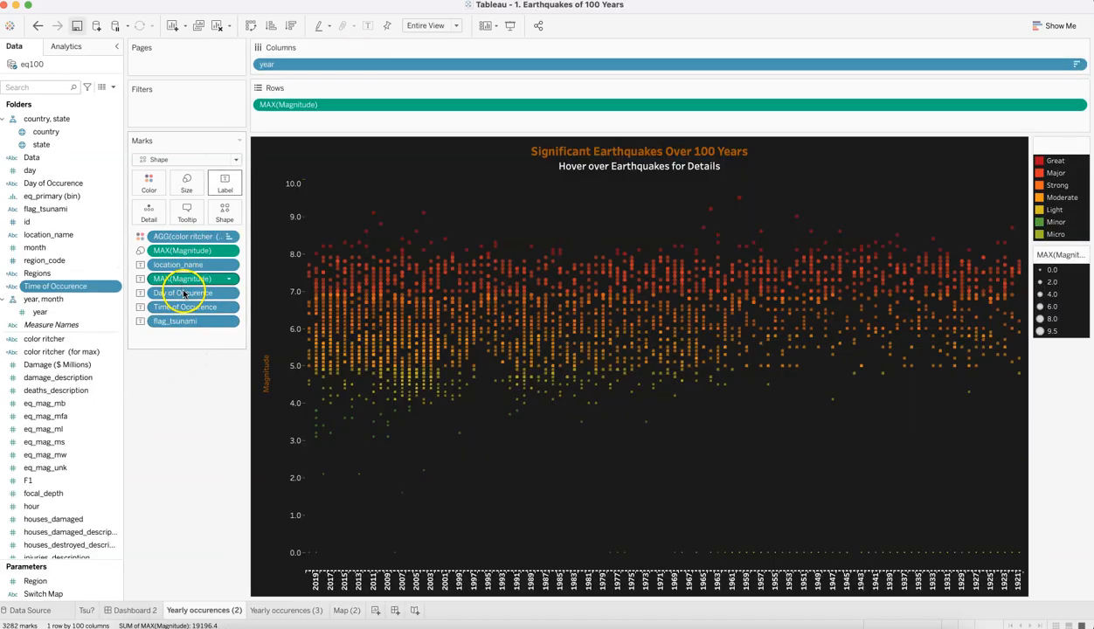
Create a calculated field named "Day of Occurence" in Book2 and start its formula with the MAKEDATE function.
{"action": "mouse_move", "coordinate": [344, 292]}
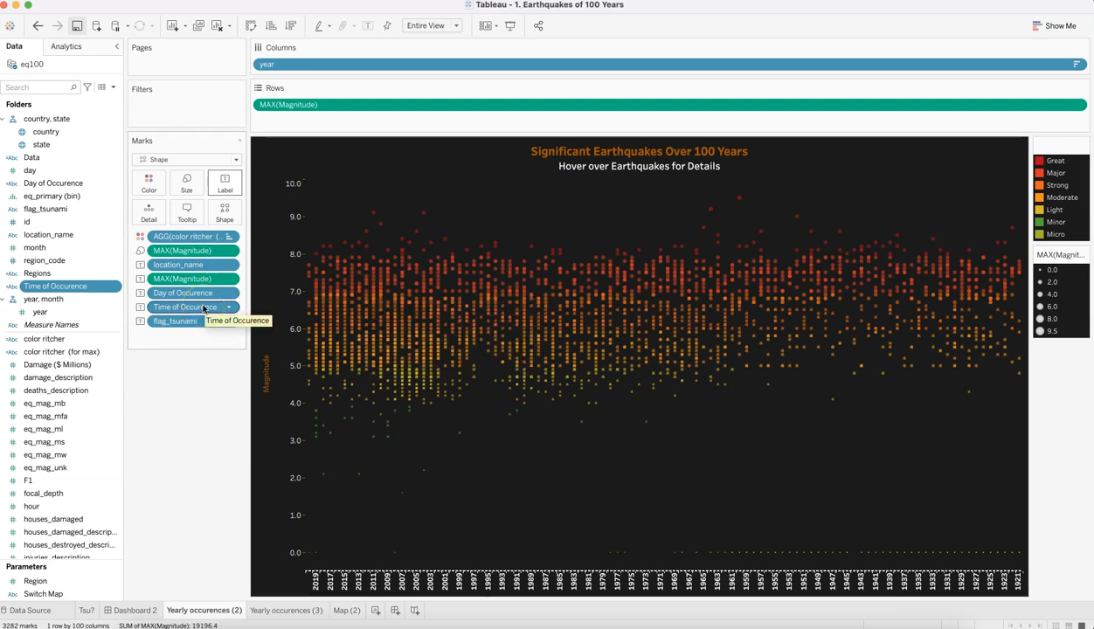
{"action": "mouse_move", "coordinate": [357, 338]}
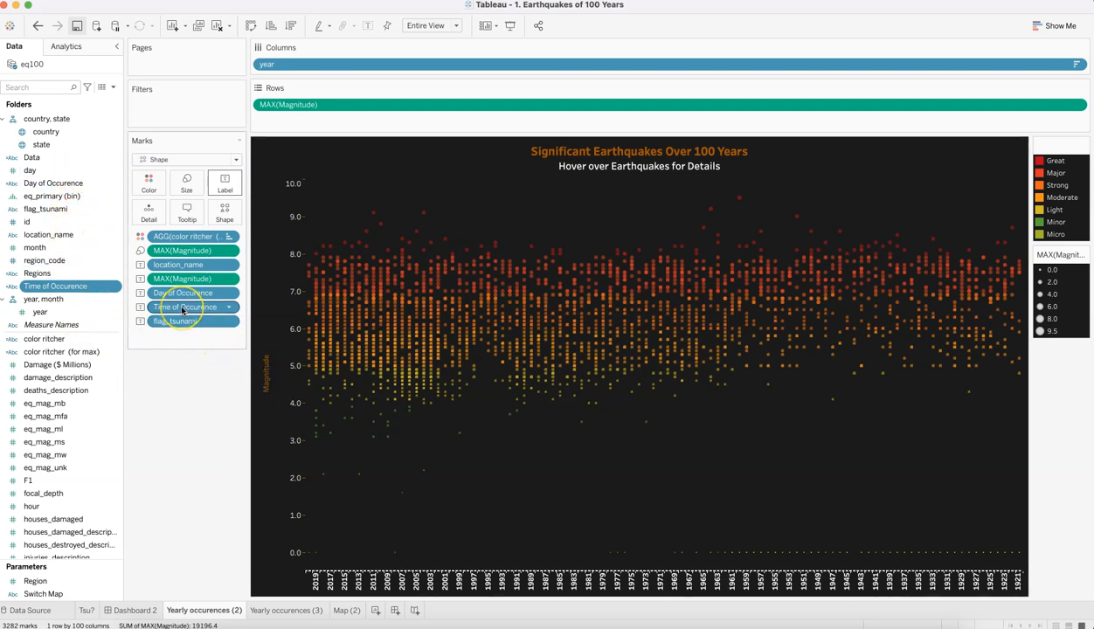
{"action": "mouse_move", "coordinate": [400, 364]}
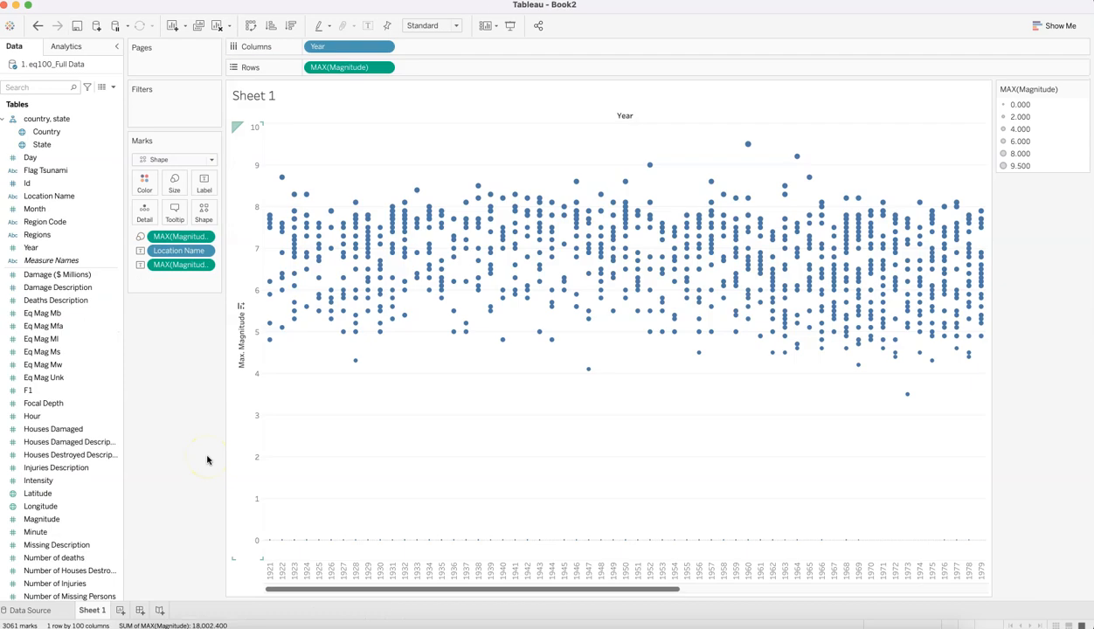
{"action": "left_click", "coordinate": [113, 86]}
{"action": "left_click", "coordinate": [107, 98]}
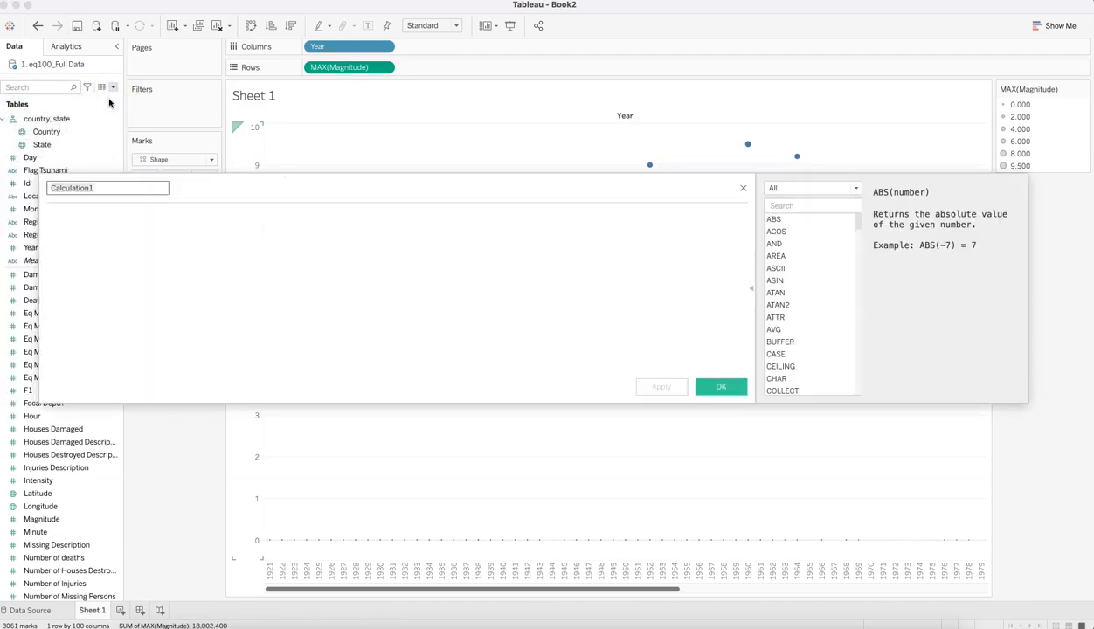
{"action": "type", "text": "Day"}
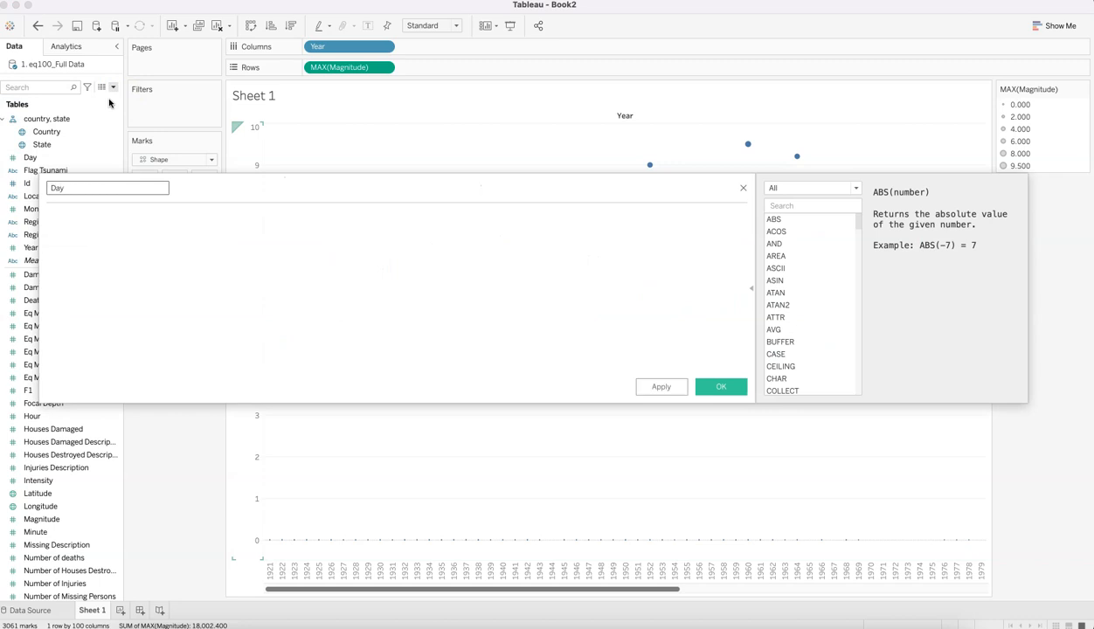
{"action": "type", "text": " of Occurence"}
{"action": "key", "text": "Tab"}
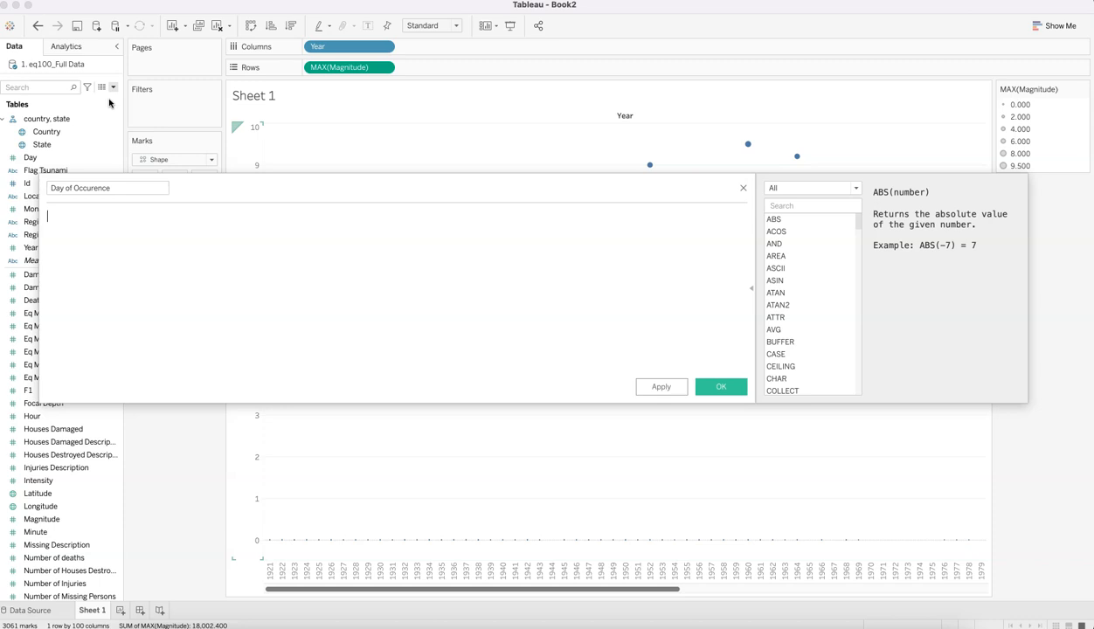
{"action": "type", "text": "make"}
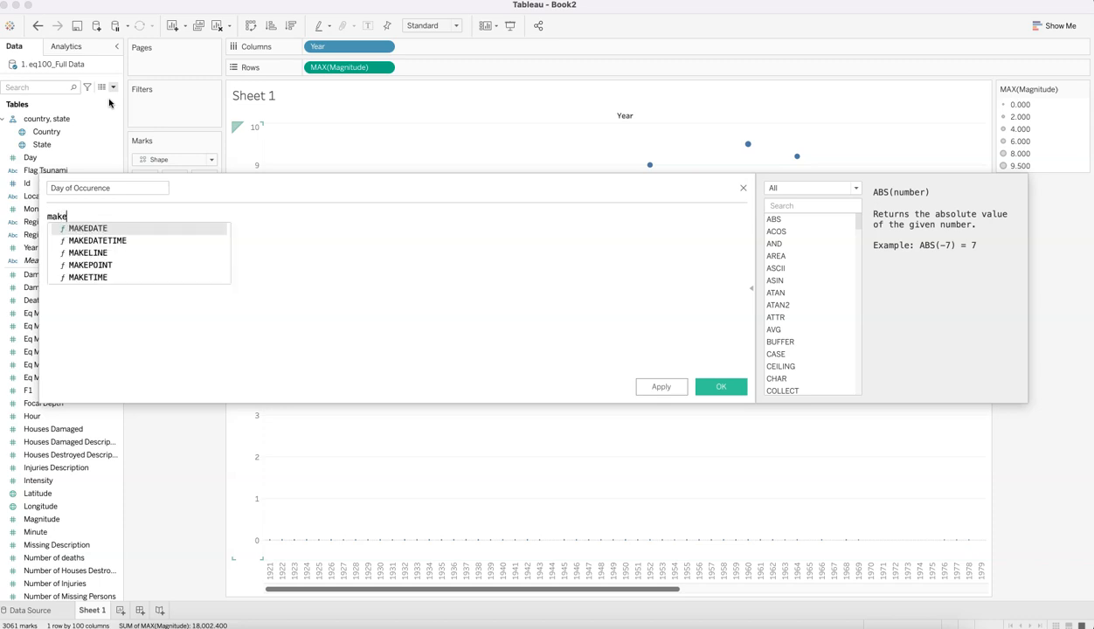
{"action": "key", "text": "Return"}
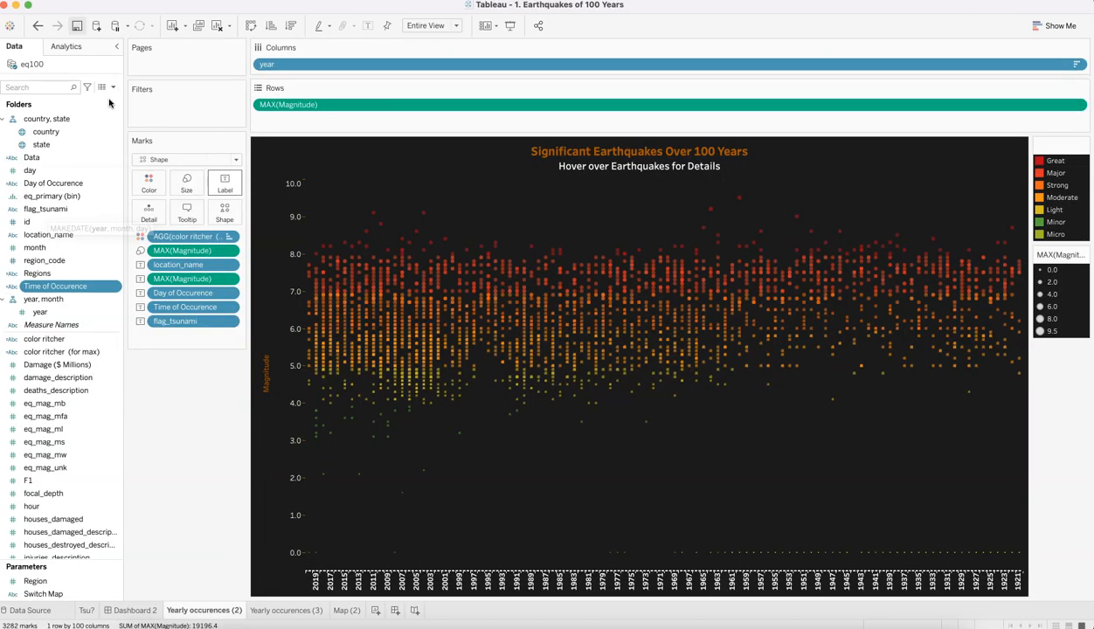
Open the existing Day of Occurence calculation in the Earthquakes of 100 Years workbook and examine its formula.
{"action": "left_click", "coordinate": [114, 289]}
{"action": "left_click", "coordinate": [93, 238]}
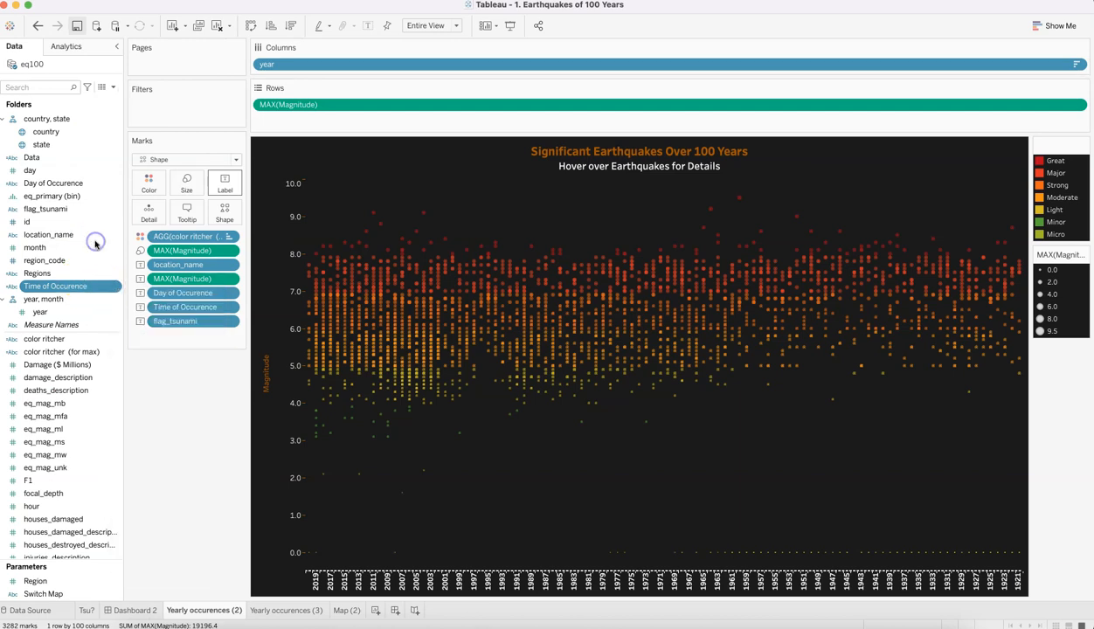
{"action": "left_click", "coordinate": [118, 188]}
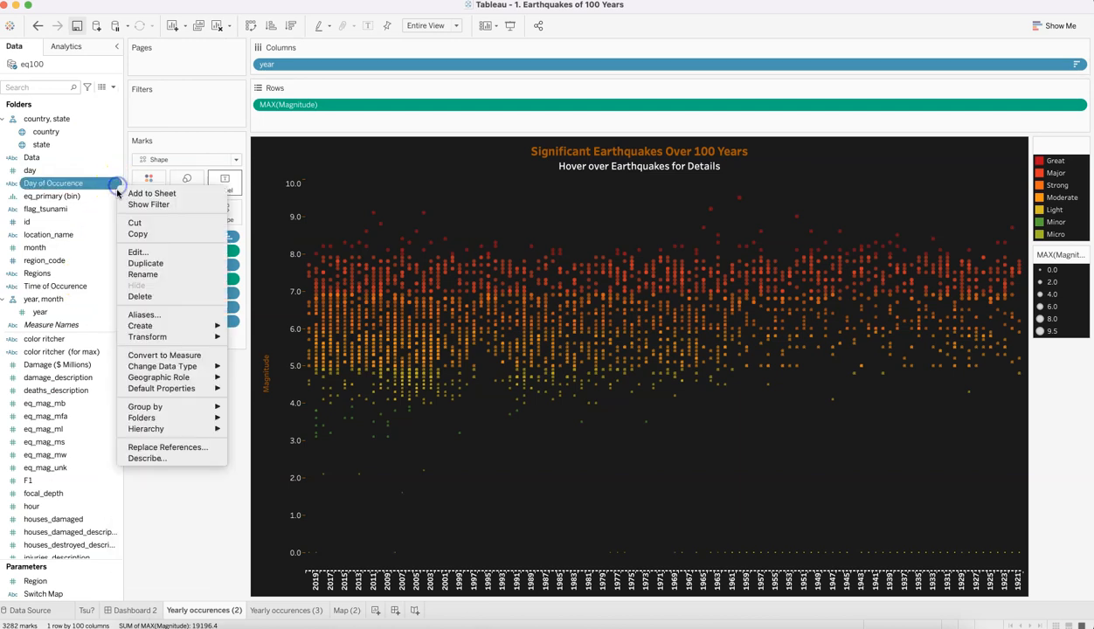
{"action": "left_click", "coordinate": [142, 252]}
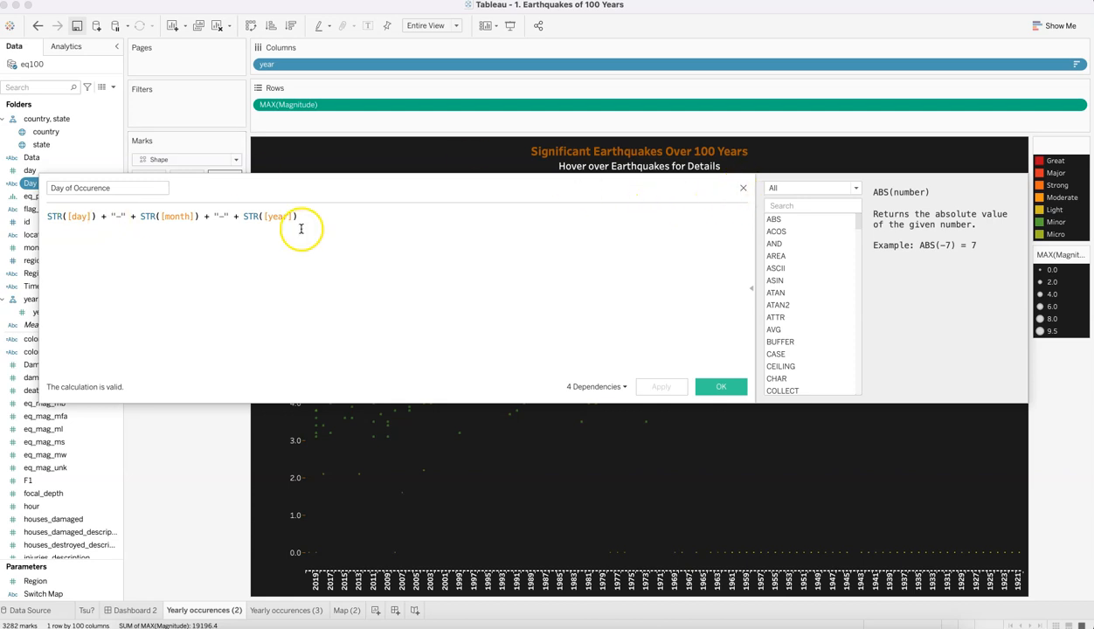
{"action": "left_click", "coordinate": [744, 190]}
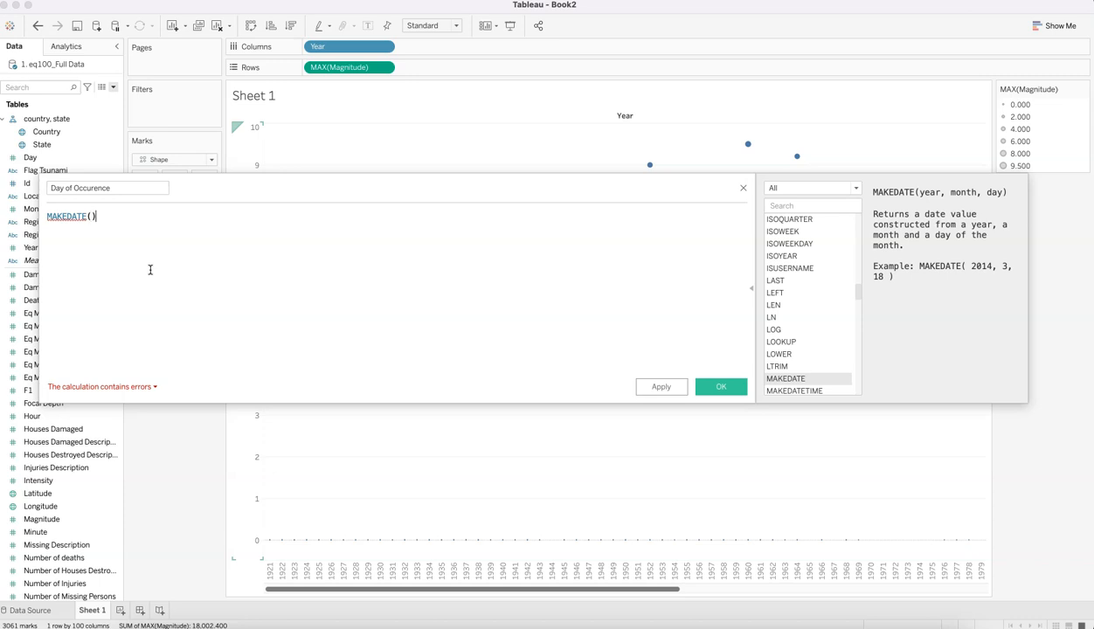
Complete the Day of Occurence formula in Book2 as MAKEDATE([Year],[Month],[Day]) and save the calculated field.
{"action": "key", "text": "BackSpace"}
{"action": "type", "text": "year"}
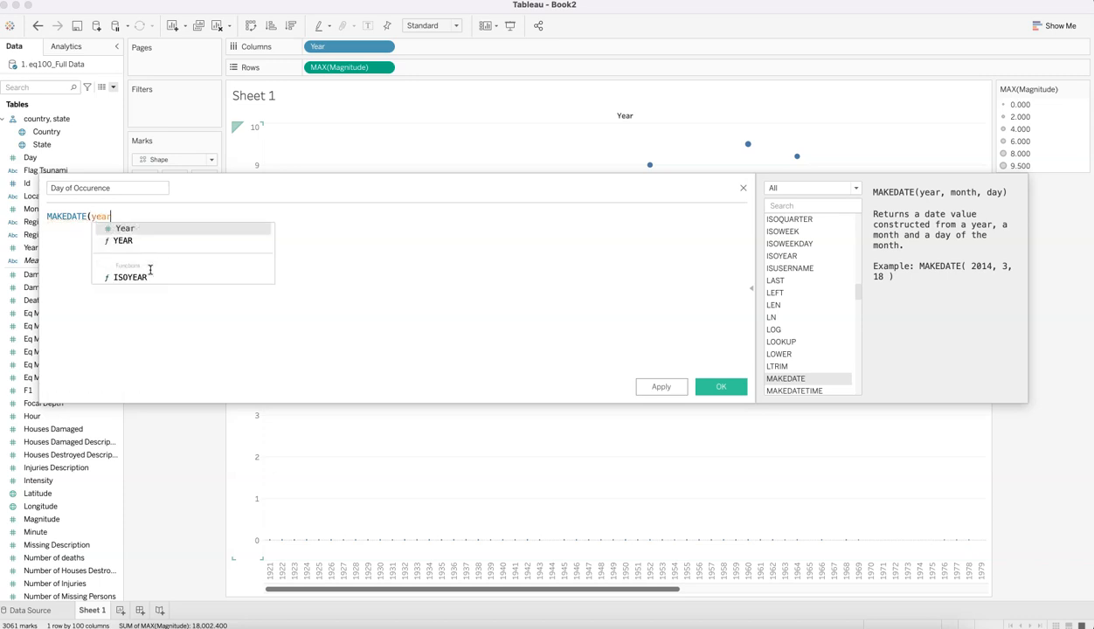
{"action": "key", "text": "Return"}
{"action": "type", "text": ",mon"}
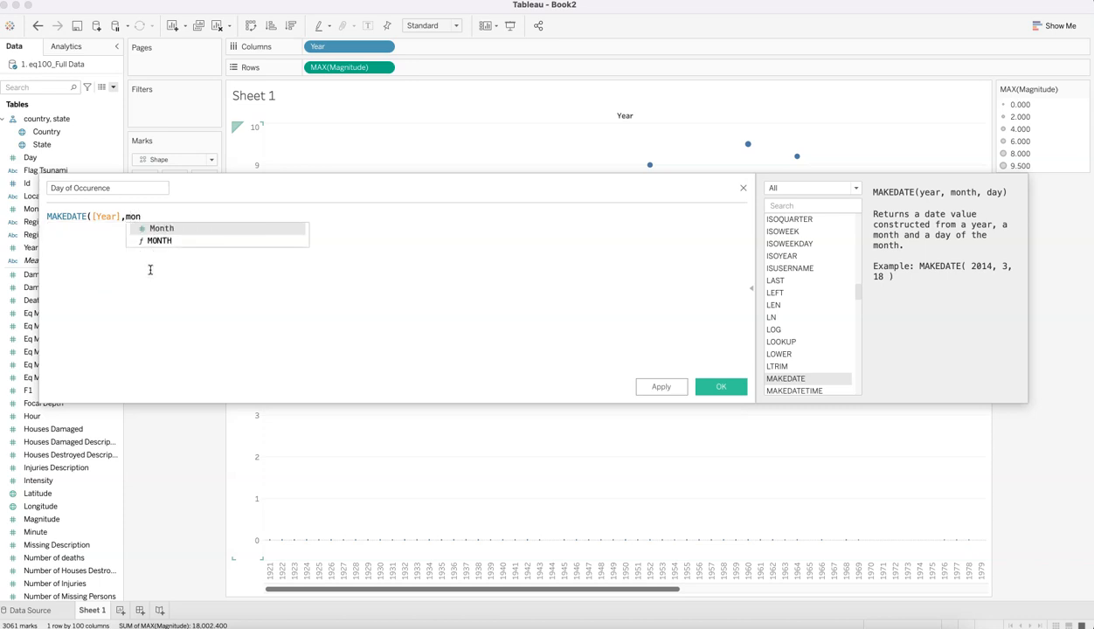
{"action": "key", "text": "Return"}
{"action": "type", "text": ",day"}
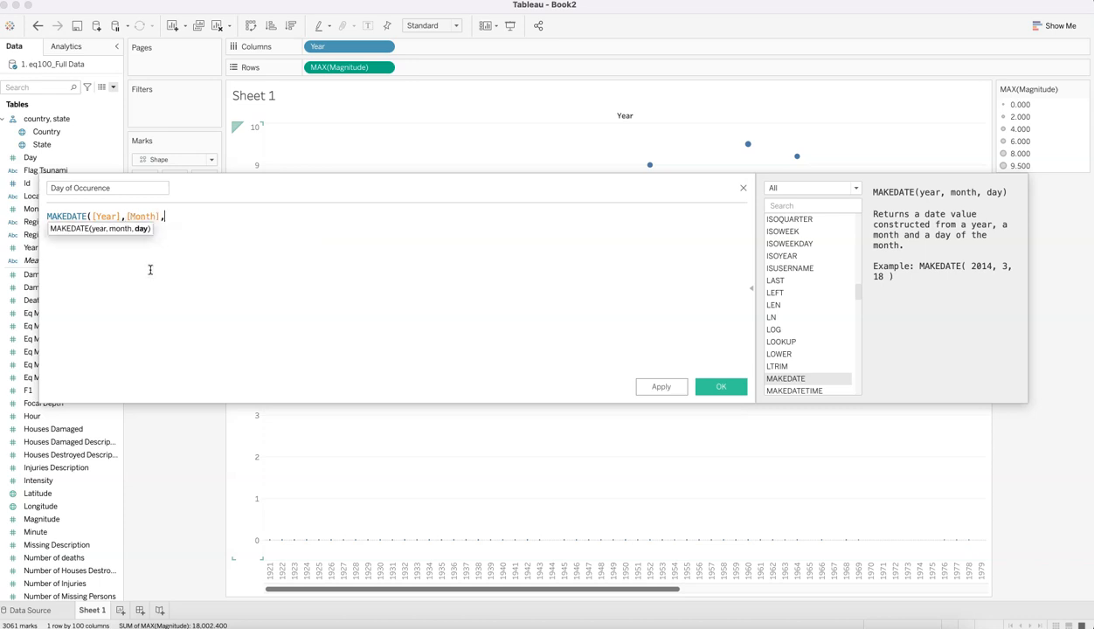
{"action": "key", "text": "Return"}
{"action": "type", "text": ")"}
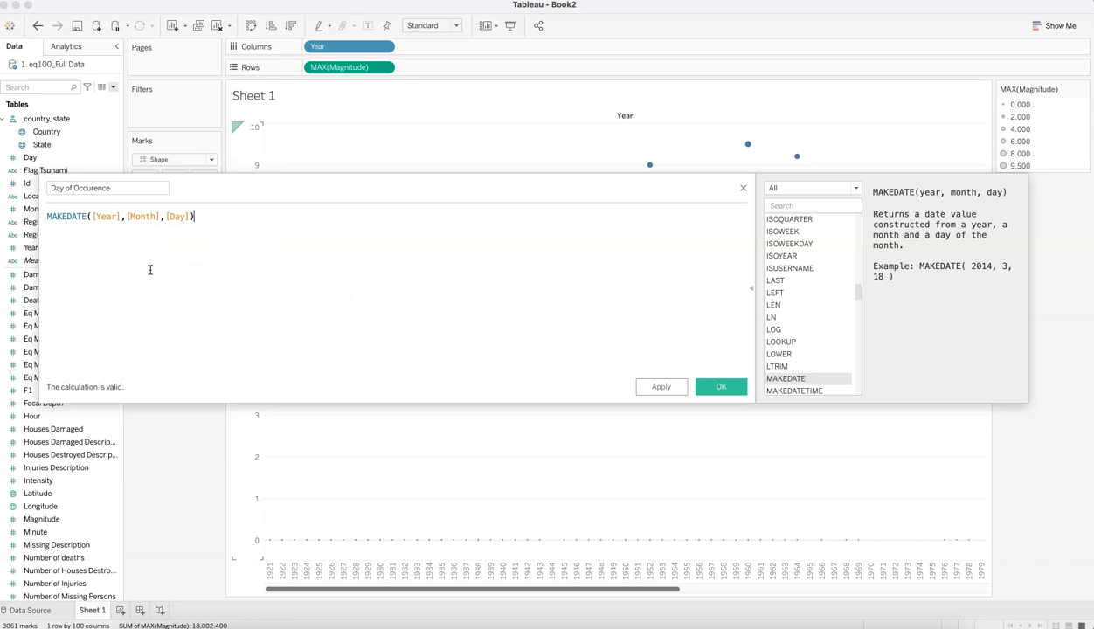
{"action": "left_click", "coordinate": [722, 387]}
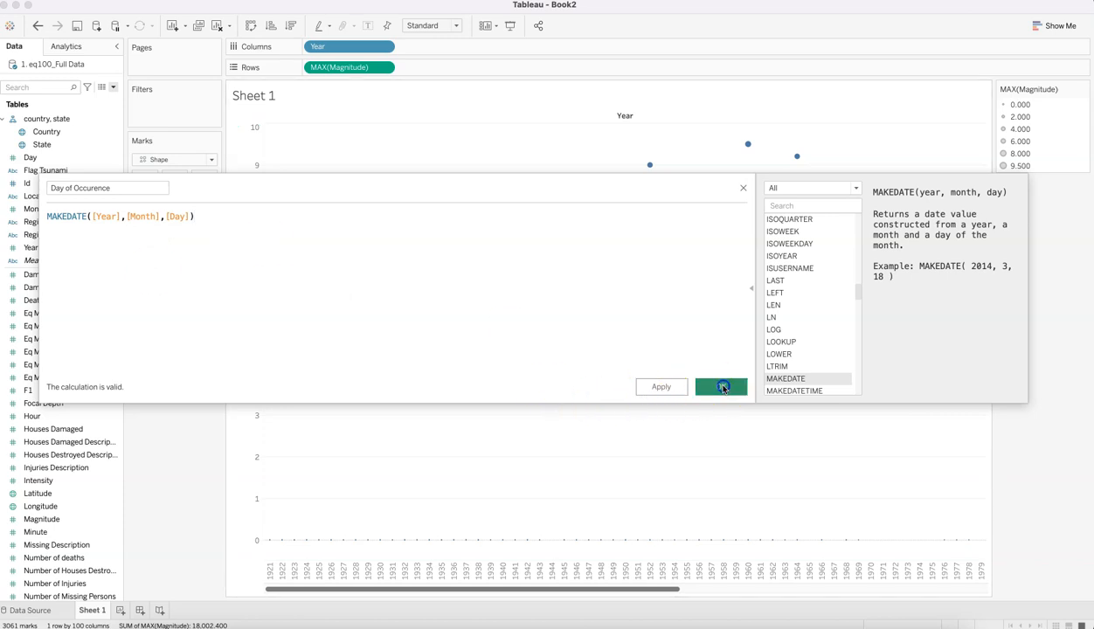
Add Day of Occurence to the marks as a label and set it to a discrete exact date.
{"action": "left_click_drag", "start_coordinate": [70, 170], "coordinate": [205, 183]}
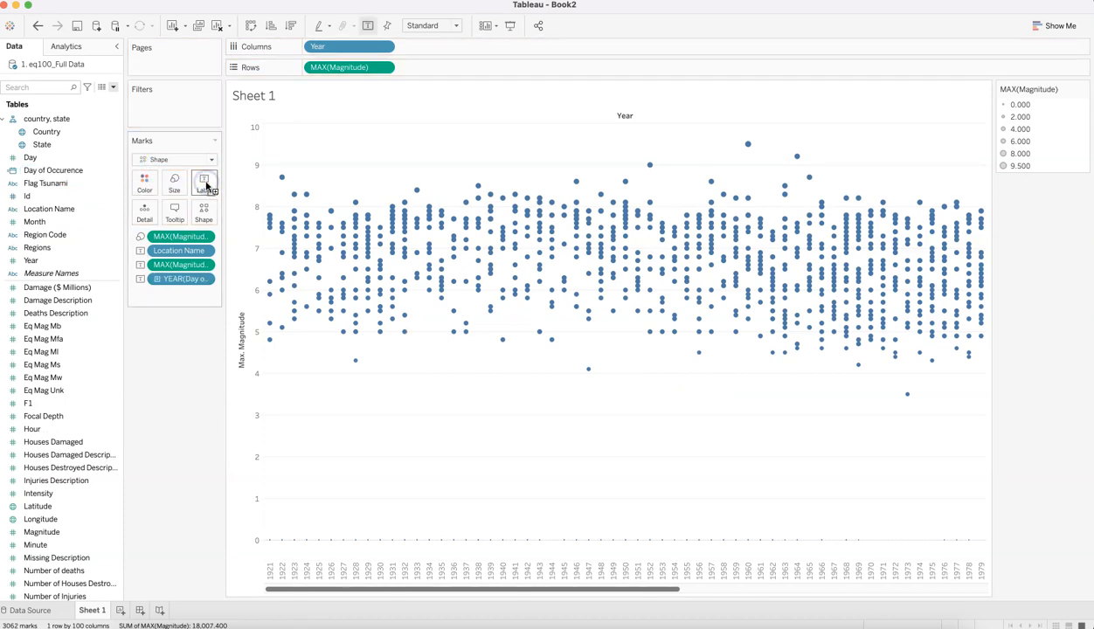
{"action": "left_click", "coordinate": [205, 281]}
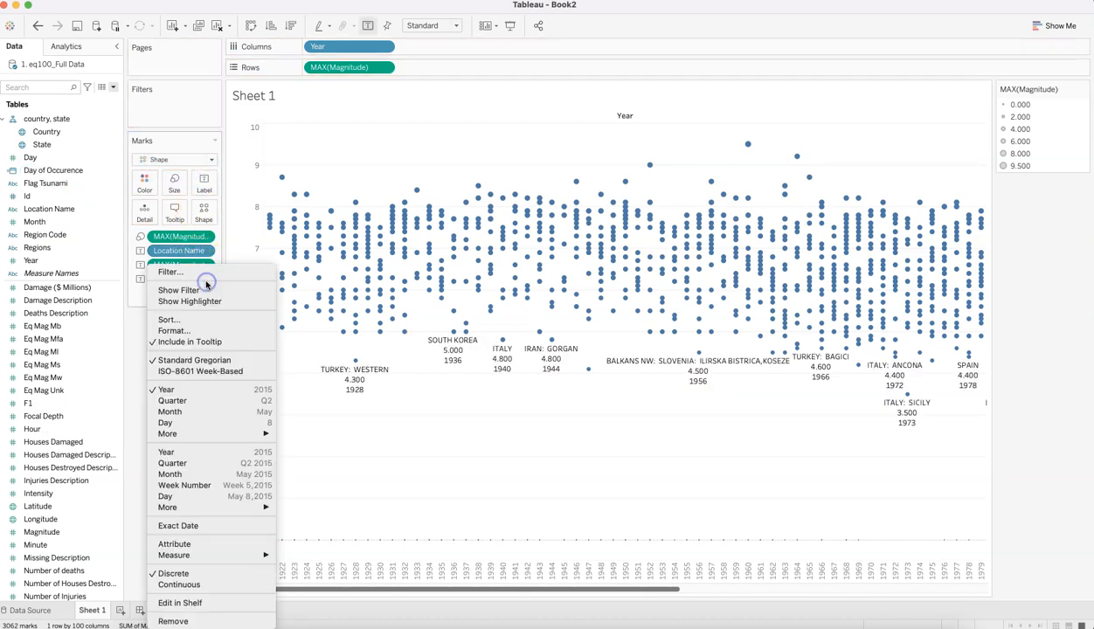
{"action": "left_click", "coordinate": [194, 526]}
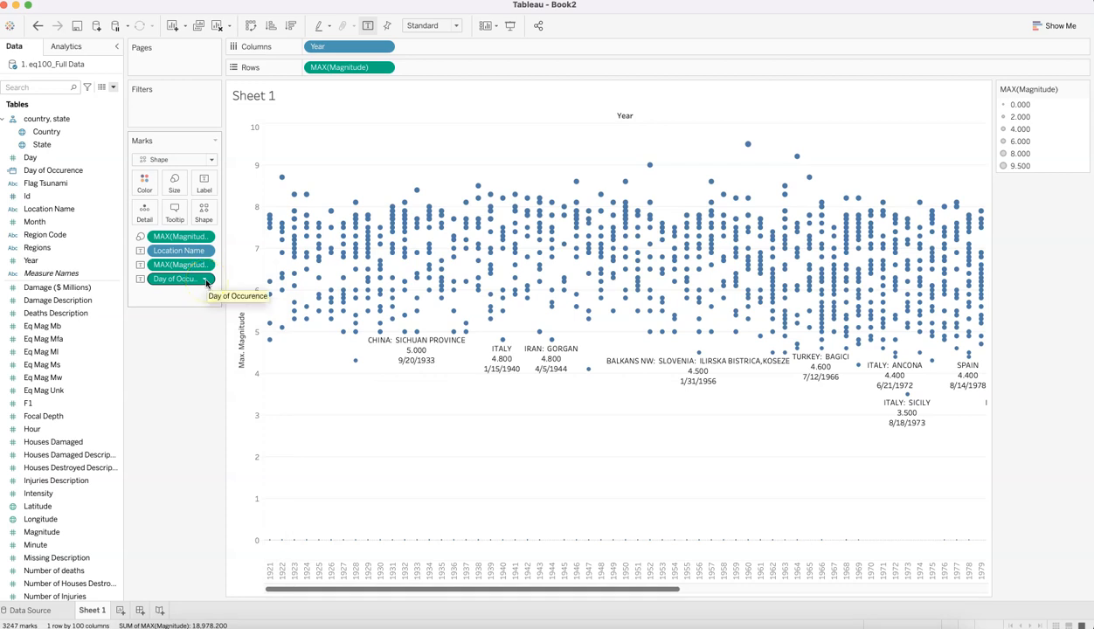
{"action": "left_click", "coordinate": [205, 280]}
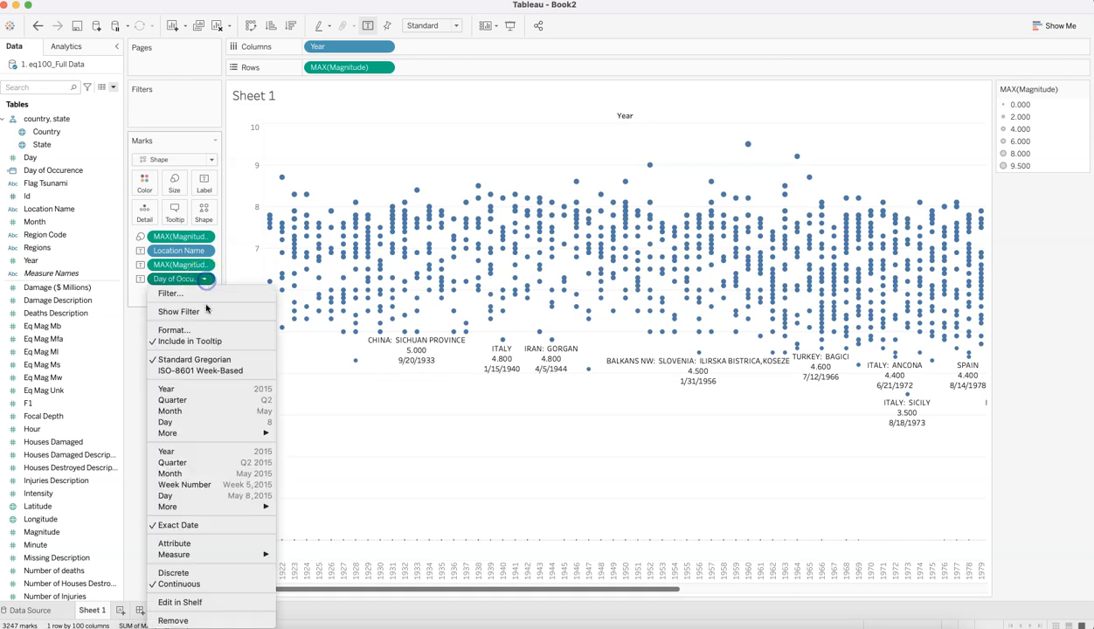
{"action": "left_click", "coordinate": [209, 574]}
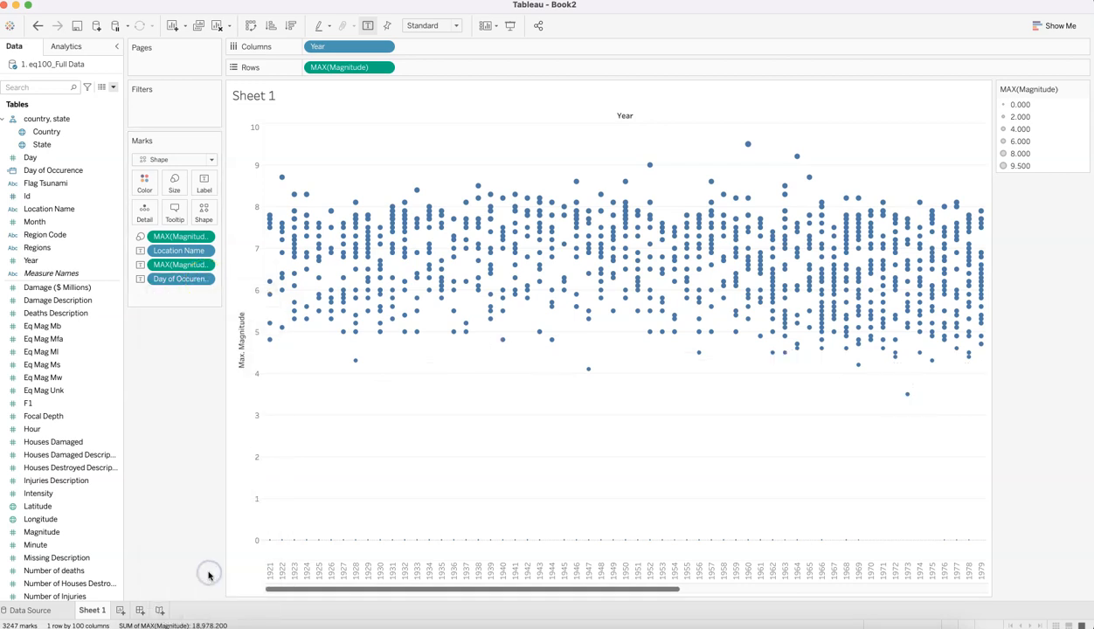
Turn off the mark labels that Day of Occurence added to the chart.
{"action": "left_click", "coordinate": [207, 182]}
{"action": "left_click", "coordinate": [233, 211]}
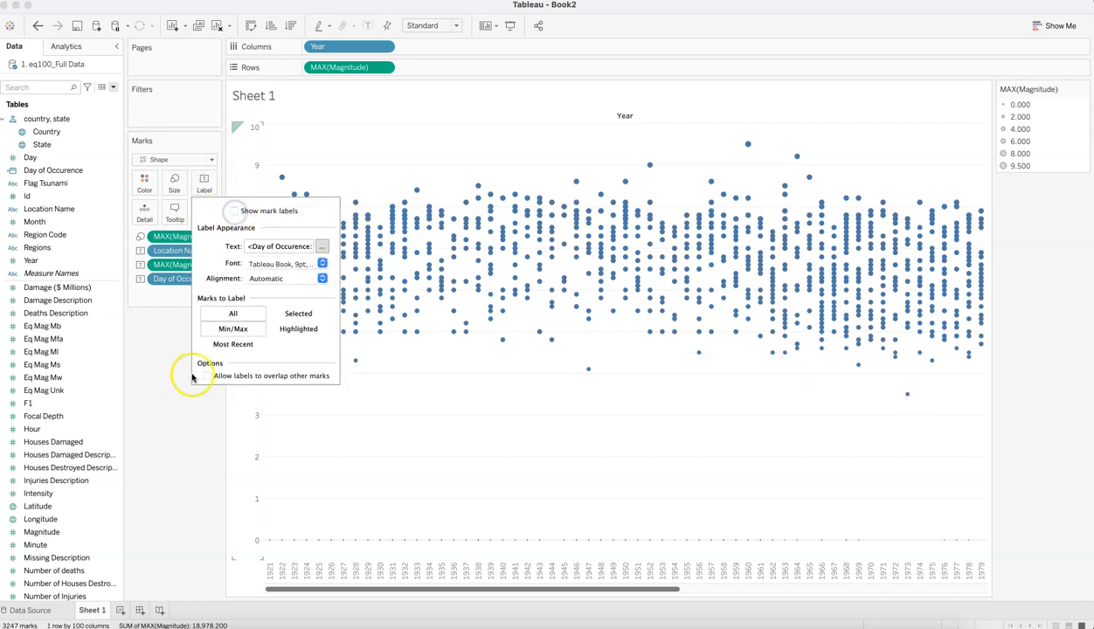
{"action": "left_click", "coordinate": [180, 451]}
Insert "(MM/DD/YYY)" before the Day of Occurence field in the label text and apply it.
{"action": "mouse_move", "coordinate": [353, 310]}
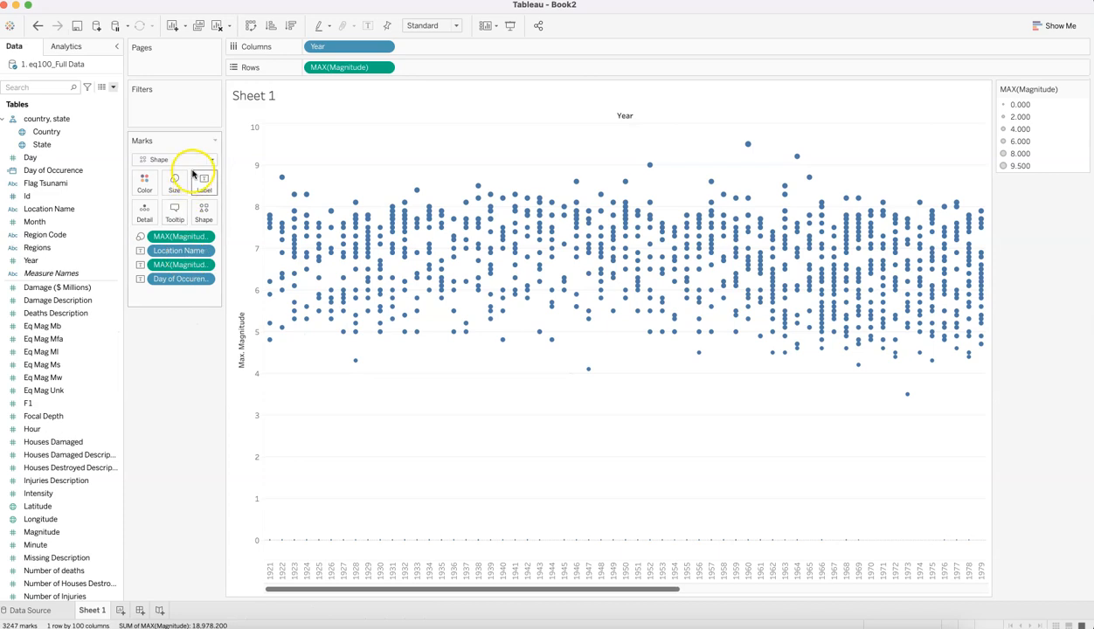
{"action": "left_click", "coordinate": [205, 186]}
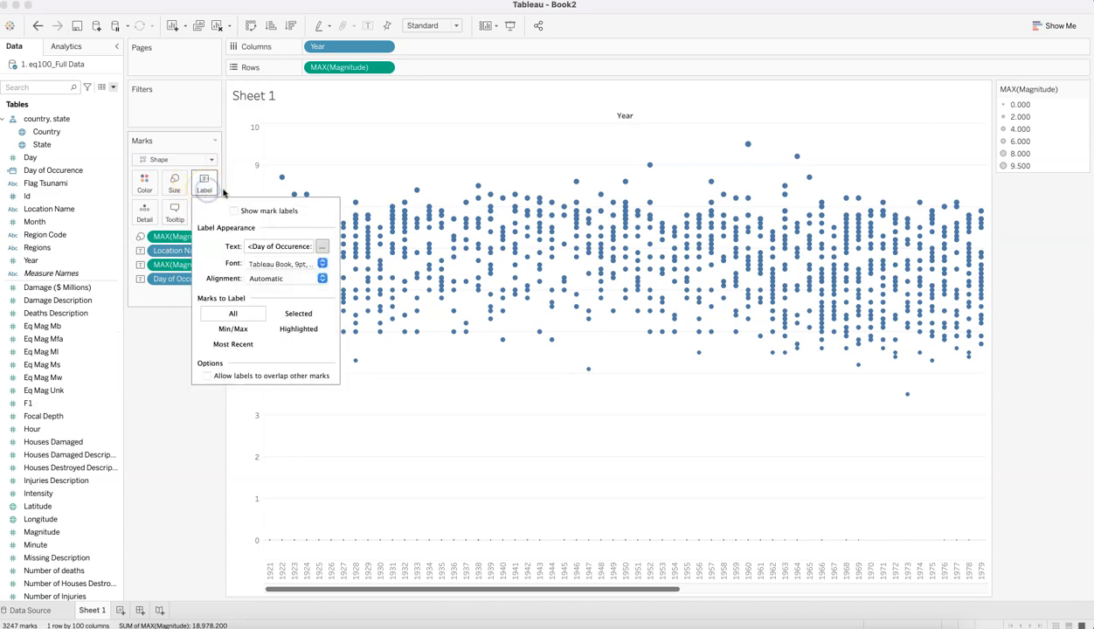
{"action": "left_click", "coordinate": [323, 248]}
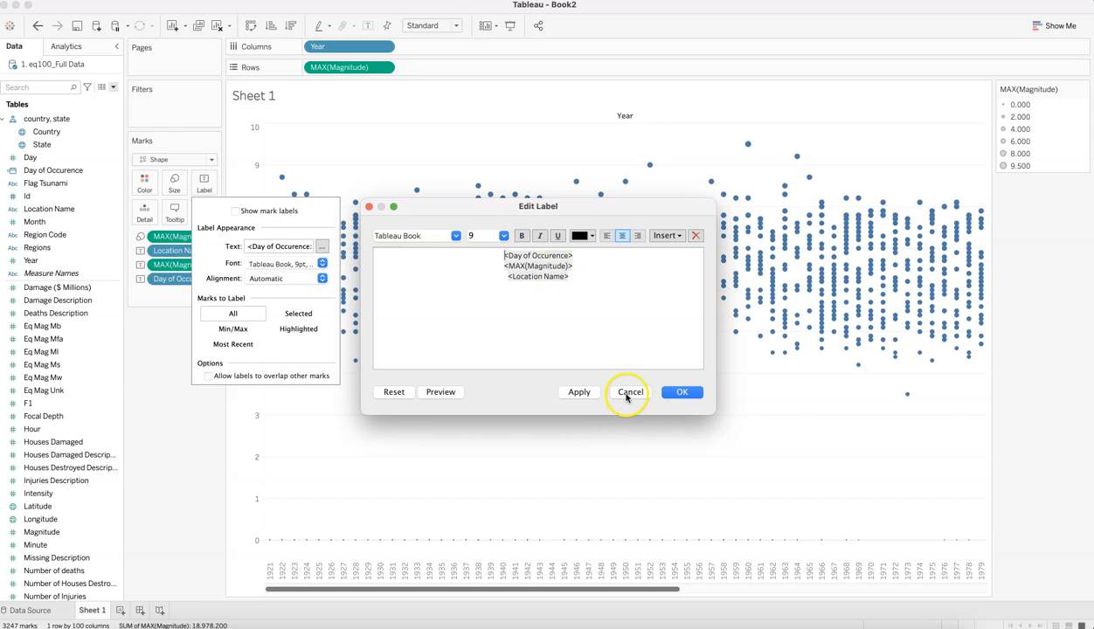
{"action": "left_click", "coordinate": [674, 394]}
{"action": "mouse_move", "coordinate": [454, 312]}
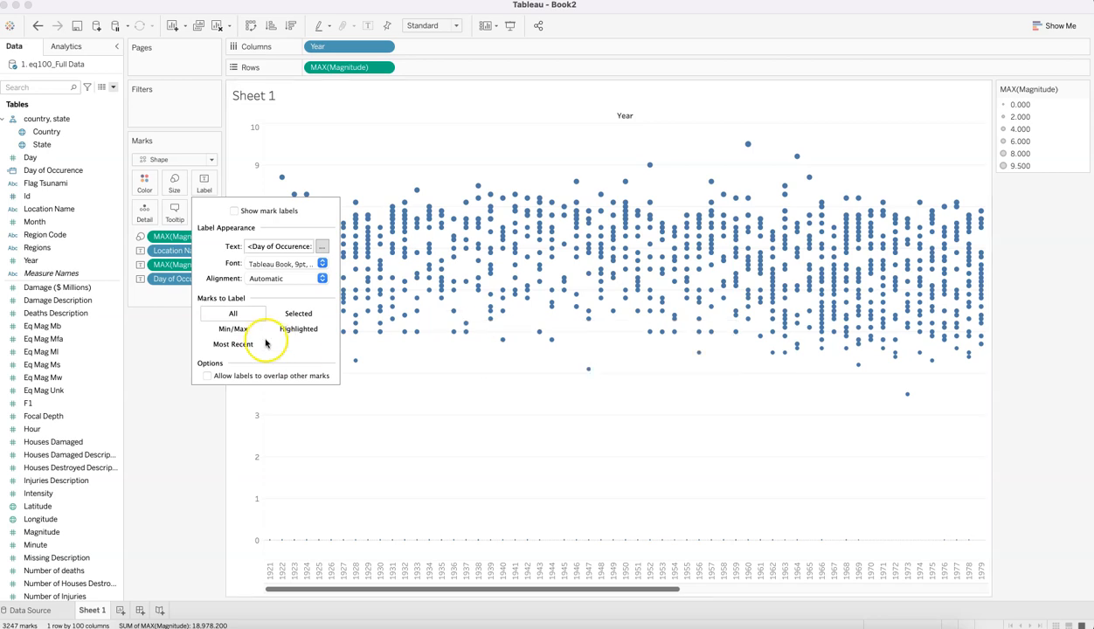
{"action": "left_click", "coordinate": [322, 250]}
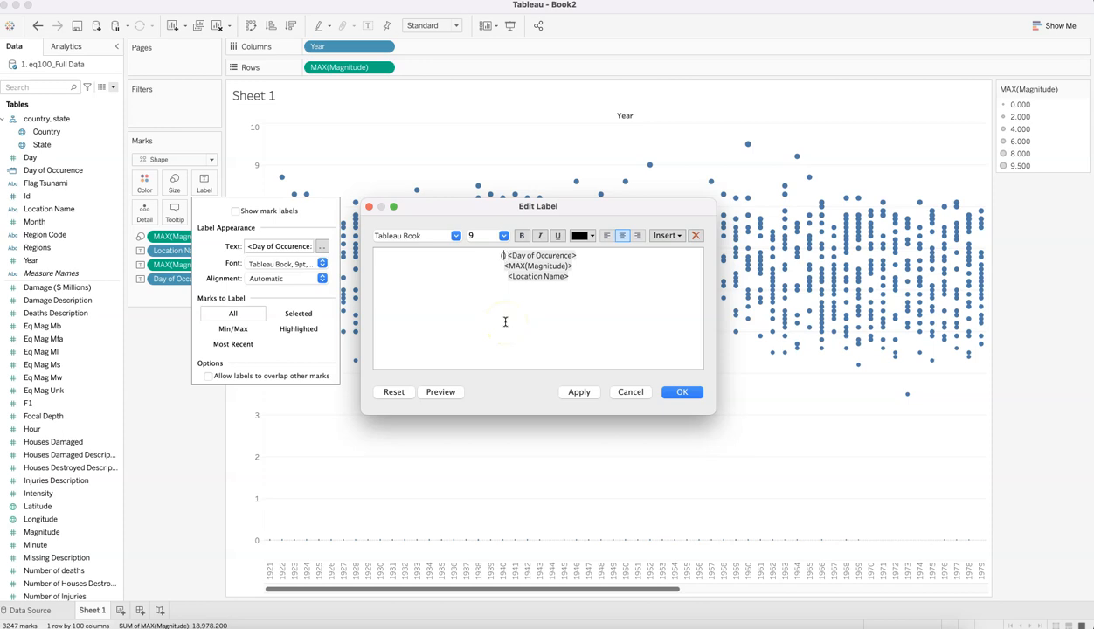
{"action": "type", "text": "(MM/DD/) YYY"}
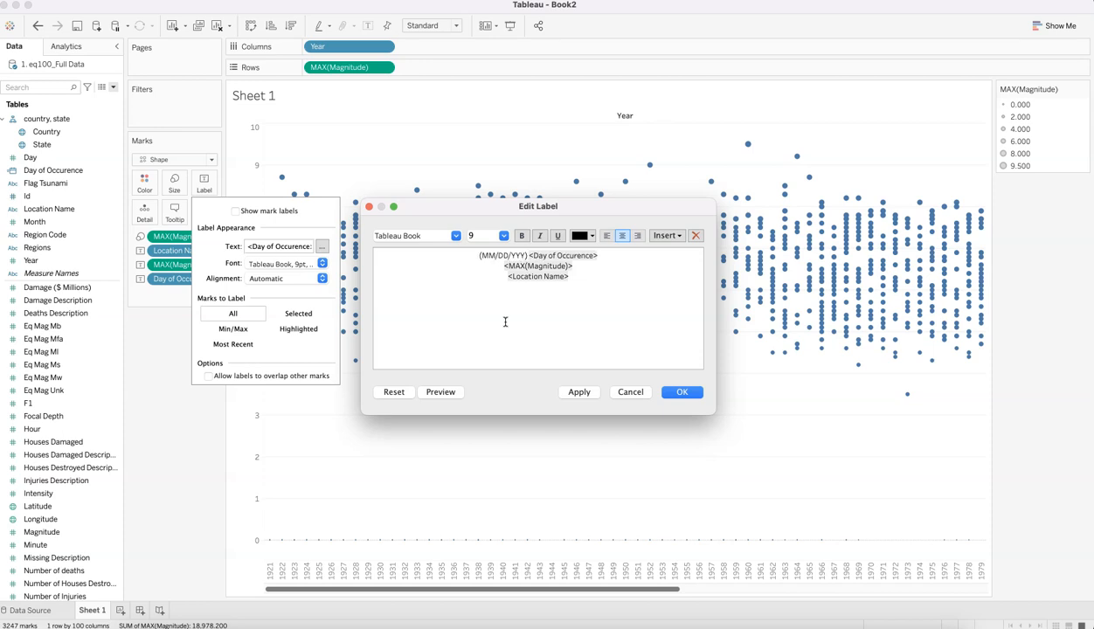
{"action": "left_click", "coordinate": [579, 392]}
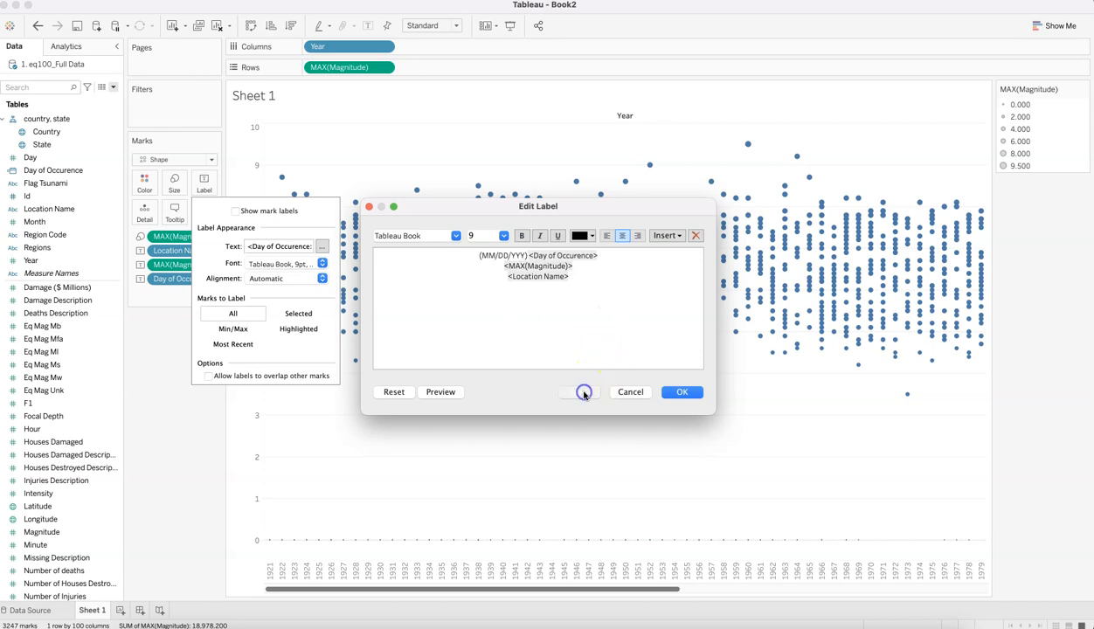
{"action": "left_click", "coordinate": [673, 392]}
{"action": "mouse_move", "coordinate": [442, 293]}
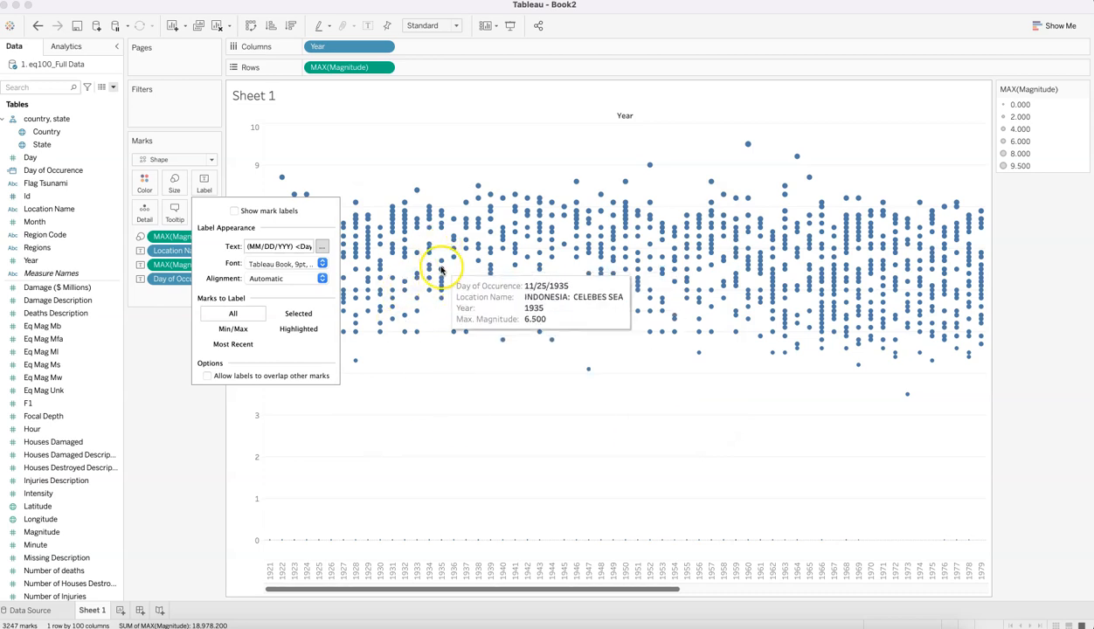
Show the mark labels to check the date format prefix on the chart, and hide them again.
{"action": "mouse_move", "coordinate": [441, 264]}
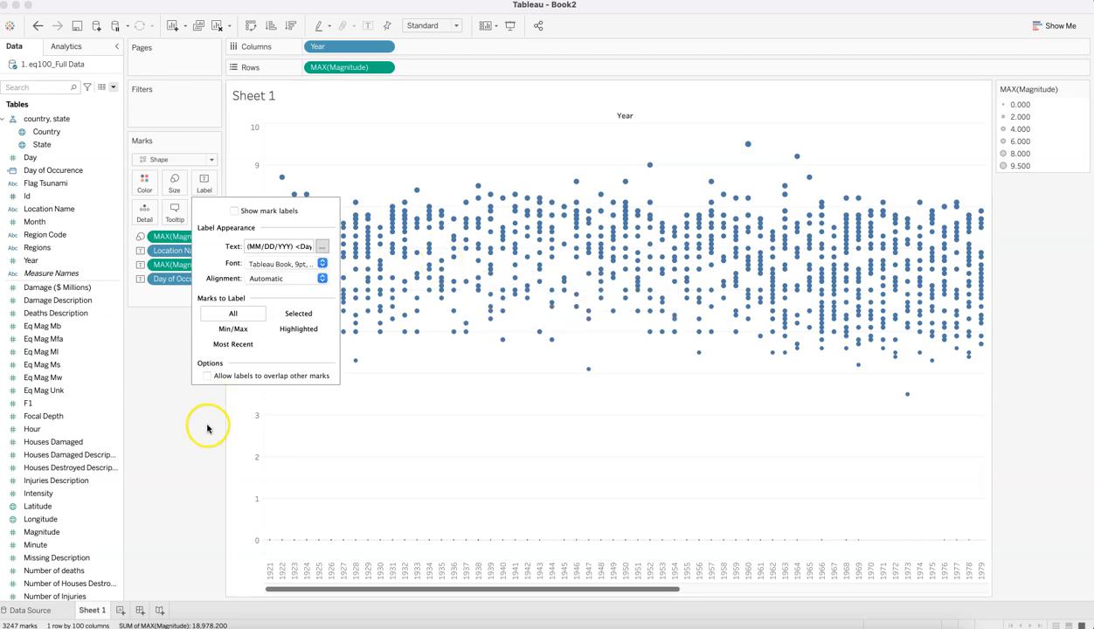
{"action": "left_click", "coordinate": [234, 211]}
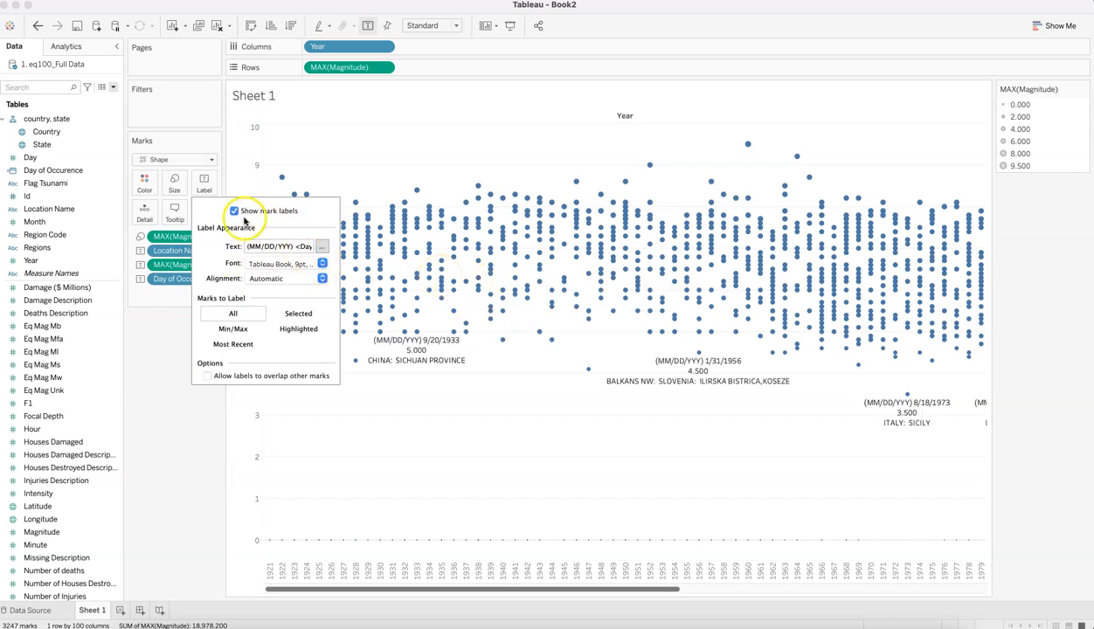
{"action": "mouse_move", "coordinate": [408, 312]}
{"action": "mouse_move", "coordinate": [691, 366]}
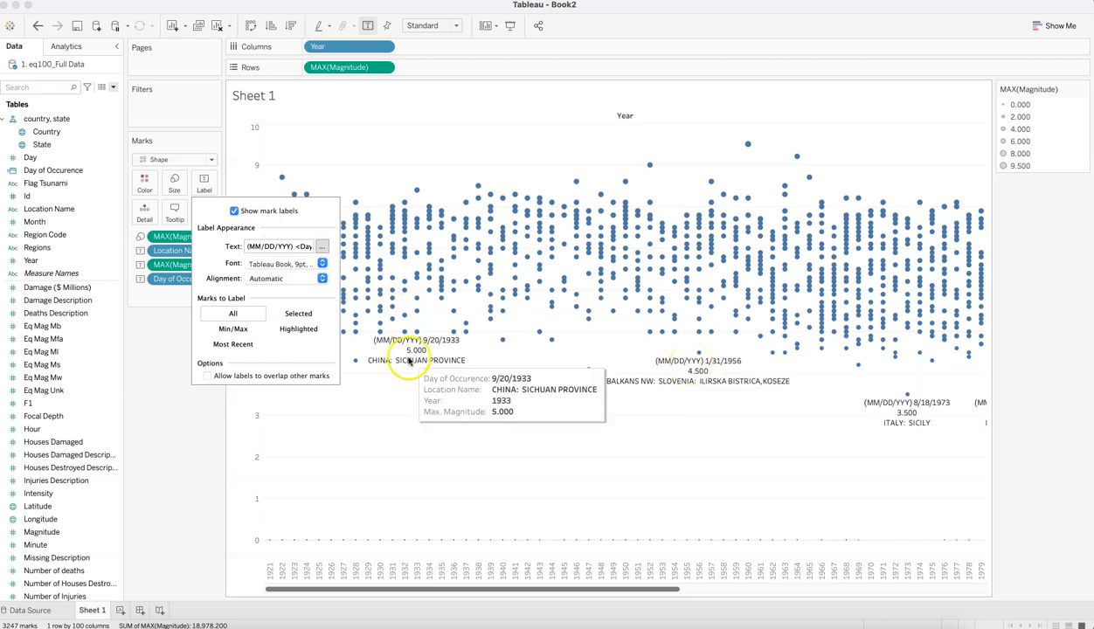
{"action": "left_click", "coordinate": [234, 212]}
{"action": "left_click", "coordinate": [161, 496]}
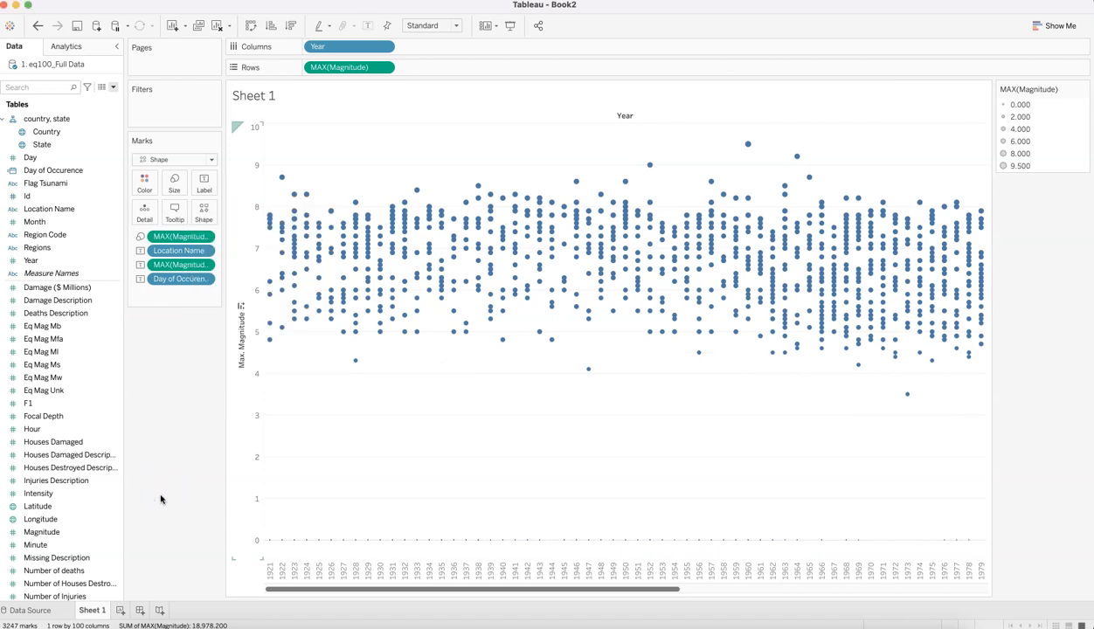
Remove the "(MM/DD/YYY)" prefix from the label text and apply the change.
{"action": "left_click", "coordinate": [204, 183]}
{"action": "left_click", "coordinate": [318, 241]}
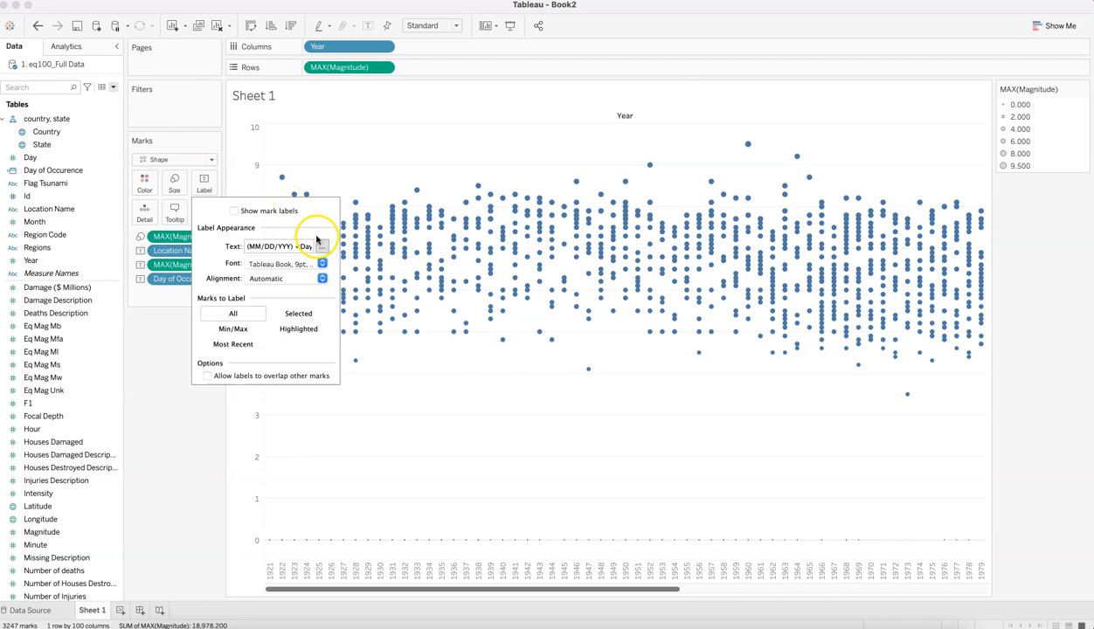
{"action": "left_click_drag", "start_coordinate": [527, 256], "coordinate": [458, 260]}
{"action": "key", "text": "BackSpace"}
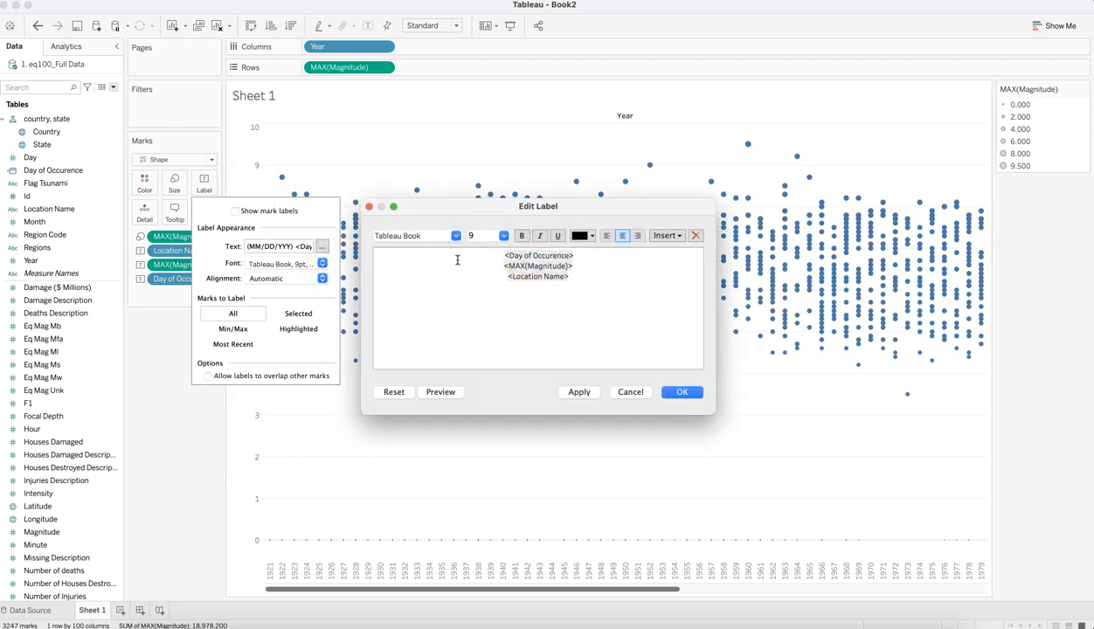
{"action": "left_click", "coordinate": [475, 261]}
{"action": "left_click", "coordinate": [581, 395]}
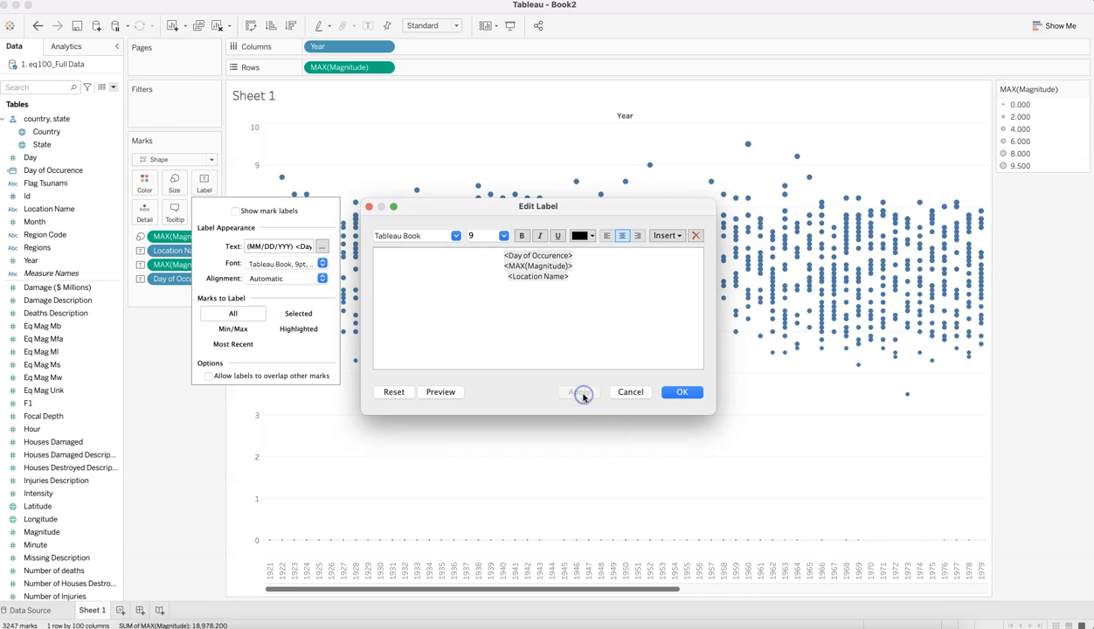
{"action": "left_click", "coordinate": [682, 393]}
{"action": "left_click", "coordinate": [332, 471]}
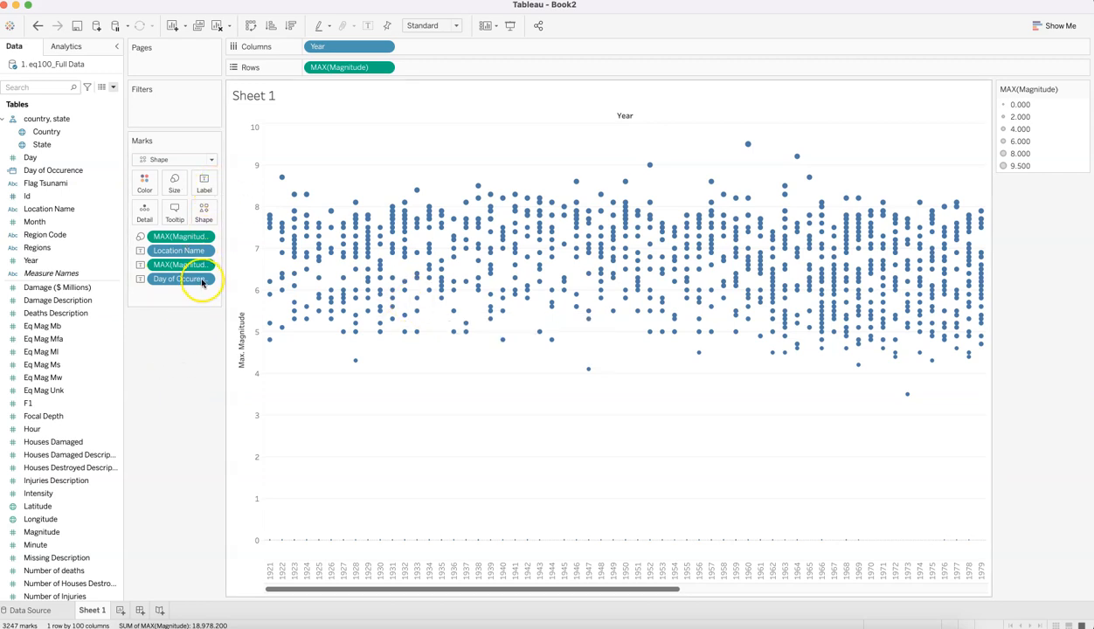
Add "(MM/DD/YYYY)" after the Day of Occurence caption in the tooltip text, apply it, and check the tooltips on the chart.
{"action": "left_click", "coordinate": [174, 214]}
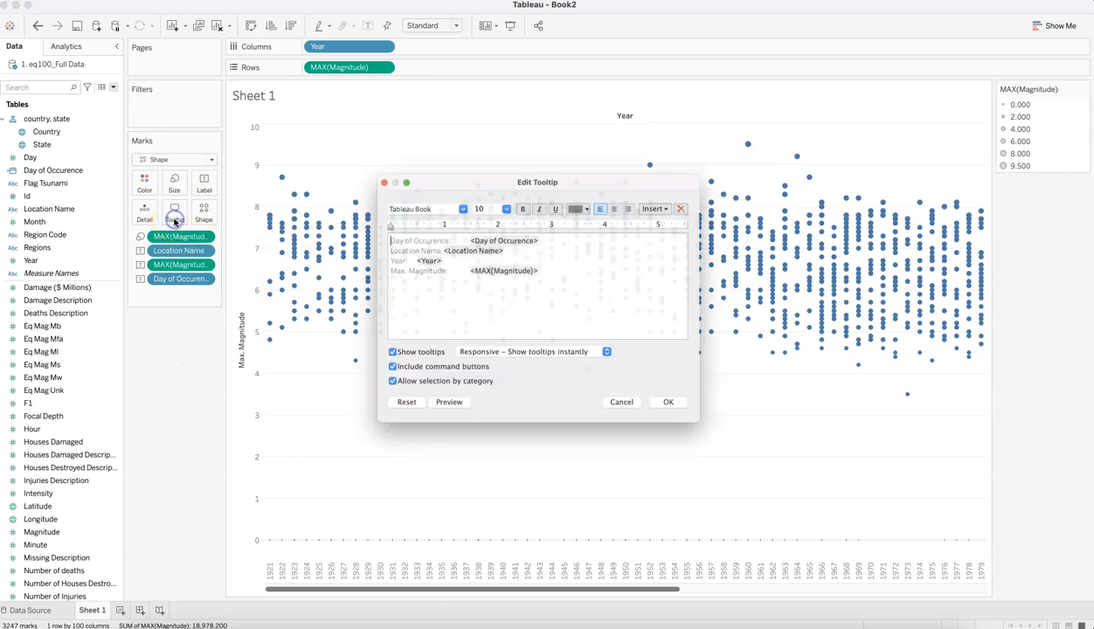
{"action": "left_click", "coordinate": [442, 235]}
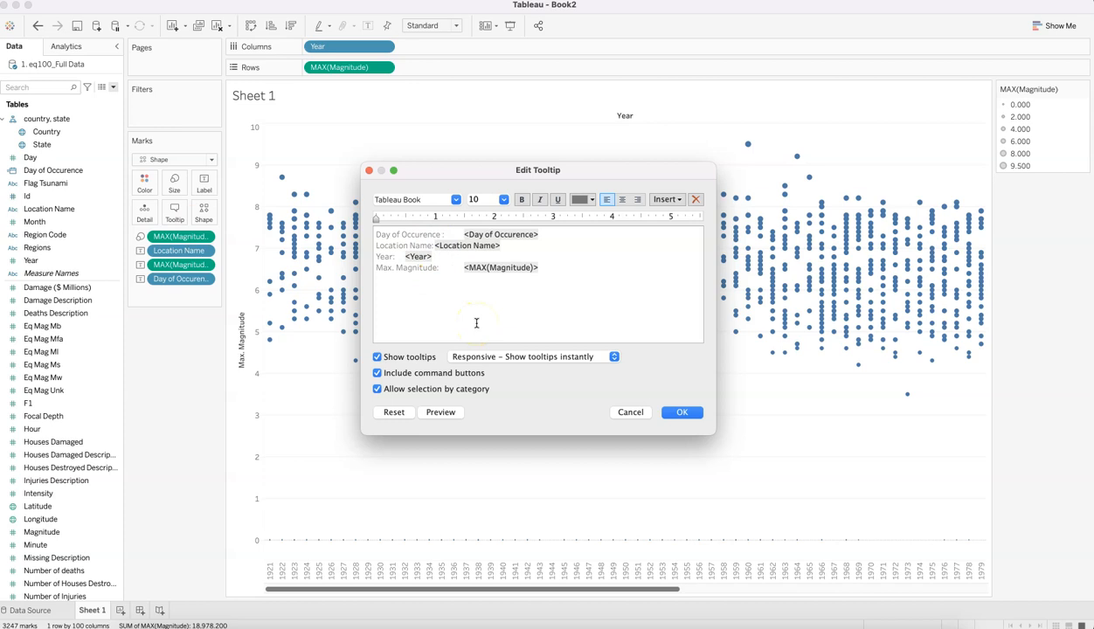
{"action": "type", "text": "(MM/DD/YYY"}
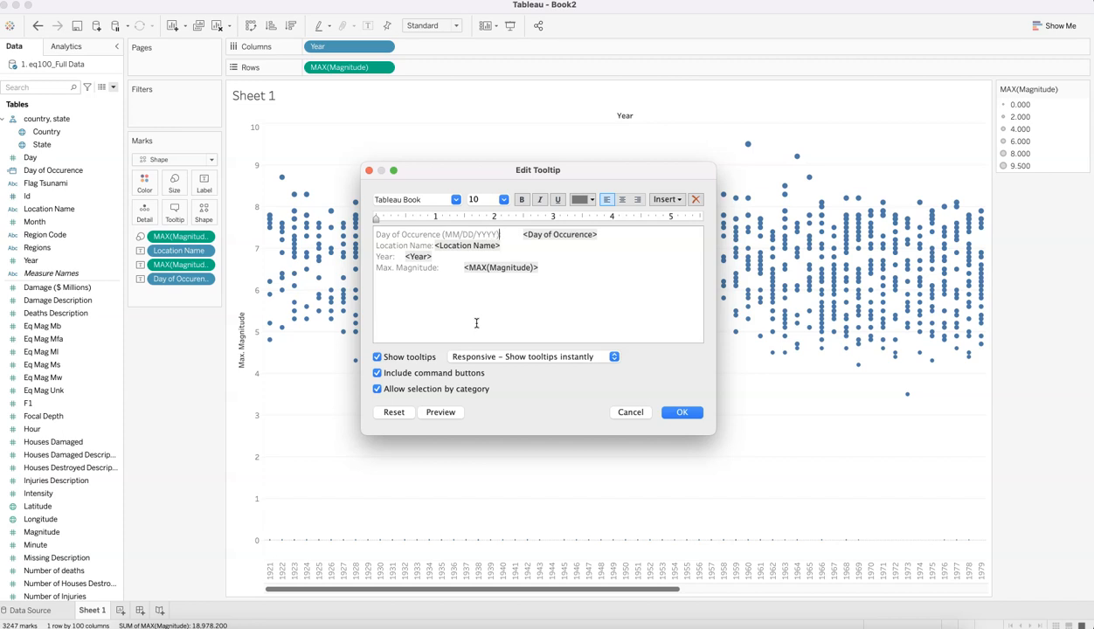
{"action": "type", "text": "Y)"}
{"action": "left_click", "coordinate": [449, 414]}
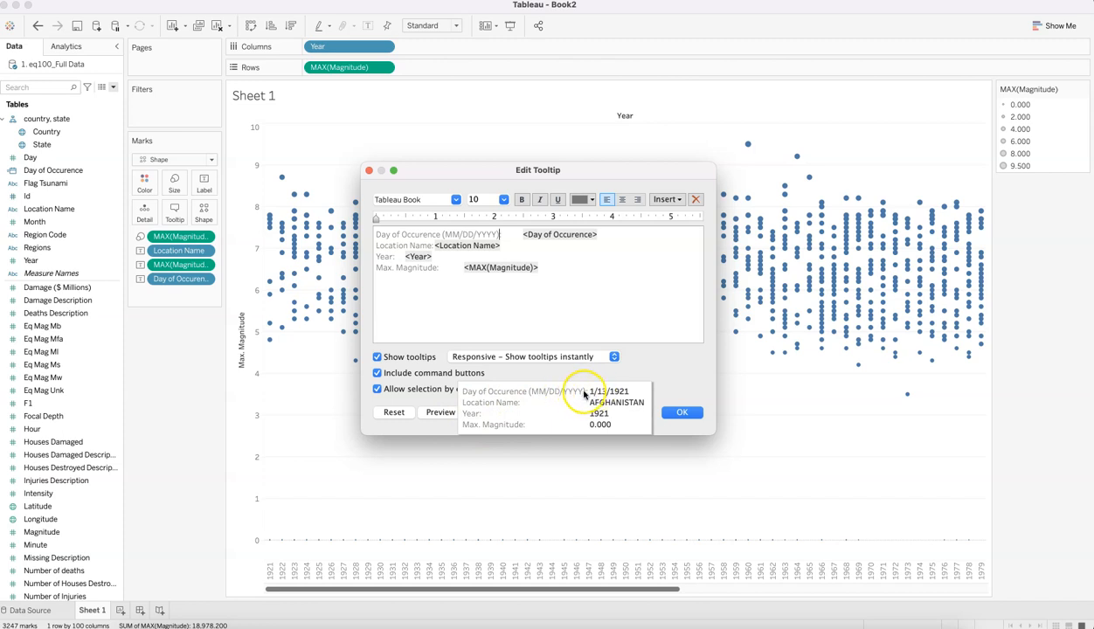
{"action": "left_click", "coordinate": [683, 412]}
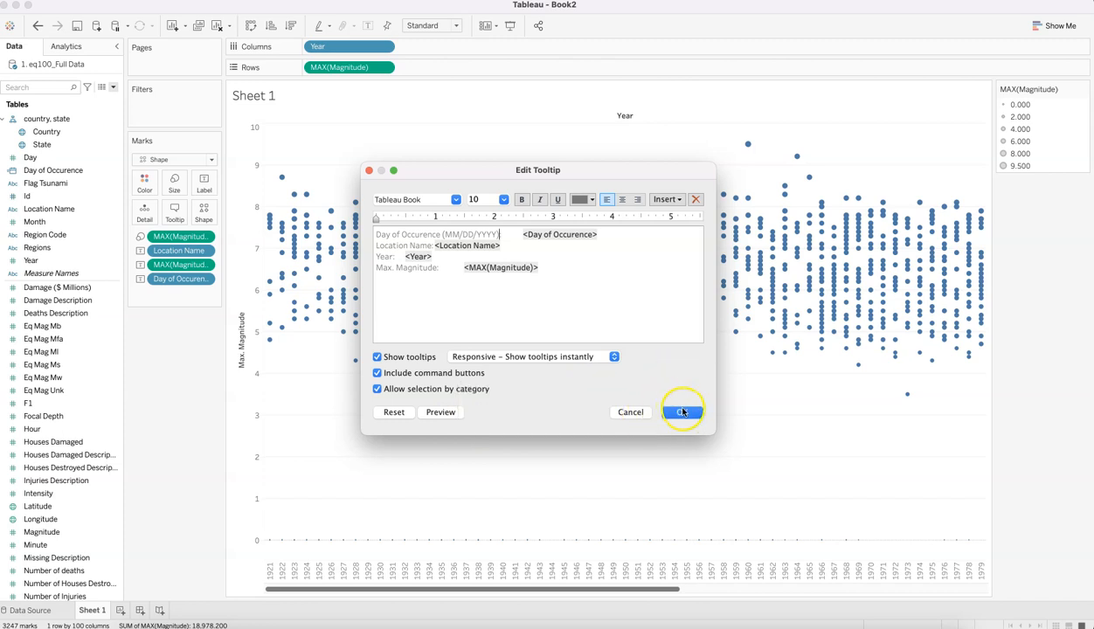
{"action": "left_click_drag", "start_coordinate": [503, 235], "coordinate": [378, 239]}
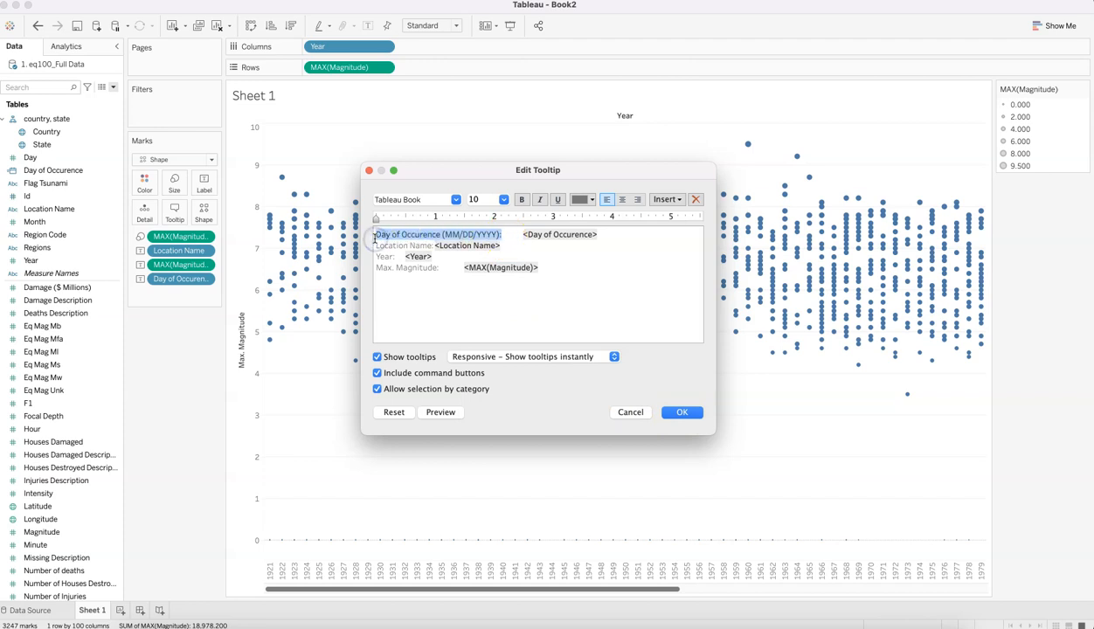
{"action": "left_click", "coordinate": [685, 412]}
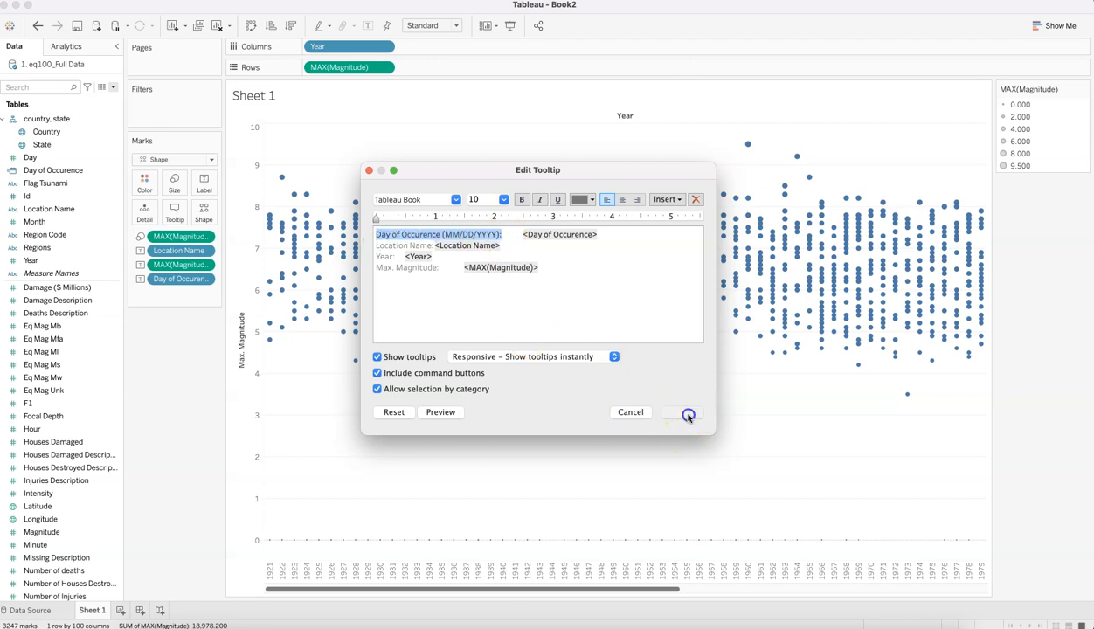
{"action": "mouse_move", "coordinate": [393, 322]}
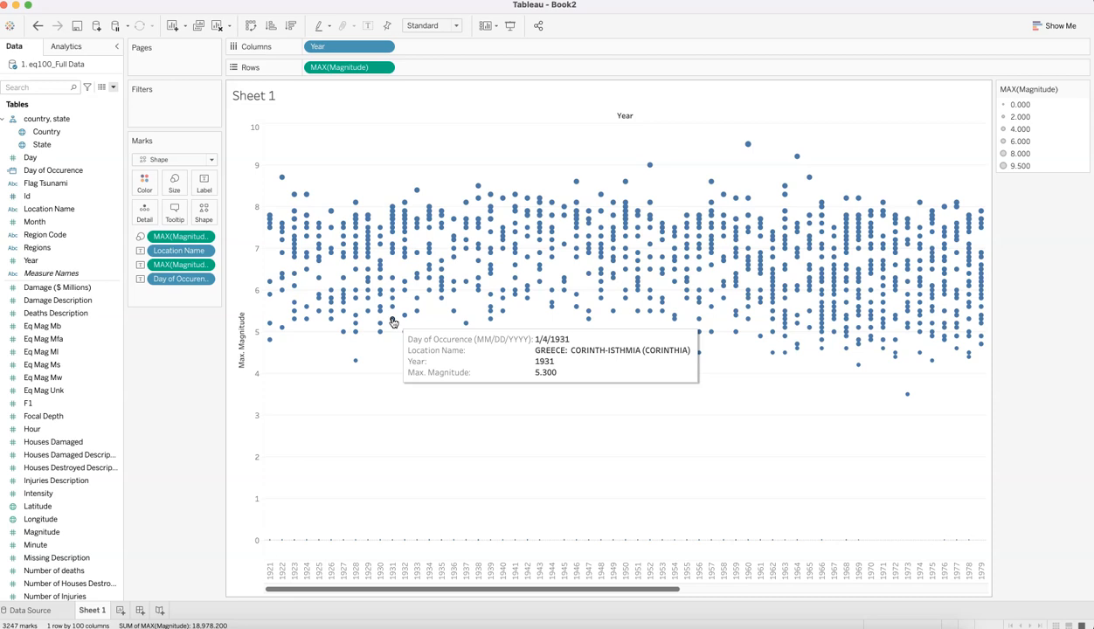
{"action": "left_click", "coordinate": [140, 357]}
{"action": "left_click", "coordinate": [178, 370]}
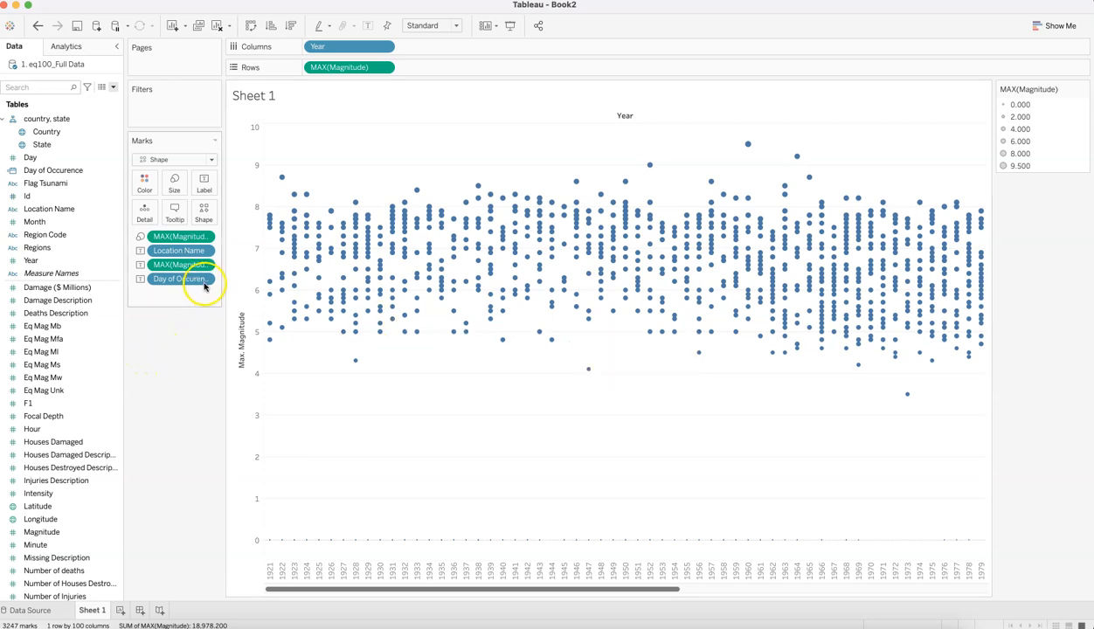
{"action": "mouse_move", "coordinate": [328, 320]}
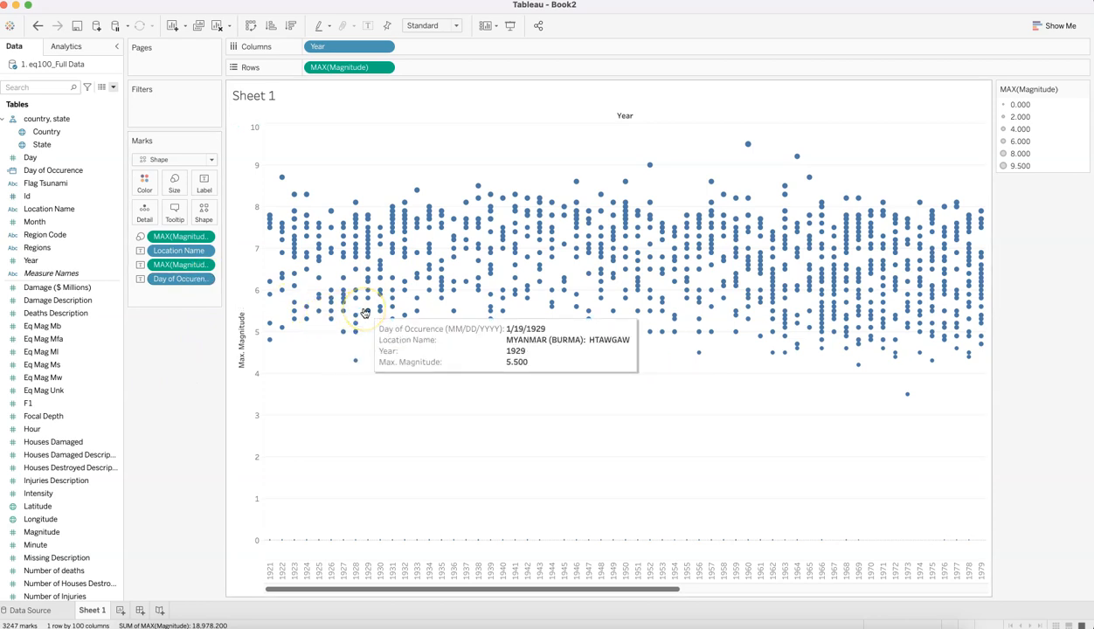
{"action": "left_click", "coordinate": [207, 280]}
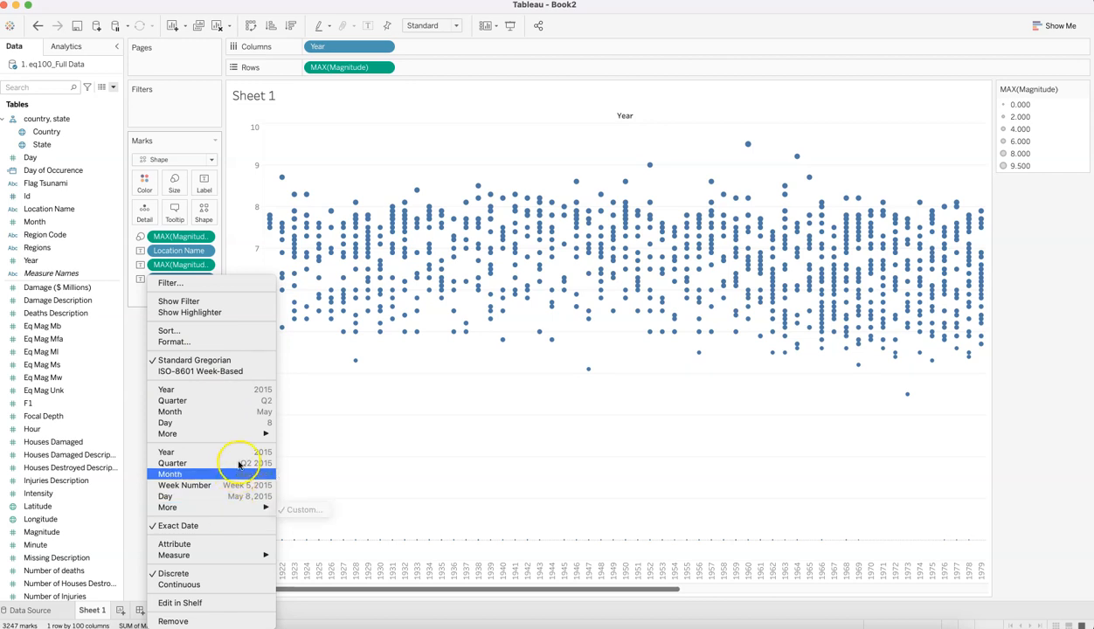
{"action": "mouse_move", "coordinate": [257, 508]}
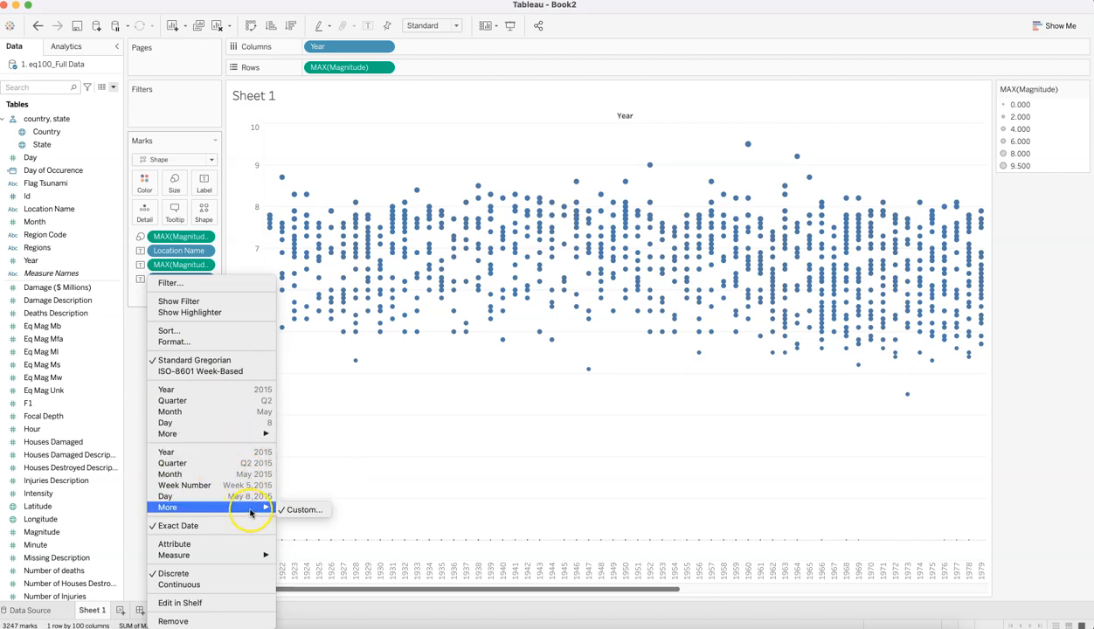
{"action": "left_click", "coordinate": [303, 512]}
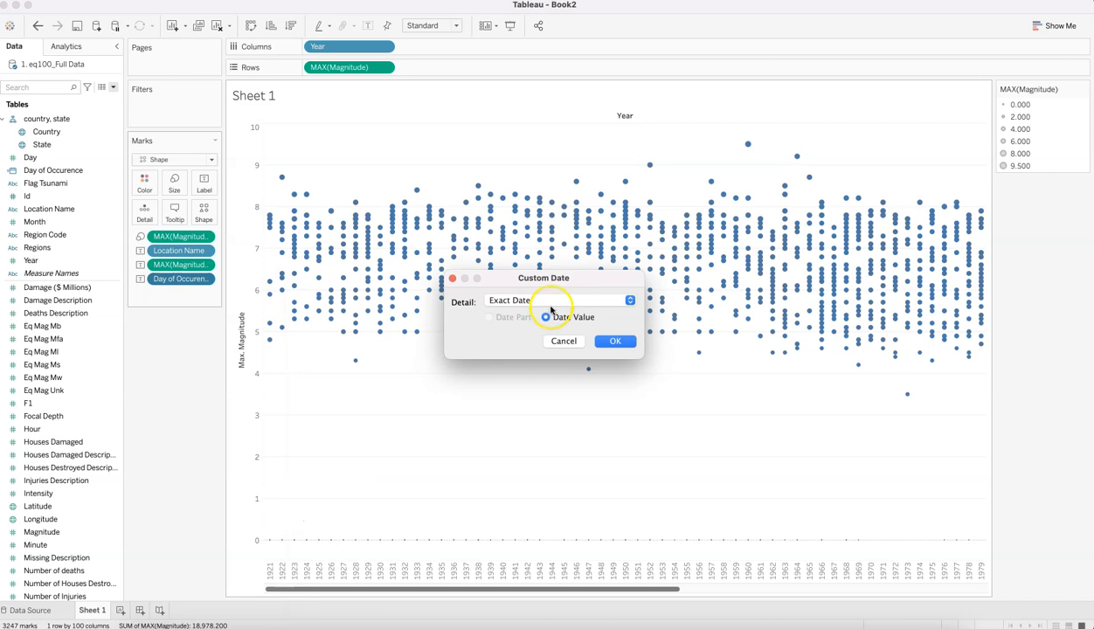
{"action": "left_click", "coordinate": [550, 303]}
{"action": "left_click", "coordinate": [638, 324]}
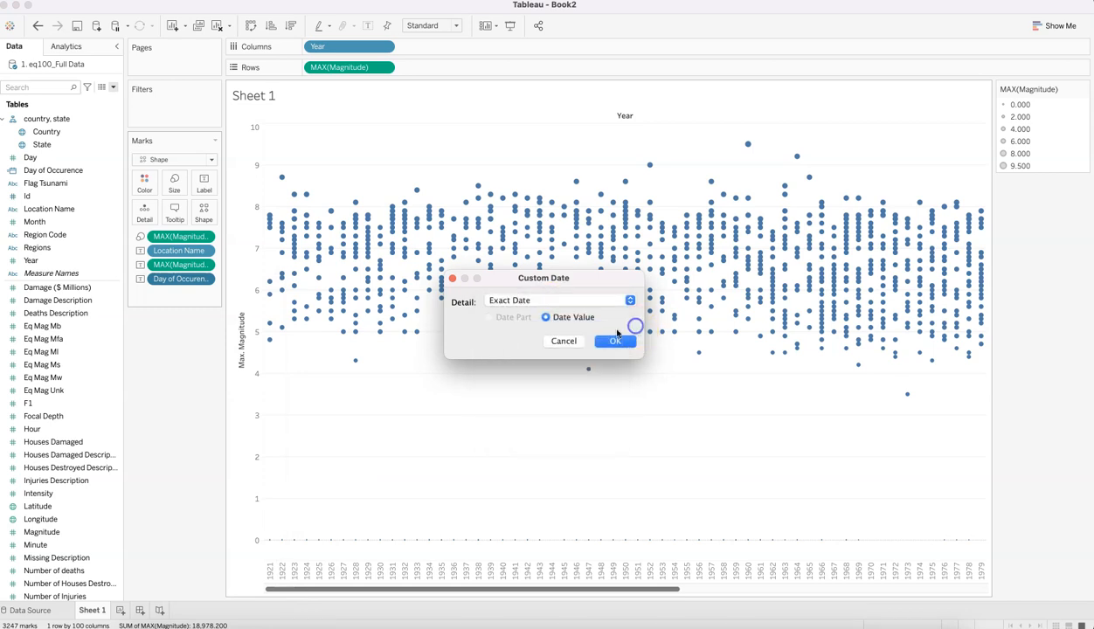
{"action": "left_click", "coordinate": [561, 341]}
Examine the pane date format options for Day of Occurence, including the Custom format, and close the formatting settings.
{"action": "left_click", "coordinate": [208, 279]}
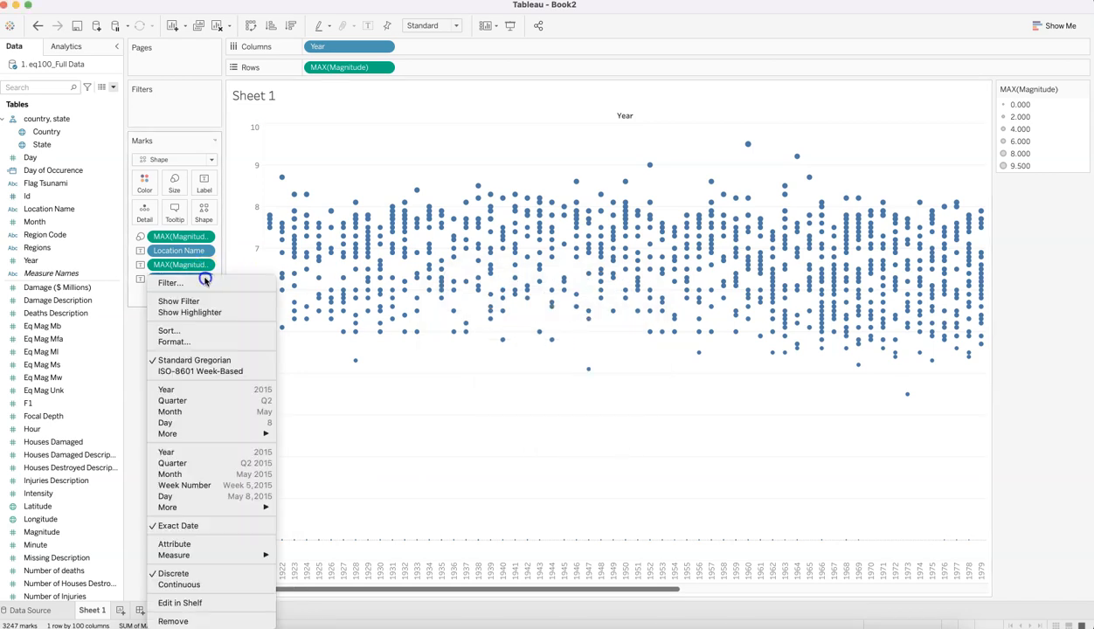
{"action": "left_click", "coordinate": [204, 343]}
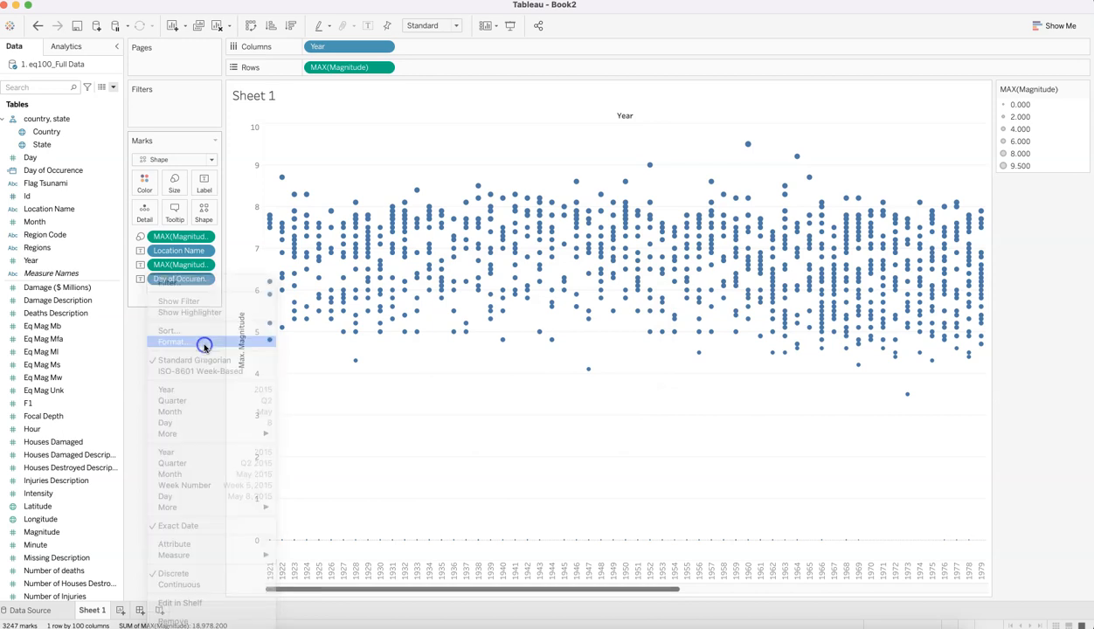
{"action": "left_click", "coordinate": [80, 89]}
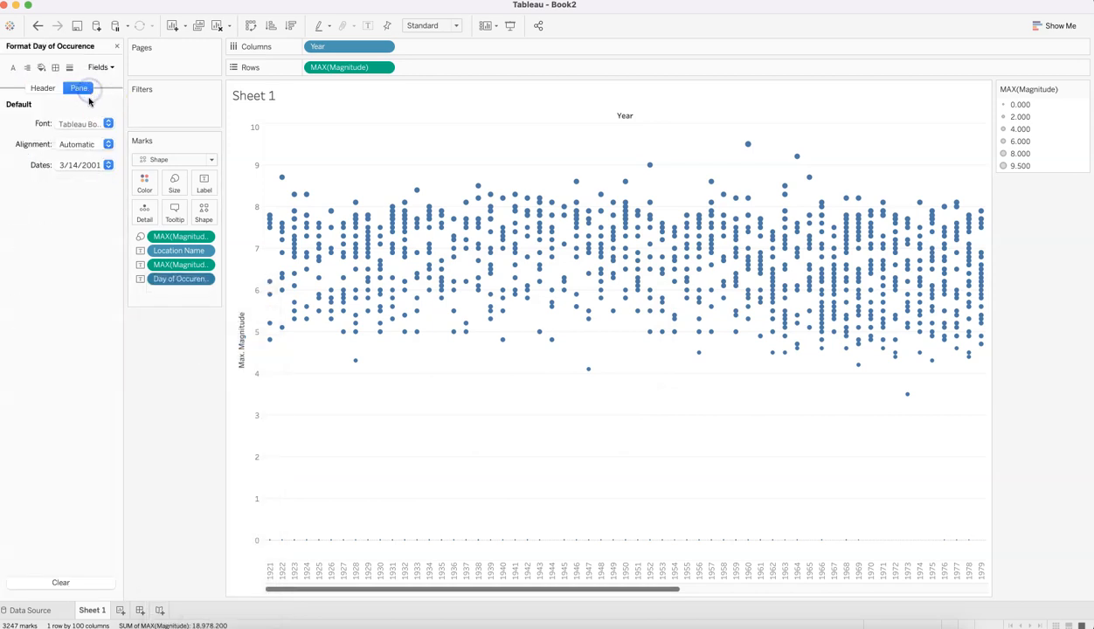
{"action": "left_click", "coordinate": [90, 165]}
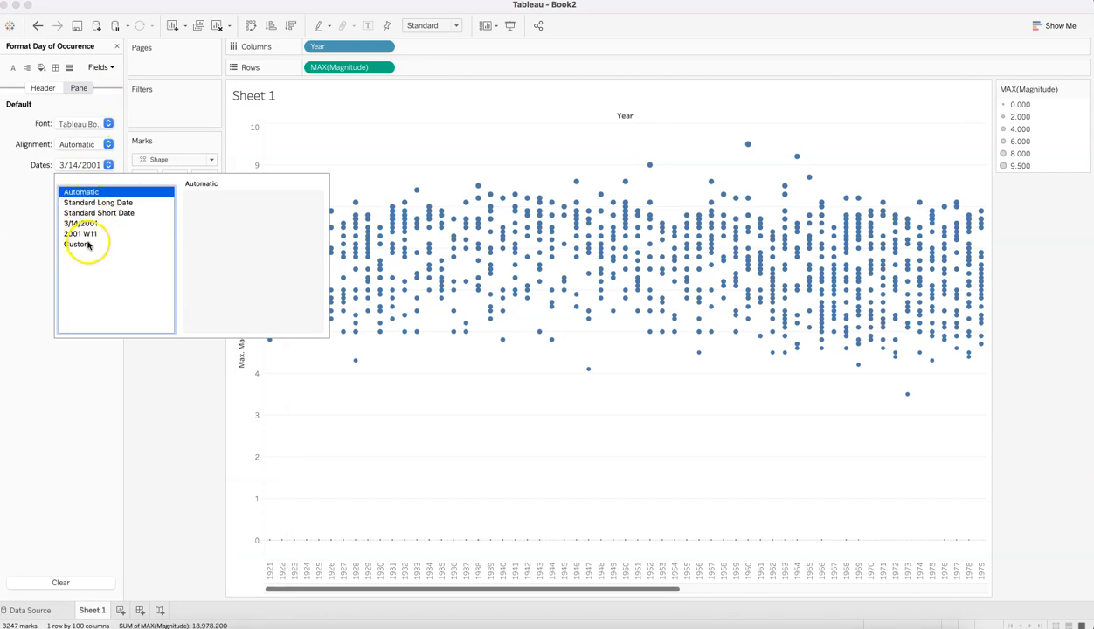
{"action": "left_click", "coordinate": [87, 245]}
{"action": "left_click", "coordinate": [201, 212]}
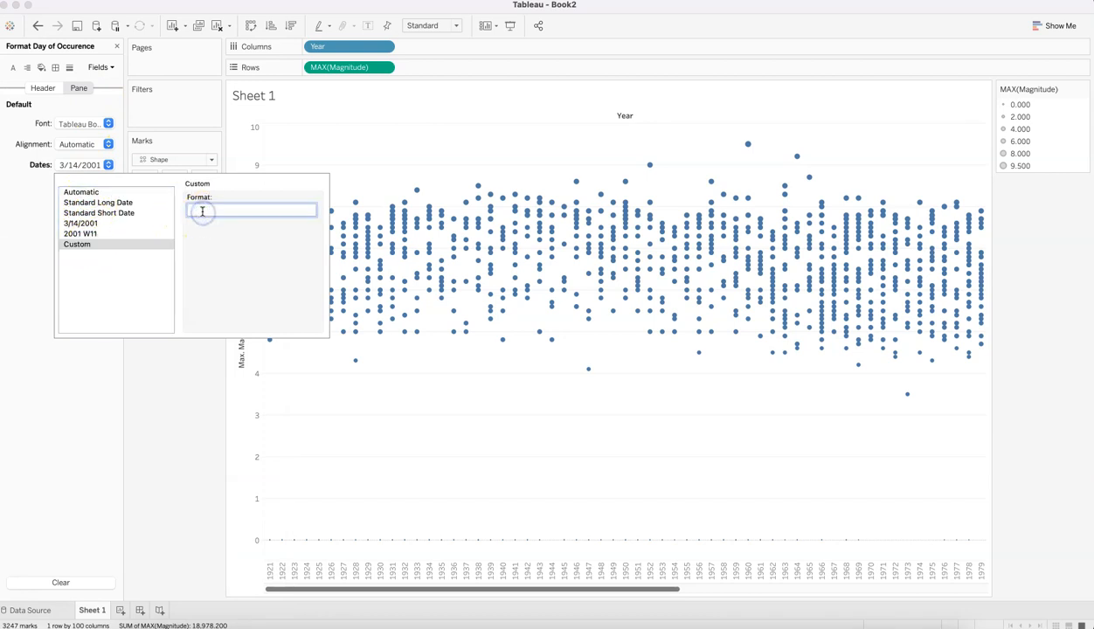
{"action": "left_click", "coordinate": [191, 393]}
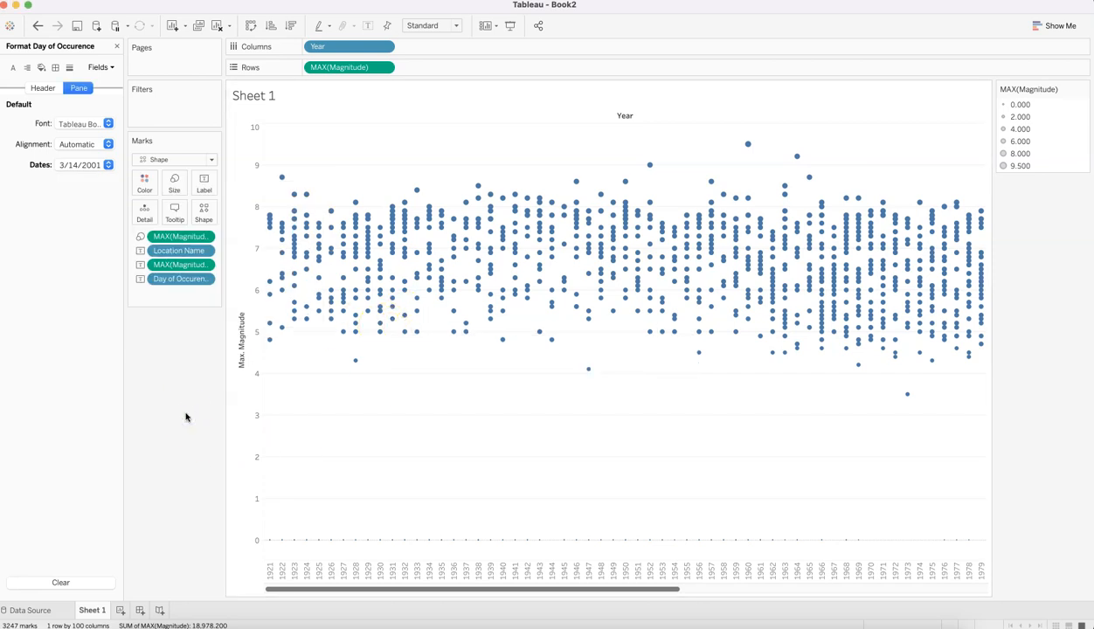
{"action": "left_click", "coordinate": [117, 44]}
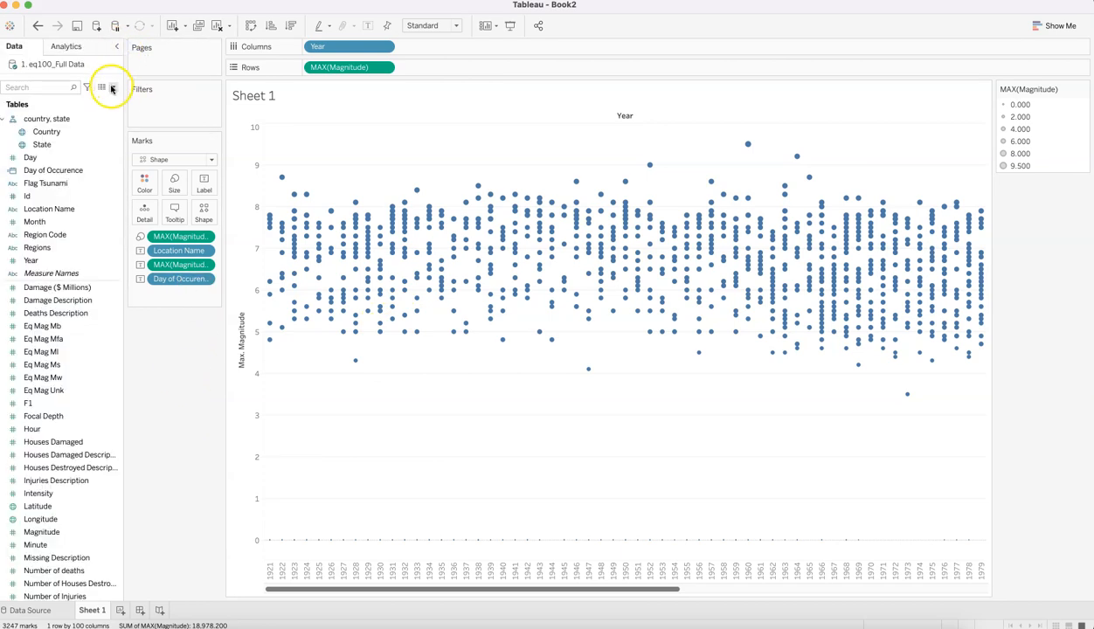
Create a calculated field named "Time of Occurence" with the formula MAKETIME([Hour],[Minute],[Second]).
{"action": "left_click", "coordinate": [112, 89]}
{"action": "left_click", "coordinate": [103, 100]}
{"action": "type", "text": "Time of Occurence"}
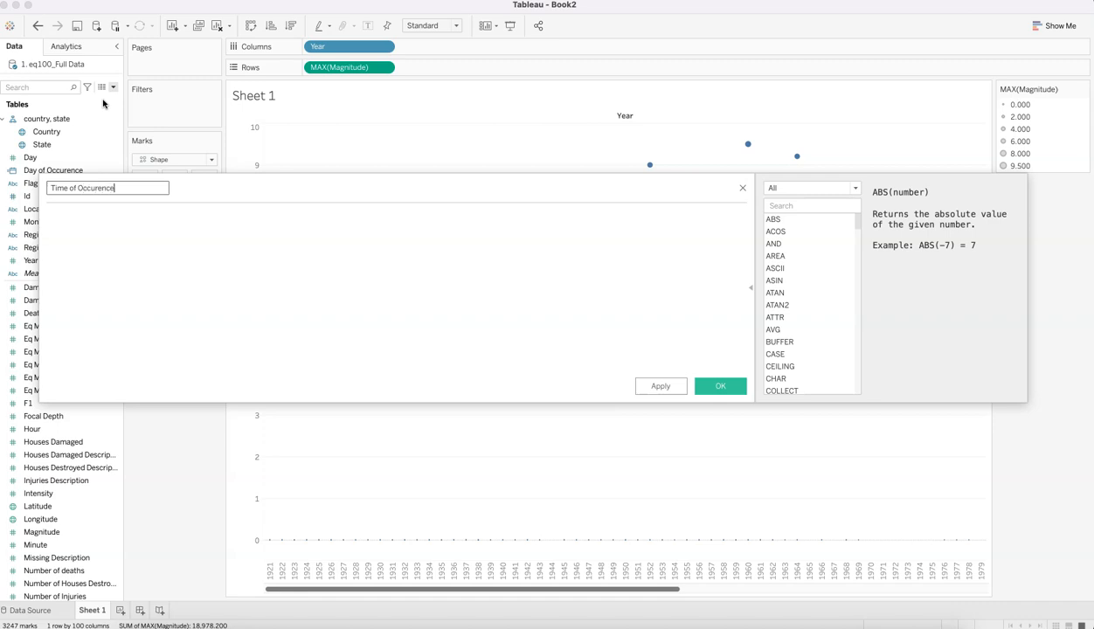
{"action": "key", "text": "Tab"}
{"action": "type", "text": "maket"}
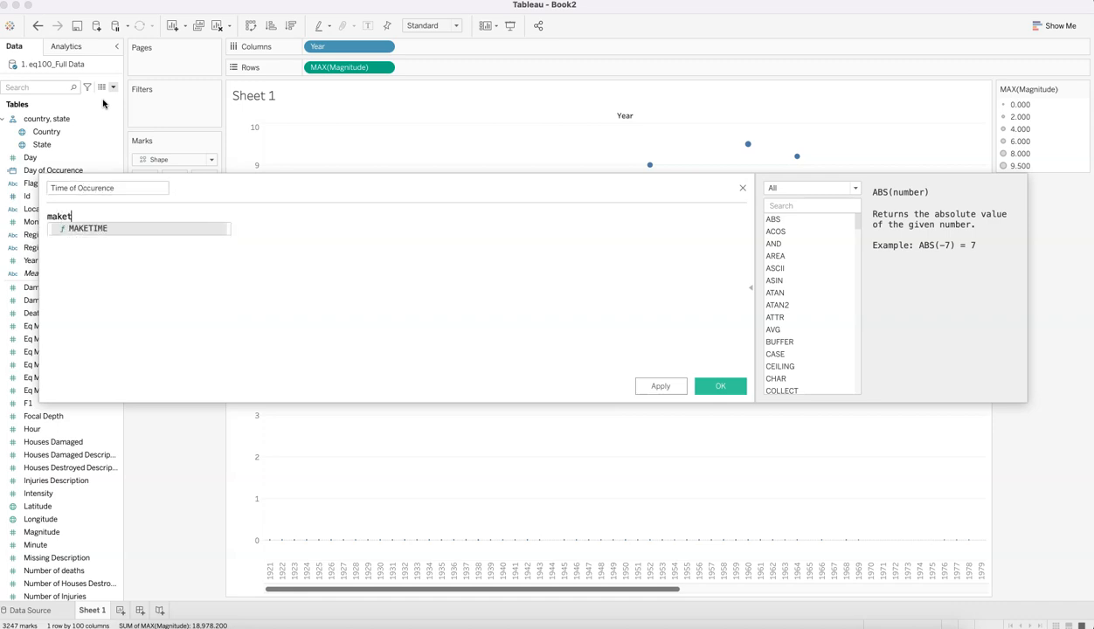
{"action": "key", "text": "Return"}
{"action": "type", "text": "hou"}
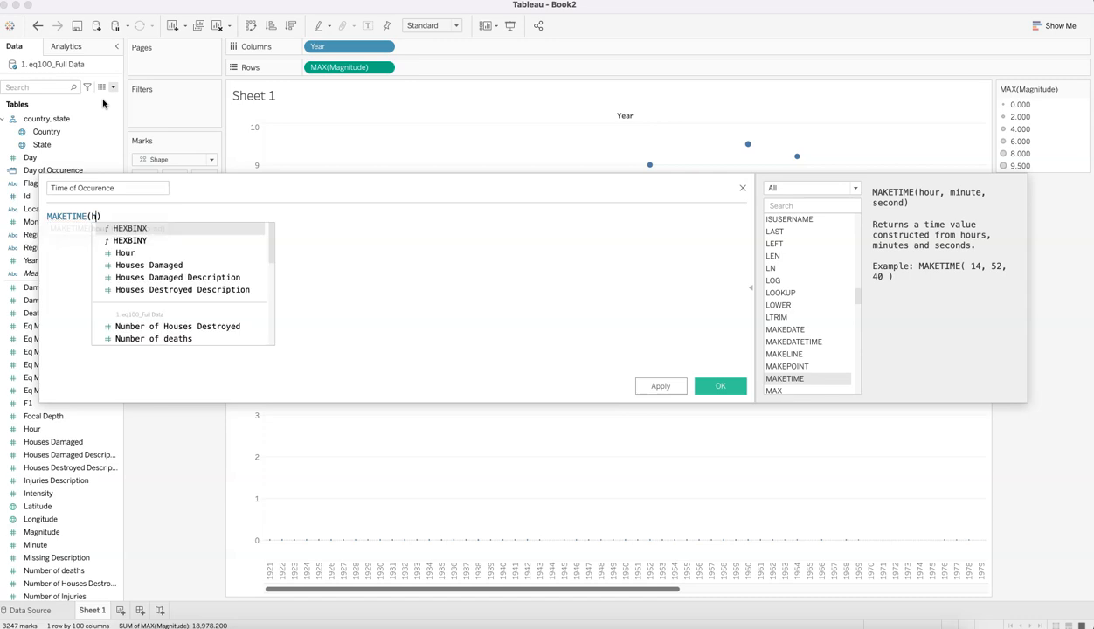
{"action": "key", "text": "Return"}
{"action": "type", "text": ","}
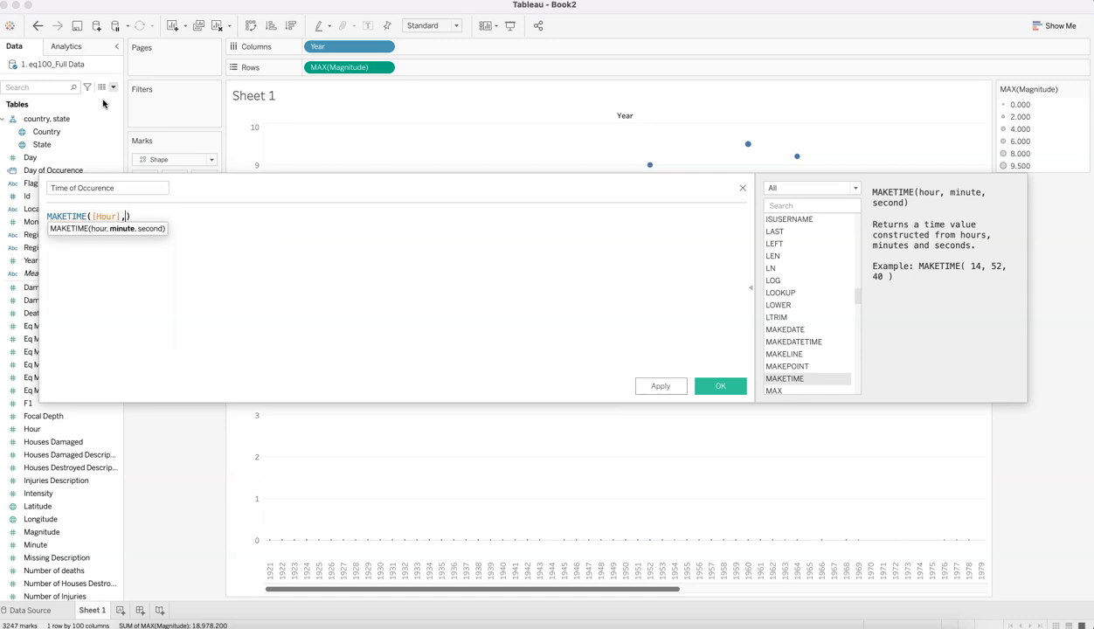
{"action": "type", "text": "min"}
{"action": "key", "text": "Return"}
{"action": "type", "text": ",se"}
{"action": "key", "text": "Return"}
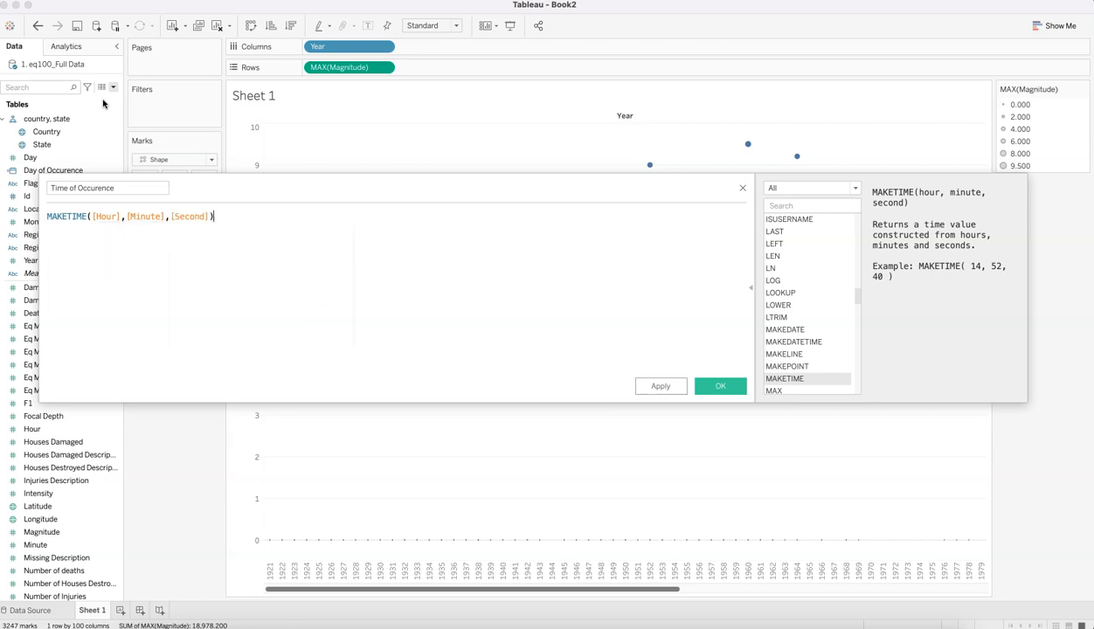
Read the error details of the Time of Occurence calculation, save the field, and find it in the data field list.
{"action": "left_click", "coordinate": [235, 221]}
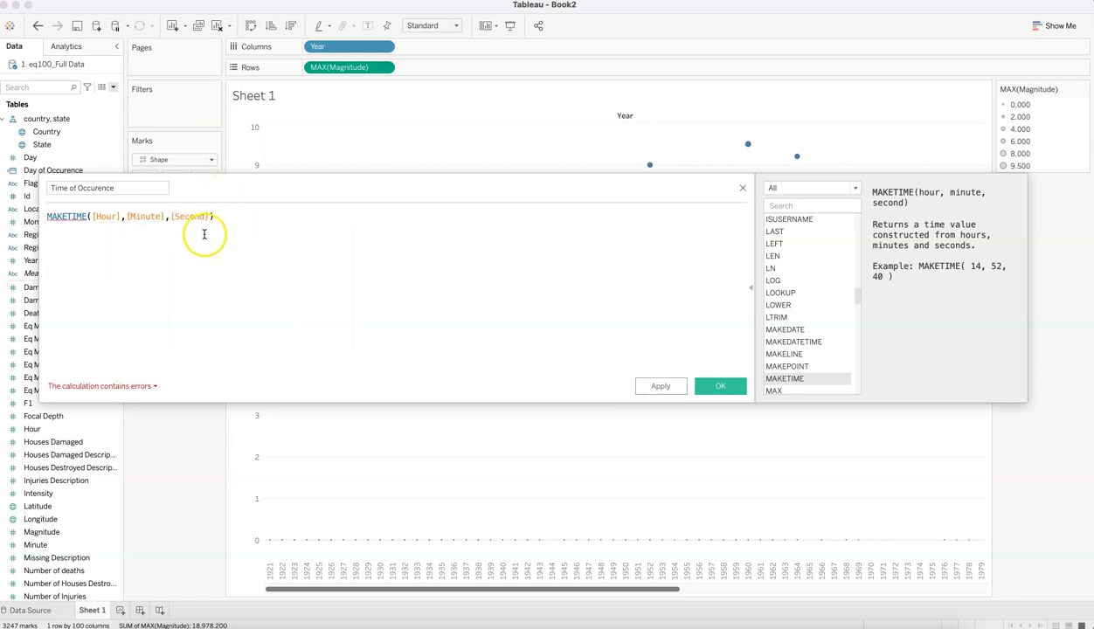
{"action": "left_click", "coordinate": [152, 387]}
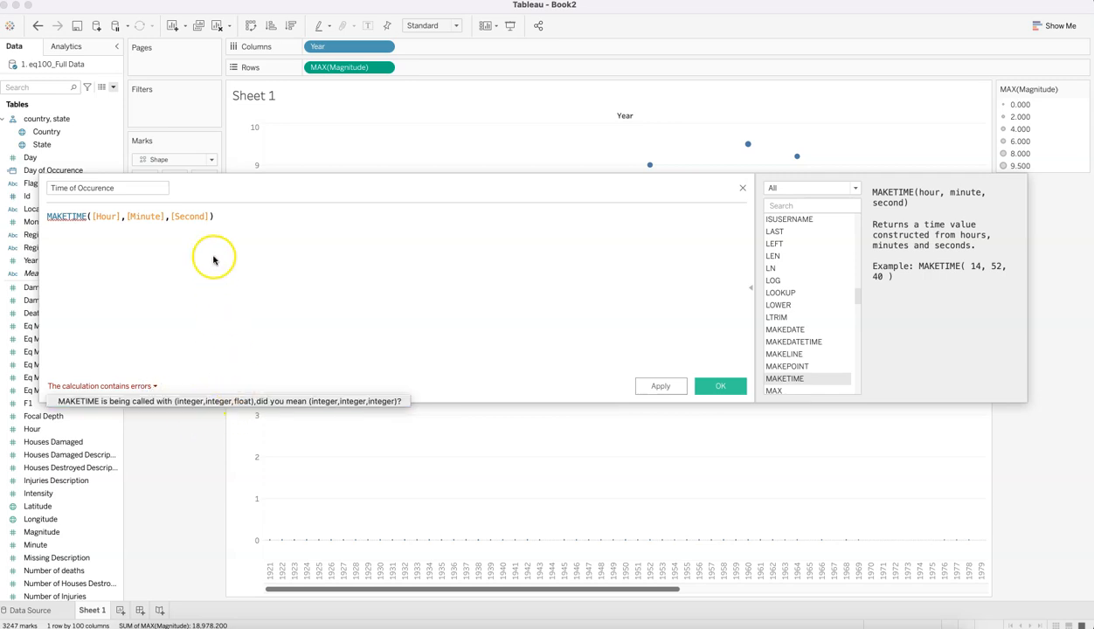
{"action": "left_click", "coordinate": [716, 386]}
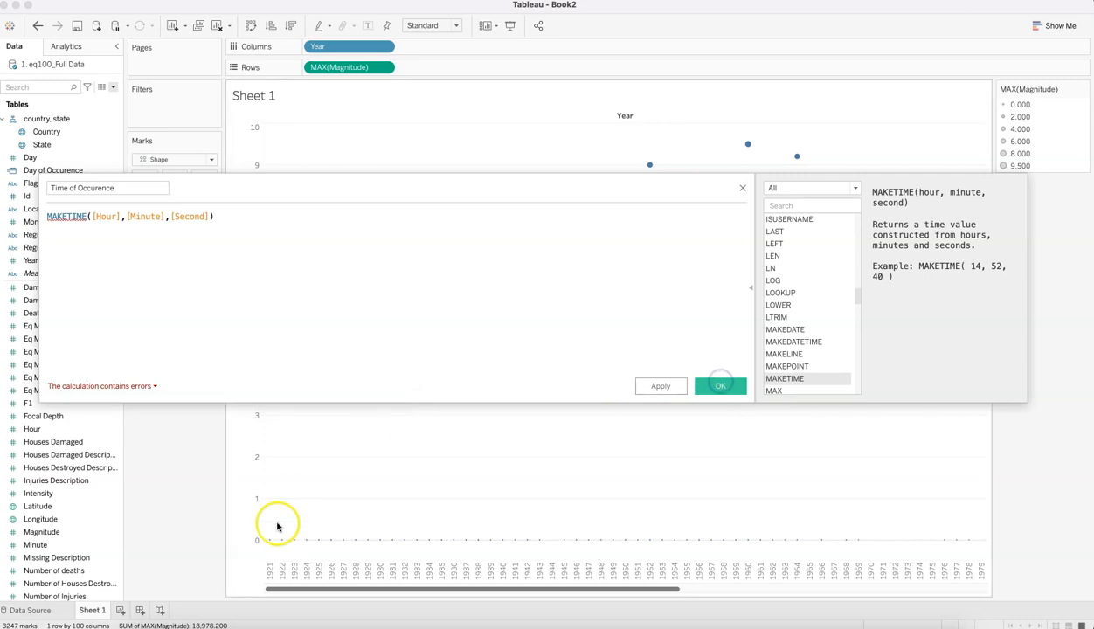
{"action": "left_click", "coordinate": [723, 386]}
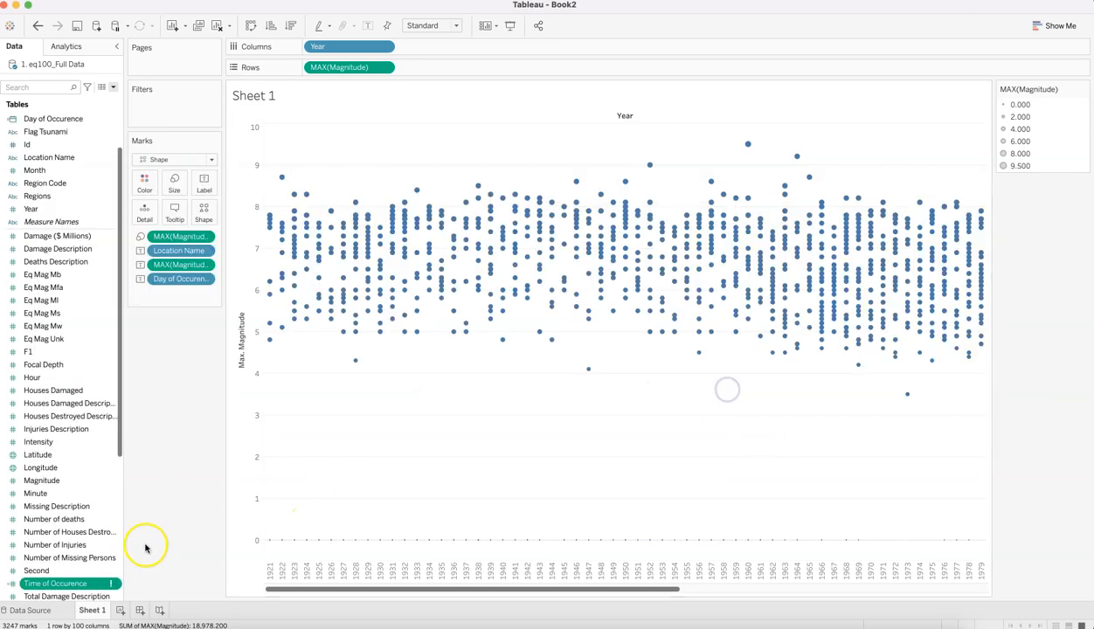
{"action": "scroll", "coordinate": [96, 542], "scroll_direction": "down", "scroll_amount": 3}
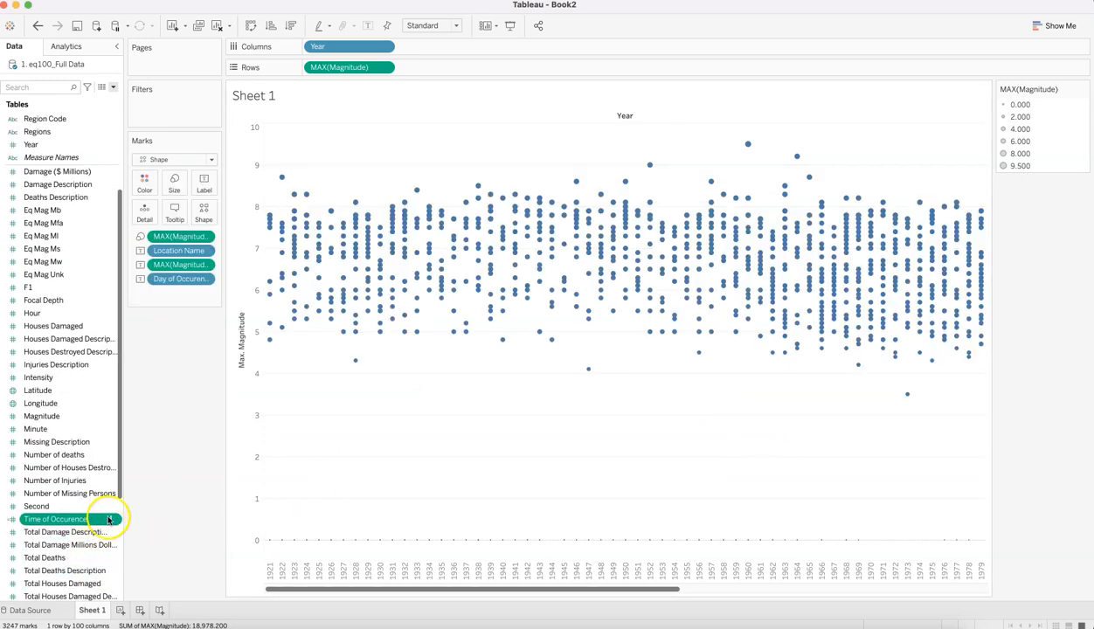
Change the data type of the Second field to Number (whole).
{"action": "right_click", "coordinate": [112, 506]}
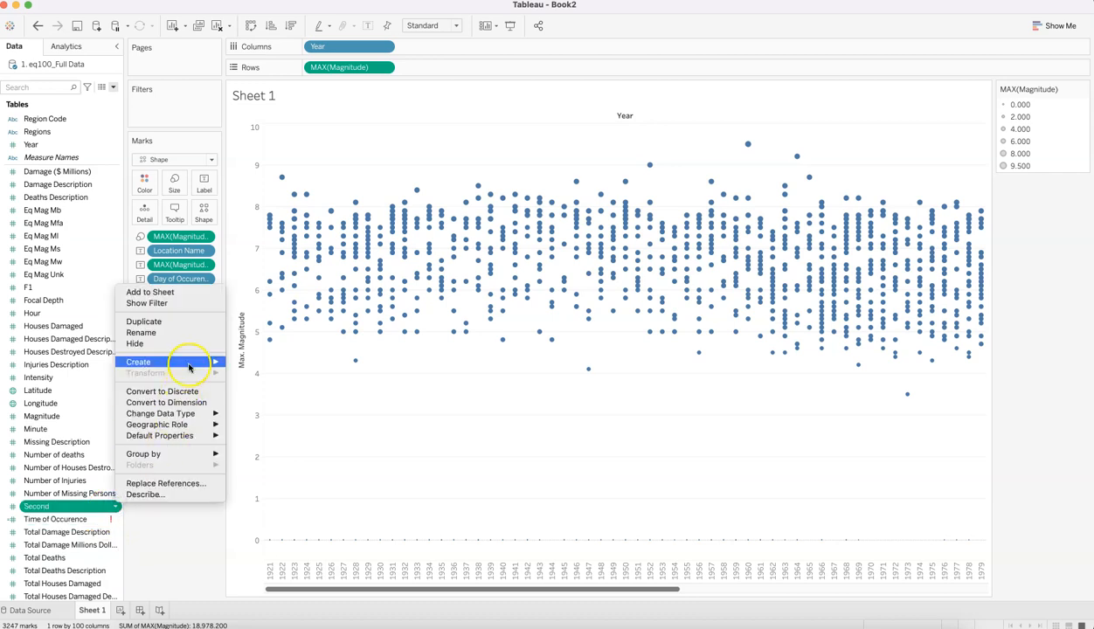
{"action": "mouse_move", "coordinate": [190, 413]}
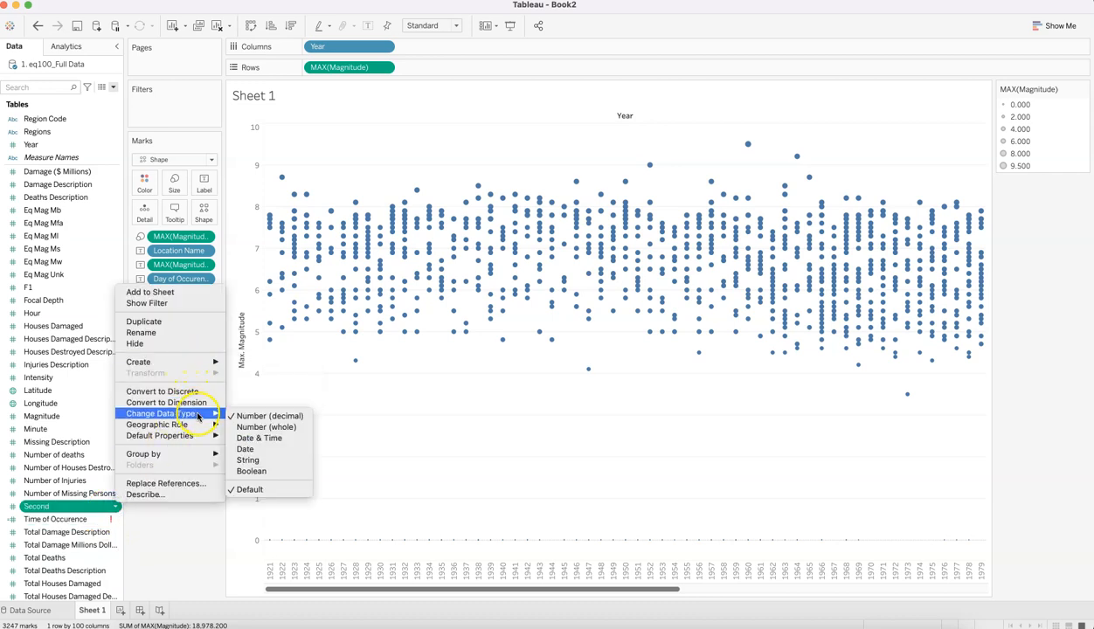
{"action": "left_click", "coordinate": [275, 427]}
{"action": "left_click", "coordinate": [96, 545]}
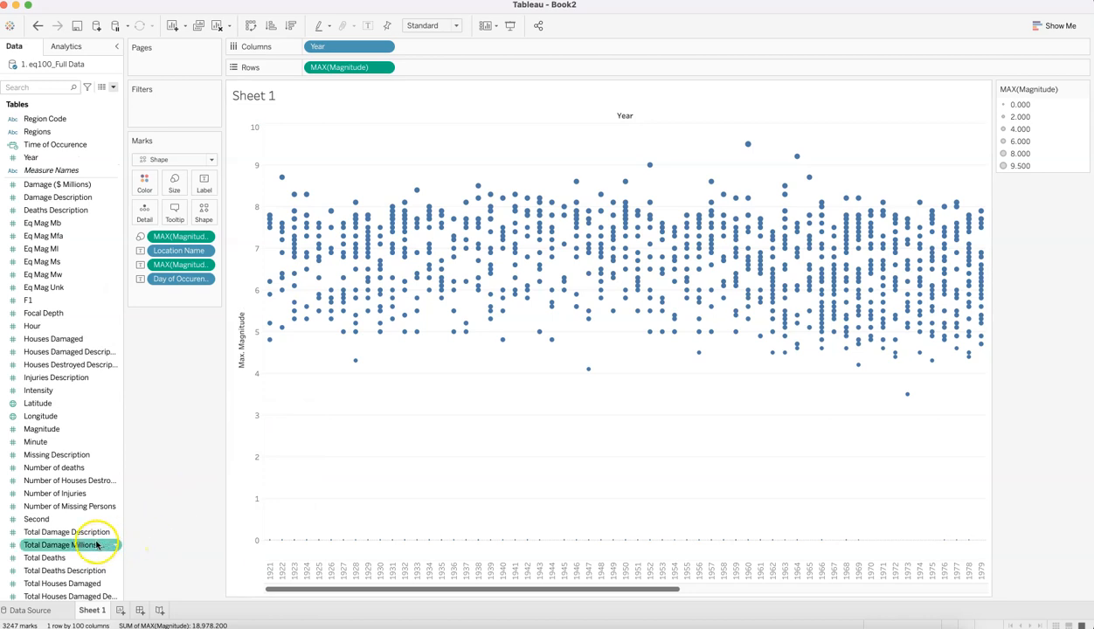
Add the Time of Occurence field to the labels of the chart marks.
{"action": "left_click", "coordinate": [101, 339]}
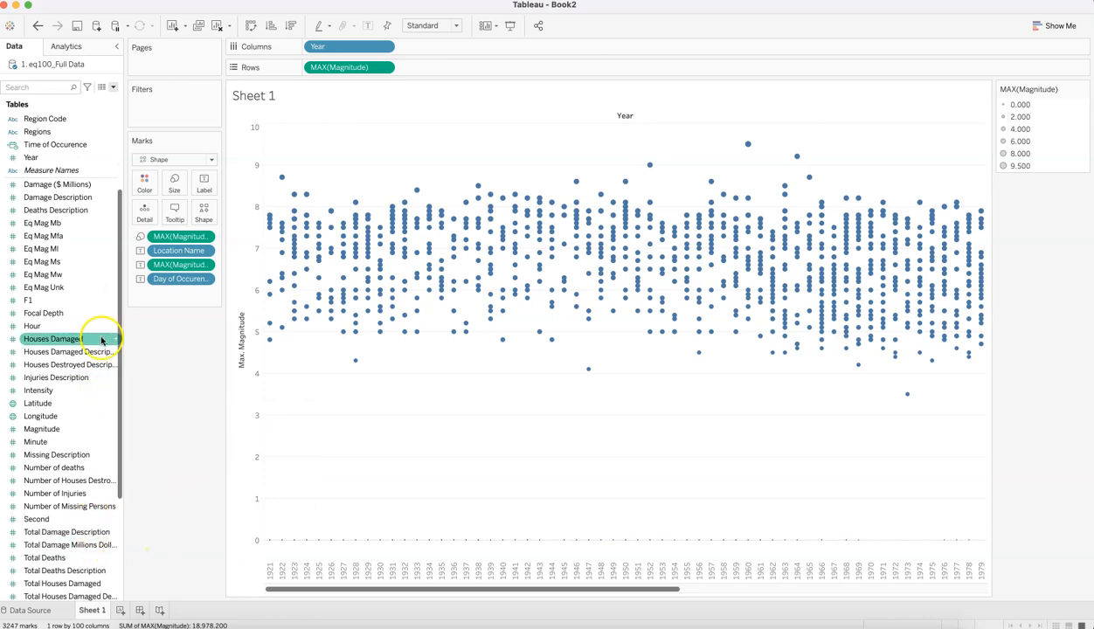
{"action": "scroll", "coordinate": [101, 340], "scroll_direction": "up", "scroll_amount": 3}
{"action": "left_click", "coordinate": [93, 236]}
{"action": "left_click_drag", "start_coordinate": [93, 236], "coordinate": [204, 184]}
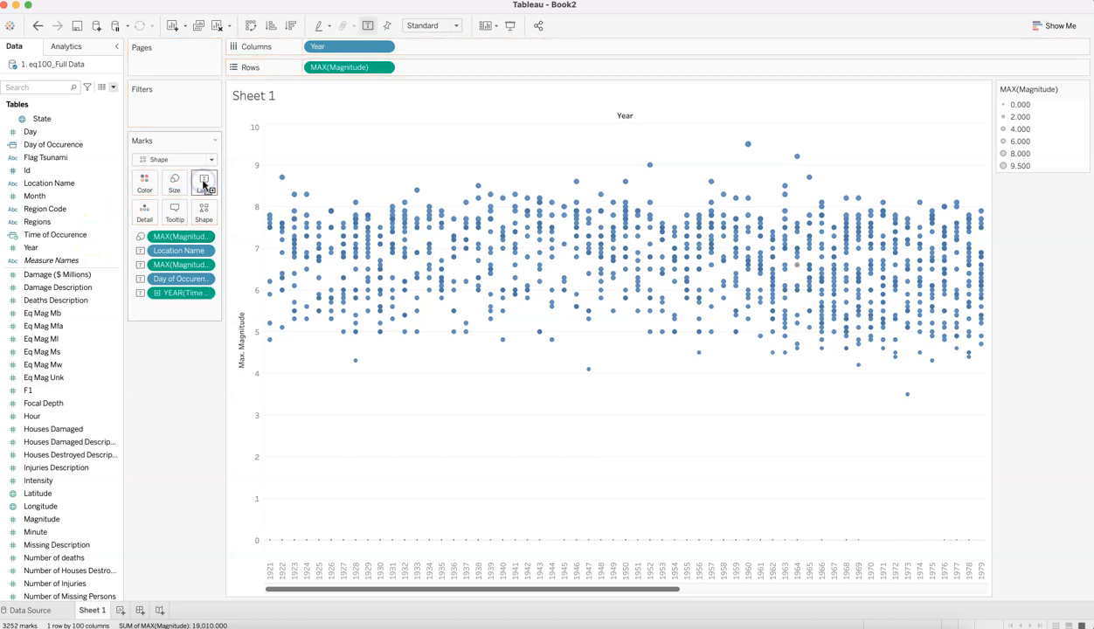
Make the Time of Occurence label field discrete and set it to Exact Date.
{"action": "left_click", "coordinate": [206, 294]}
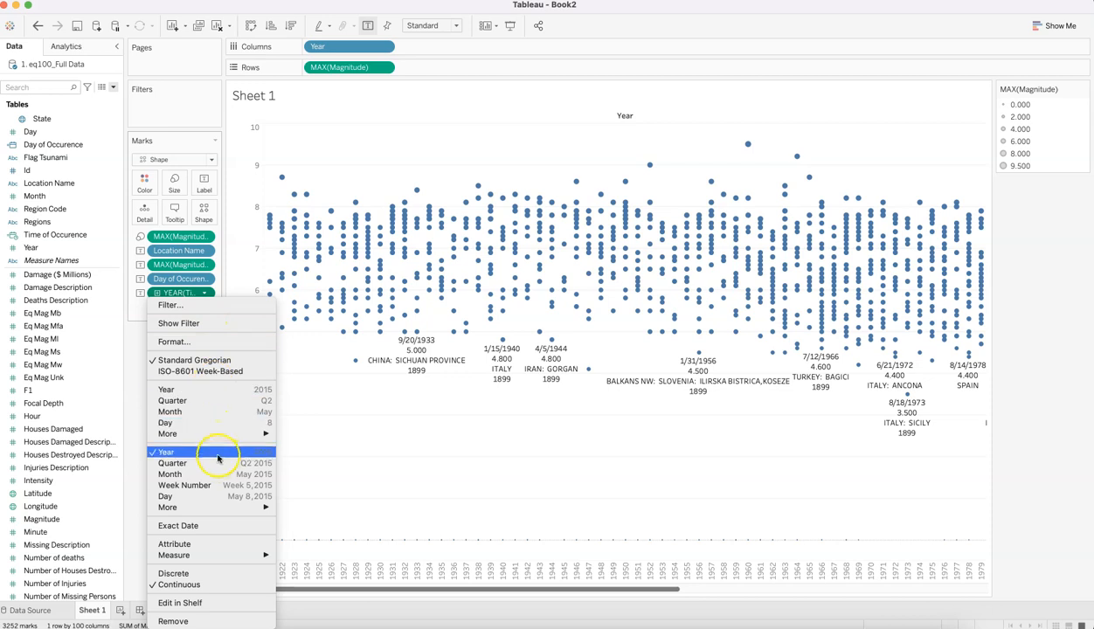
{"action": "mouse_move", "coordinate": [225, 504]}
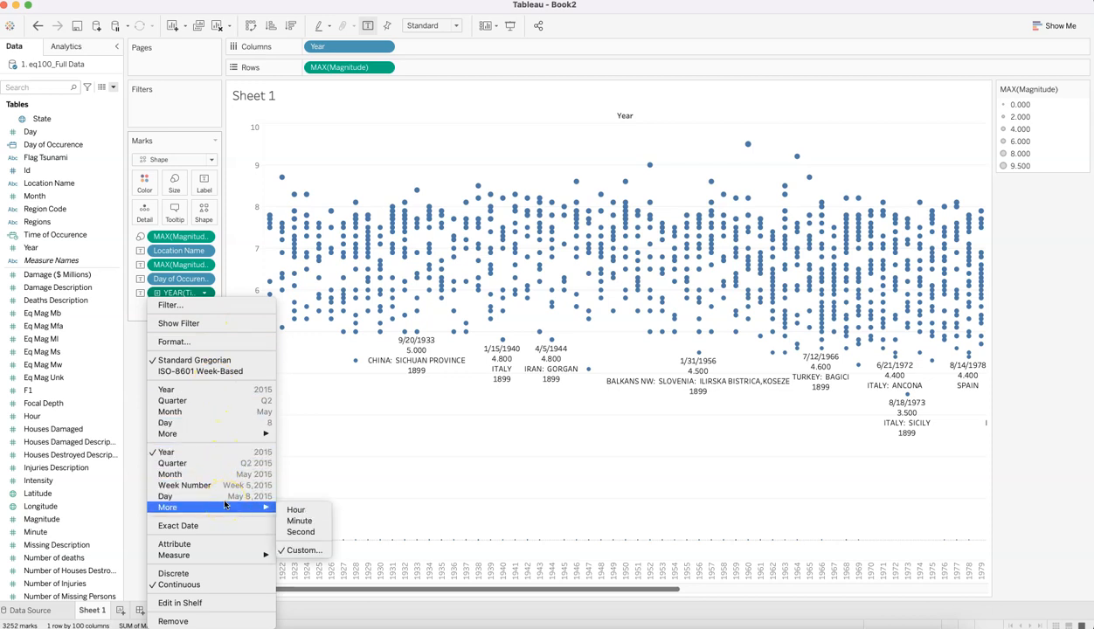
{"action": "left_click", "coordinate": [208, 584]}
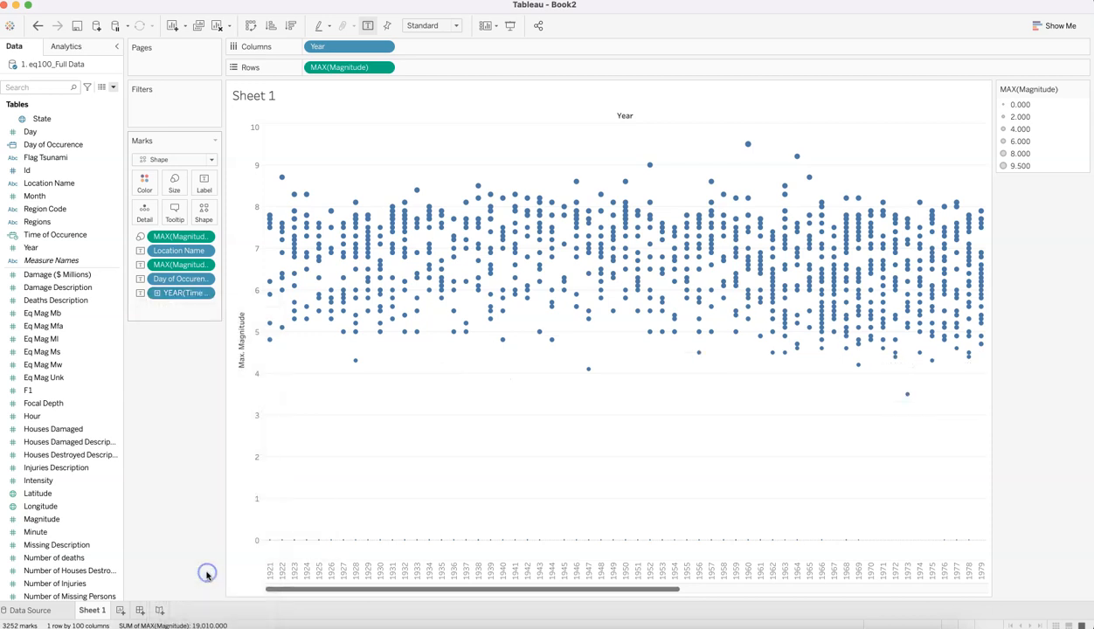
{"action": "left_click", "coordinate": [207, 292]}
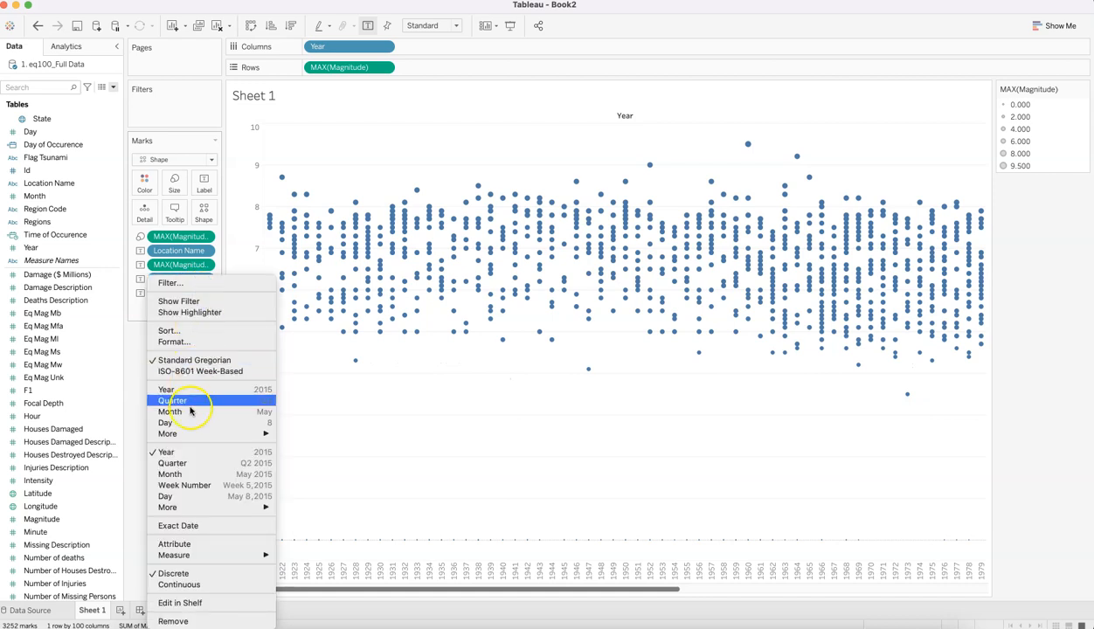
{"action": "mouse_move", "coordinate": [202, 435]}
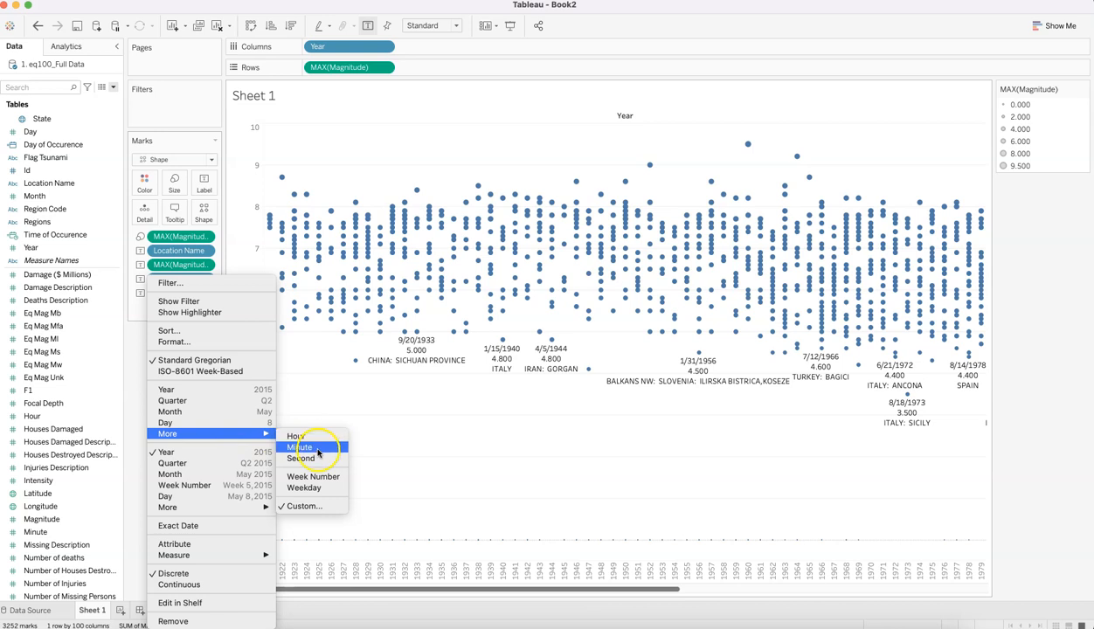
{"action": "left_click", "coordinate": [215, 527]}
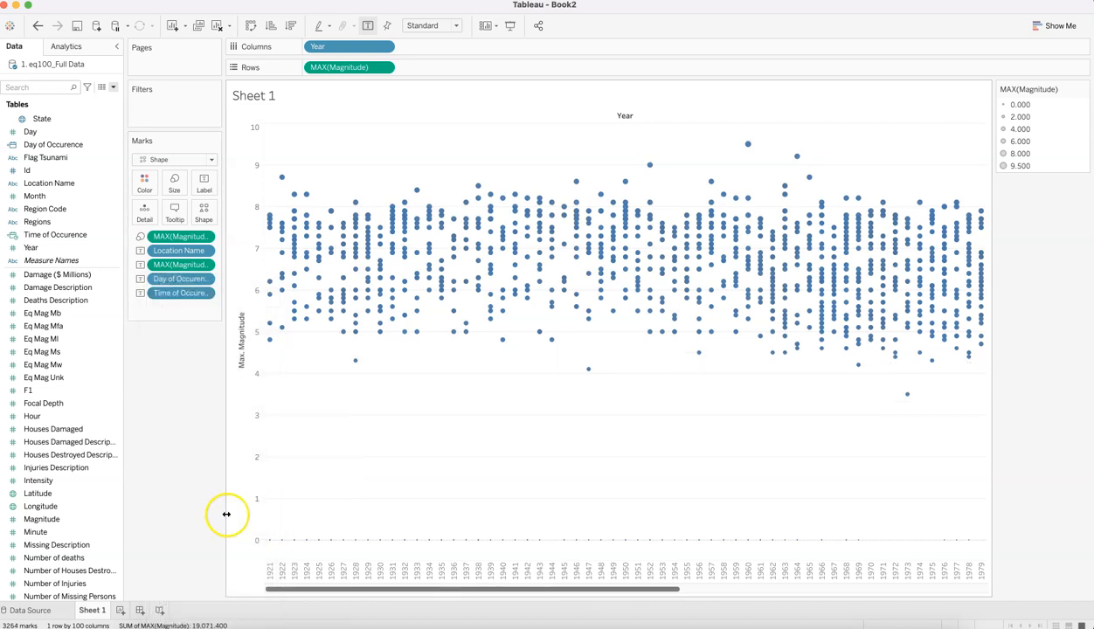
Inspect the tooltips of a few marks and turn off the mark labels on the chart.
{"action": "mouse_move", "coordinate": [357, 366]}
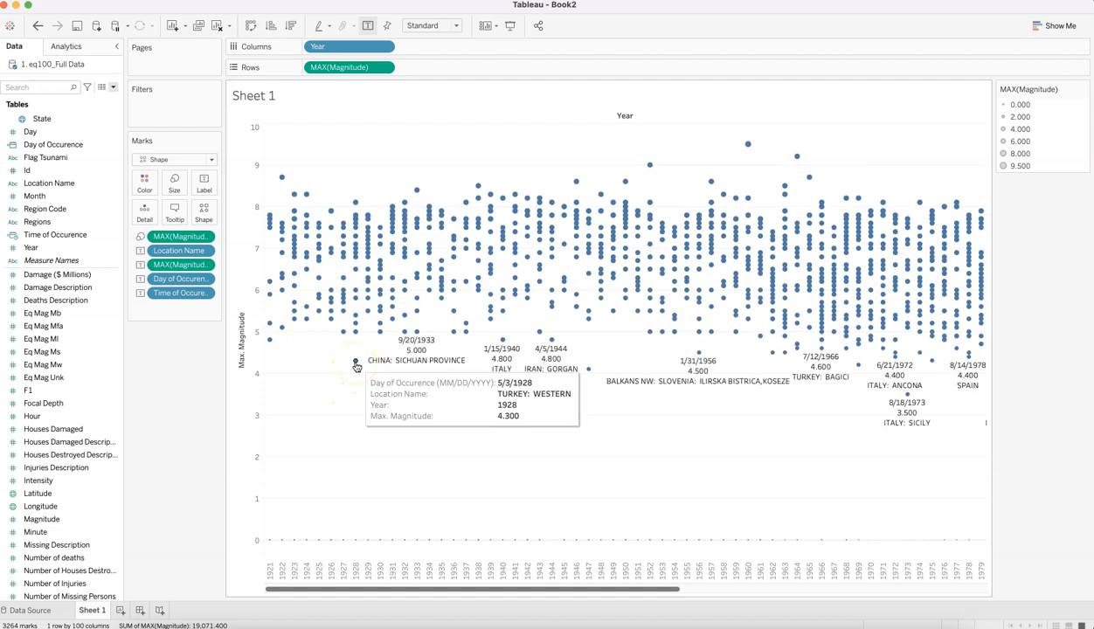
{"action": "mouse_move", "coordinate": [382, 326]}
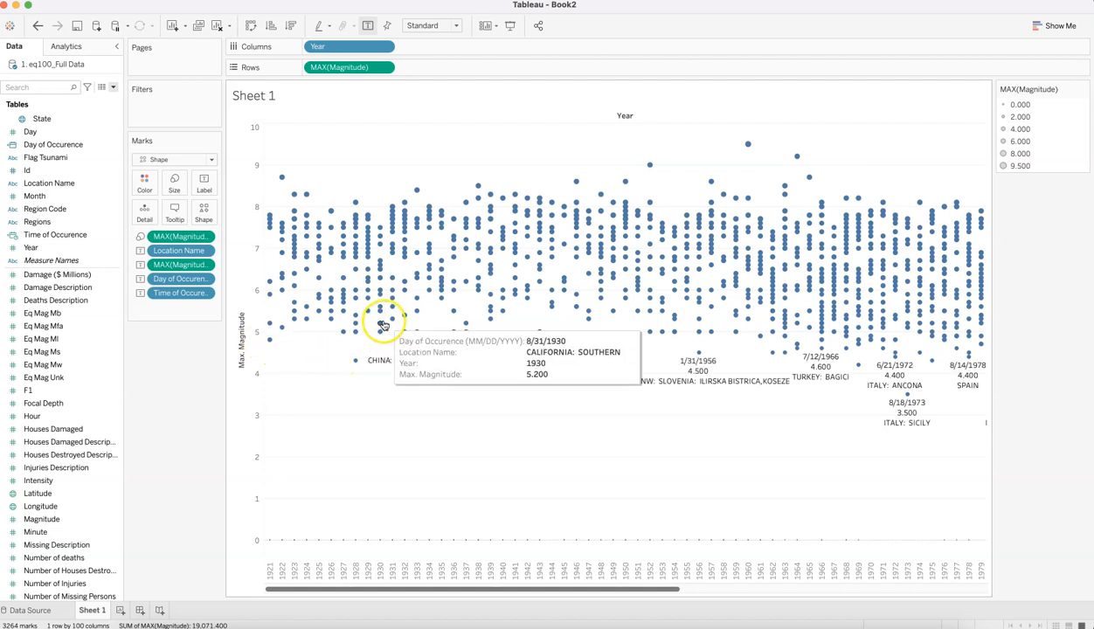
{"action": "left_click", "coordinate": [204, 183]}
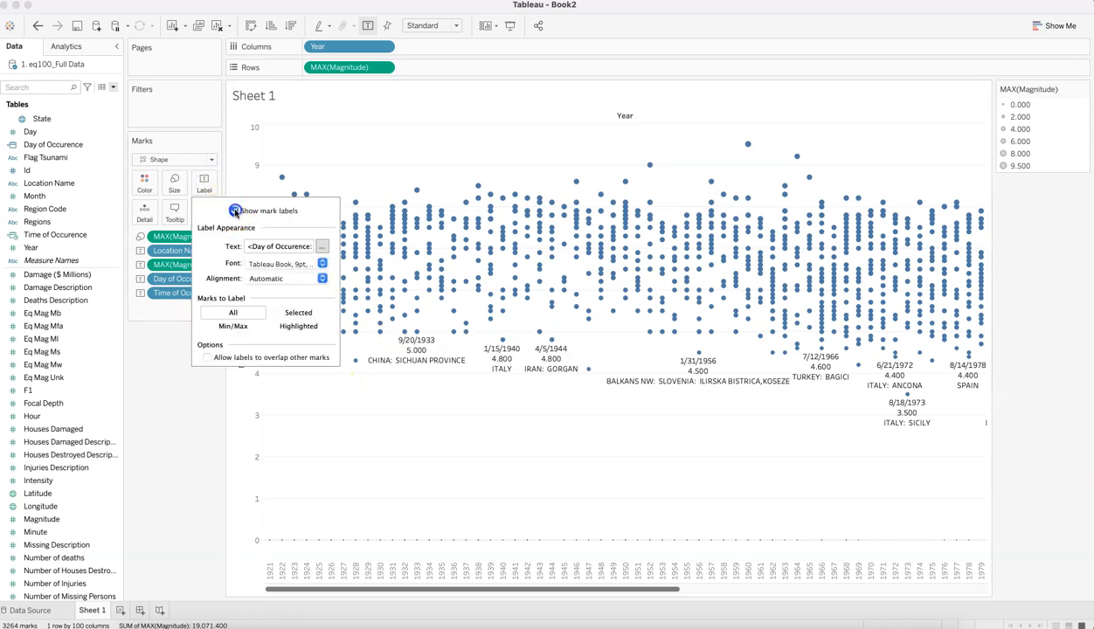
{"action": "left_click", "coordinate": [235, 210]}
{"action": "left_click", "coordinate": [171, 488]}
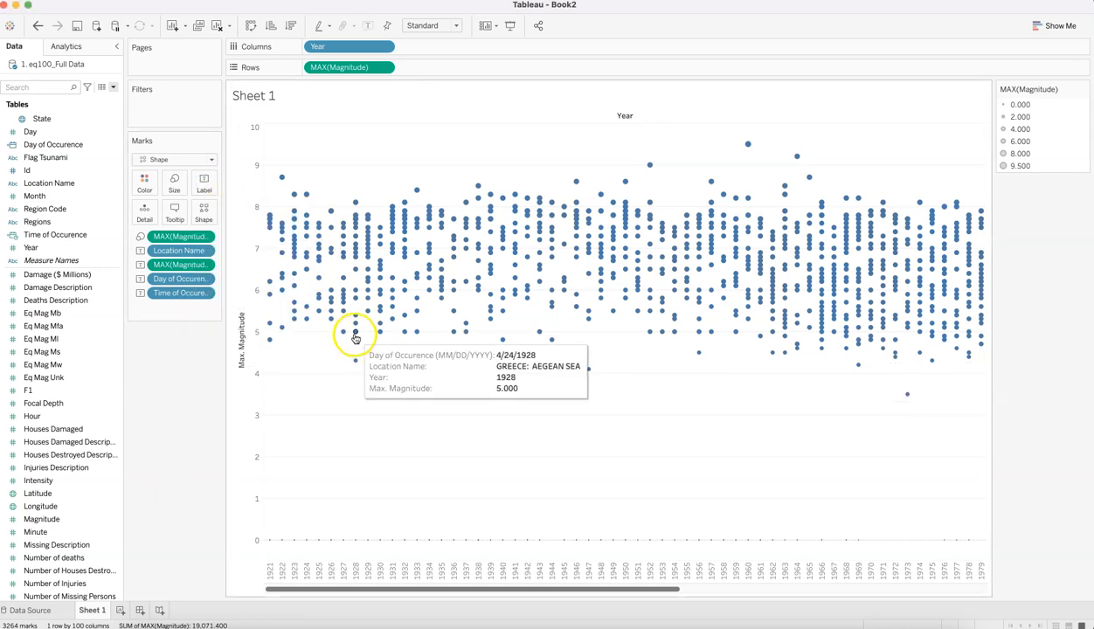
Edit the tooltip to insert the Time of Occurence field on a new line below Day of Occurence.
{"action": "left_click", "coordinate": [179, 214]}
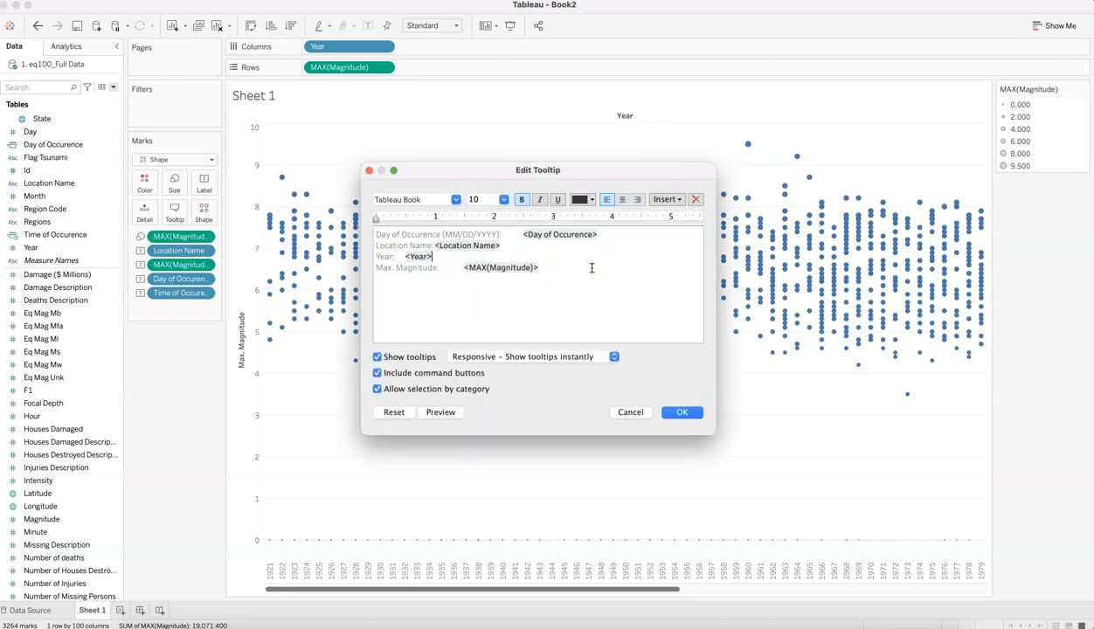
{"action": "key", "text": "Up"}
{"action": "key", "text": "Up"}
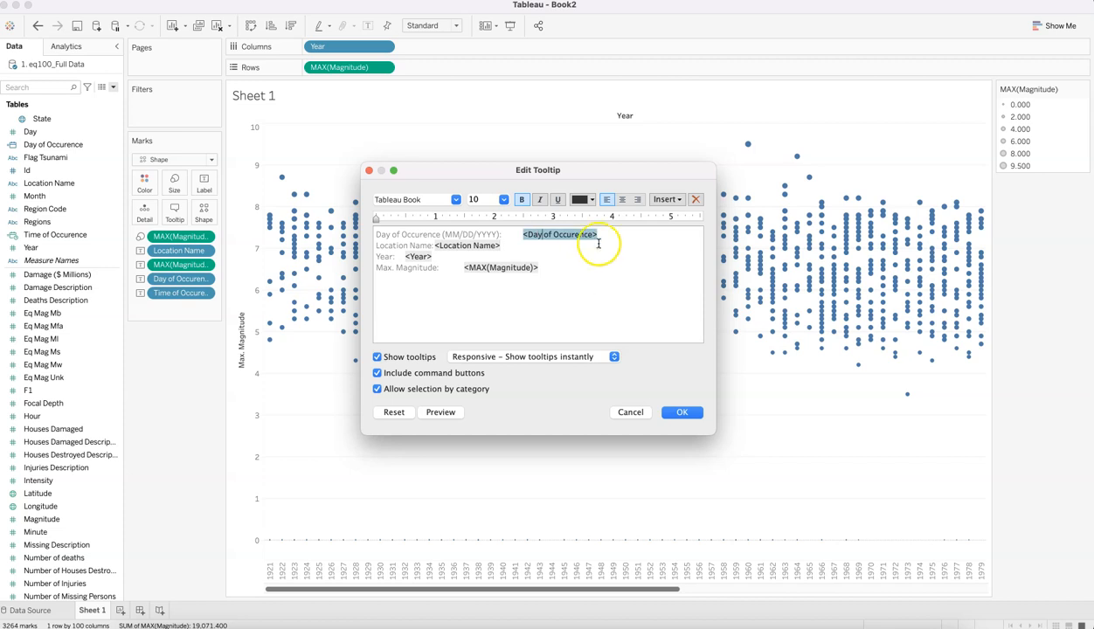
{"action": "left_click", "coordinate": [600, 236]}
{"action": "key", "text": "Return"}
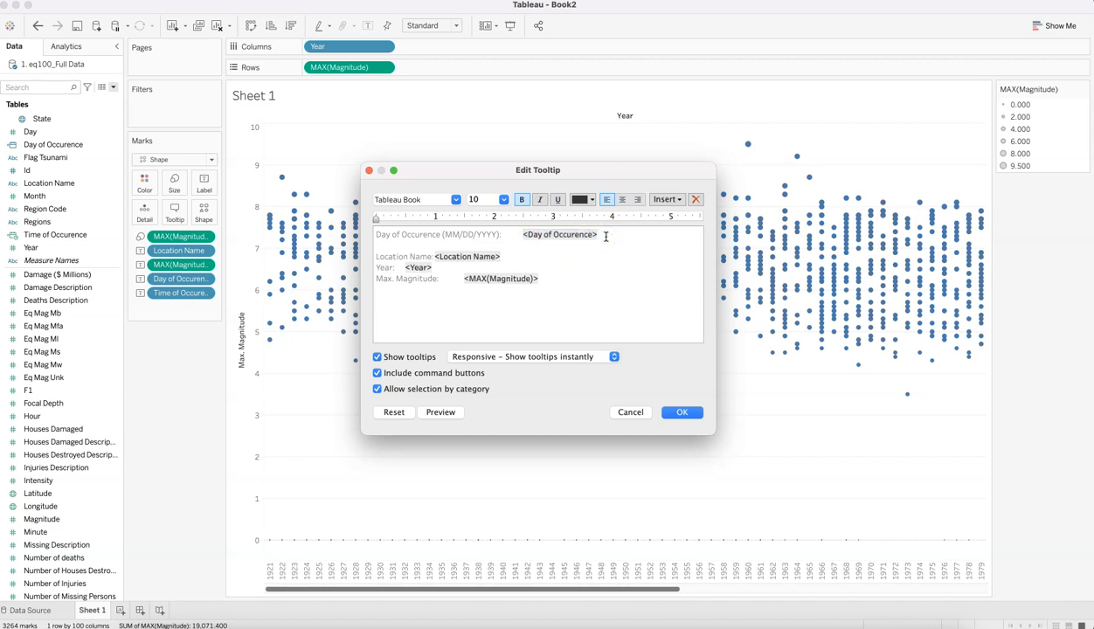
{"action": "left_click", "coordinate": [667, 200]}
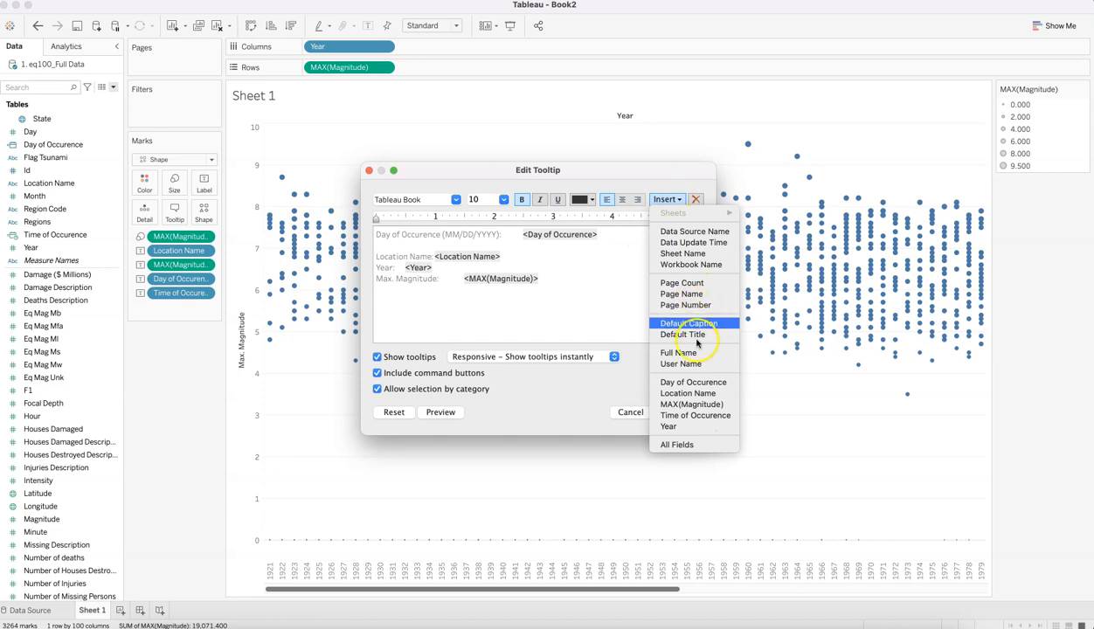
{"action": "left_click", "coordinate": [704, 416]}
{"action": "left_click", "coordinate": [530, 280]}
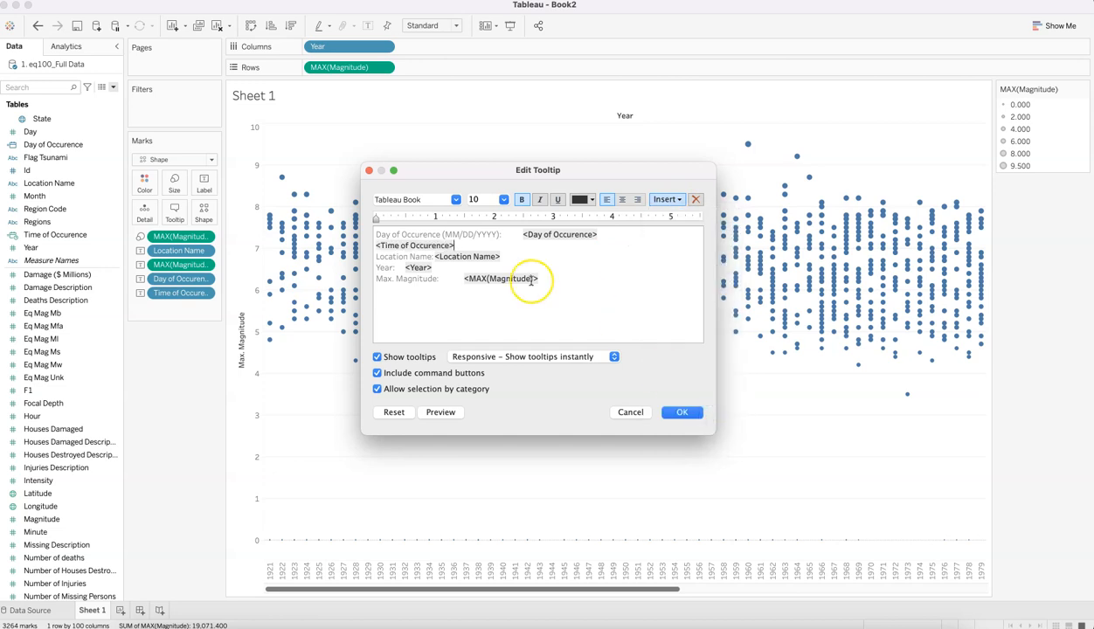
{"action": "type", "text": "Time of"}
{"action": "key", "text": "BackSpace"}
{"action": "key", "text": "BackSpace"}
{"action": "key", "text": "BackSpace"}
{"action": "key", "text": "BackSpace"}
{"action": "key", "text": "BackSpace"}
{"action": "key", "text": "BackSpace"}
{"action": "key", "text": "BackSpace"}
{"action": "key", "text": "BackSpace"}
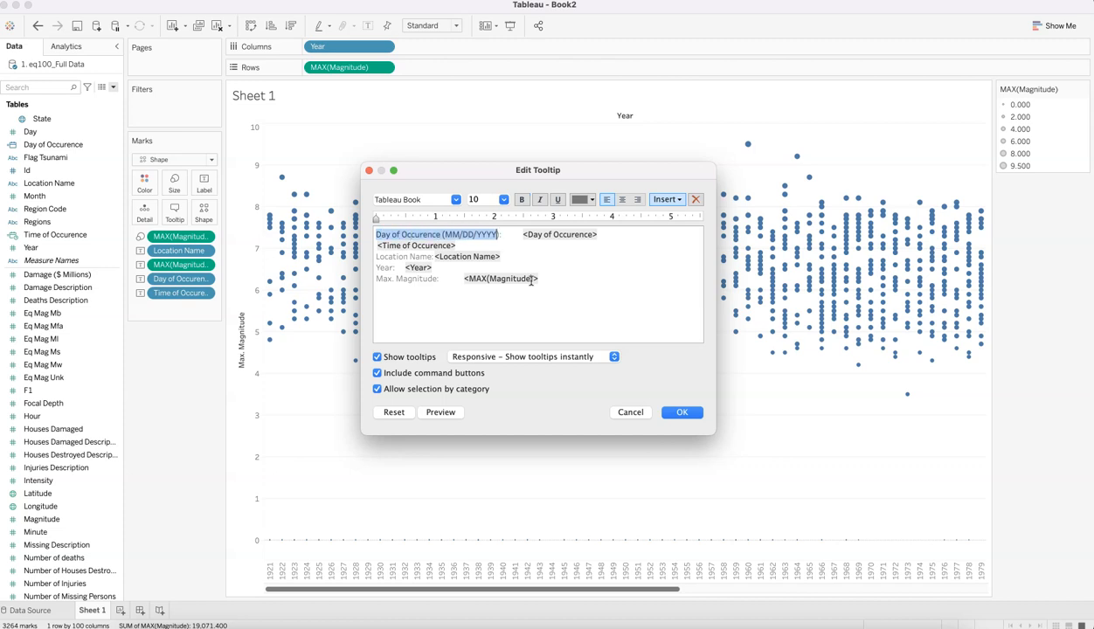
Copy the caption "Day of Occurence (MM/DD/YYYY):" in front of the Time of Occurence field in the tooltip.
{"action": "key", "text": "Down"}
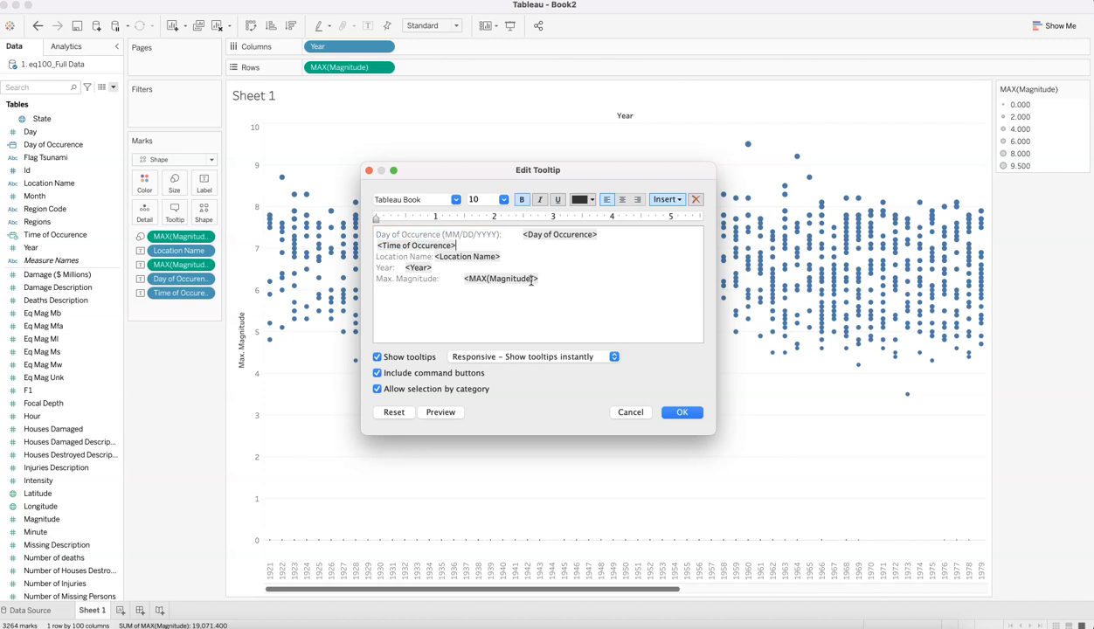
{"action": "key", "text": "super+Left"}
{"action": "type", "text": "Day of Occurence (MM/DD/YYYY):"}
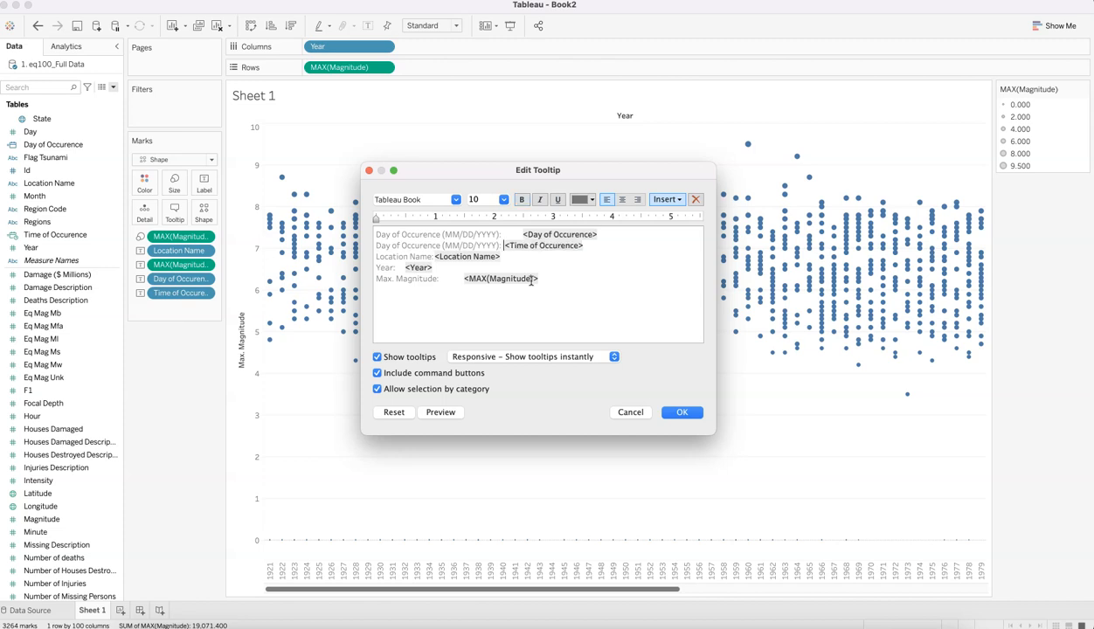
Reword the copied caption on the second tooltip line as "Time of Occurence (HH:MM:SS):".
{"action": "left_click", "coordinate": [389, 242]}
{"action": "key", "text": "BackSpace"}
{"action": "key", "text": "BackSpace"}
{"action": "key", "text": "BackSpace"}
{"action": "type", "text": "Time"}
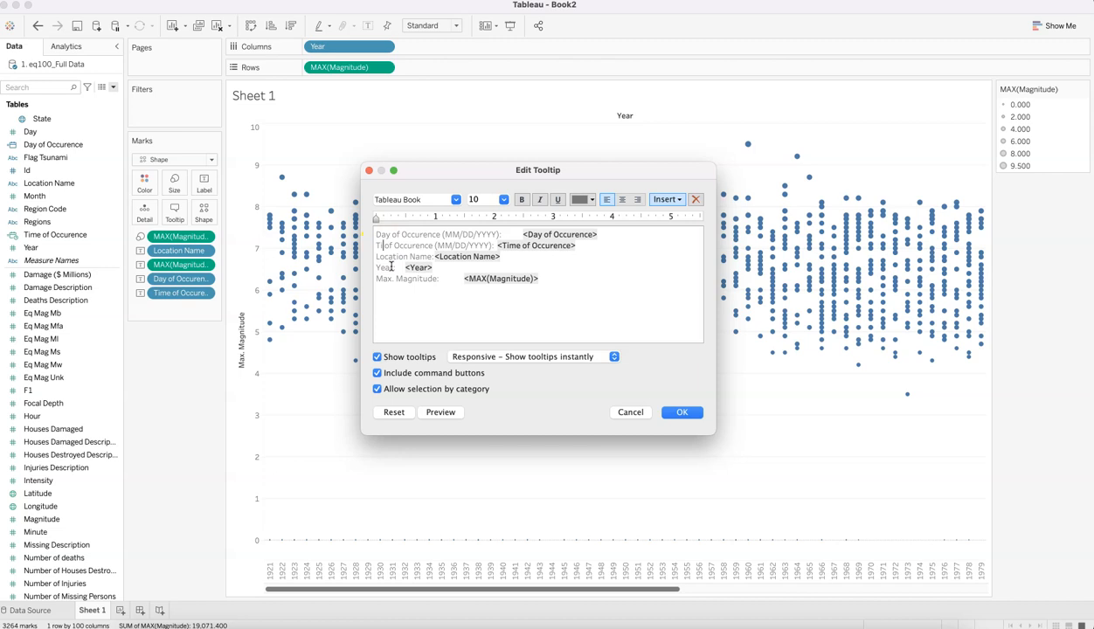
{"action": "left_click_drag", "start_coordinate": [449, 247], "coordinate": [494, 248]}
{"action": "type", "text": "HH"}
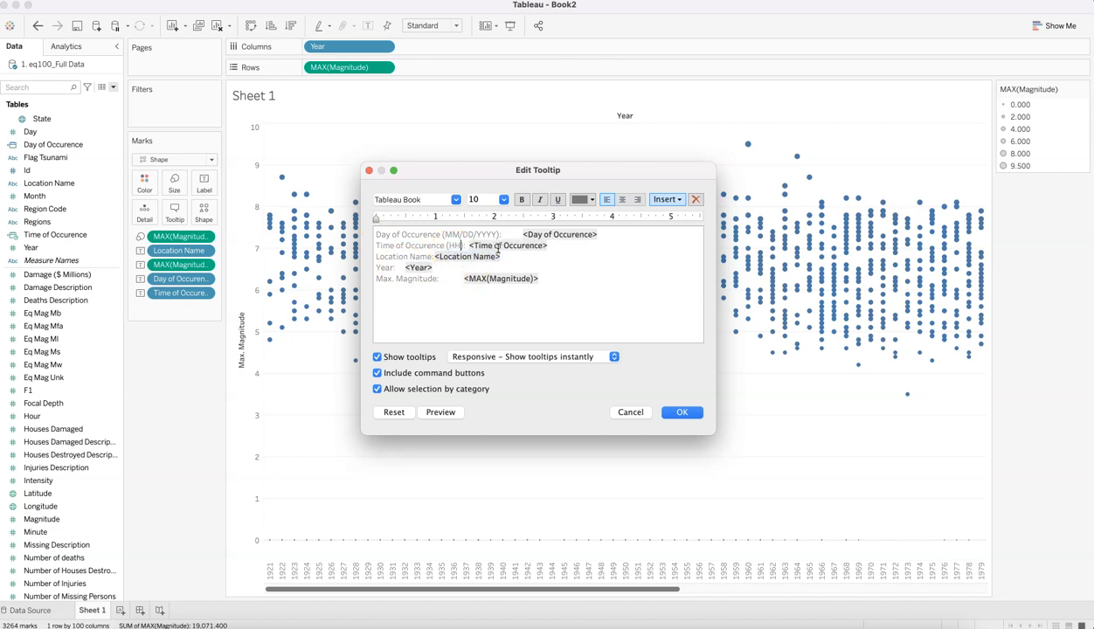
{"action": "type", "text": ":MM:SS"}
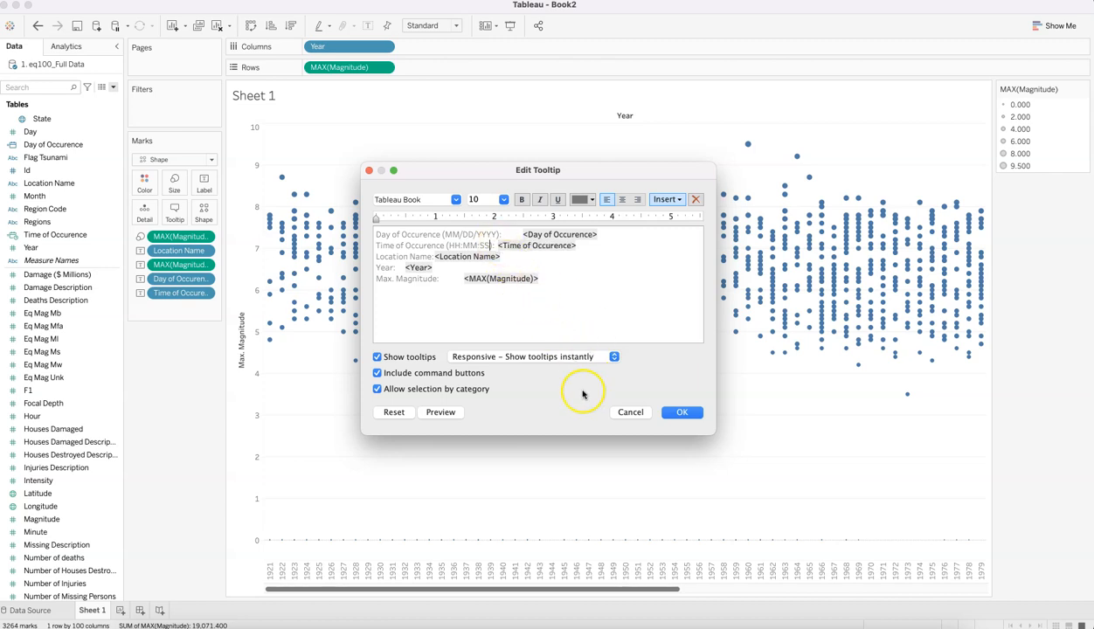
Preview the edited tooltip and apply it to the chart.
{"action": "left_click", "coordinate": [442, 412]}
{"action": "left_click_drag", "start_coordinate": [396, 246], "coordinate": [554, 245]}
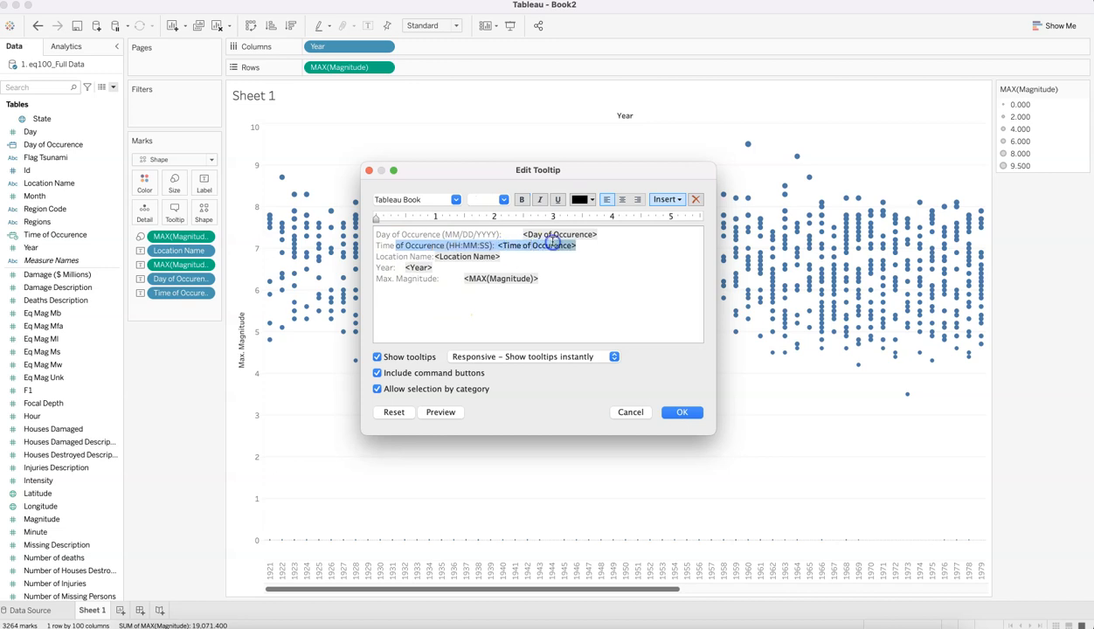
{"action": "left_click", "coordinate": [599, 252]}
{"action": "left_click", "coordinate": [673, 412]}
{"action": "left_click", "coordinate": [673, 412]}
{"action": "left_click", "coordinate": [203, 461]}
{"action": "left_click", "coordinate": [101, 259]}
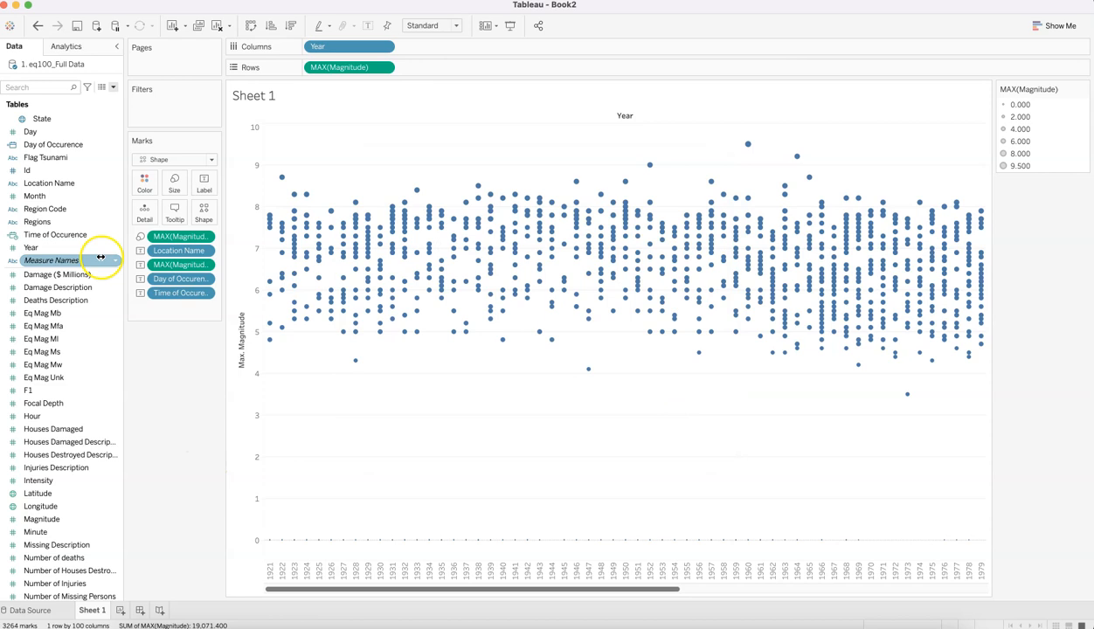
Create a new worksheet and place the Time of Occurence field on Rows.
{"action": "left_click", "coordinate": [113, 236]}
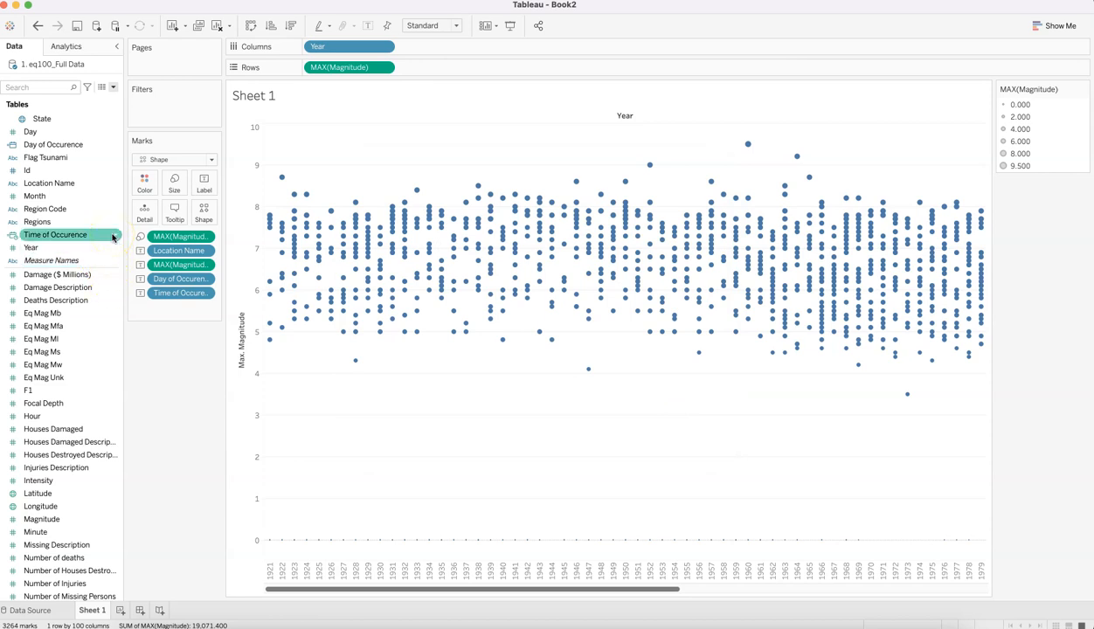
{"action": "left_click", "coordinate": [121, 610]}
{"action": "left_click", "coordinate": [85, 213]}
{"action": "left_click_drag", "start_coordinate": [88, 235], "coordinate": [361, 69]}
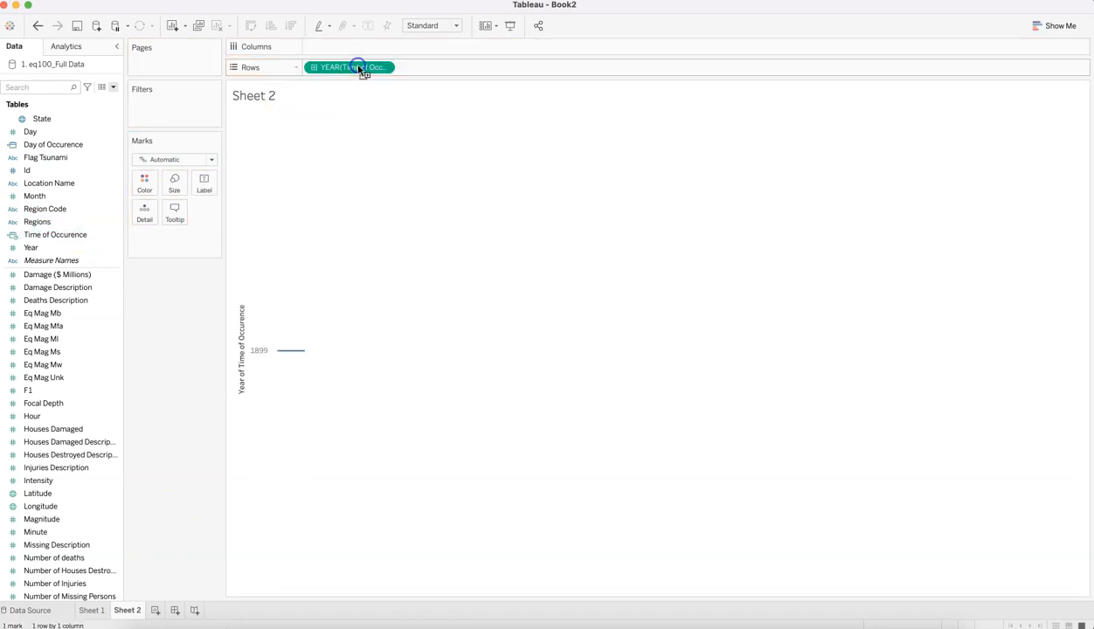
Make the Time of Occurence field on Rows discrete and set it to Exact Date.
{"action": "left_click", "coordinate": [384, 67]}
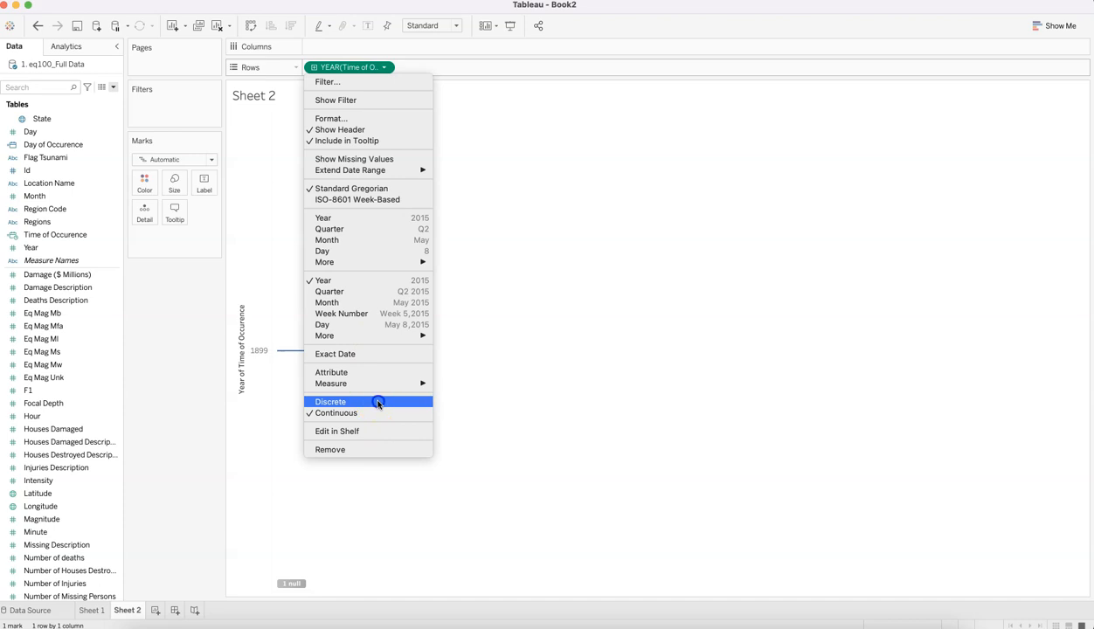
{"action": "left_click", "coordinate": [378, 402]}
{"action": "left_click", "coordinate": [383, 67]}
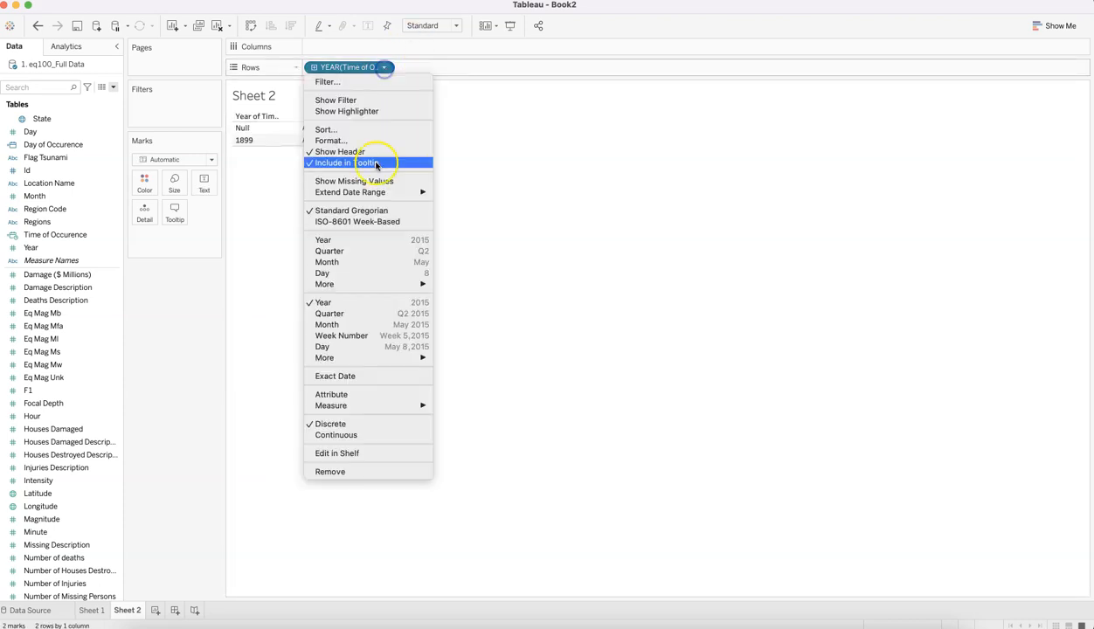
{"action": "left_click", "coordinate": [362, 376]}
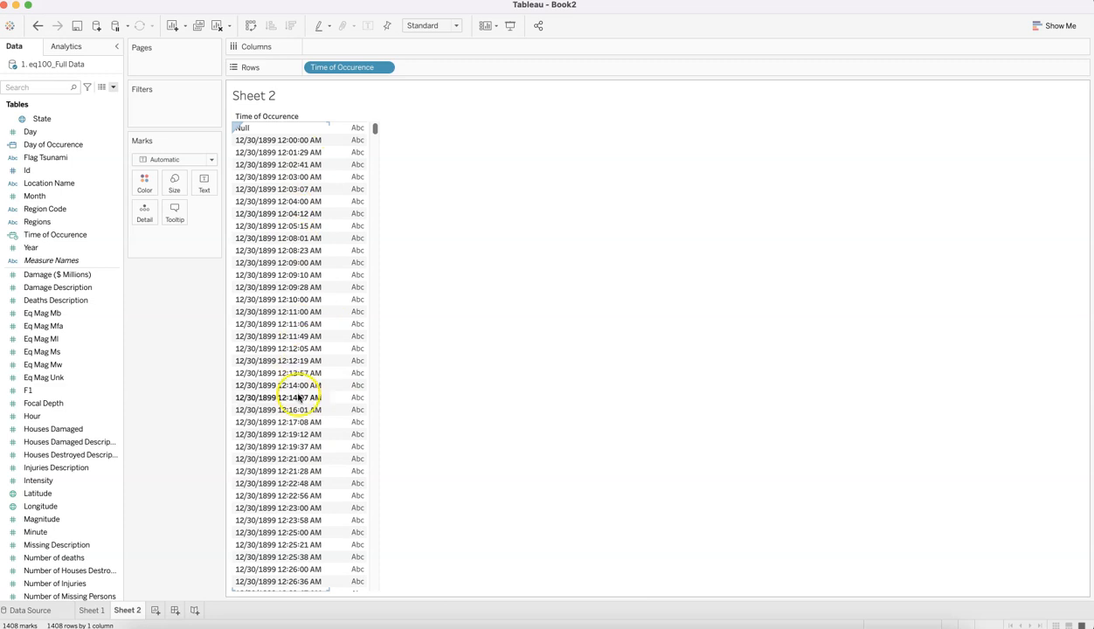
Switch the Time of Occurence field on Rows to the Hour date part.
{"action": "left_click", "coordinate": [384, 70]}
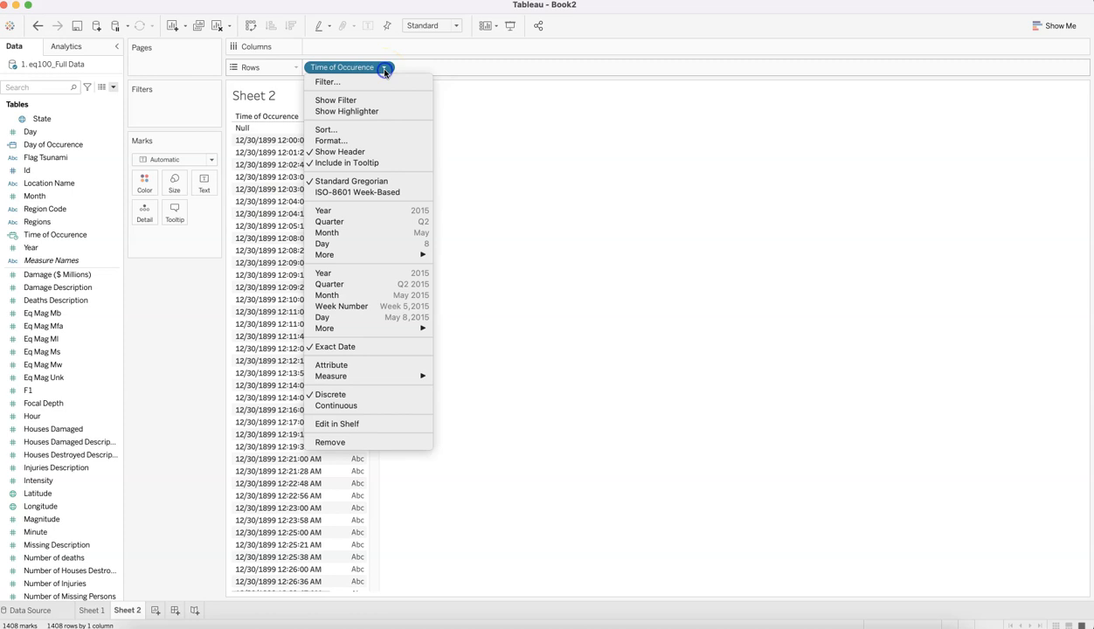
{"action": "mouse_move", "coordinate": [376, 254]}
{"action": "left_click", "coordinate": [449, 258]}
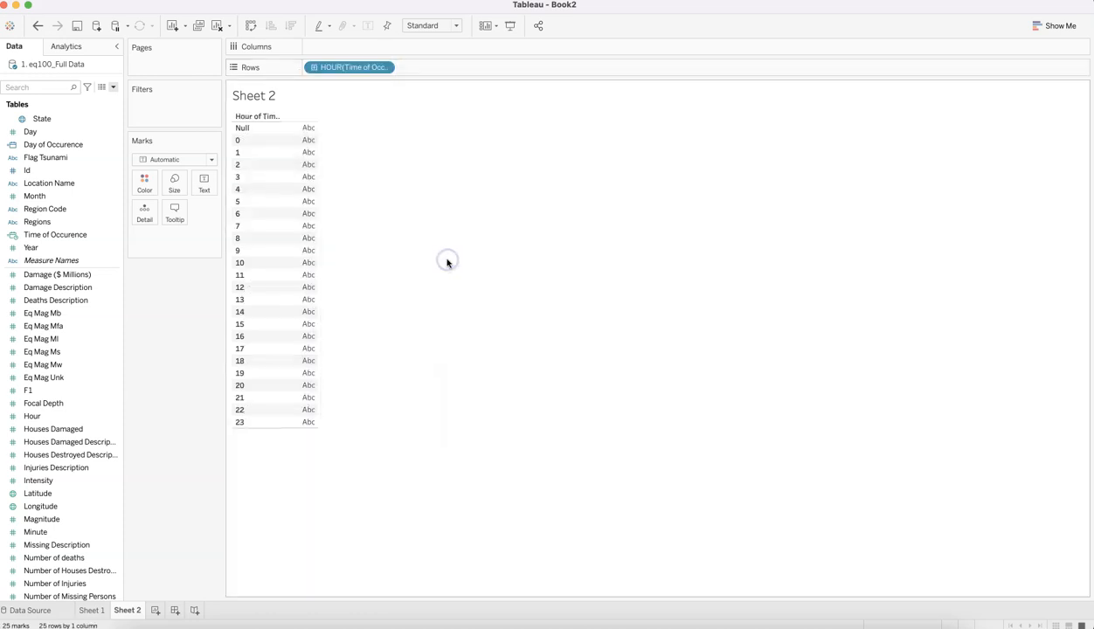
Give the Time of Occurence field on Rows a custom date detail of Exact Date and make it discrete.
{"action": "left_click", "coordinate": [384, 68]}
{"action": "mouse_move", "coordinate": [389, 276]}
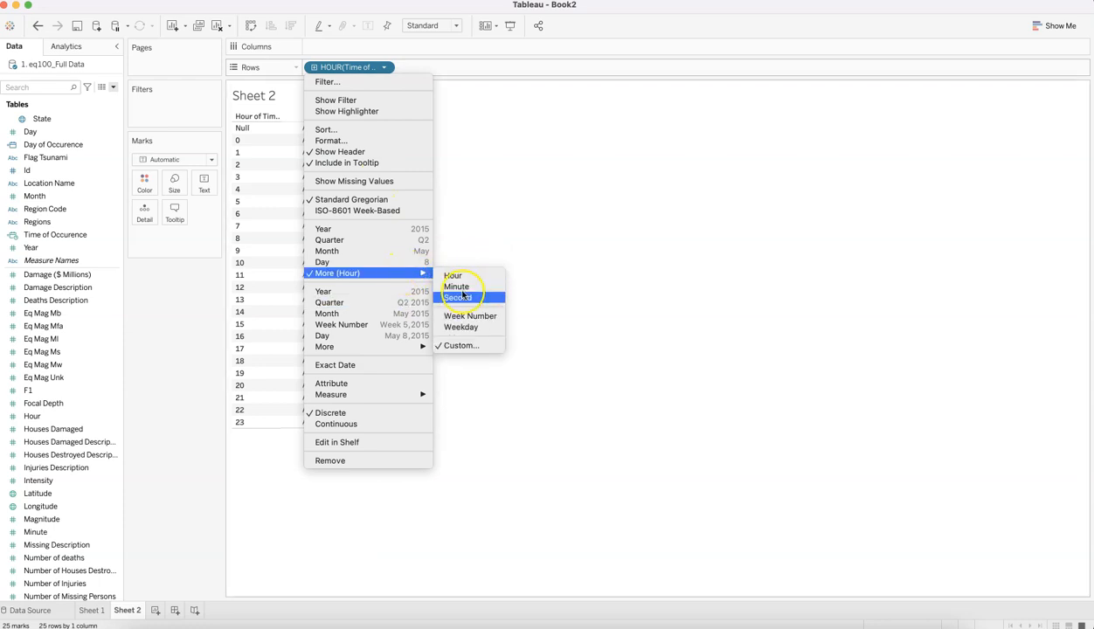
{"action": "left_click", "coordinate": [468, 348]}
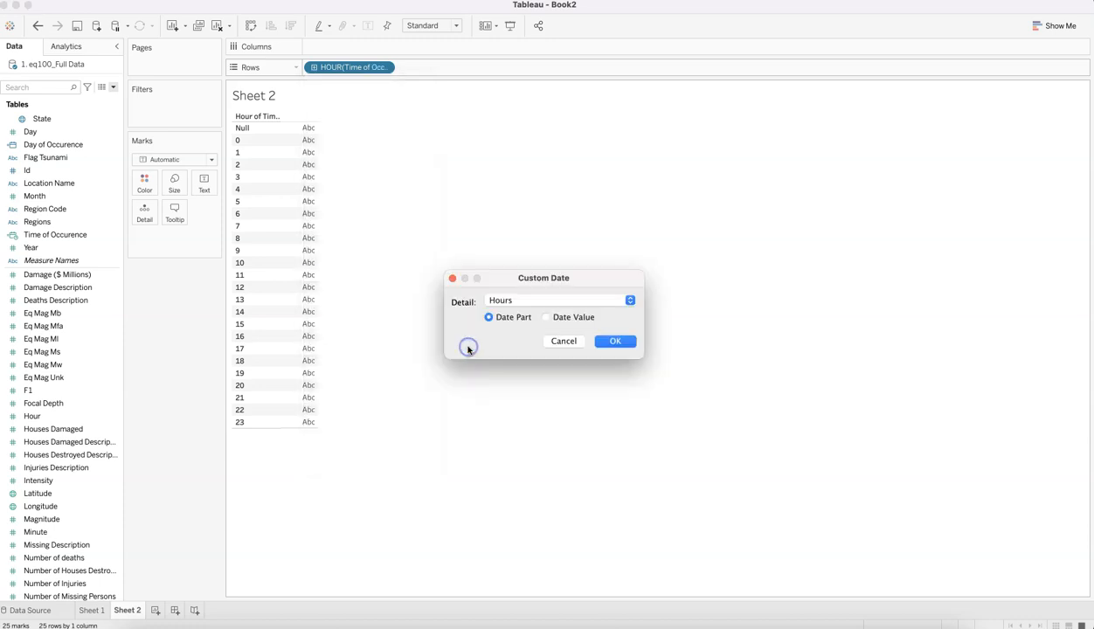
{"action": "left_click", "coordinate": [570, 302]}
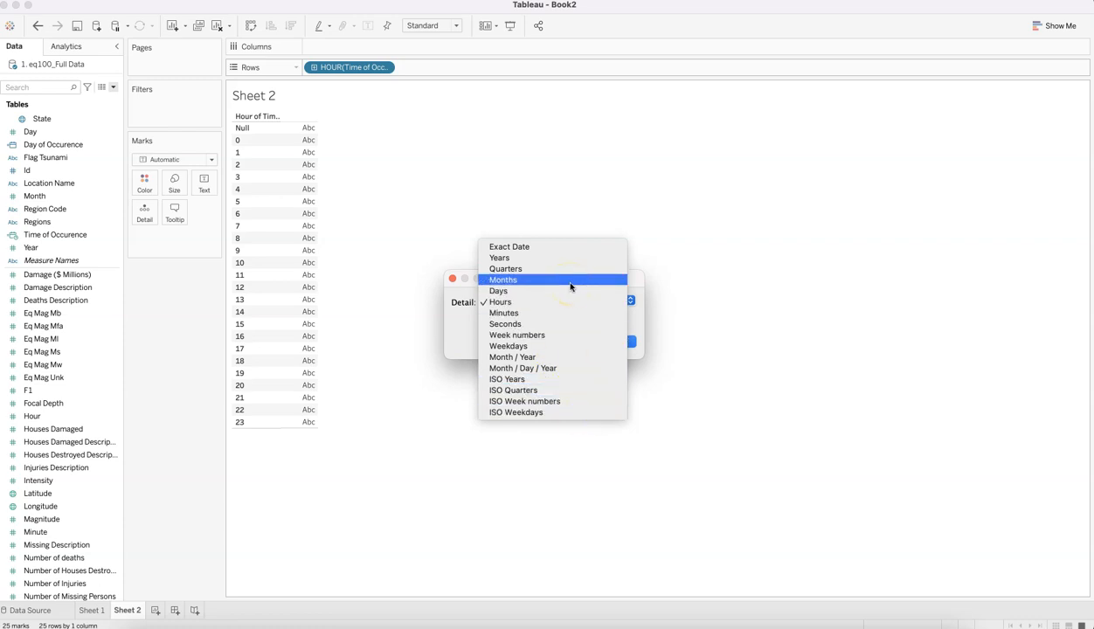
{"action": "left_click", "coordinate": [569, 247]}
{"action": "left_click", "coordinate": [615, 346]}
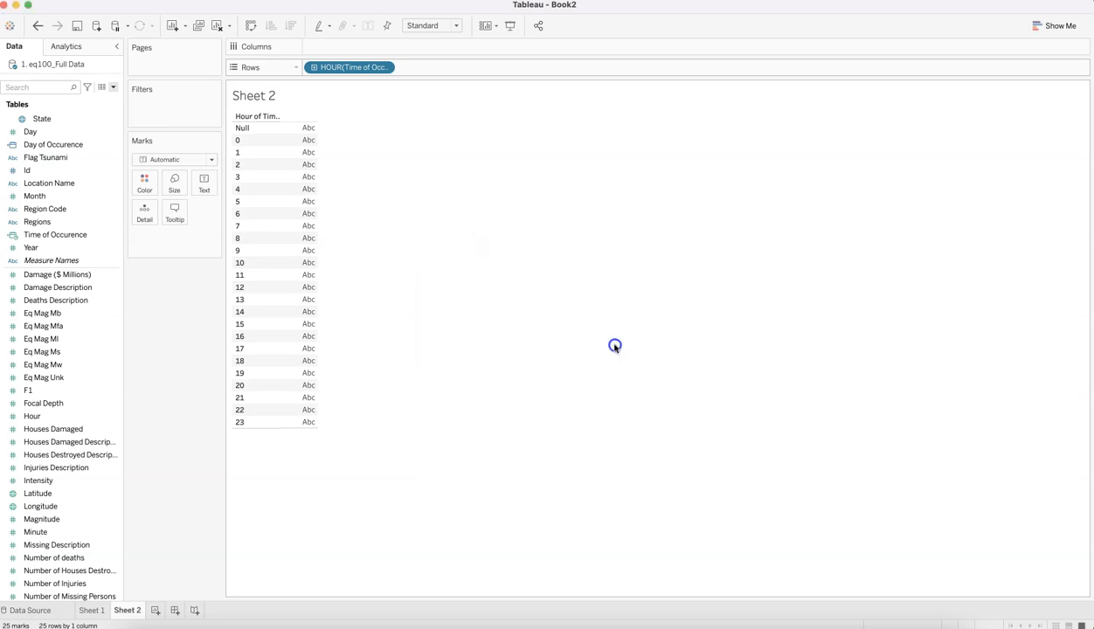
{"action": "left_click", "coordinate": [385, 68]}
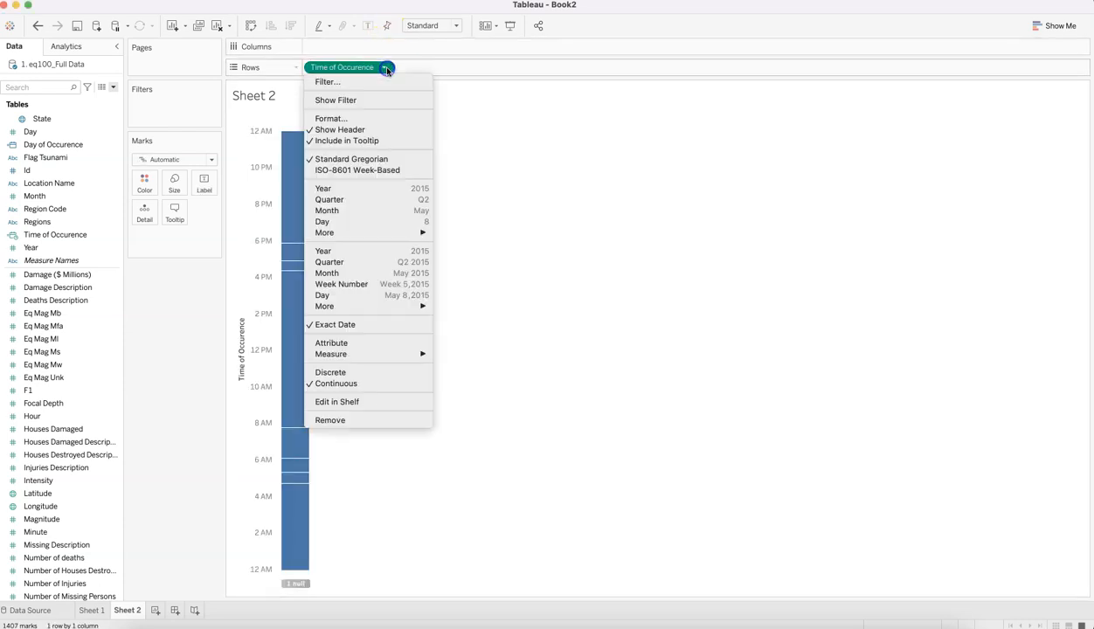
{"action": "left_click", "coordinate": [371, 375]}
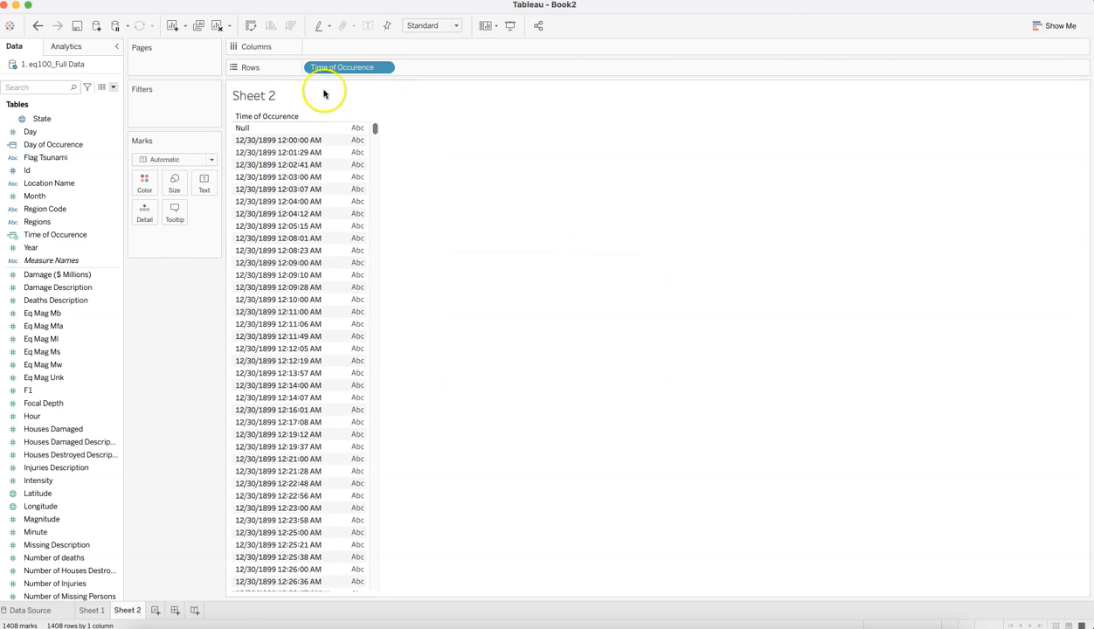
Set the pane date format of Time of Occurence on Rows to the custom format HH:MM:SS.
{"action": "left_click", "coordinate": [383, 68]}
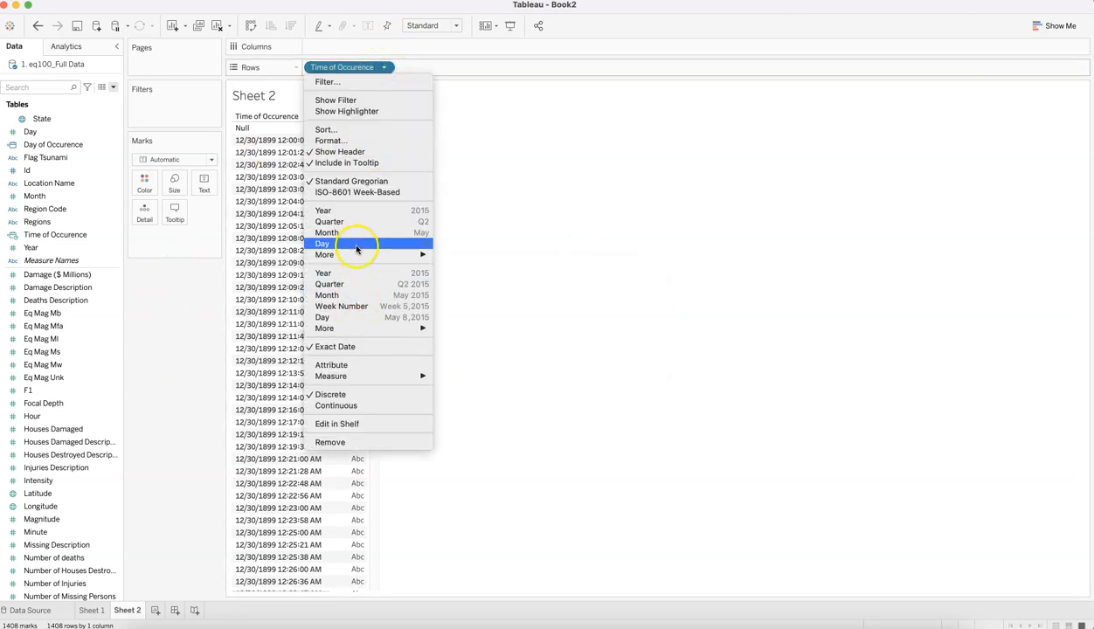
{"action": "left_click", "coordinate": [374, 140]}
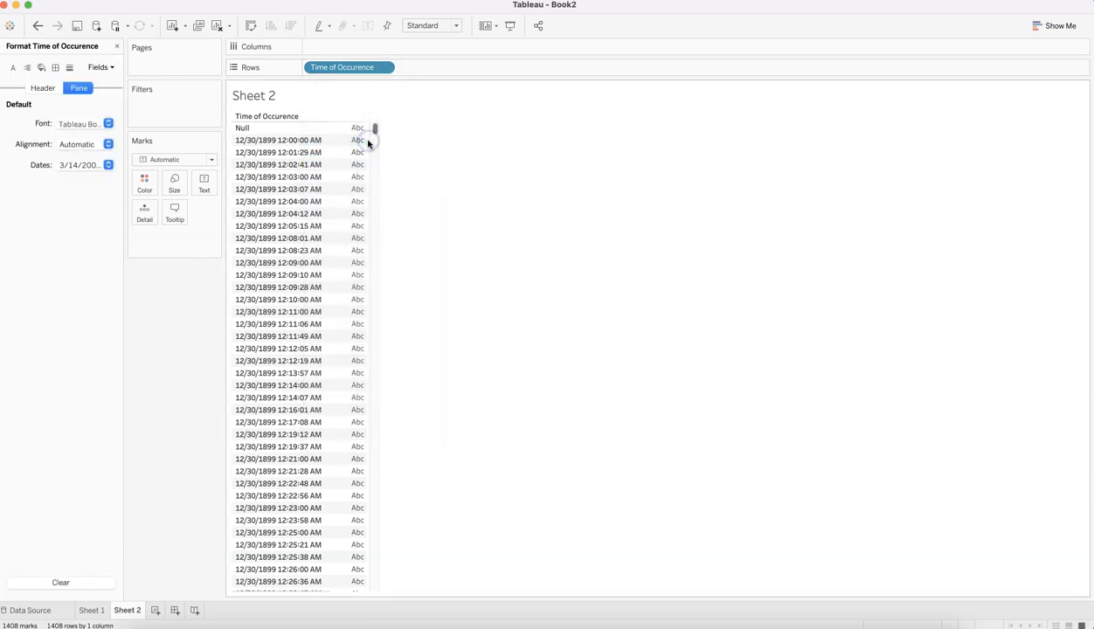
{"action": "left_click", "coordinate": [109, 165]}
{"action": "left_click", "coordinate": [101, 244]}
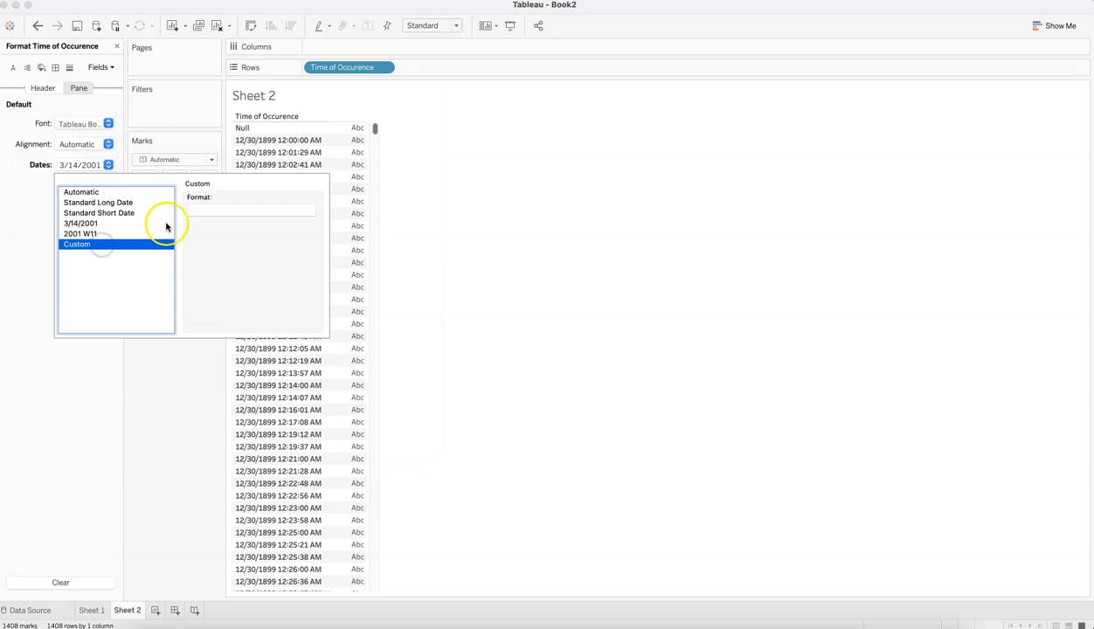
{"action": "left_click", "coordinate": [204, 208]}
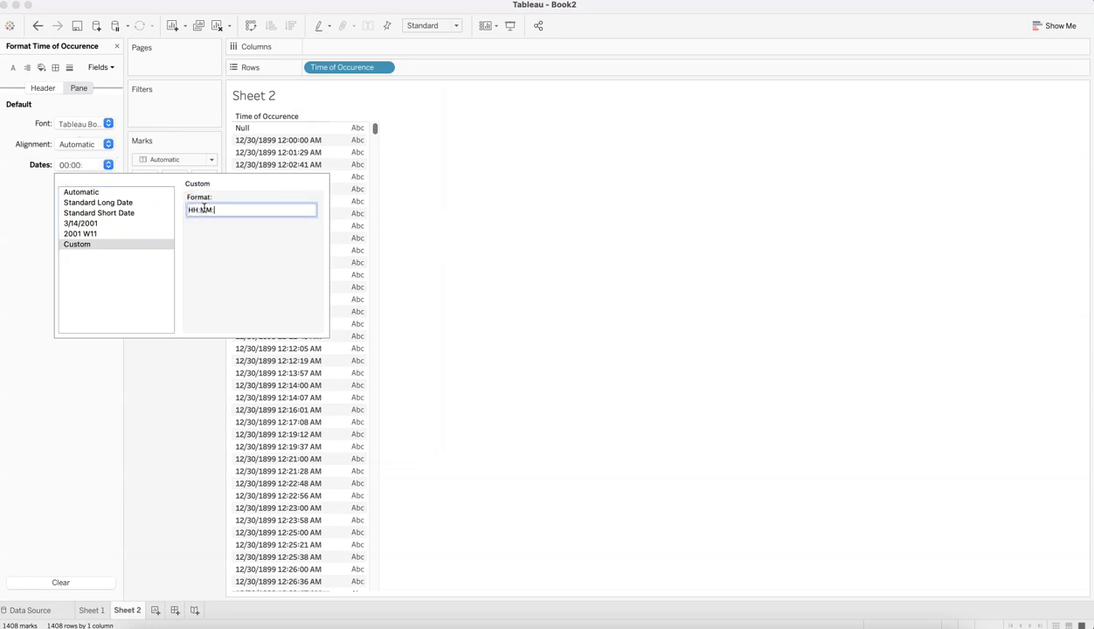
{"action": "key", "text": "Return"}
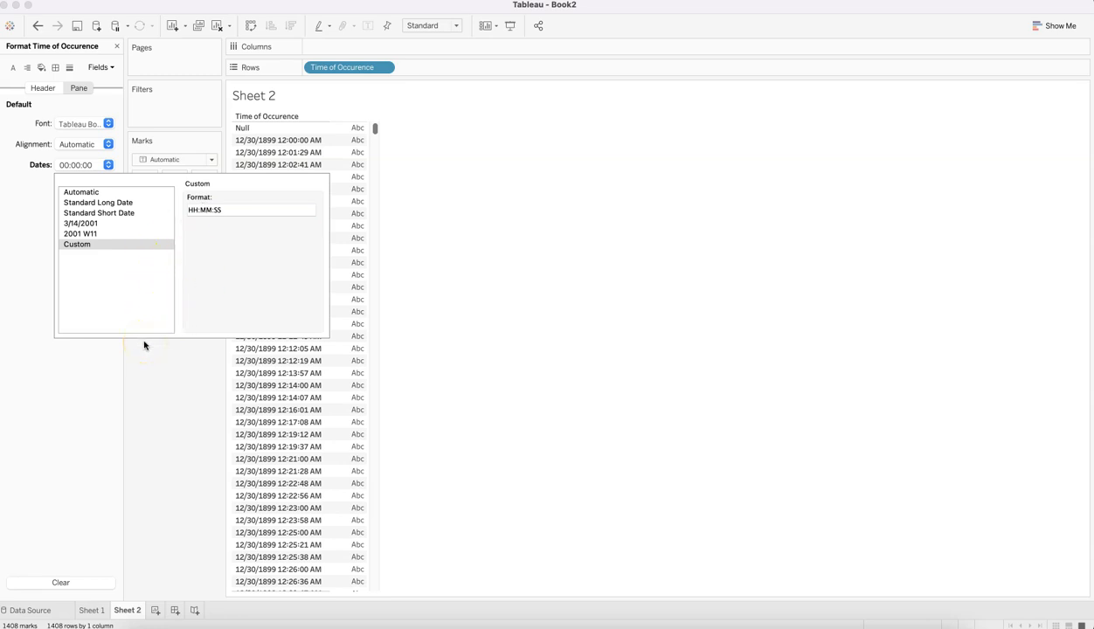
{"action": "left_click", "coordinate": [147, 243]}
{"action": "left_click", "coordinate": [244, 212]}
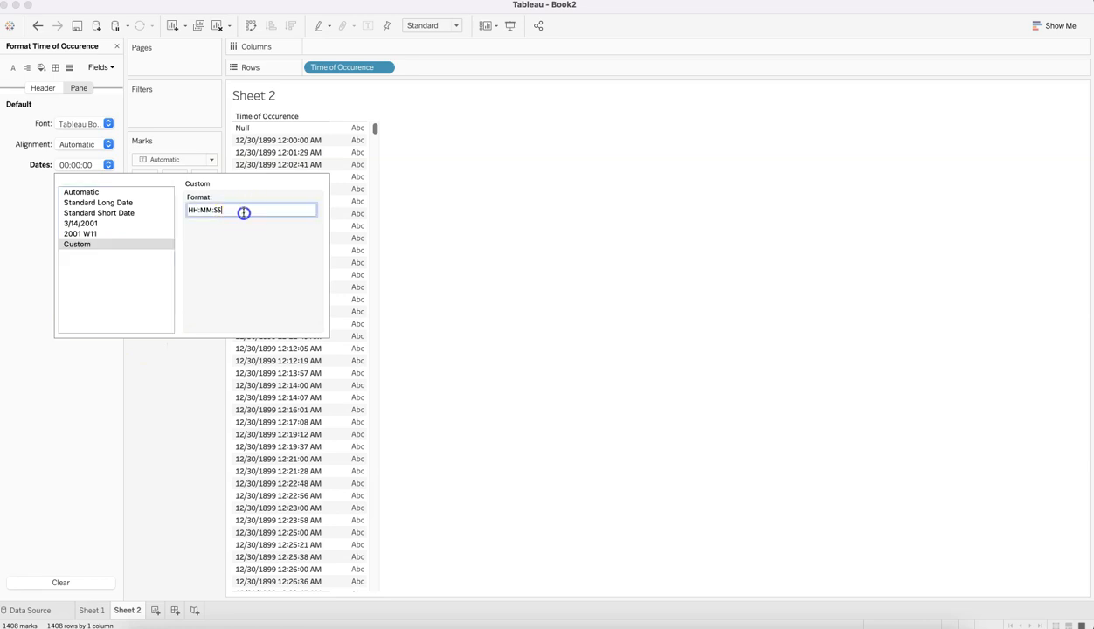
{"action": "left_click", "coordinate": [179, 396]}
Switch the header date format of Time of Occurence to Custom, leaving the format text blank.
{"action": "left_click", "coordinate": [45, 88]}
{"action": "left_click", "coordinate": [82, 88]}
{"action": "left_click", "coordinate": [44, 91]}
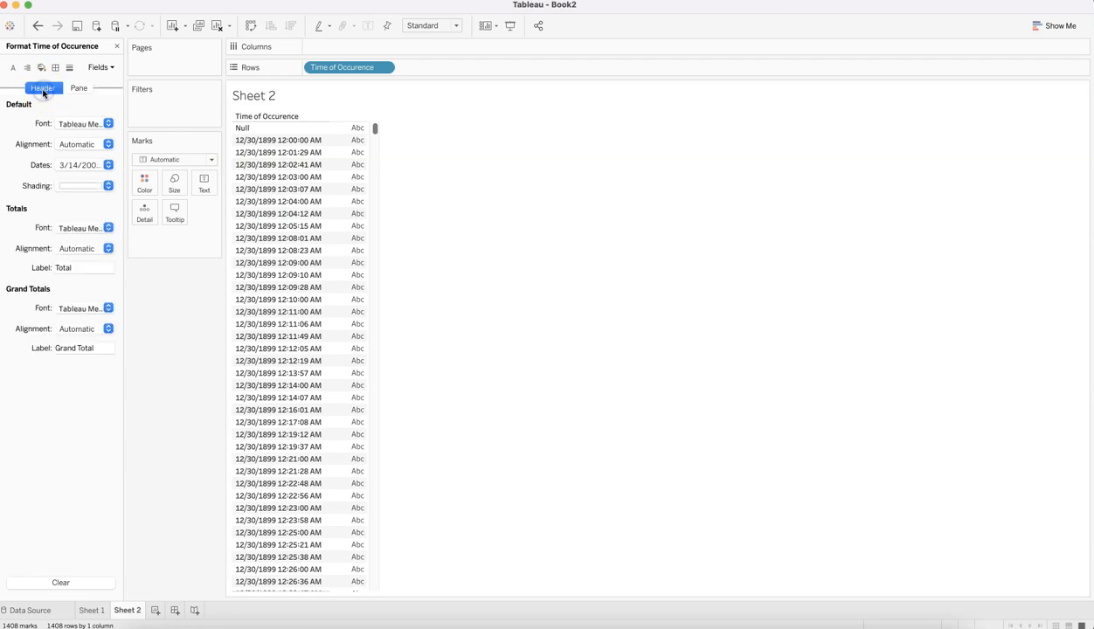
{"action": "left_click", "coordinate": [108, 167]}
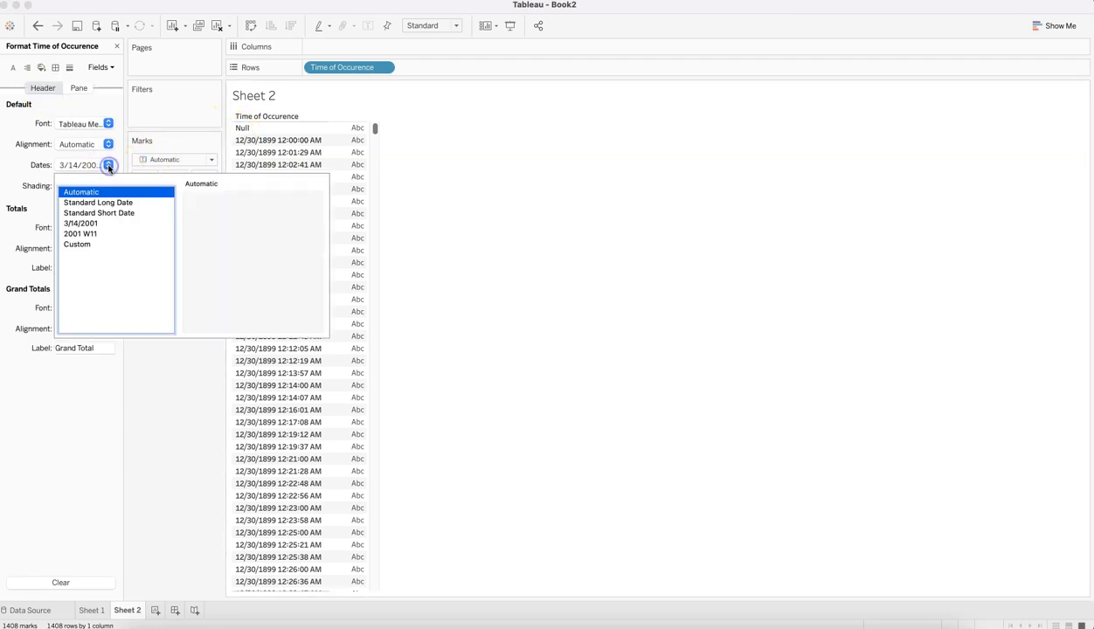
{"action": "left_click", "coordinate": [96, 244]}
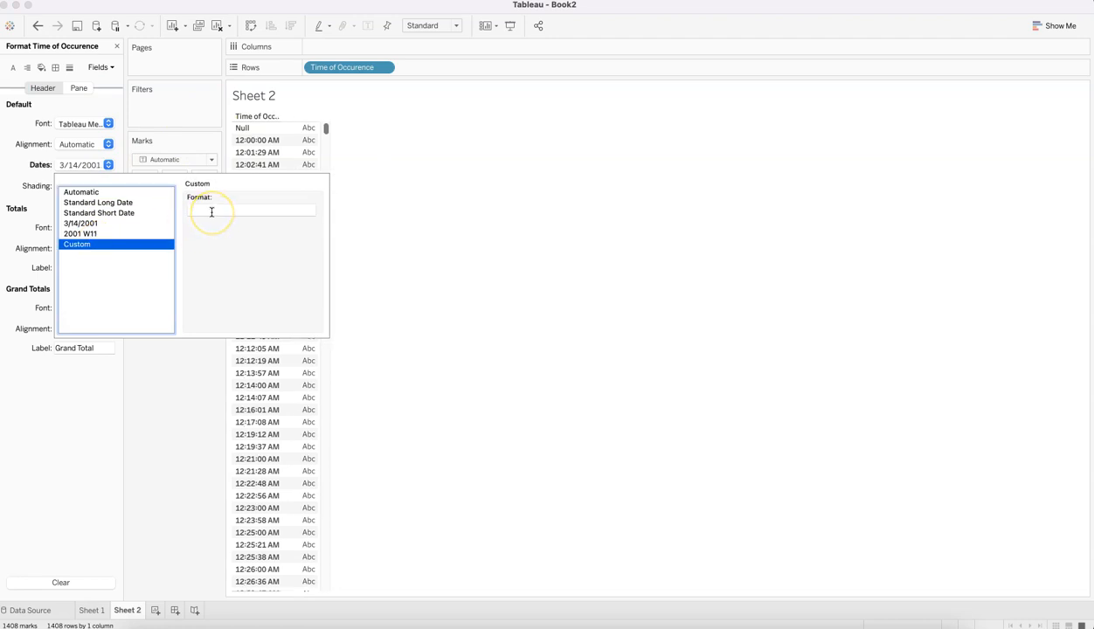
{"action": "left_click", "coordinate": [154, 482]}
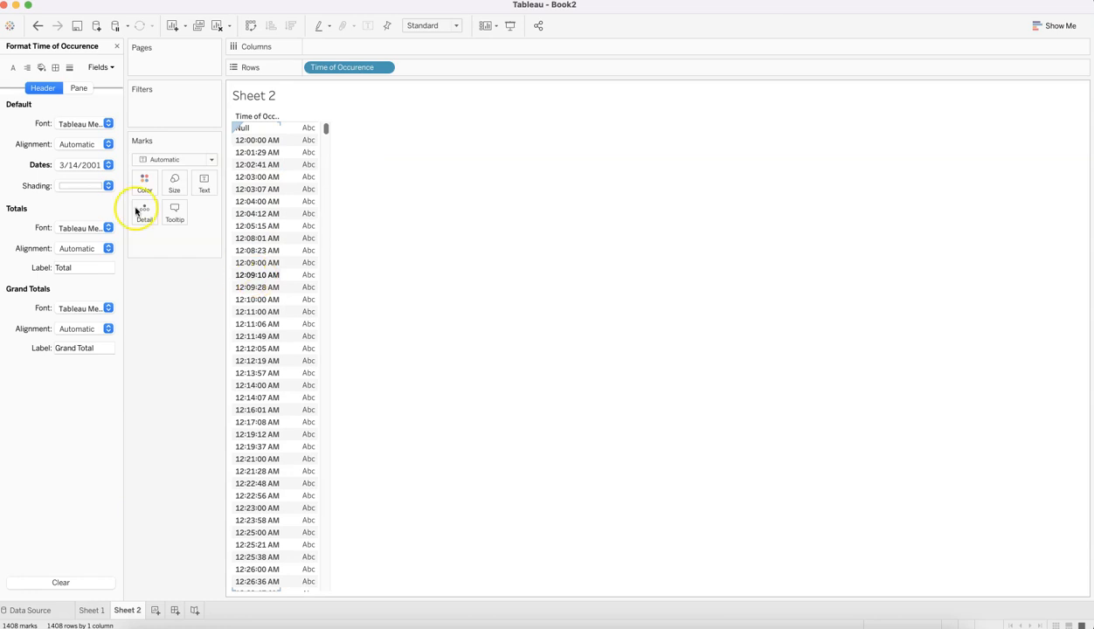
{"action": "left_click", "coordinate": [88, 166]}
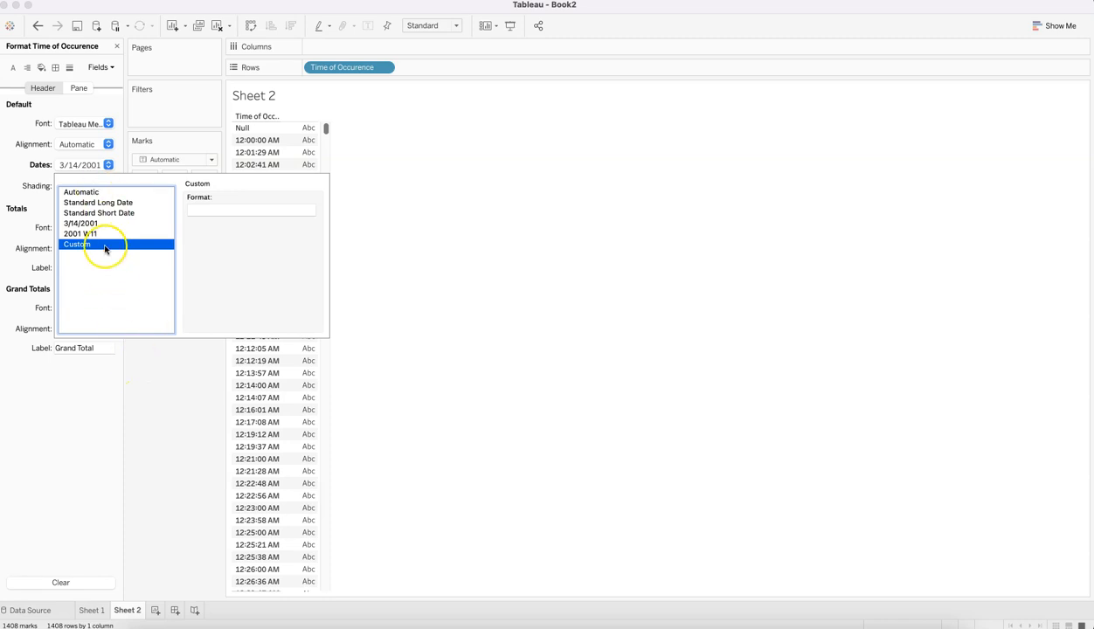
{"action": "left_click", "coordinate": [164, 425]}
On Sheet 1, set the pane date format of the Time of Occurence field in Marks to the custom format HH:MM:SS.
{"action": "left_click", "coordinate": [99, 611]}
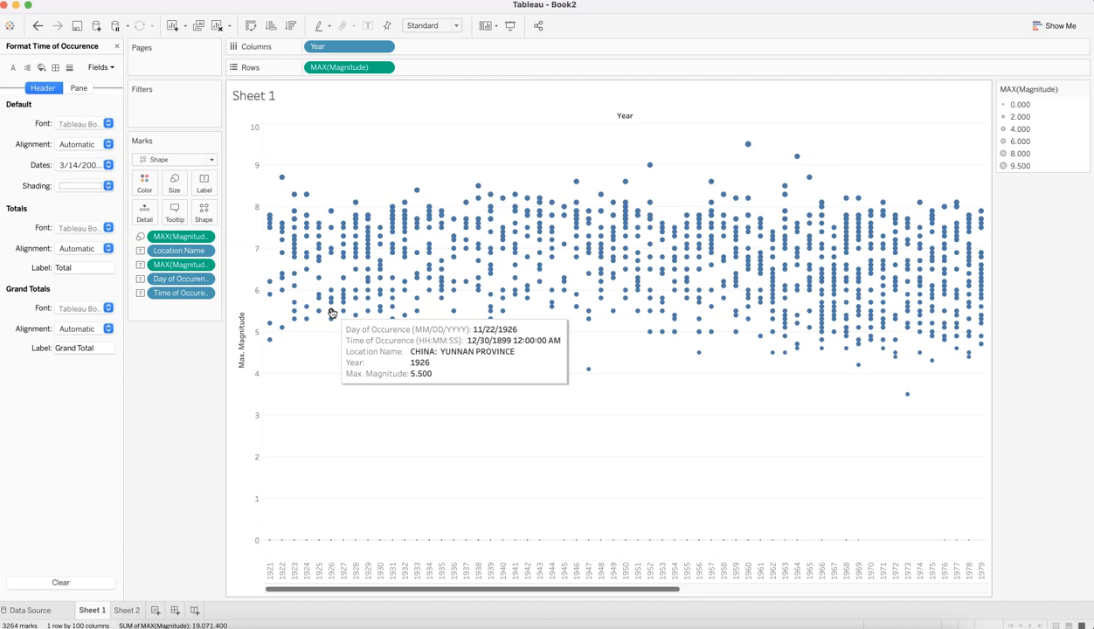
{"action": "mouse_move", "coordinate": [332, 258]}
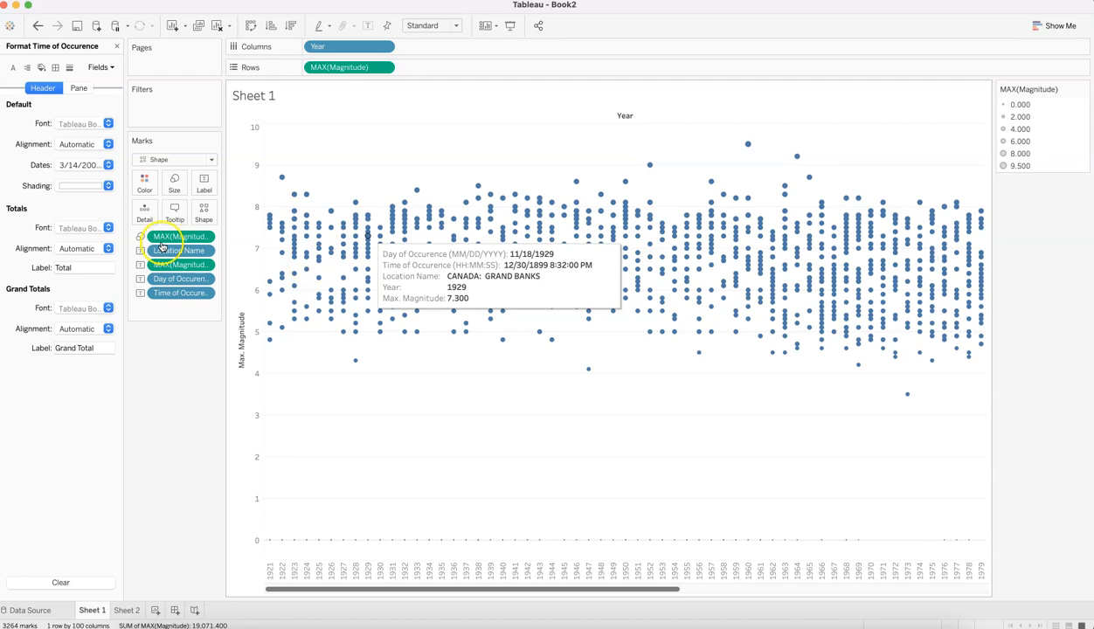
{"action": "left_click", "coordinate": [204, 297]}
{"action": "left_click", "coordinate": [206, 346]}
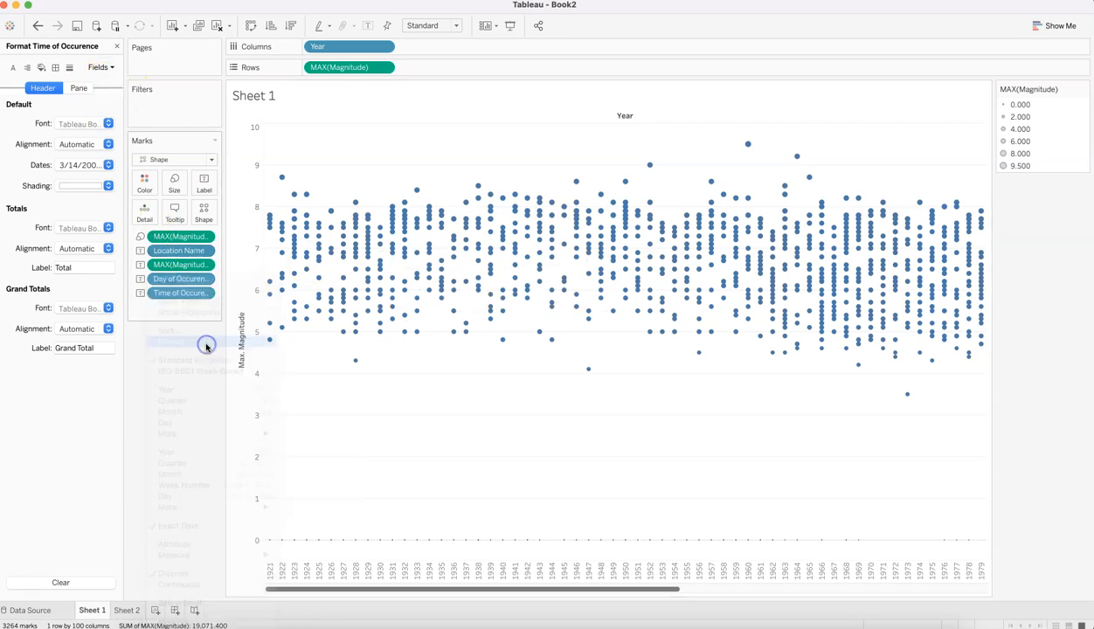
{"action": "left_click", "coordinate": [78, 88]}
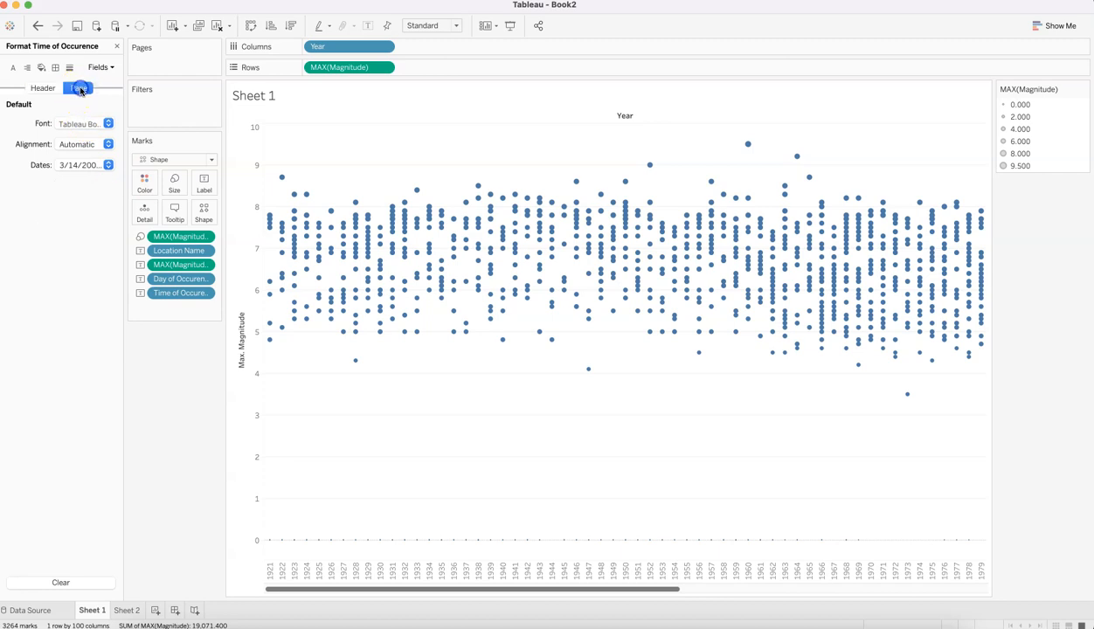
{"action": "left_click", "coordinate": [108, 164]}
{"action": "left_click", "coordinate": [97, 245]}
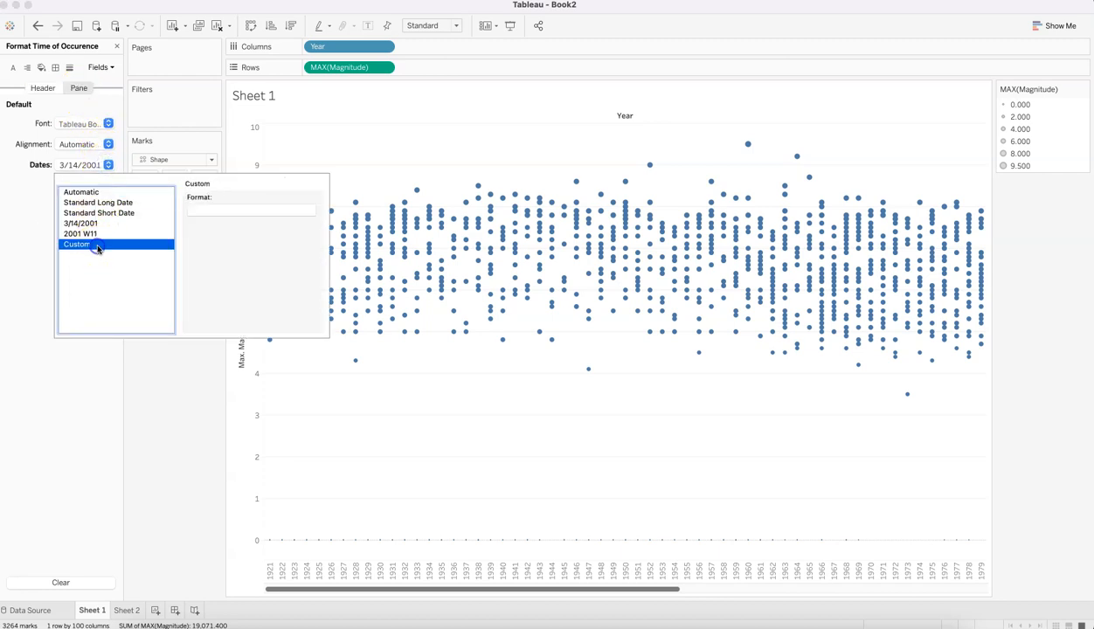
{"action": "left_click", "coordinate": [204, 211]}
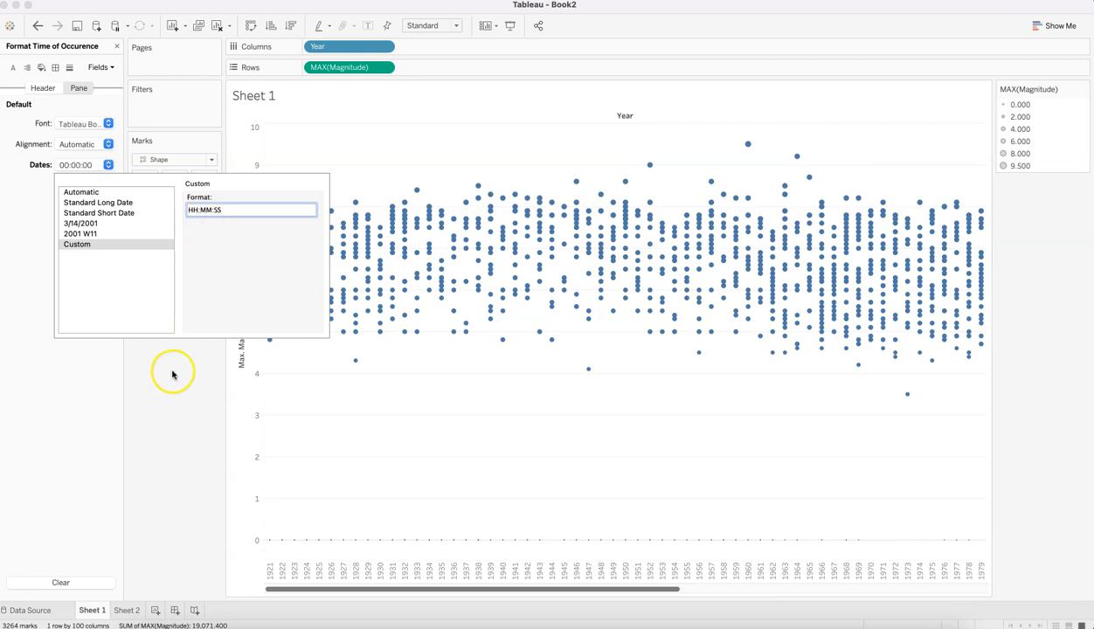
{"action": "left_click", "coordinate": [155, 390]}
{"action": "left_click", "coordinate": [155, 390]}
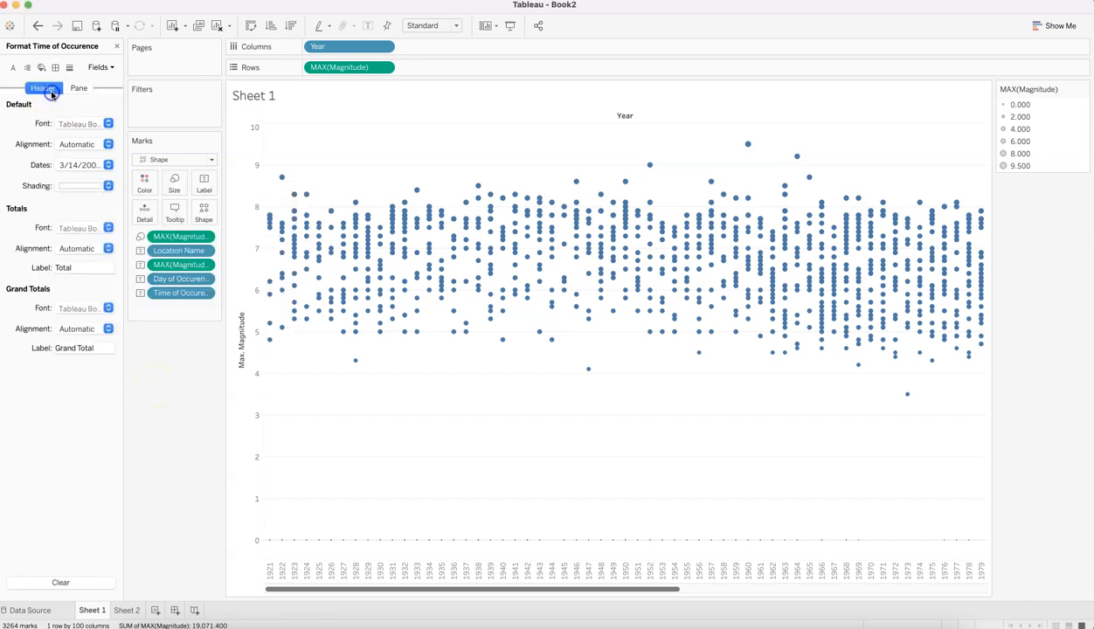
Check the Time of Occurence value in the tooltips of several chart marks and close the field's formatting options.
{"action": "mouse_move", "coordinate": [295, 301]}
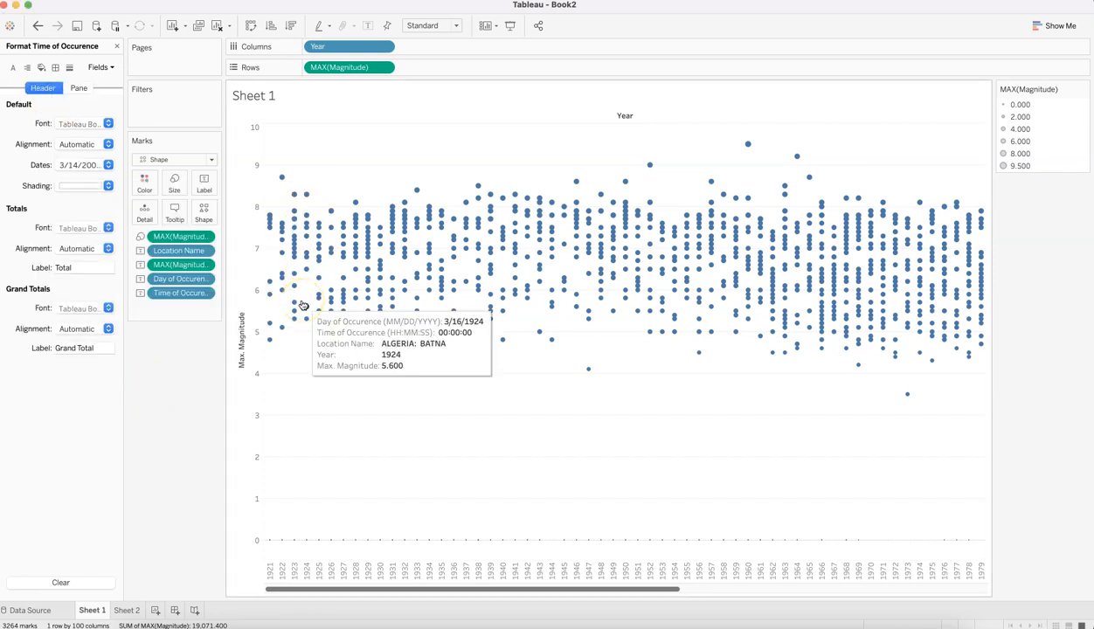
{"action": "mouse_move", "coordinate": [346, 296]}
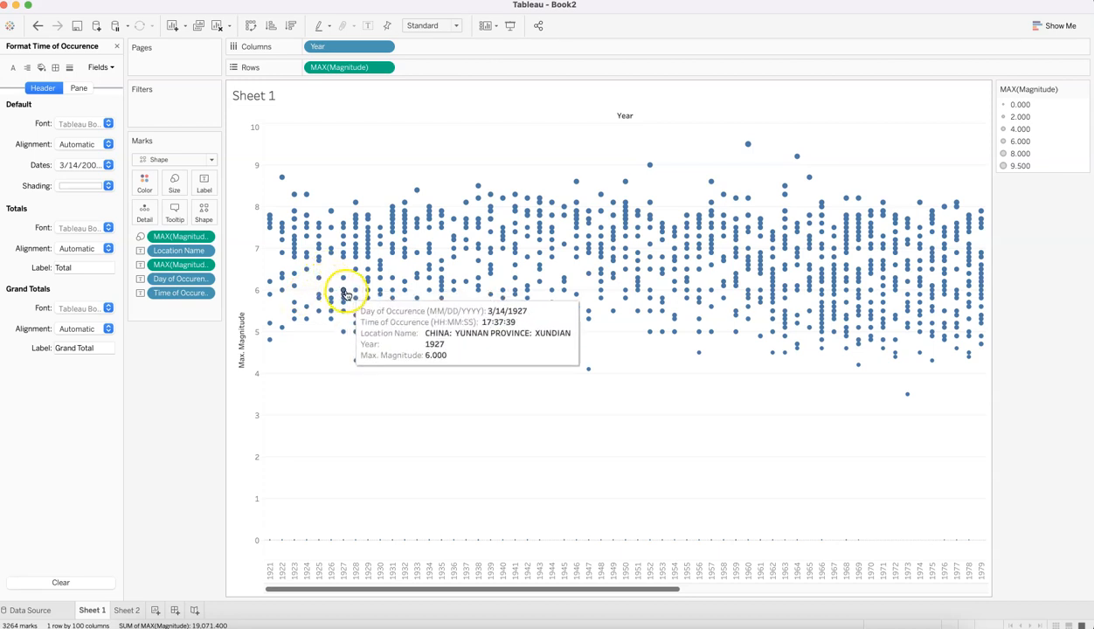
{"action": "mouse_move", "coordinate": [369, 266]}
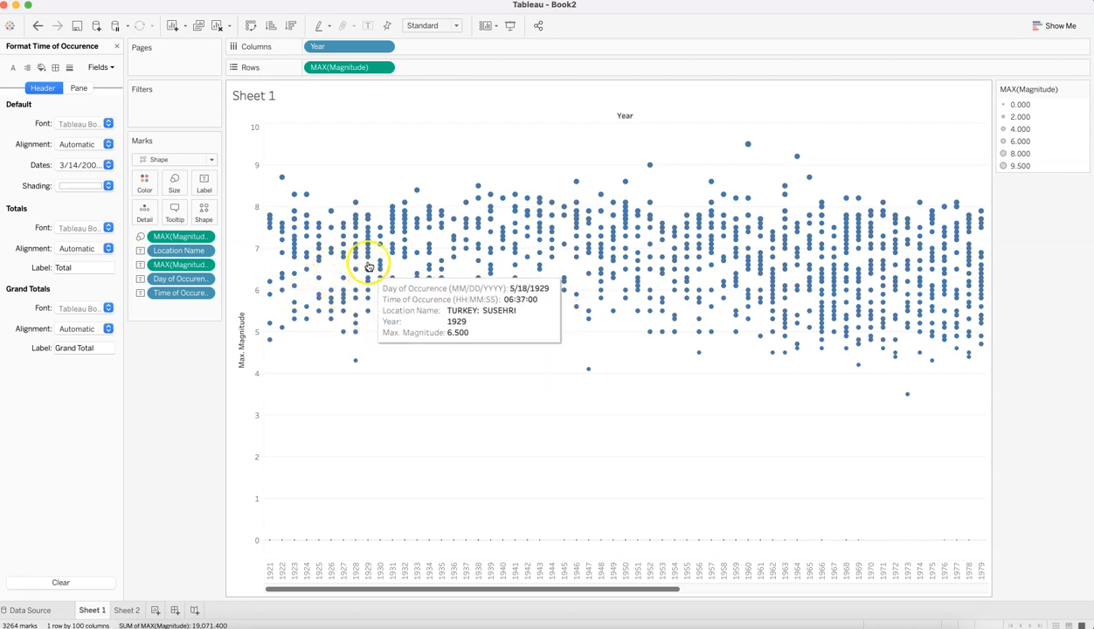
{"action": "mouse_move", "coordinate": [395, 222]}
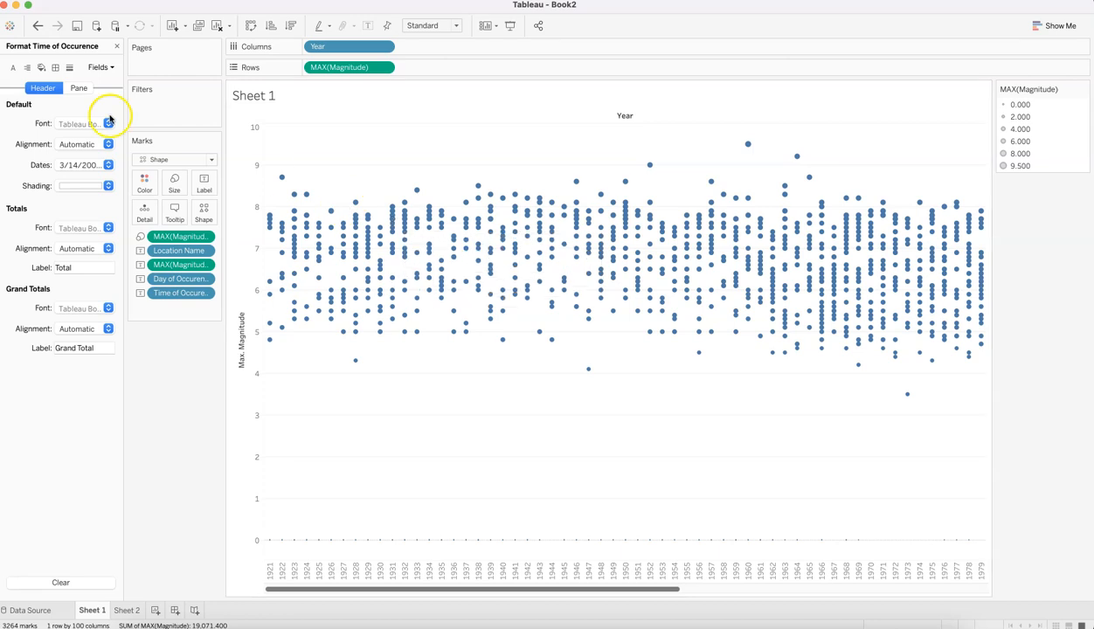
{"action": "left_click", "coordinate": [117, 46]}
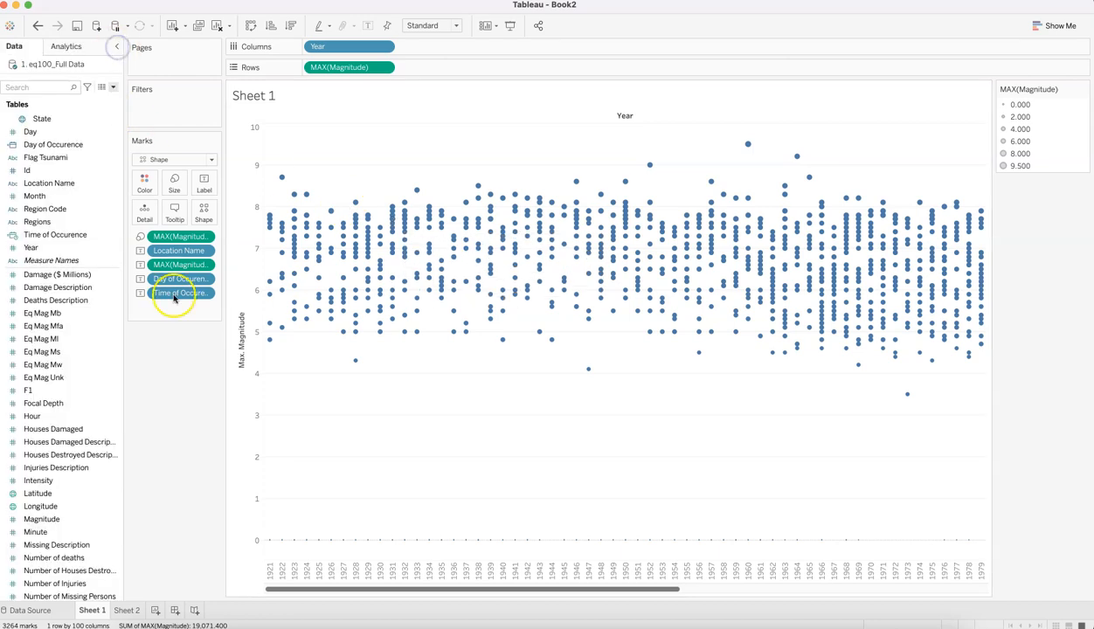
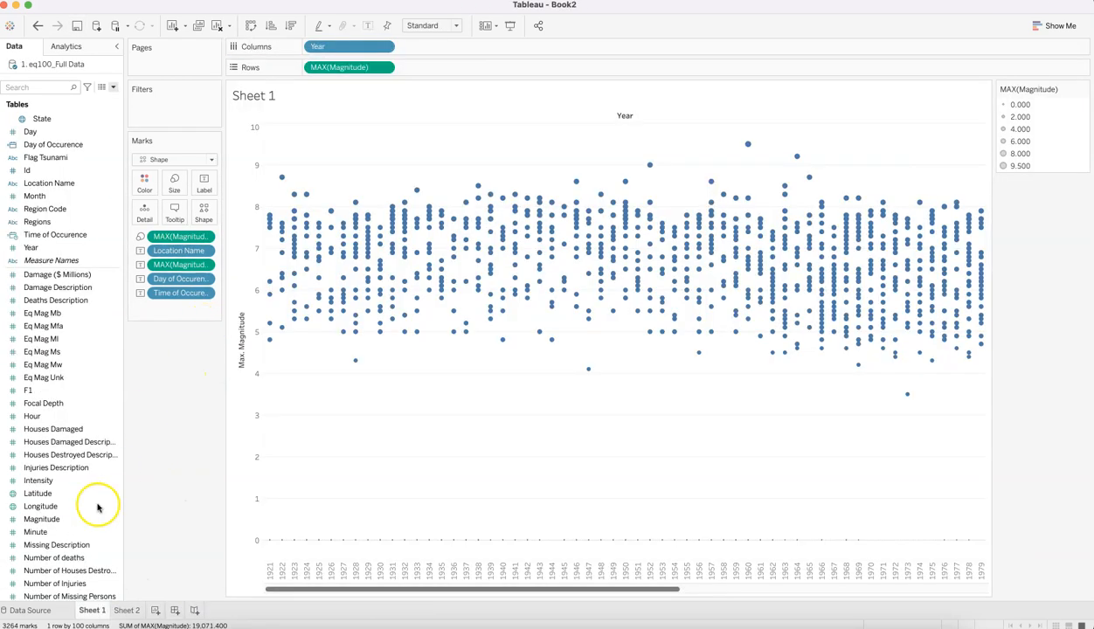
Find the Flag Tsunami field in the data source and add it to the chart marks as a label.
{"action": "left_click", "coordinate": [96, 510]}
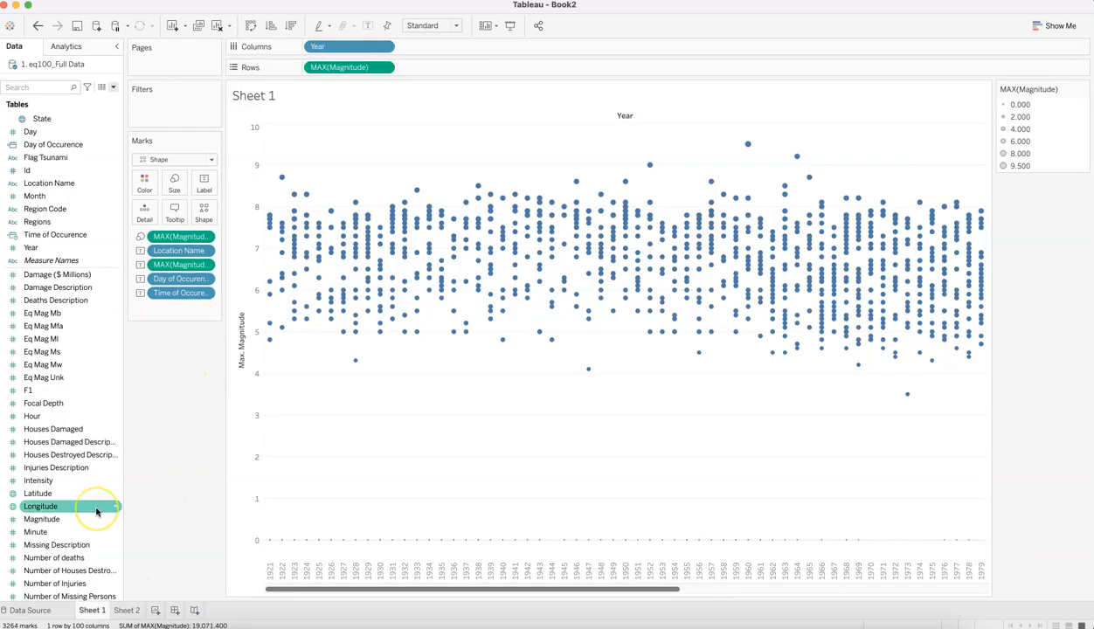
{"action": "scroll", "coordinate": [97, 512], "scroll_direction": "down", "scroll_amount": 2}
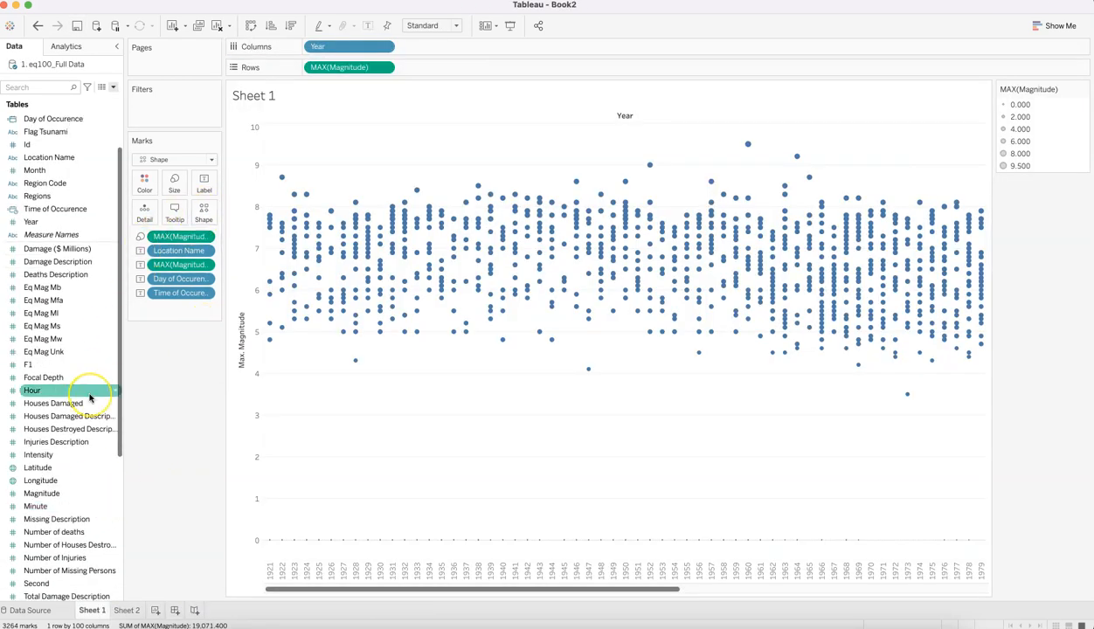
{"action": "scroll", "coordinate": [89, 398], "scroll_direction": "down", "scroll_amount": 5}
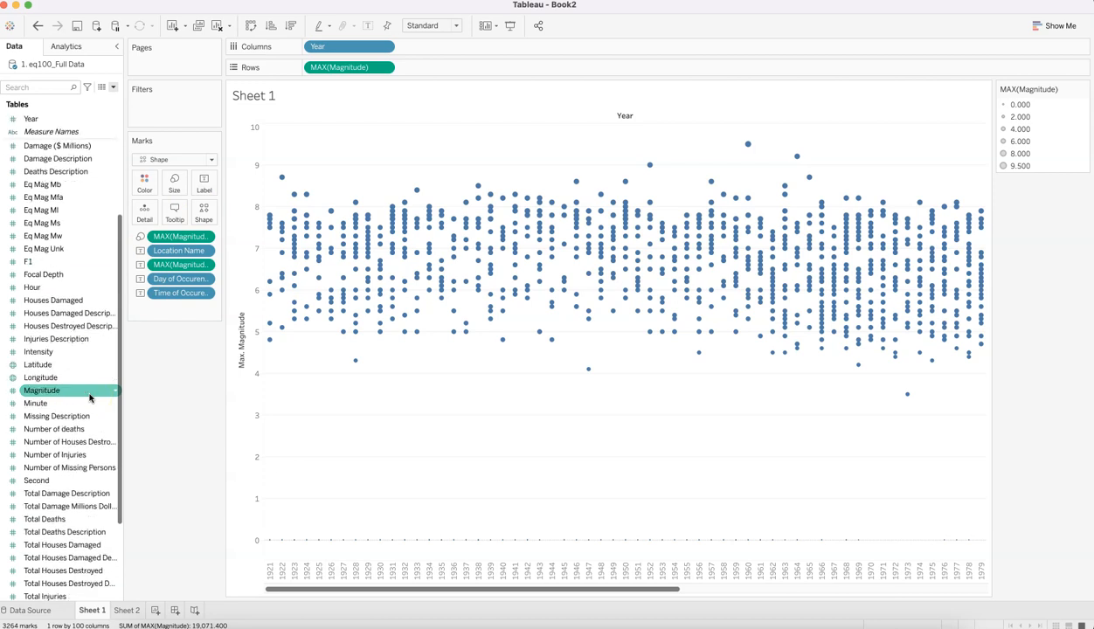
{"action": "scroll", "coordinate": [89, 398], "scroll_direction": "up", "scroll_amount": 5}
{"action": "scroll", "coordinate": [89, 398], "scroll_direction": "up", "scroll_amount": 3}
{"action": "scroll", "coordinate": [89, 398], "scroll_direction": "up", "scroll_amount": 2}
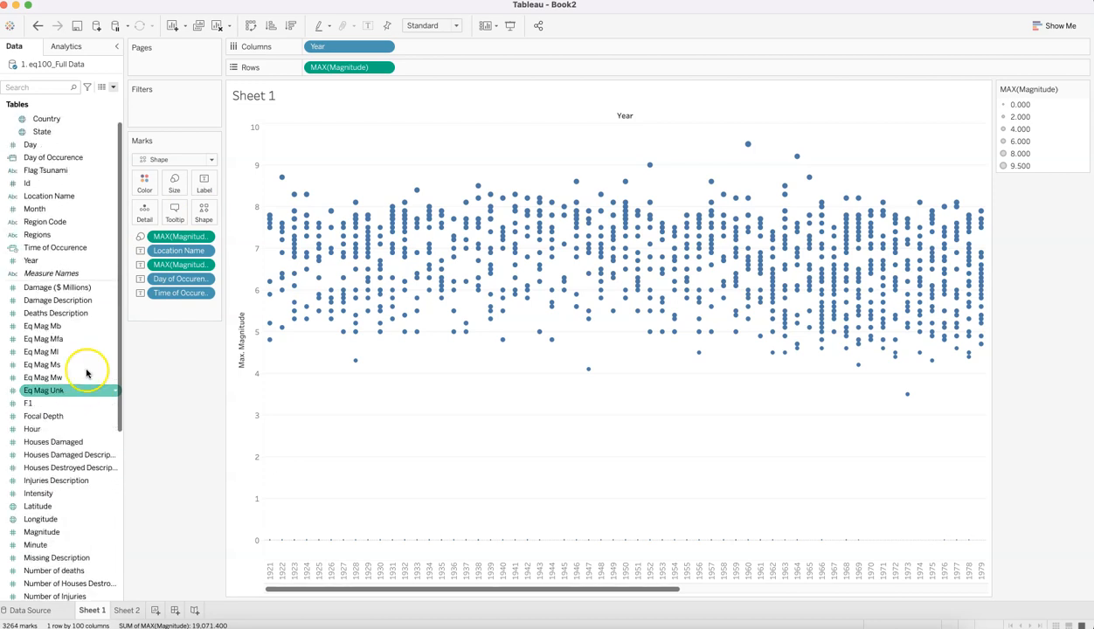
{"action": "left_click_drag", "start_coordinate": [81, 171], "coordinate": [202, 190]}
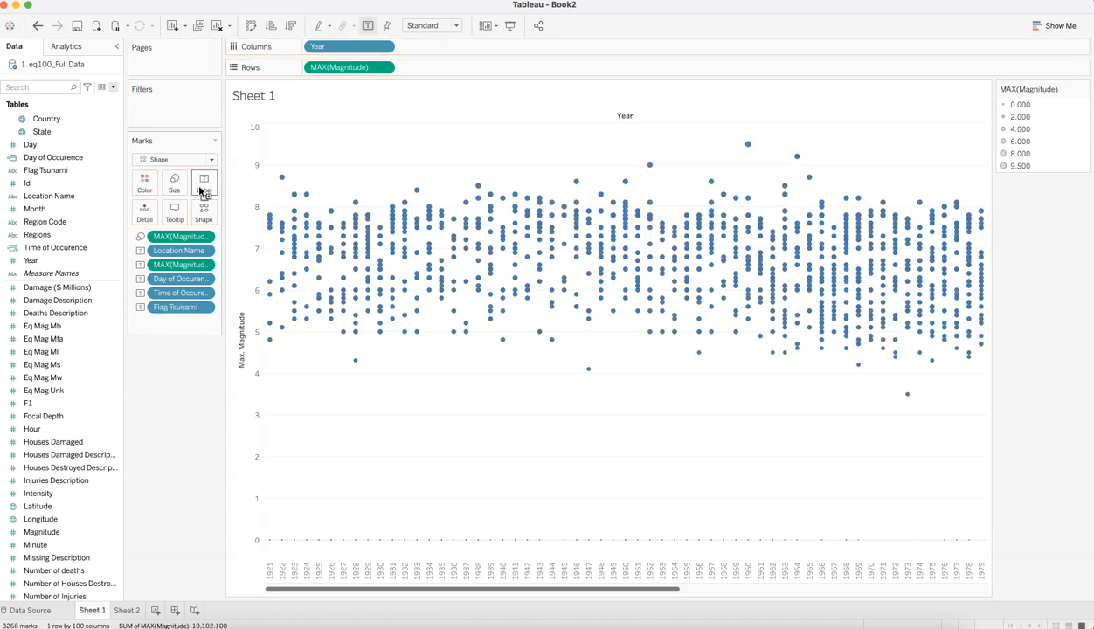
Preview the mark labels on the Sheet 1 chart and turn them back off.
{"action": "left_click", "coordinate": [202, 187]}
{"action": "left_click", "coordinate": [232, 211]}
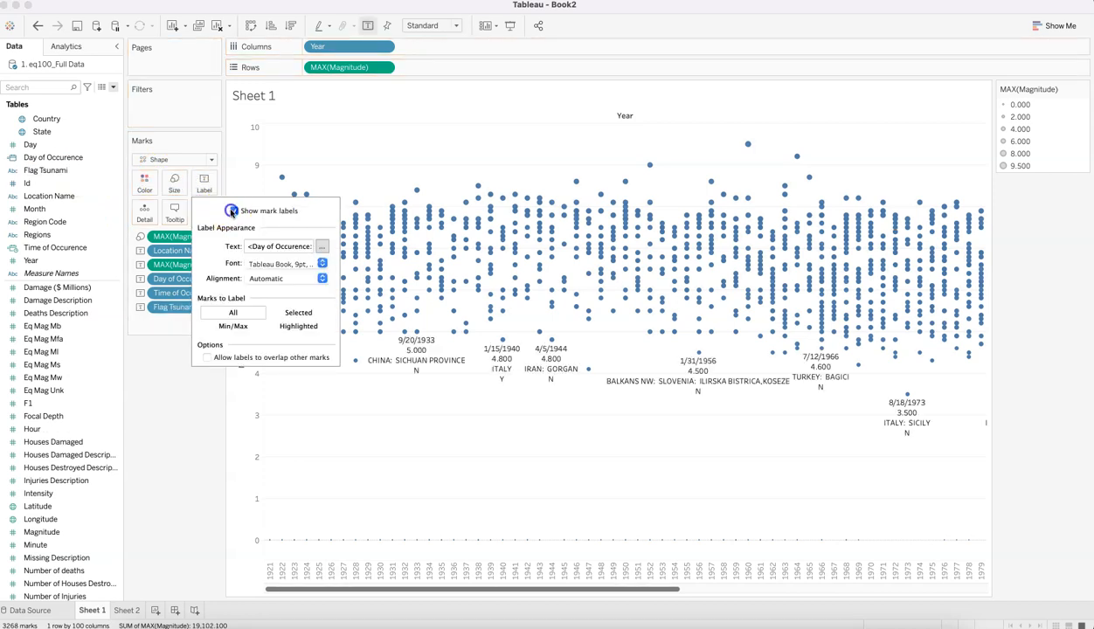
{"action": "left_click", "coordinate": [232, 210]}
{"action": "left_click", "coordinate": [176, 439]}
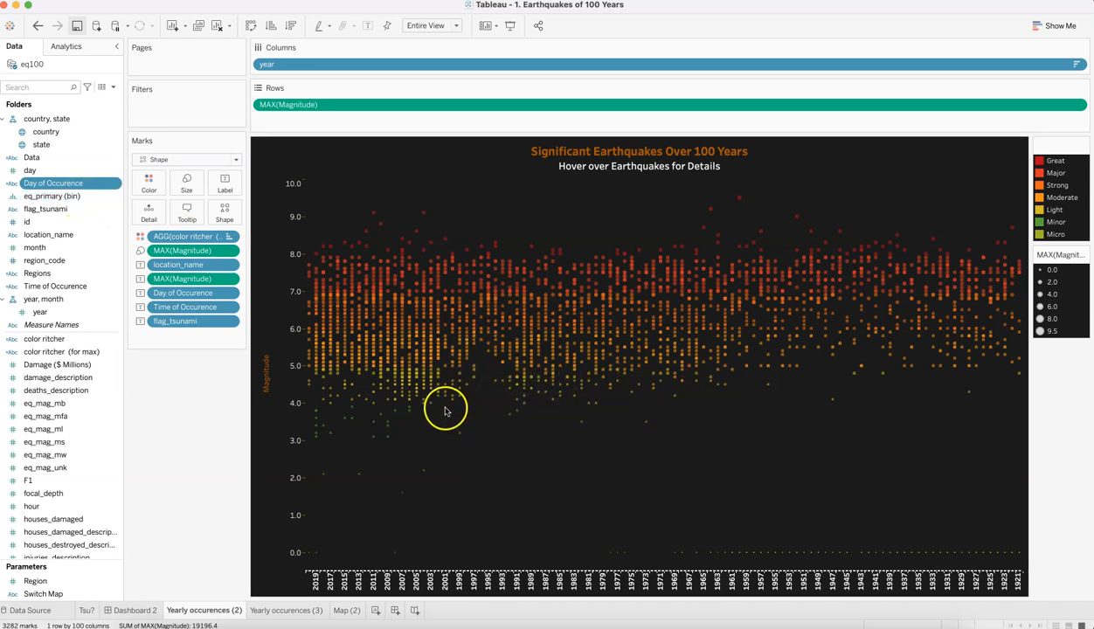
In the "1. Earthquakes of 100 Years" workbook, examine the formula of the color ritcher calculated field and close it unchanged.
{"action": "mouse_move", "coordinate": [418, 413]}
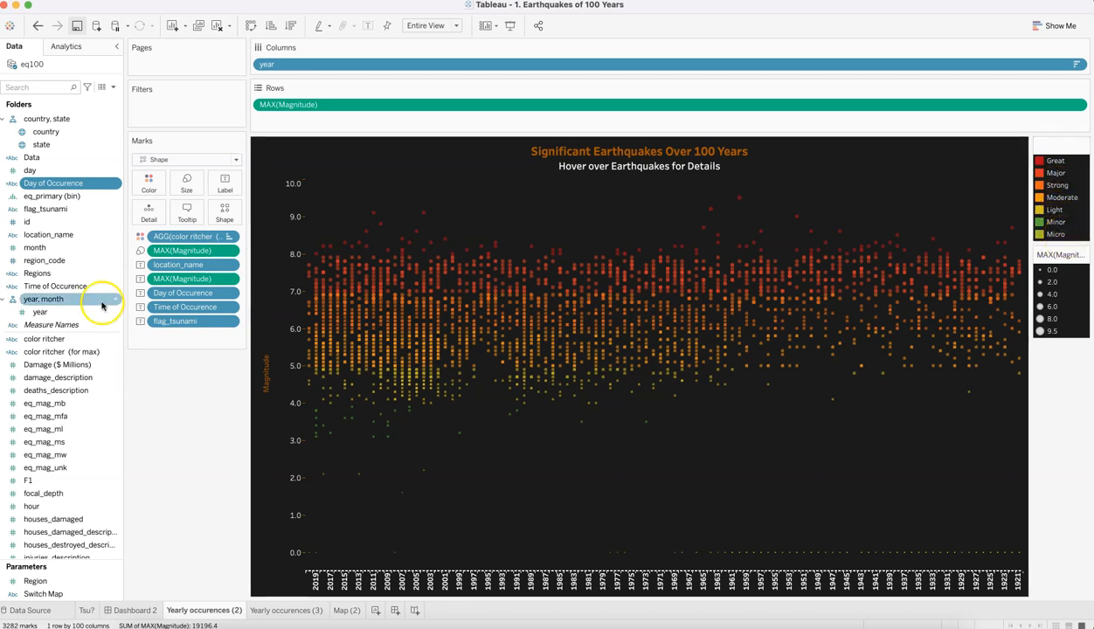
{"action": "left_click", "coordinate": [83, 190]}
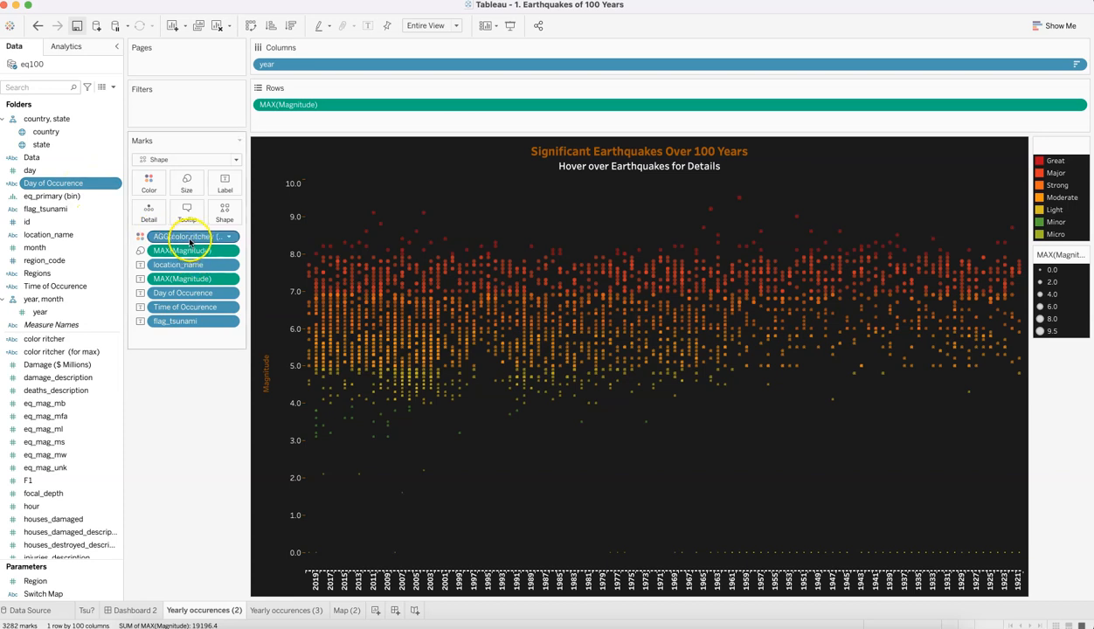
{"action": "left_click", "coordinate": [88, 234]}
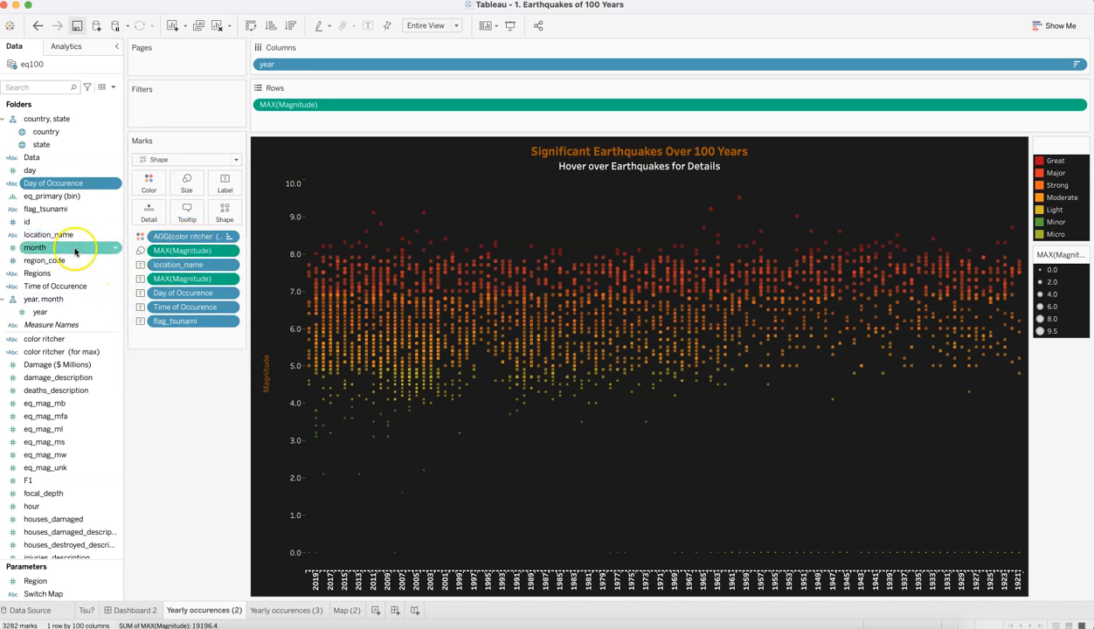
{"action": "right_click", "coordinate": [113, 340]}
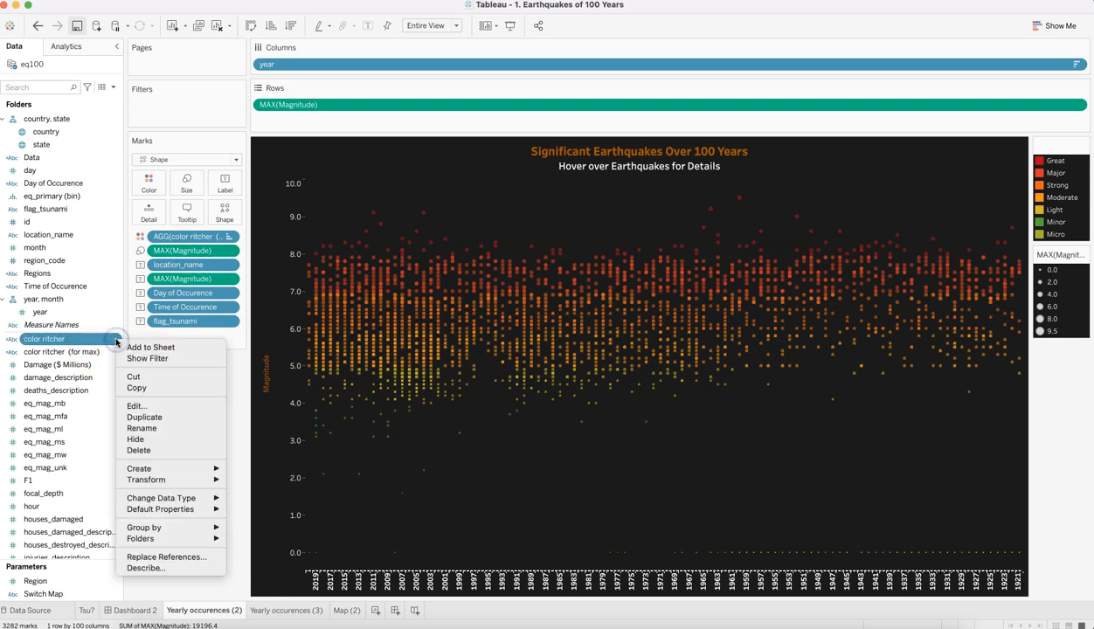
{"action": "left_click", "coordinate": [150, 405]}
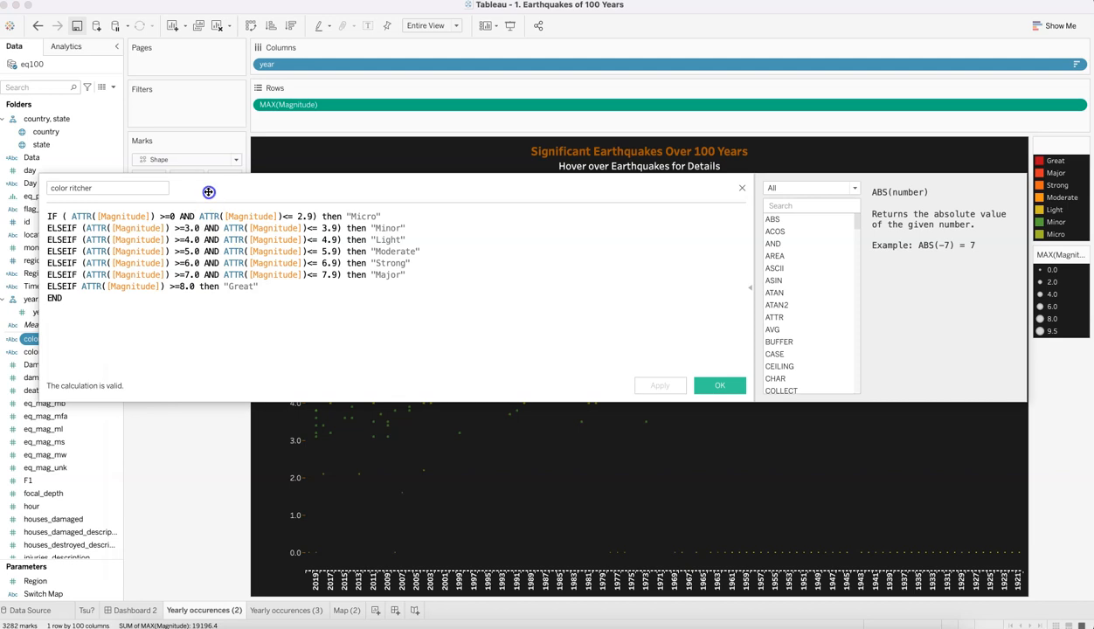
{"action": "left_click_drag", "start_coordinate": [208, 191], "coordinate": [427, 214]}
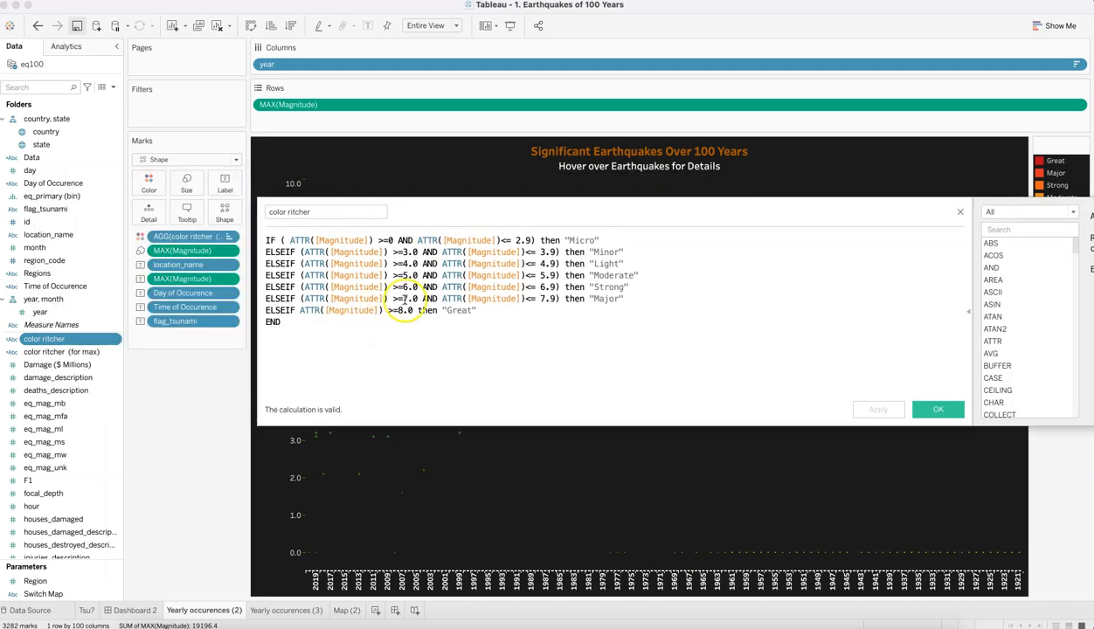
{"action": "left_click", "coordinate": [959, 215]}
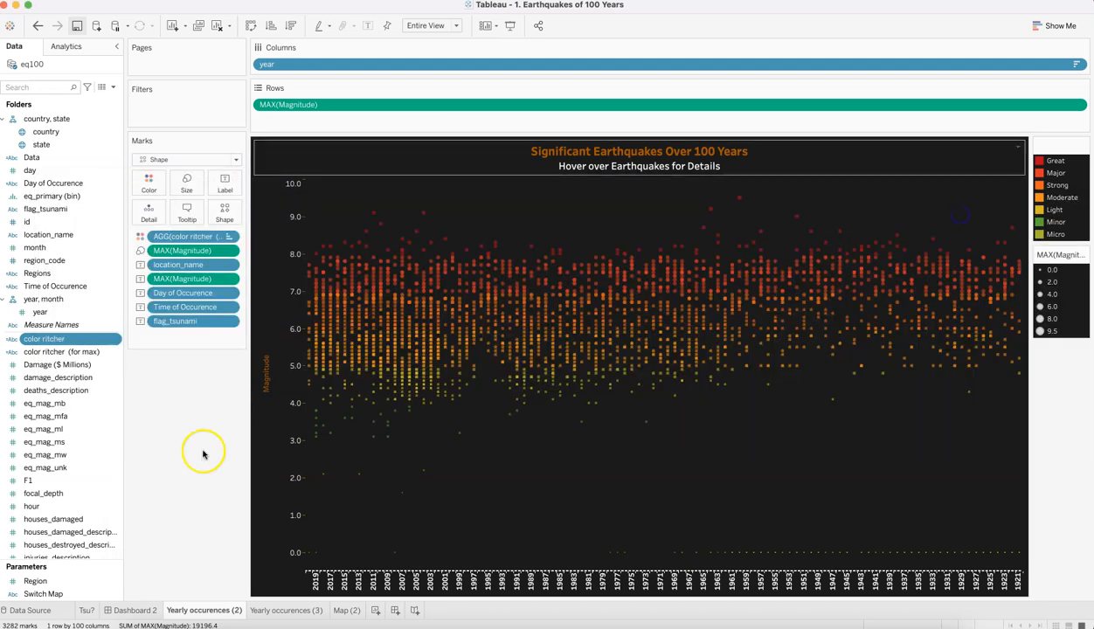
Open the color ritcher (for max) calculated field and examine its magnitude conditions for the Micro and Minor categories.
{"action": "left_click", "coordinate": [99, 353]}
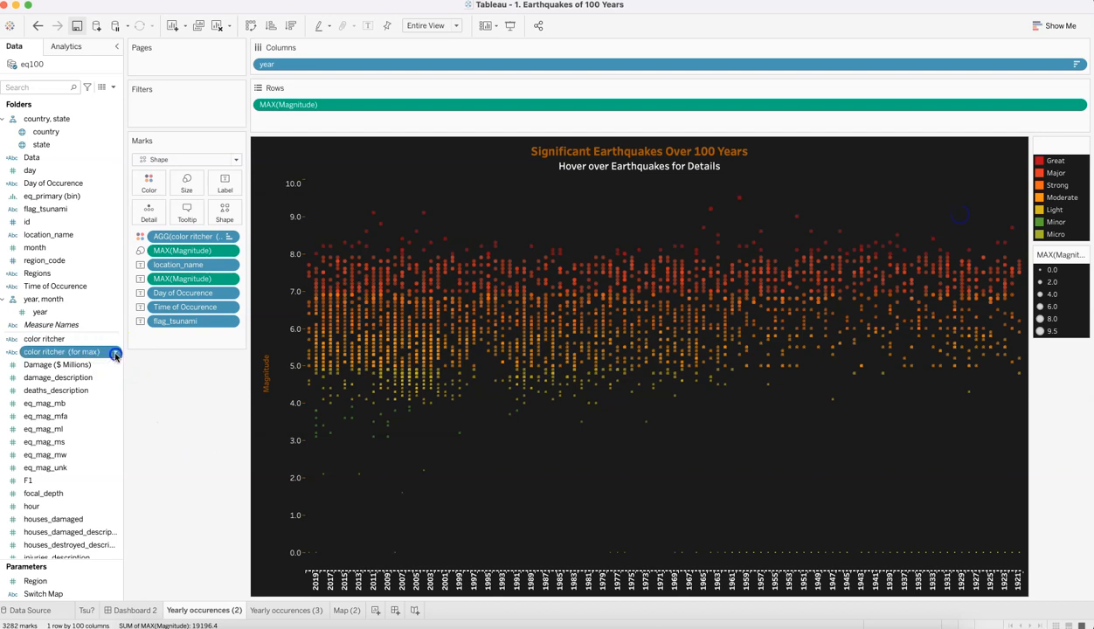
{"action": "left_click", "coordinate": [115, 354]}
{"action": "left_click", "coordinate": [151, 418]}
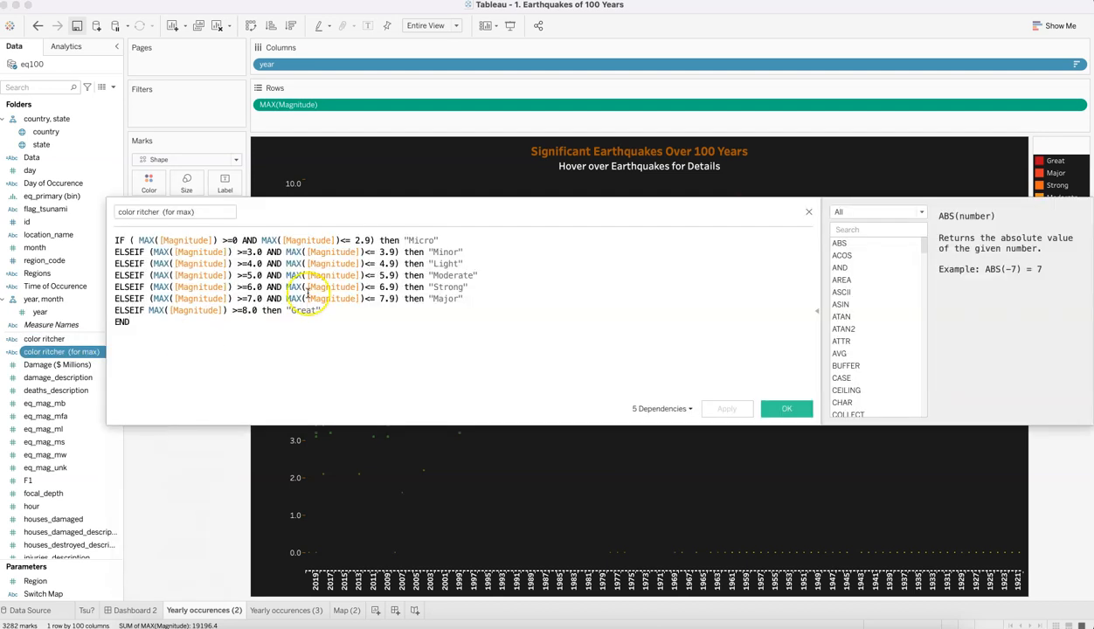
{"action": "left_click_drag", "start_coordinate": [293, 216], "coordinate": [403, 329]}
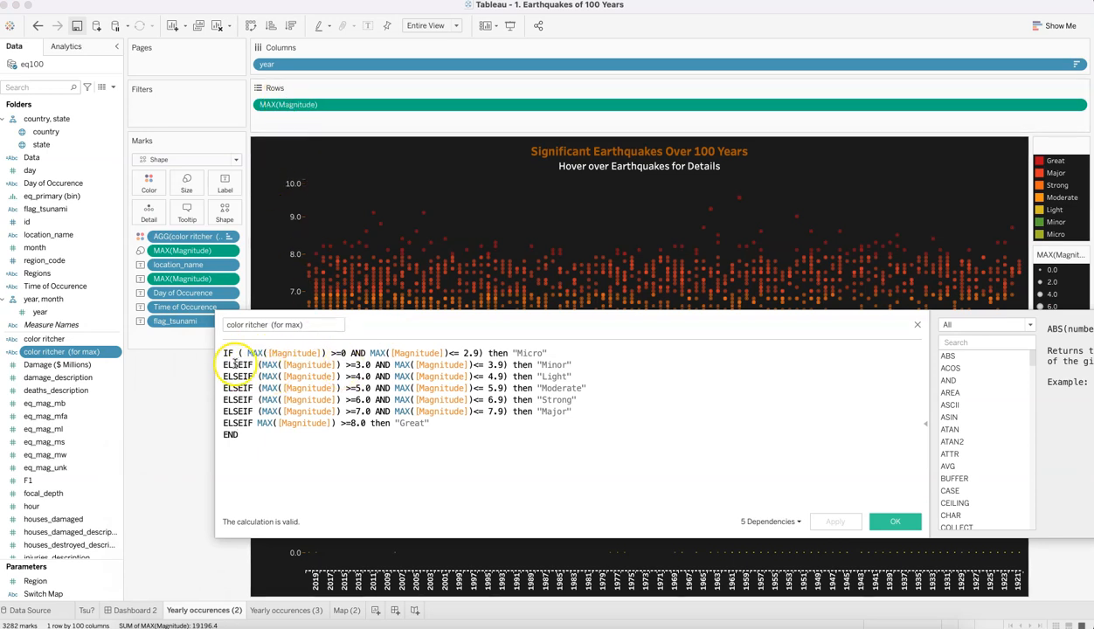
{"action": "left_click_drag", "start_coordinate": [223, 353], "coordinate": [263, 432]}
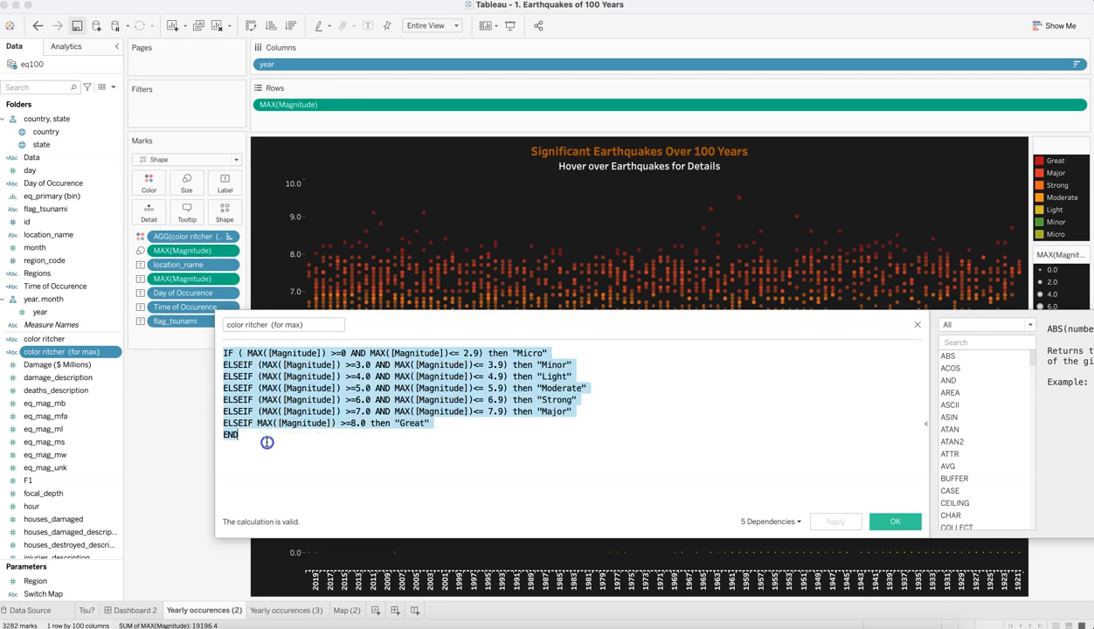
{"action": "left_click", "coordinate": [267, 442]}
{"action": "left_click_drag", "start_coordinate": [251, 353], "coordinate": [353, 354]}
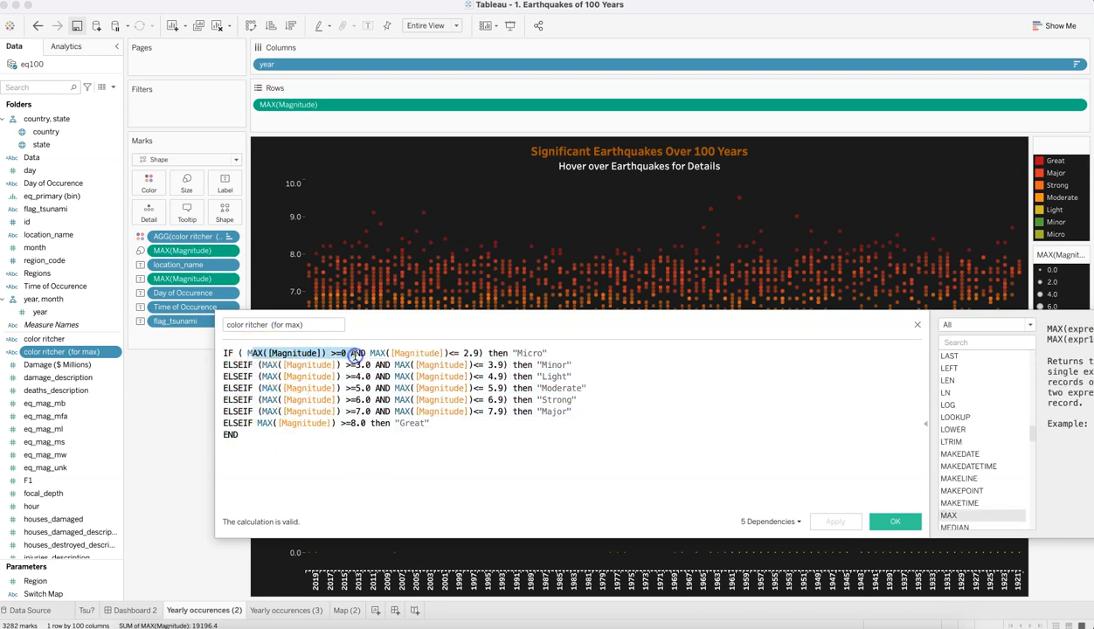
{"action": "left_click", "coordinate": [459, 354]}
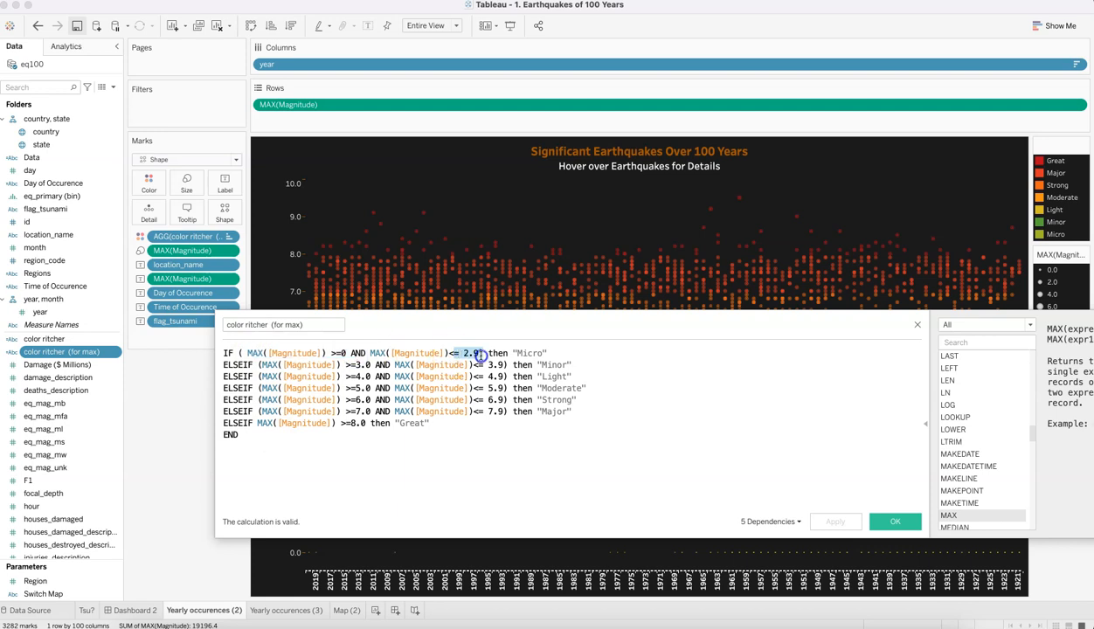
{"action": "left_click_drag", "start_coordinate": [522, 353], "coordinate": [537, 353]}
{"action": "left_click", "coordinate": [356, 366]}
{"action": "left_click_drag", "start_coordinate": [368, 367], "coordinate": [372, 365]}
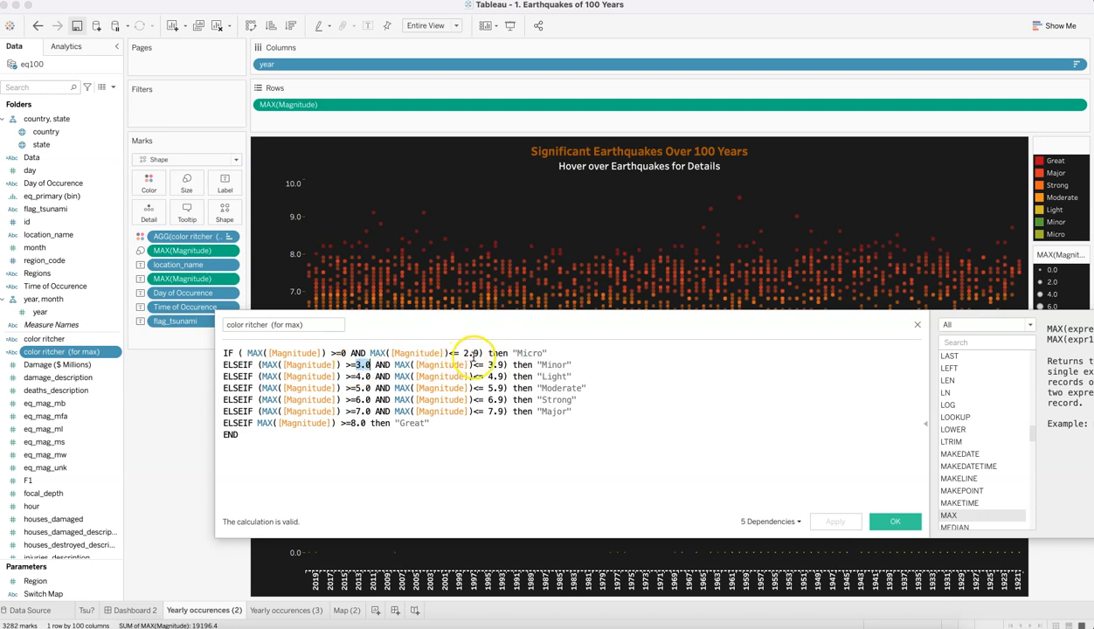
{"action": "left_click_drag", "start_coordinate": [489, 365], "coordinate": [569, 365]}
{"action": "left_click", "coordinate": [545, 367]}
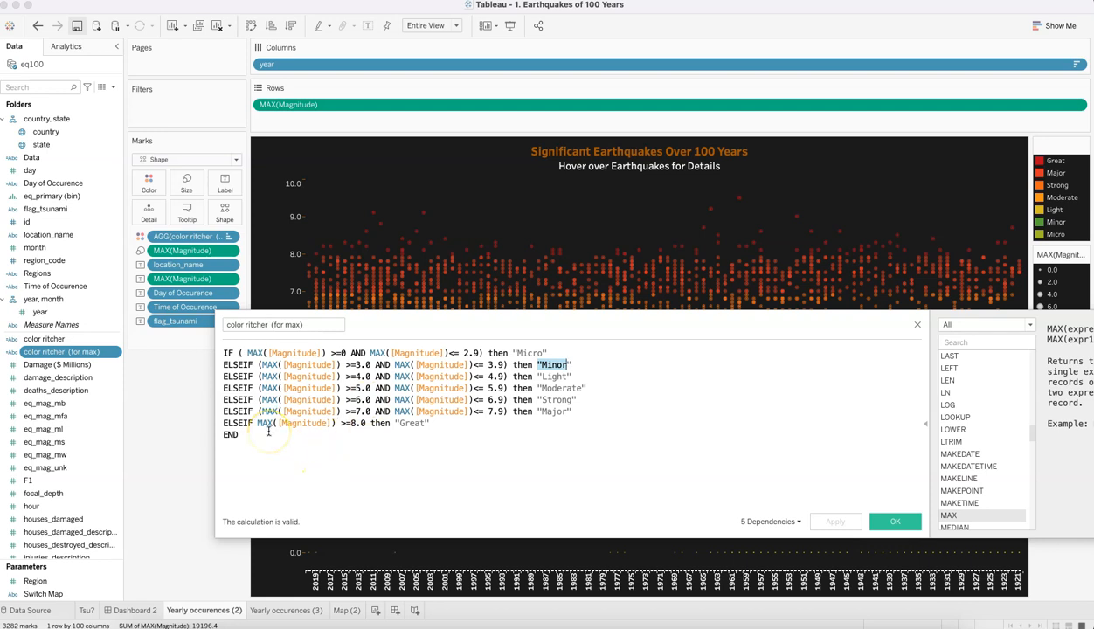
Copy the entire color ritcher (for max) formula and return to the Book2 workbook.
{"action": "left_click_drag", "start_coordinate": [242, 434], "coordinate": [180, 327]}
{"action": "key", "text": "super+c"}
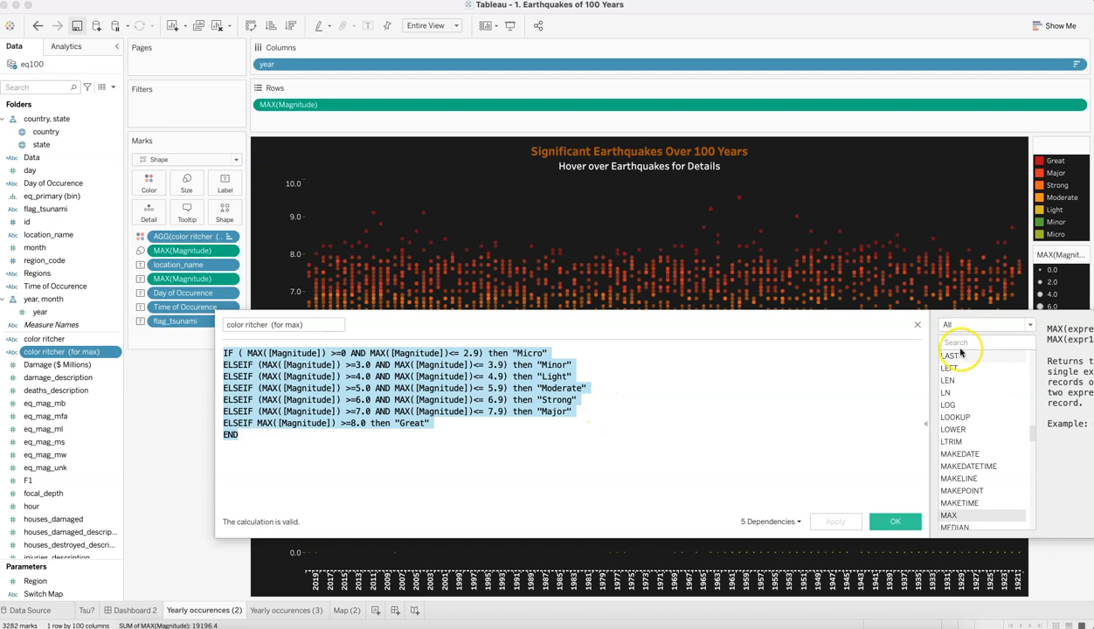
{"action": "left_click", "coordinate": [917, 324]}
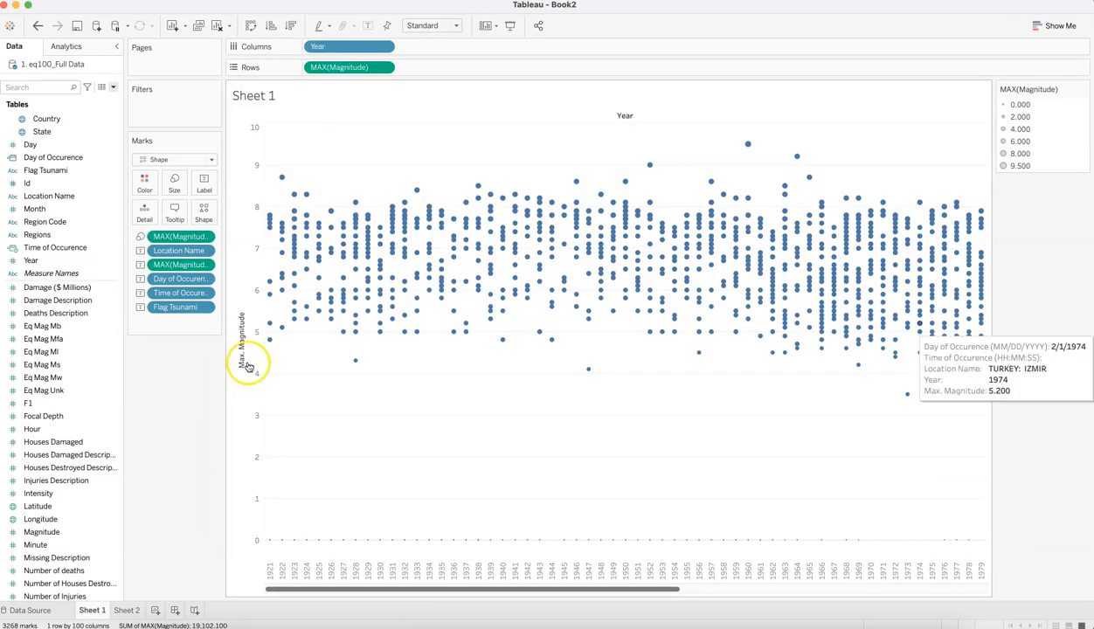
{"action": "left_click", "coordinate": [112, 87]}
{"action": "left_click", "coordinate": [52, 99]}
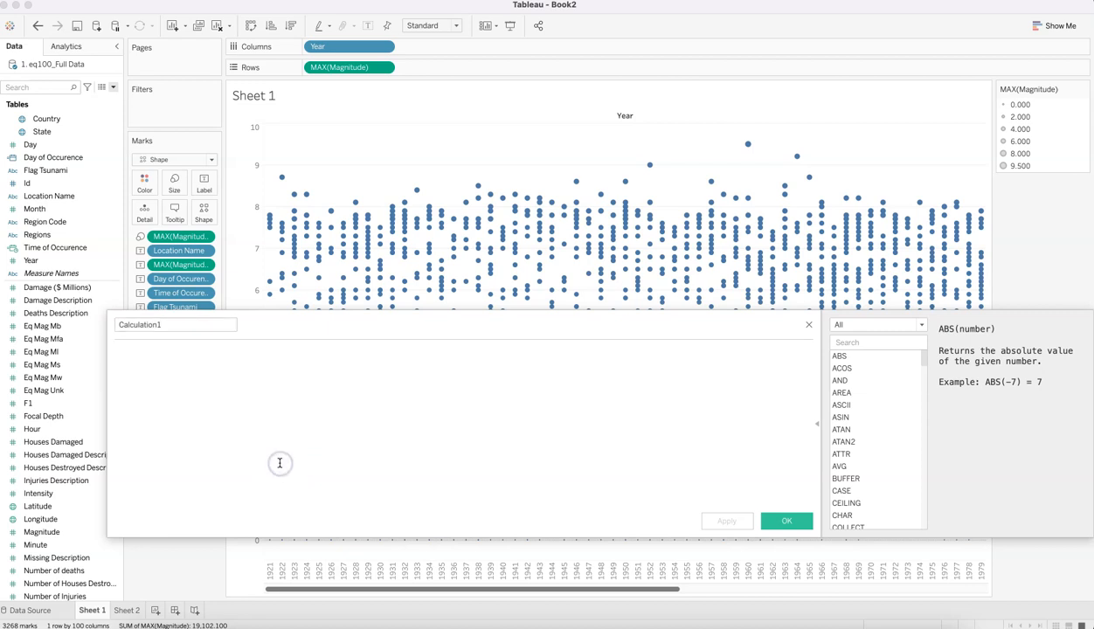
{"action": "key", "text": "super+v"}
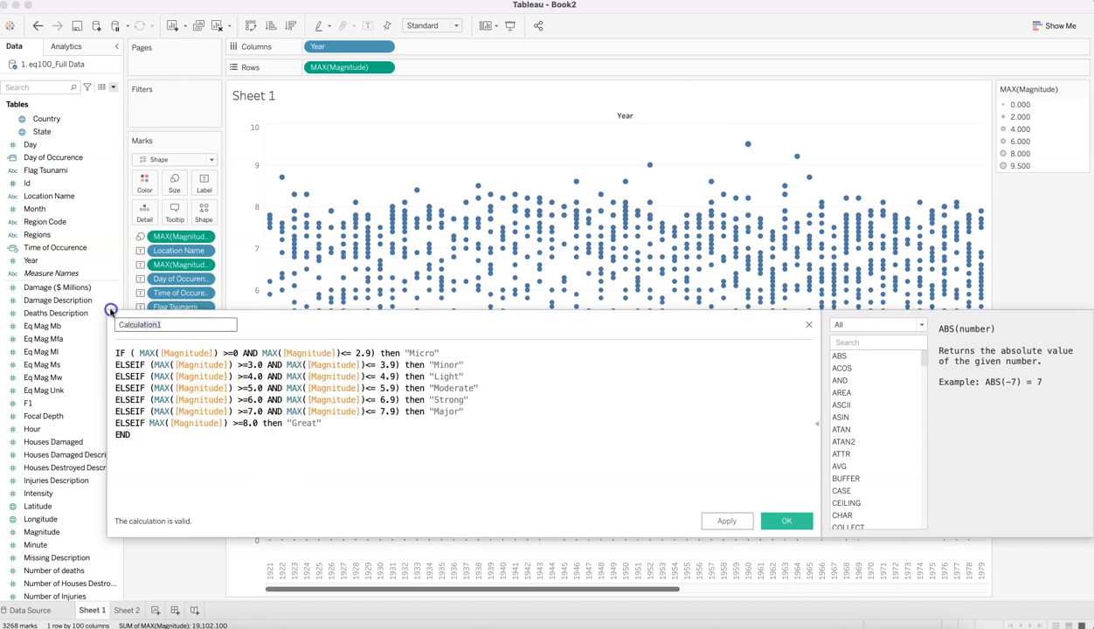
{"action": "left_click", "coordinate": [86, 313]}
{"action": "type", "text": "Color Richter"}
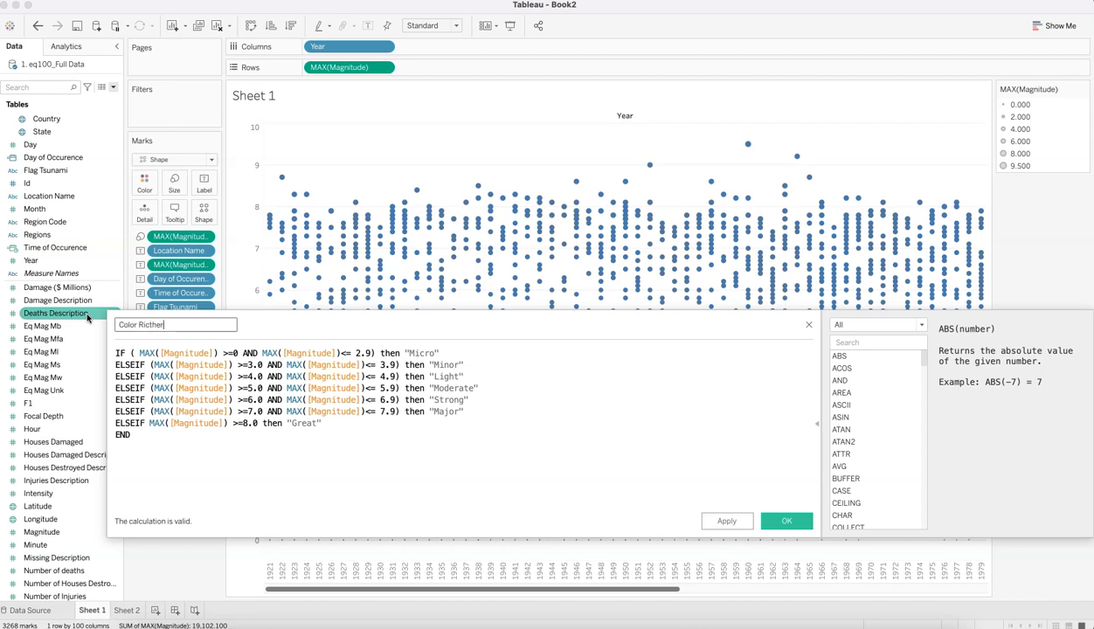
{"action": "left_click", "coordinate": [197, 399]}
{"action": "left_click", "coordinate": [139, 355]}
{"action": "left_click_drag", "start_coordinate": [140, 353], "coordinate": [216, 353]}
{"action": "left_click", "coordinate": [217, 357]}
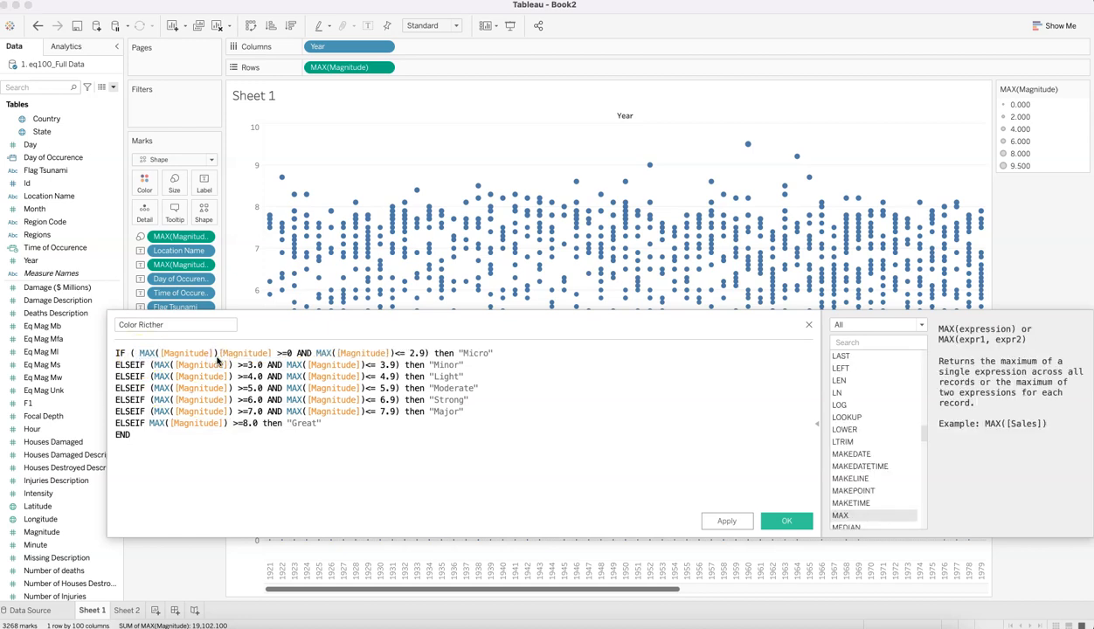
{"action": "key", "text": "super+z"}
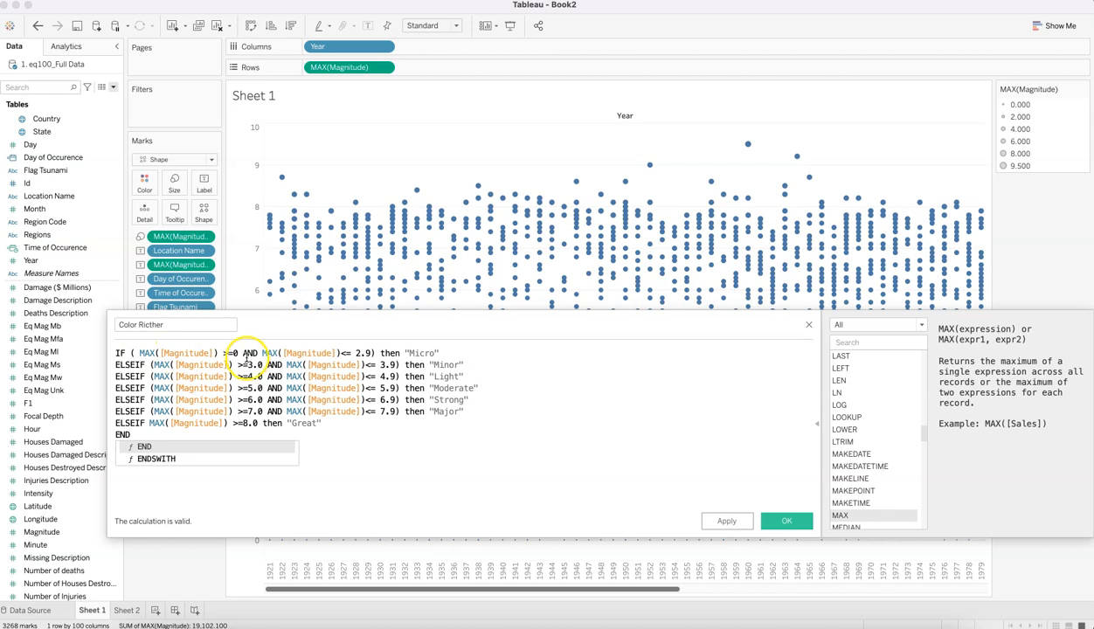
{"action": "left_click", "coordinate": [247, 353]}
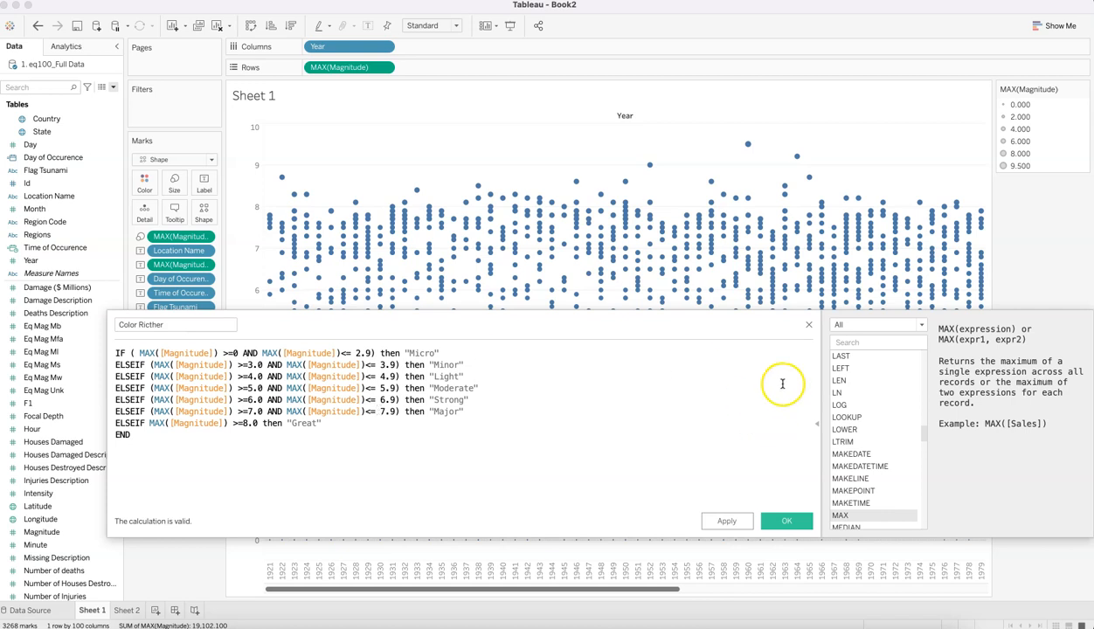
{"action": "left_click", "coordinate": [809, 325]}
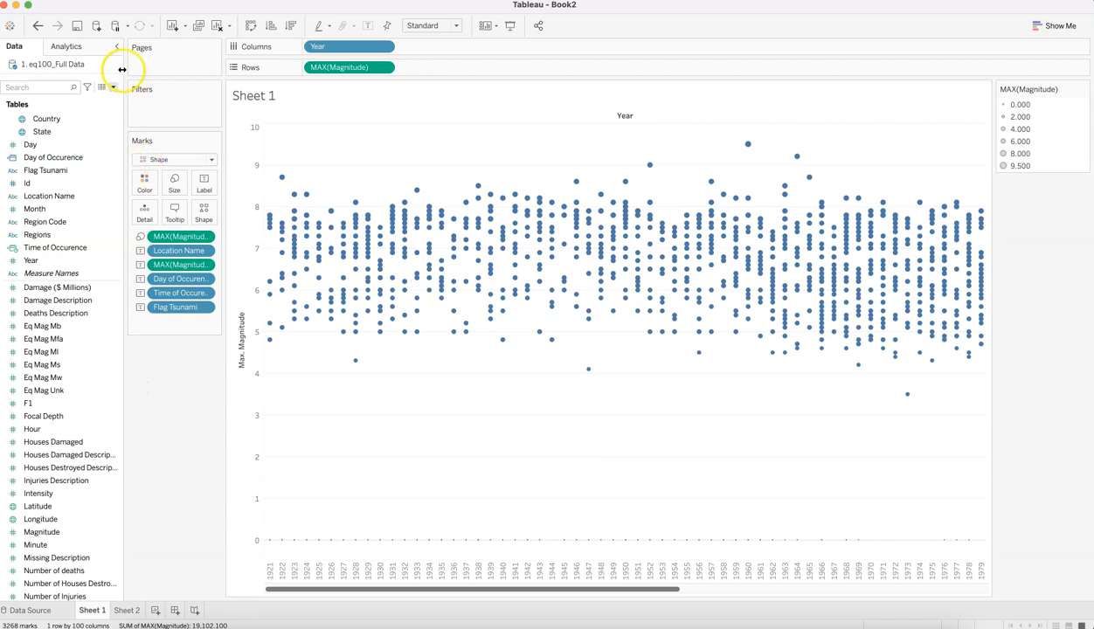
Search the data fields for "colo" and clear the search.
{"action": "left_click", "coordinate": [71, 89]}
{"action": "type", "text": "colo"}
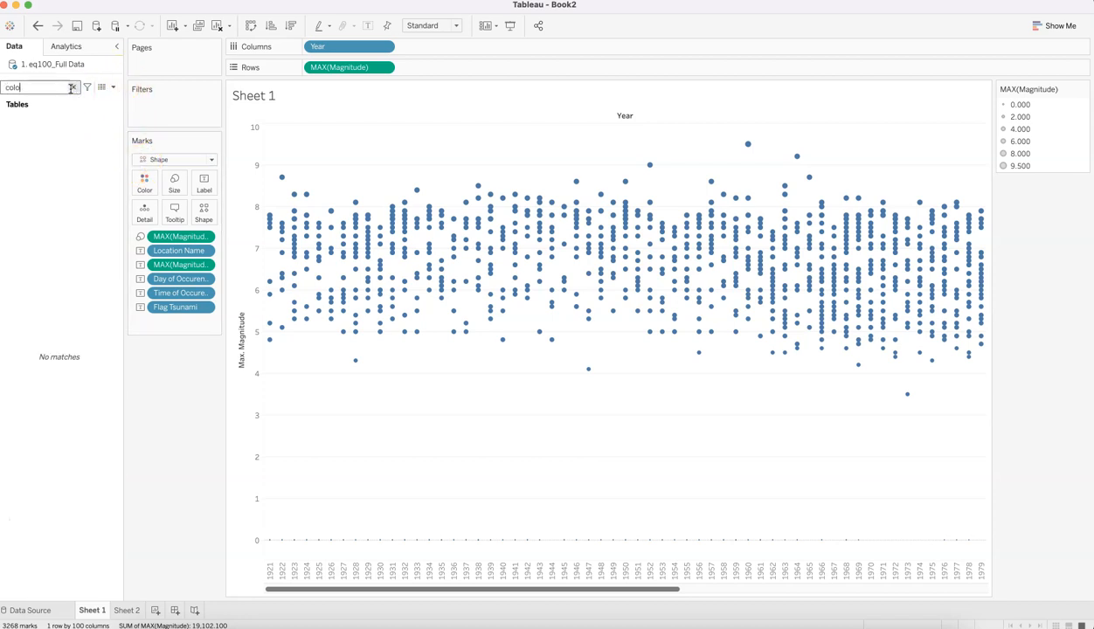
{"action": "left_click", "coordinate": [73, 88]}
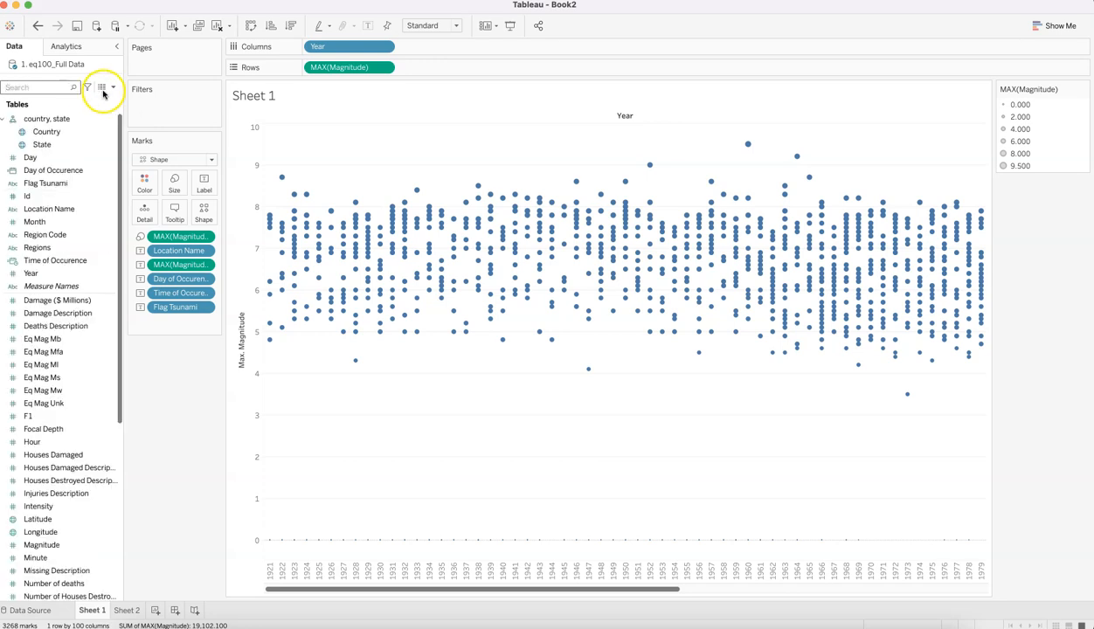
Create a calculated field named Color Ricther from the copied MAX([Magnitude]) formula that sorts magnitudes into categories from Micro to Great.
{"action": "left_click", "coordinate": [113, 89]}
{"action": "left_click", "coordinate": [92, 98]}
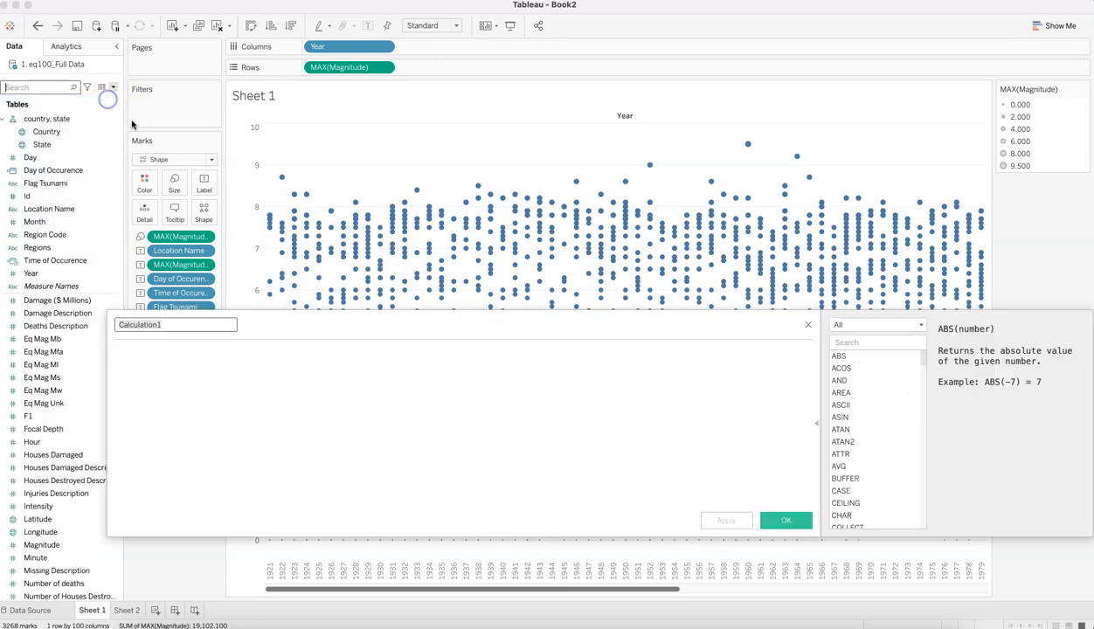
{"action": "key", "text": "ctrl+v"}
{"action": "left_click", "coordinate": [174, 324]}
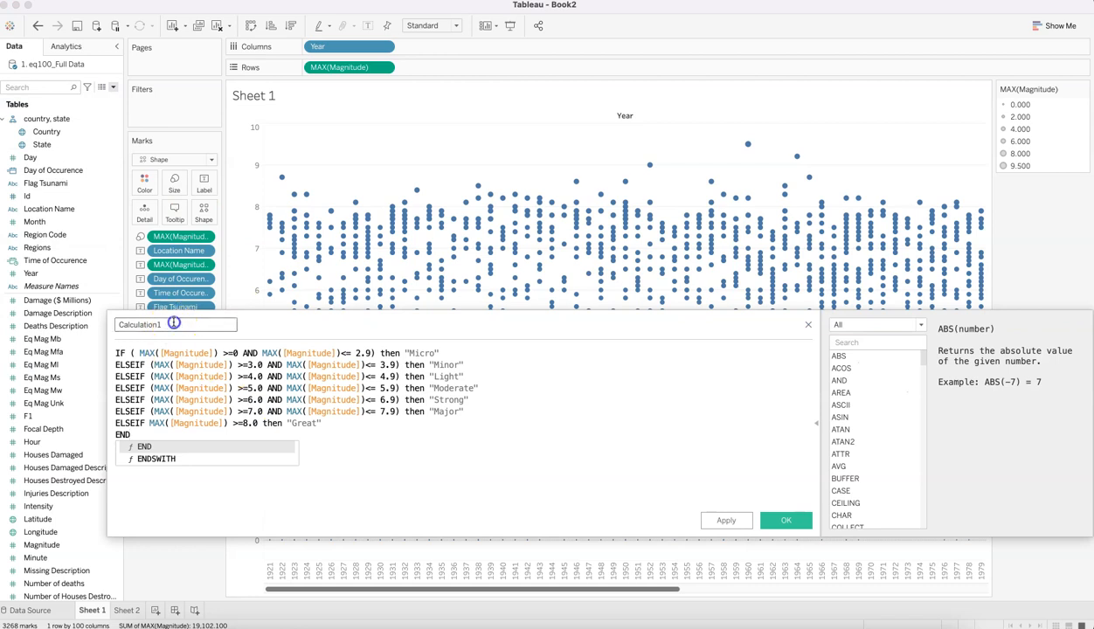
{"action": "key", "text": "BackSpace"}
{"action": "key", "text": "BackSpace"}
{"action": "key", "text": "BackSpace"}
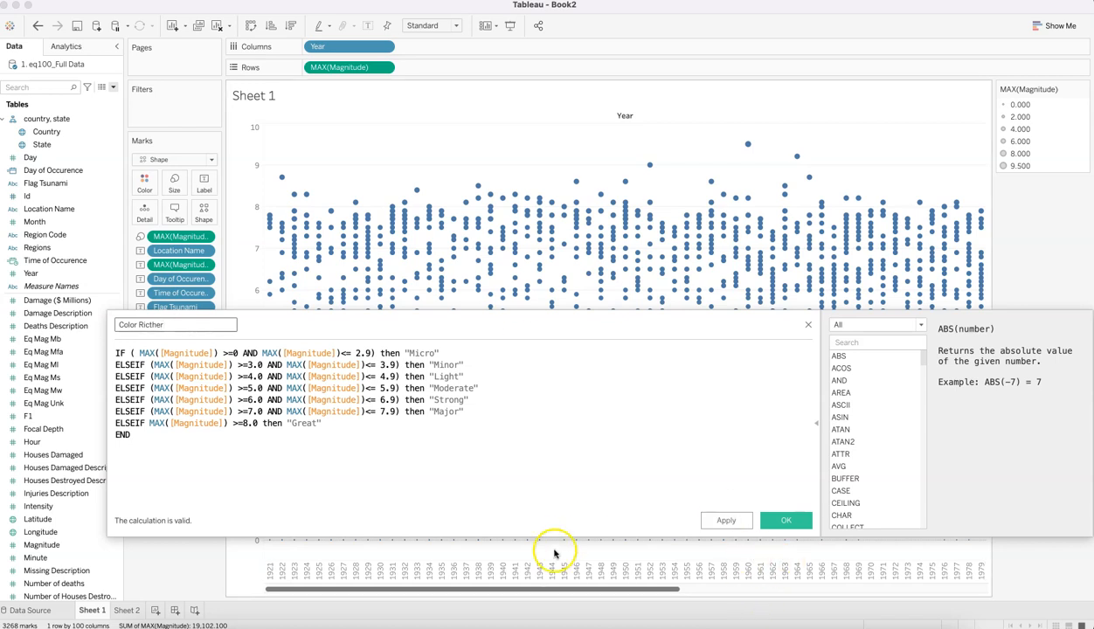
{"action": "left_click", "coordinate": [642, 464]}
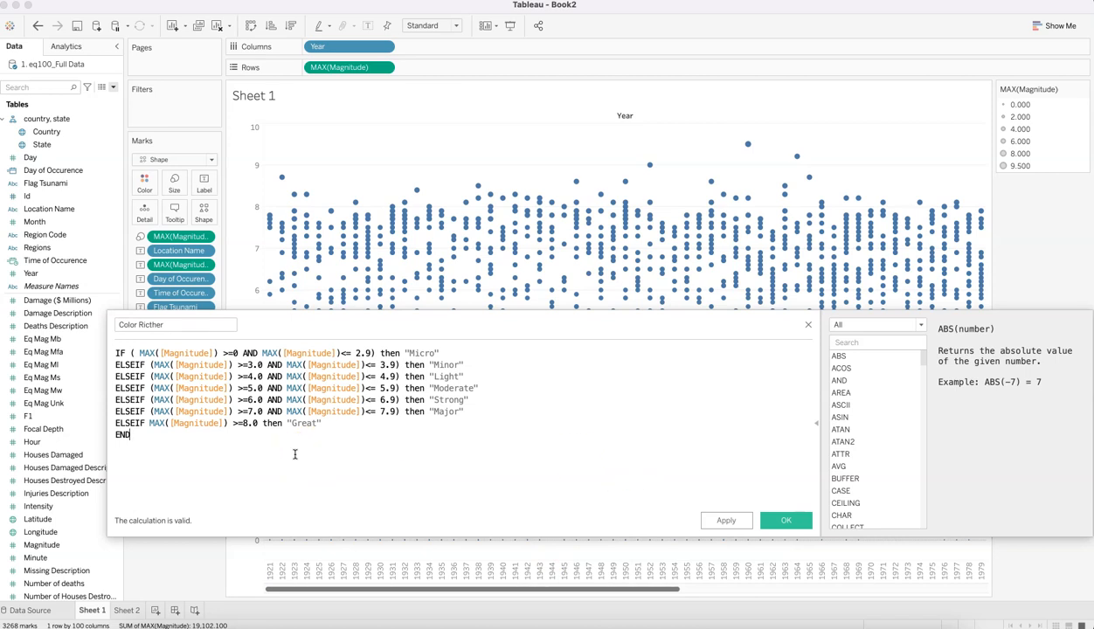
{"action": "left_click", "coordinate": [789, 521]}
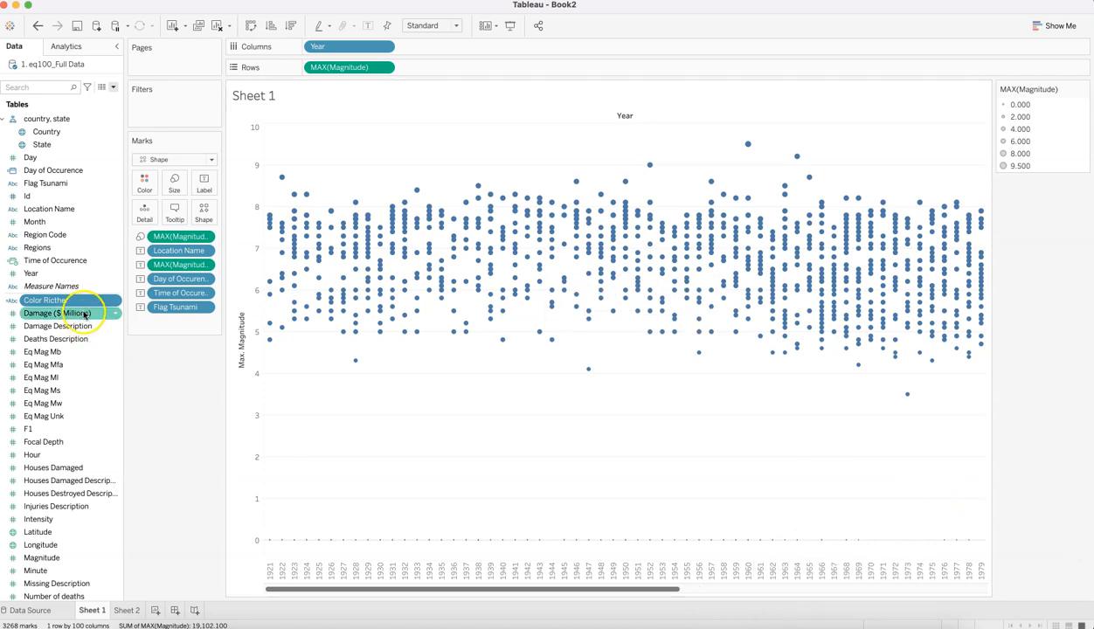
Color the marks by Color Ricther and move Strong, Major and Moderate directly below Great in the color legend.
{"action": "left_click_drag", "start_coordinate": [78, 302], "coordinate": [147, 189]}
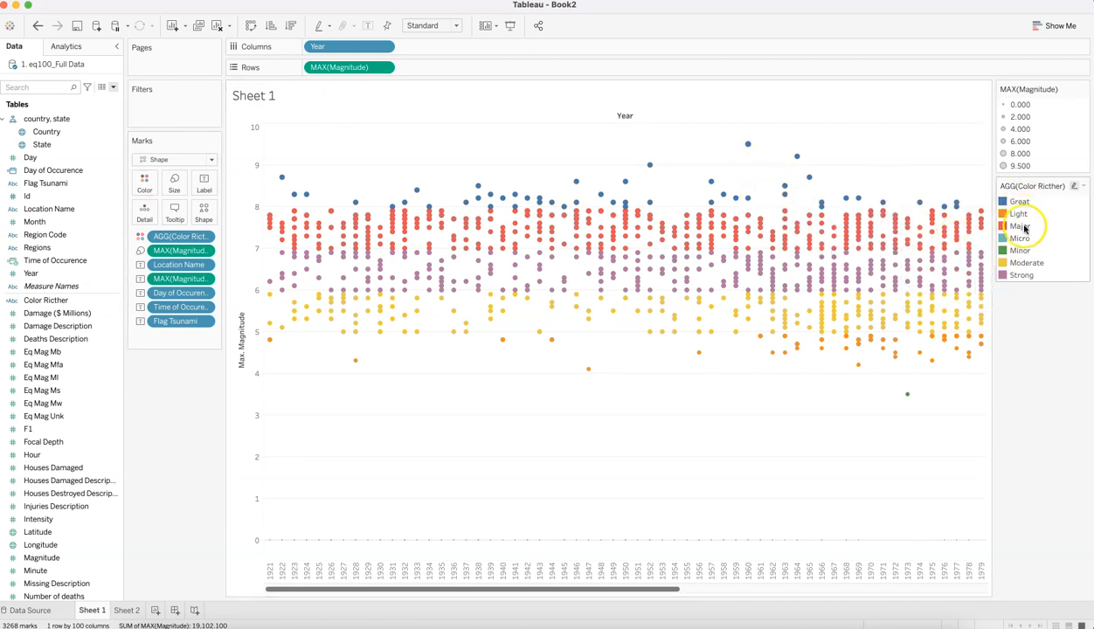
{"action": "left_click", "coordinate": [1023, 276]}
{"action": "left_click_drag", "start_coordinate": [1022, 274], "coordinate": [1027, 212]}
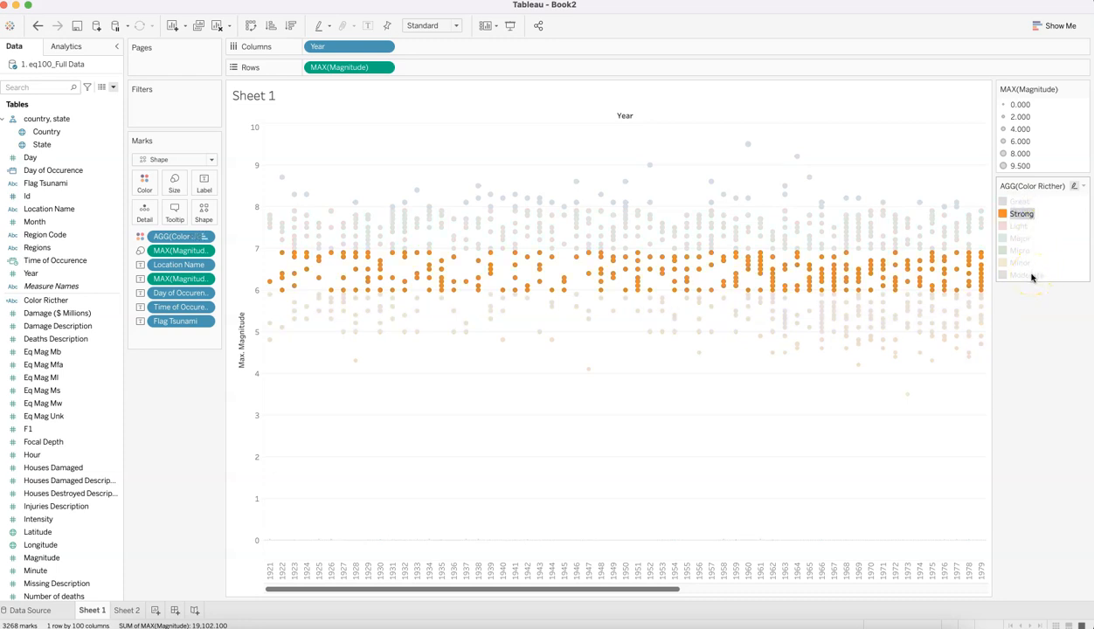
{"action": "left_click_drag", "start_coordinate": [1031, 273], "coordinate": [1039, 227]}
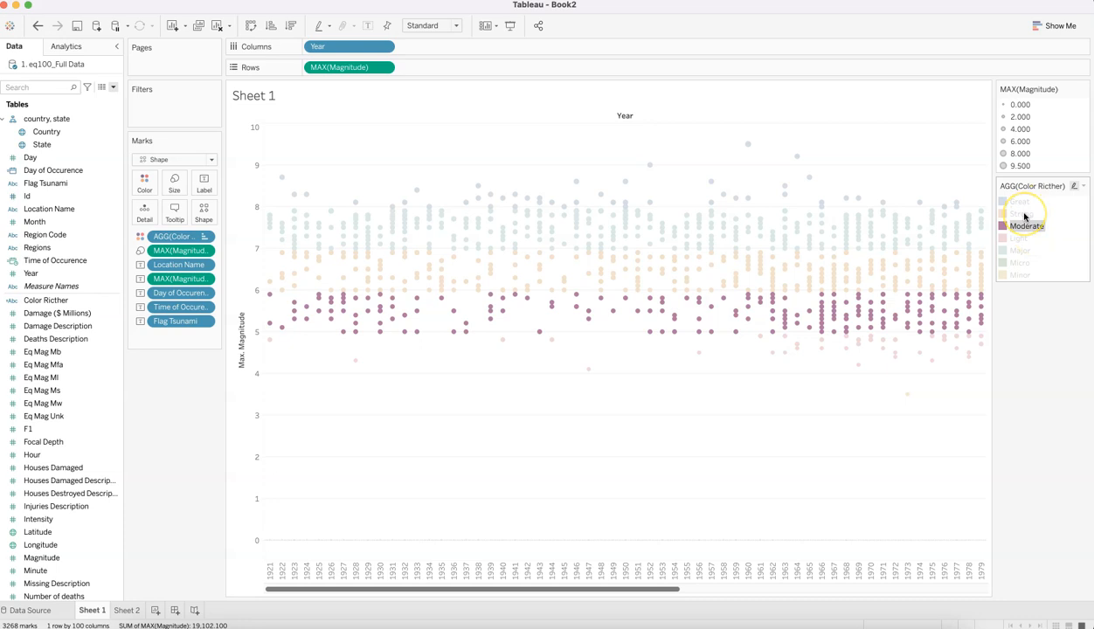
{"action": "left_click", "coordinate": [1022, 251]}
{"action": "left_click_drag", "start_coordinate": [1022, 251], "coordinate": [1040, 224]}
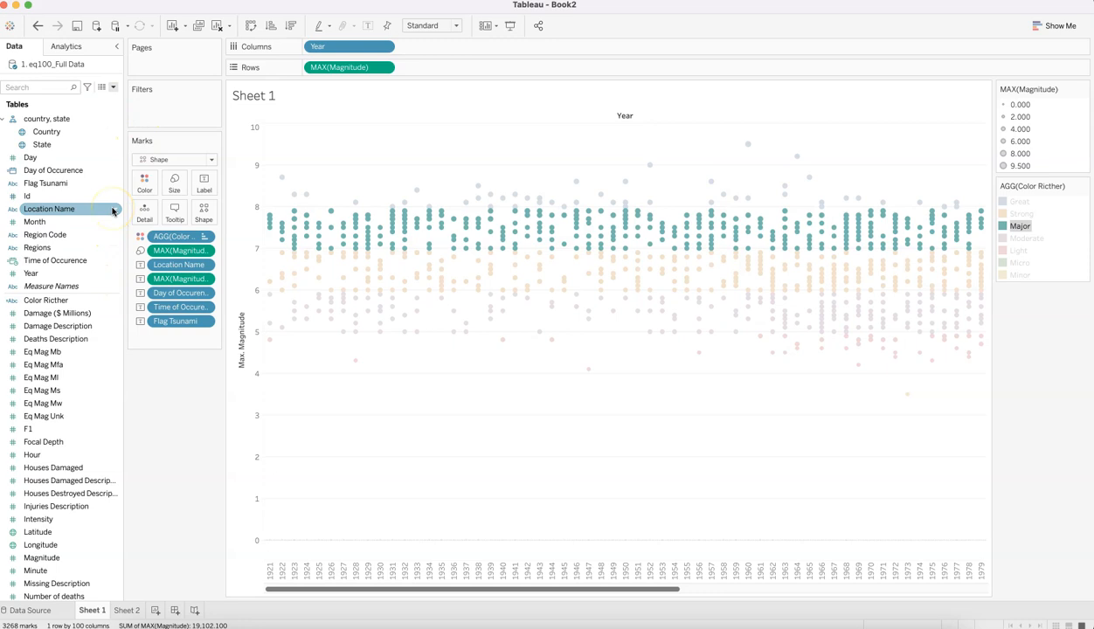
Search the data fields for "color" and review the category order in the Color Ricther formula.
{"action": "left_click", "coordinate": [58, 88]}
{"action": "type", "text": "color"}
{"action": "right_click", "coordinate": [114, 128]}
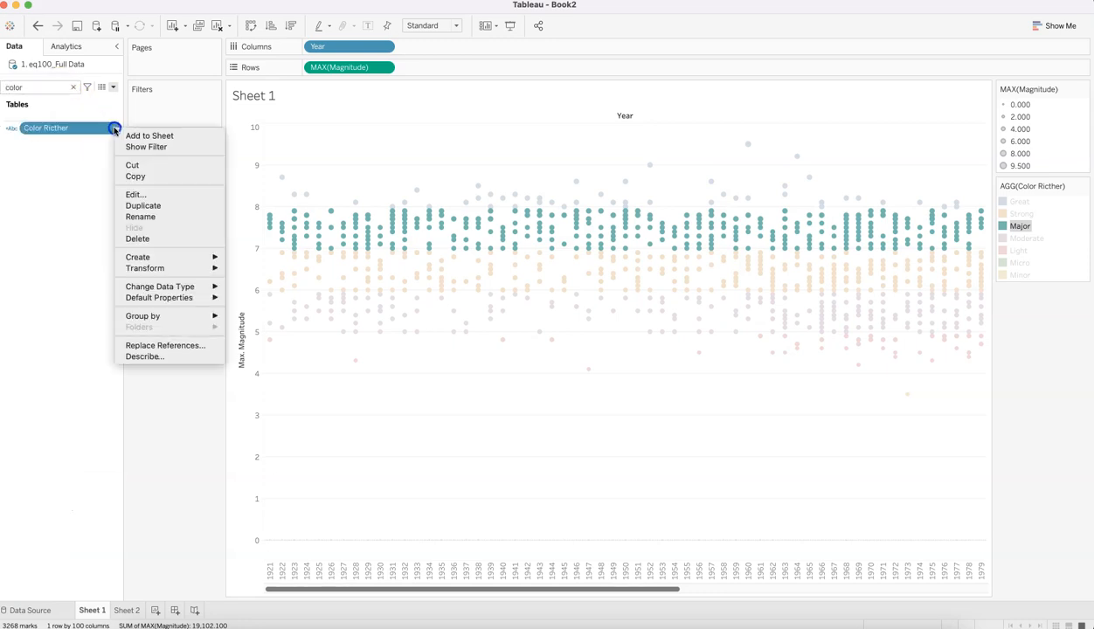
{"action": "left_click", "coordinate": [142, 197]}
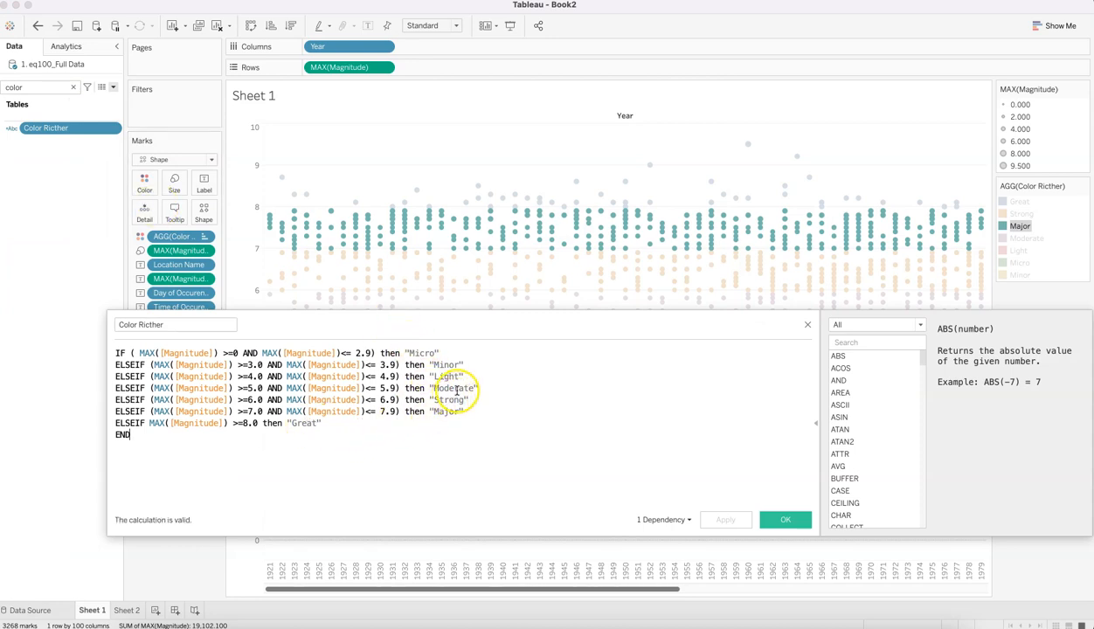
{"action": "left_click", "coordinate": [808, 324]}
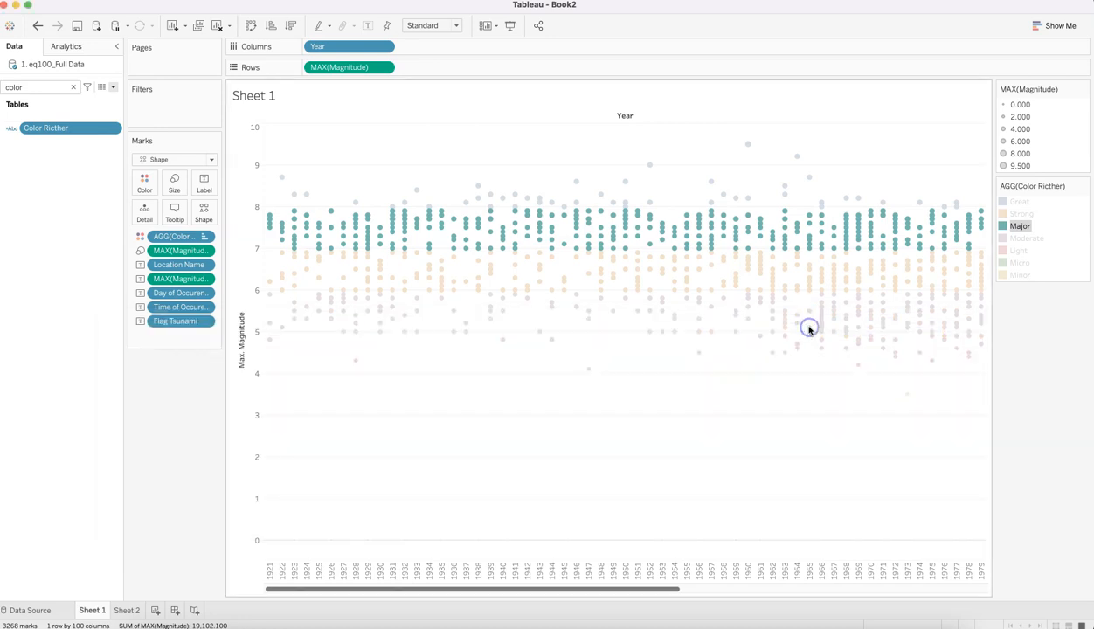
Finish ordering the color legend as Great, Major, Strong, Moderate, Light, Minor, Micro, rechecking the Color Ricther formula.
{"action": "left_click_drag", "start_coordinate": [1022, 227], "coordinate": [1041, 211]}
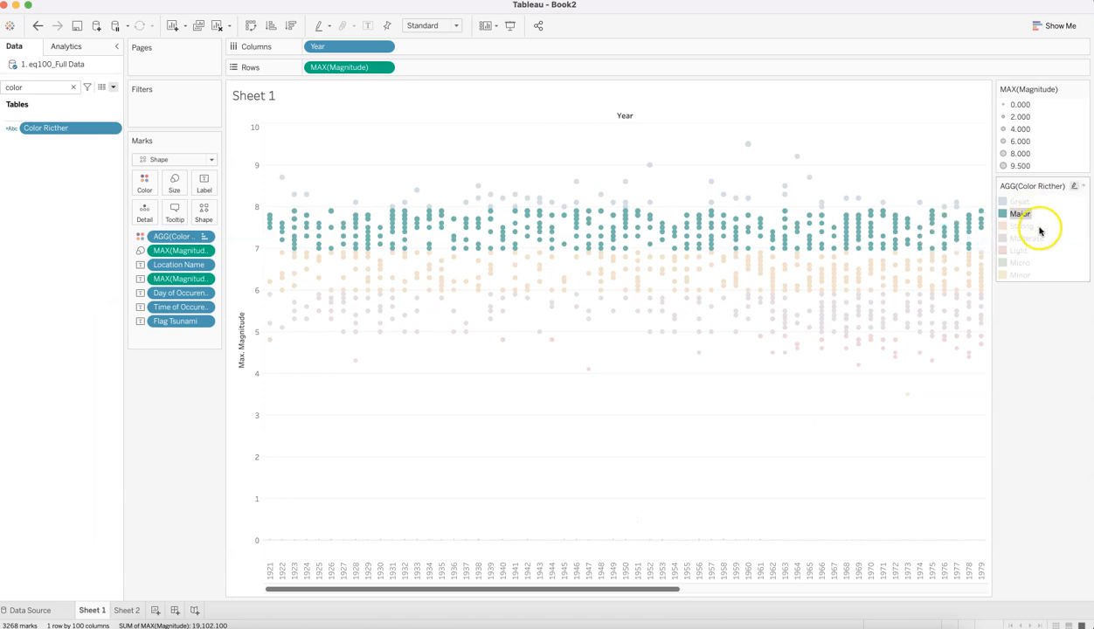
{"action": "mouse_move", "coordinate": [1029, 249]}
{"action": "left_mouse_down"}
{"action": "mouse_move", "coordinate": [1021, 277]}
{"action": "mouse_move", "coordinate": [1041, 248]}
{"action": "left_mouse_up"}
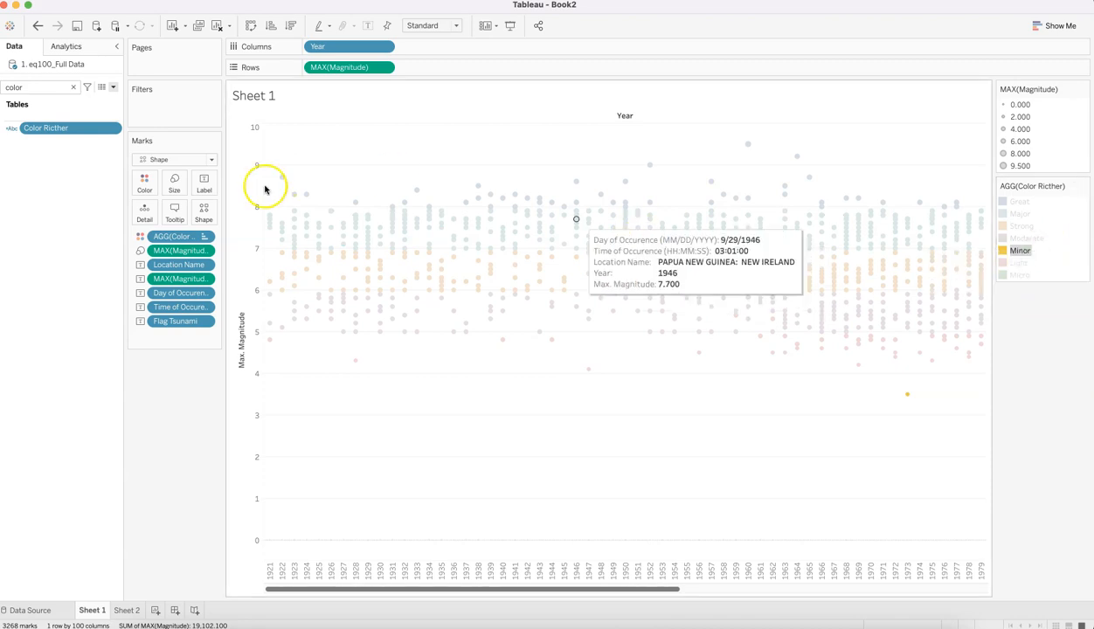
{"action": "right_click", "coordinate": [119, 134]}
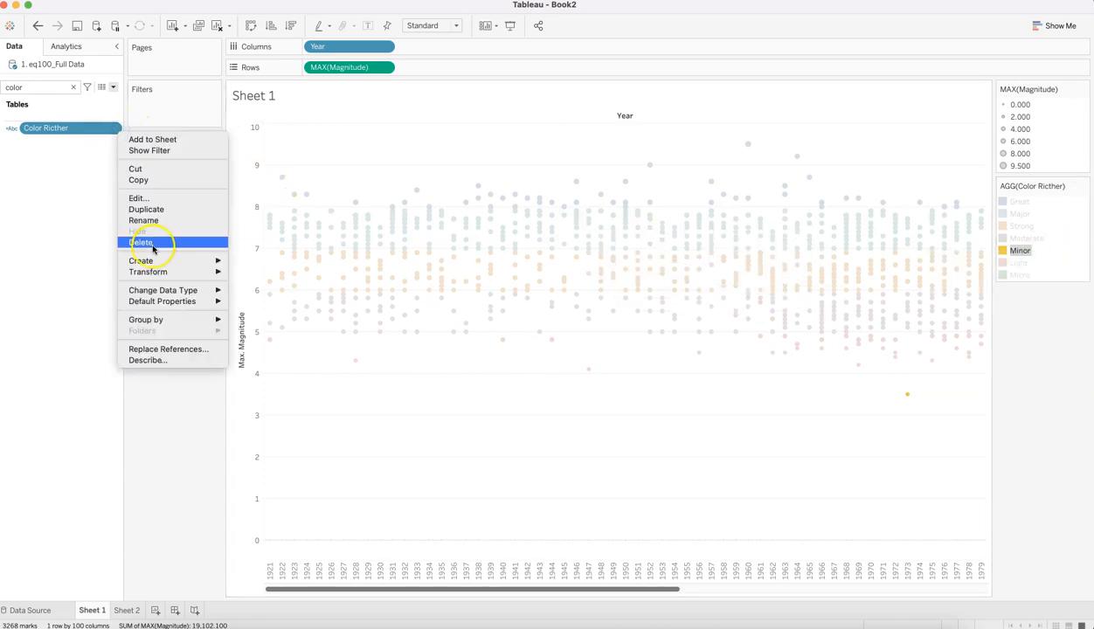
{"action": "left_click", "coordinate": [158, 198]}
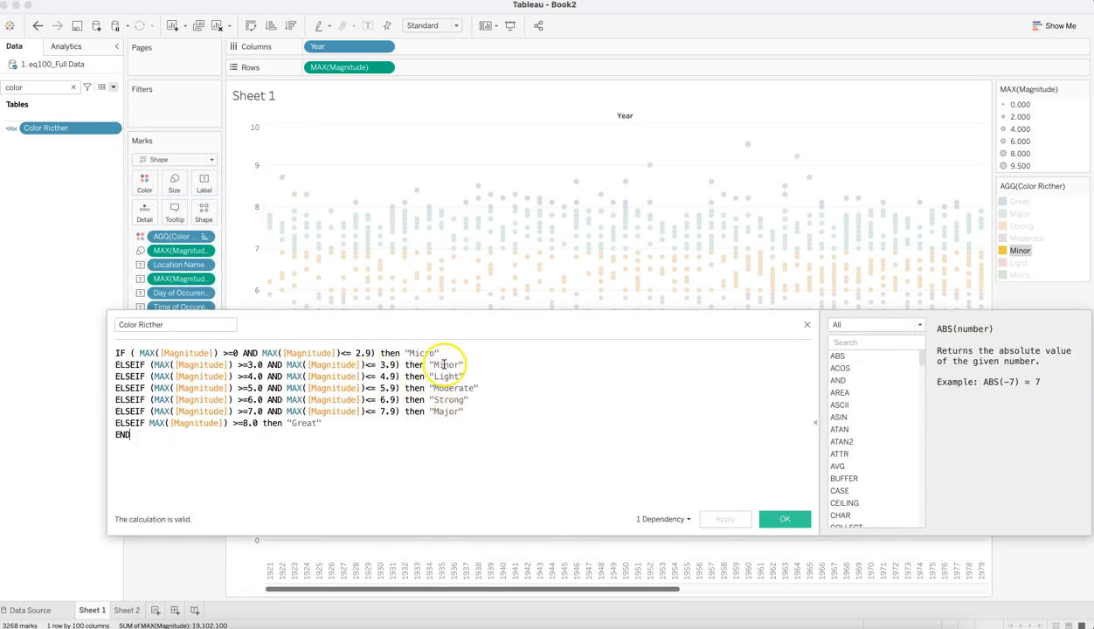
{"action": "left_click", "coordinate": [806, 325]}
{"action": "left_click", "coordinate": [1023, 263]}
{"action": "left_click_drag", "start_coordinate": [1024, 262], "coordinate": [1043, 254]}
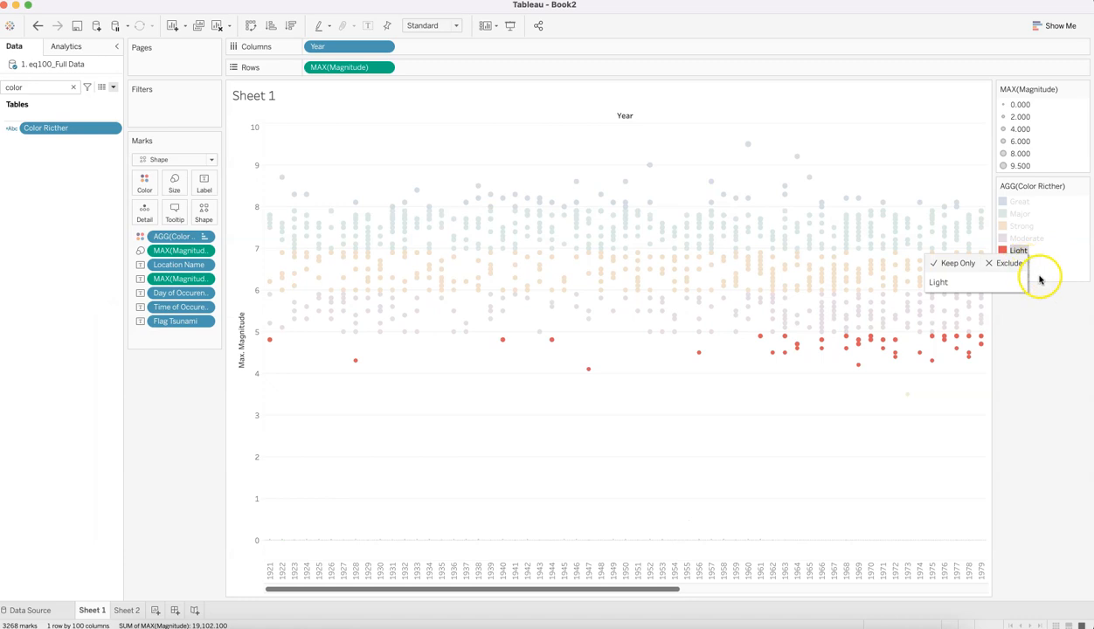
{"action": "left_click", "coordinate": [1055, 322]}
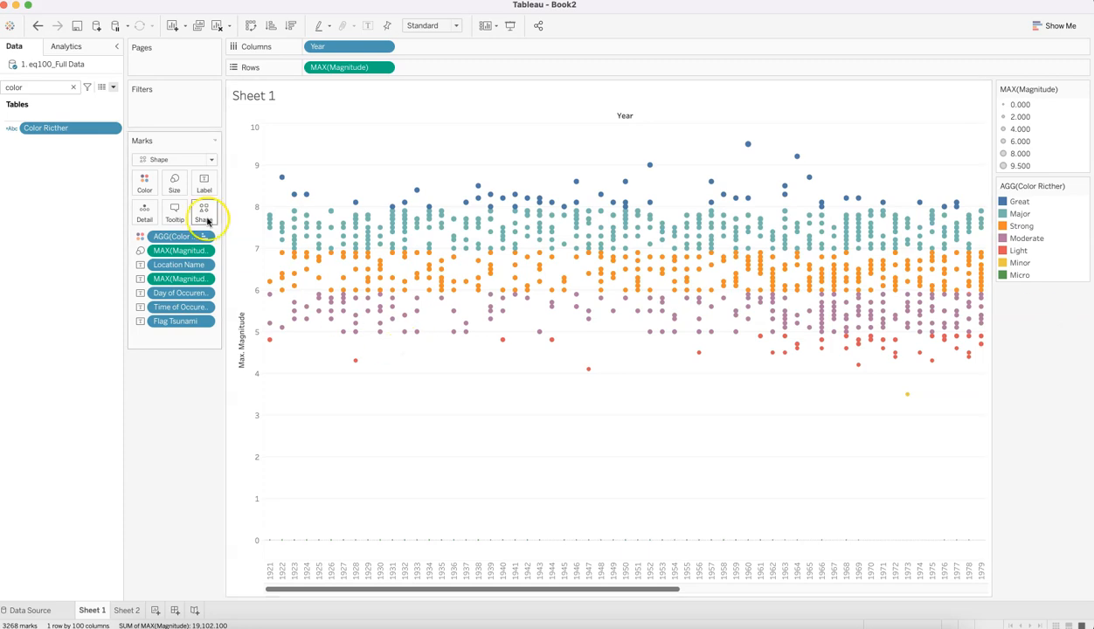
Edit the Color Ricther colors and assign the Maraschino red pencil color to the Great category.
{"action": "left_click", "coordinate": [144, 179]}
{"action": "left_click", "coordinate": [191, 224]}
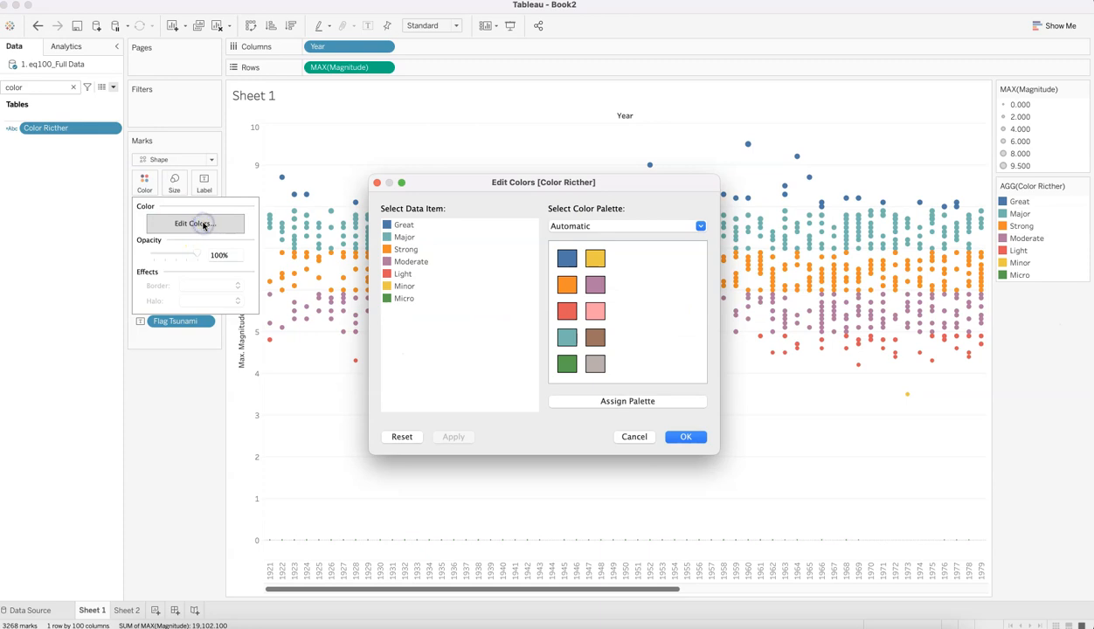
{"action": "double_click", "coordinate": [390, 228]}
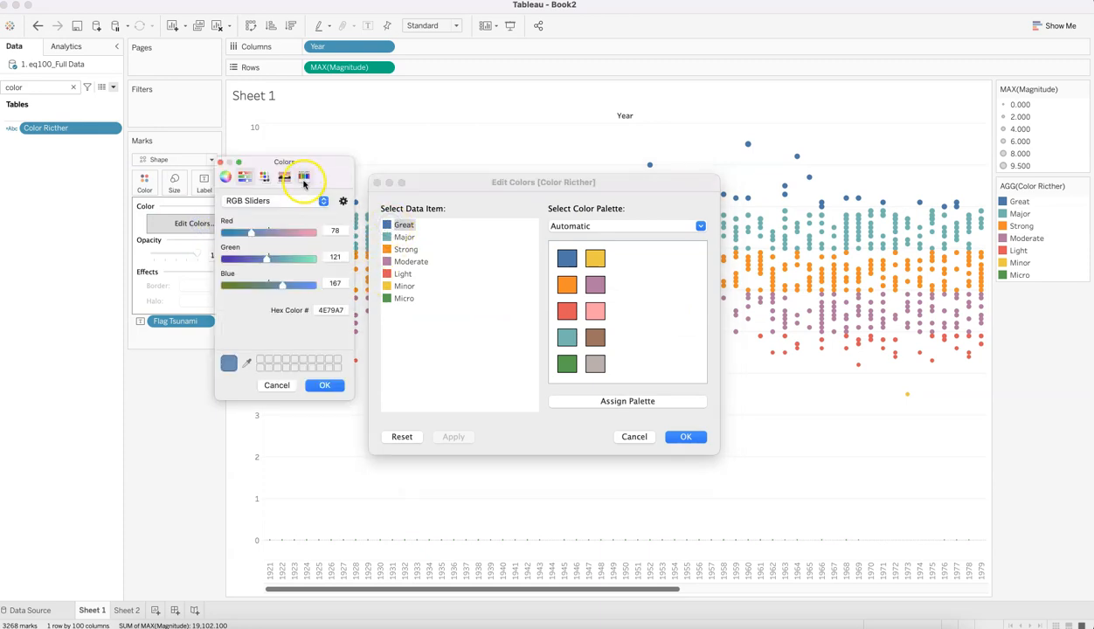
{"action": "left_click", "coordinate": [303, 179]}
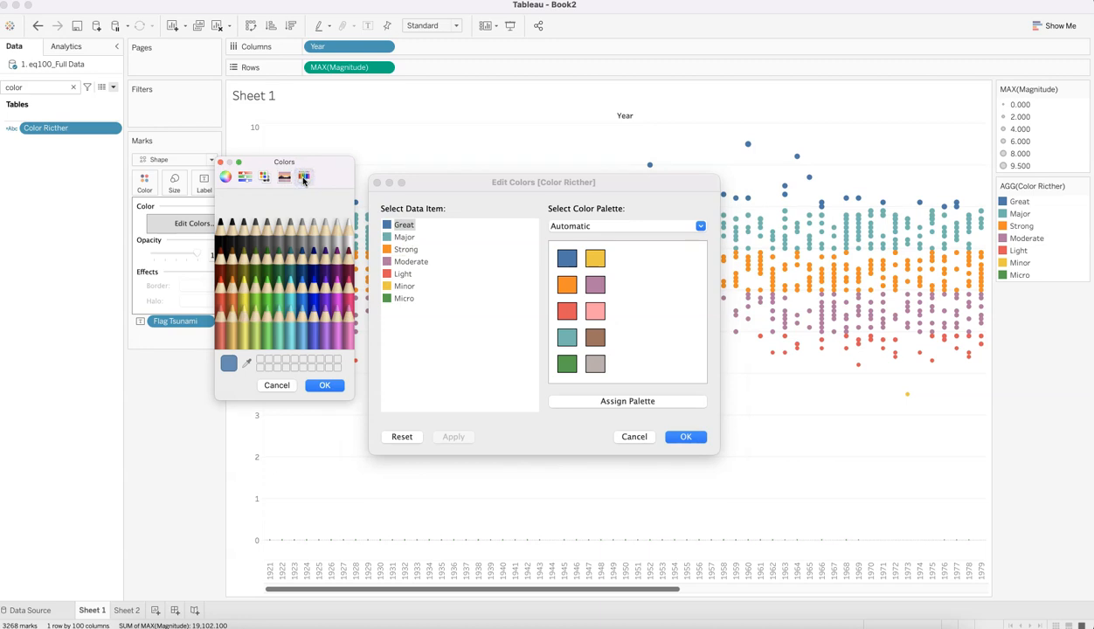
{"action": "left_click", "coordinate": [221, 293]}
{"action": "left_click", "coordinate": [220, 320]}
{"action": "left_click", "coordinate": [219, 292]}
{"action": "left_click", "coordinate": [323, 391]}
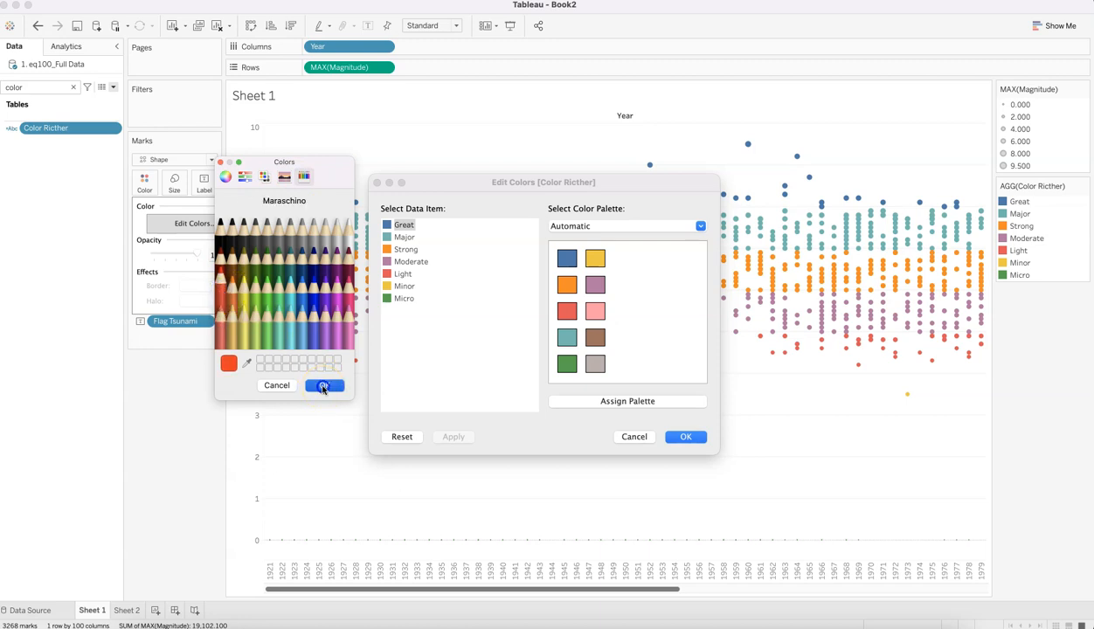
Set the Major category's color to orange with RGB values 255, 104, 0 (hex FF6800).
{"action": "left_click", "coordinate": [394, 238]}
{"action": "double_click", "coordinate": [394, 238]}
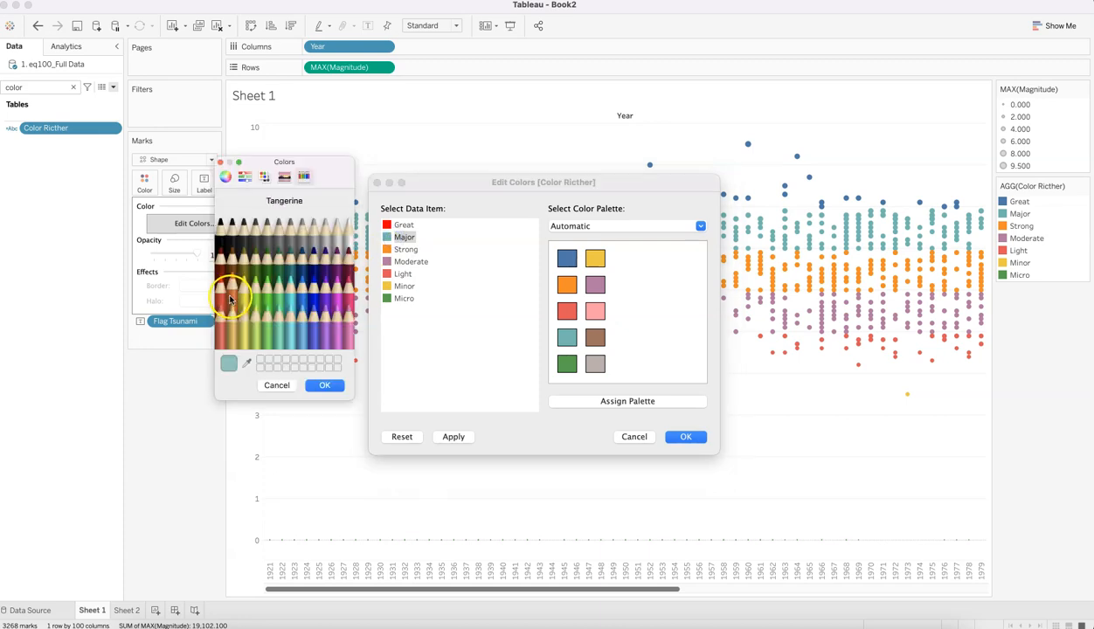
{"action": "left_click", "coordinate": [216, 319]}
{"action": "left_click", "coordinate": [219, 329]}
{"action": "left_click", "coordinate": [345, 284]}
{"action": "left_click", "coordinate": [224, 301]}
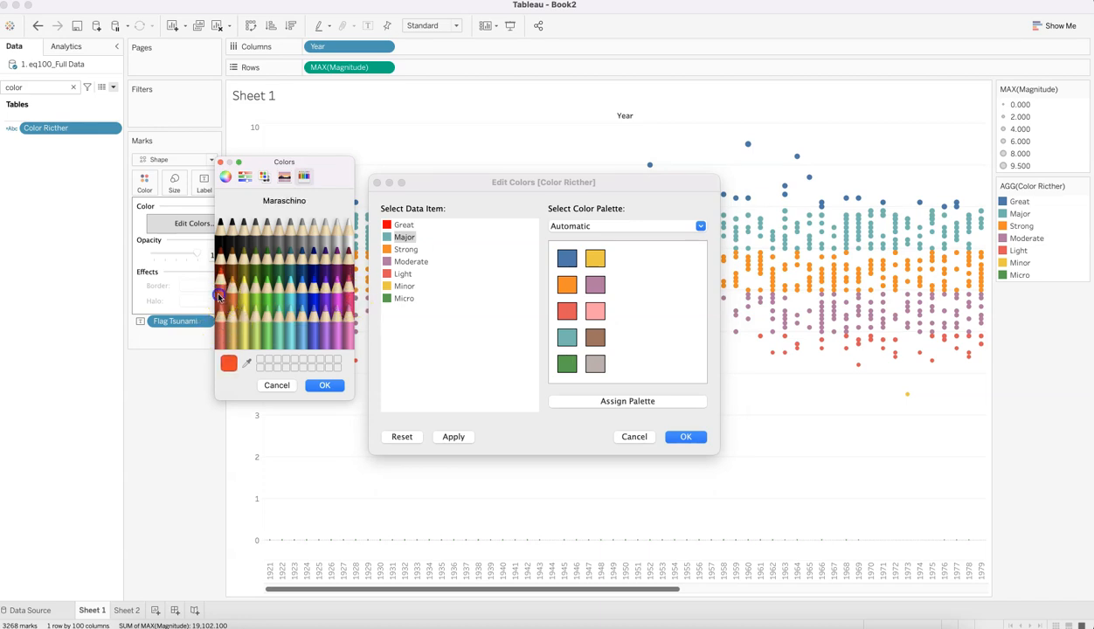
{"action": "left_click", "coordinate": [245, 177]}
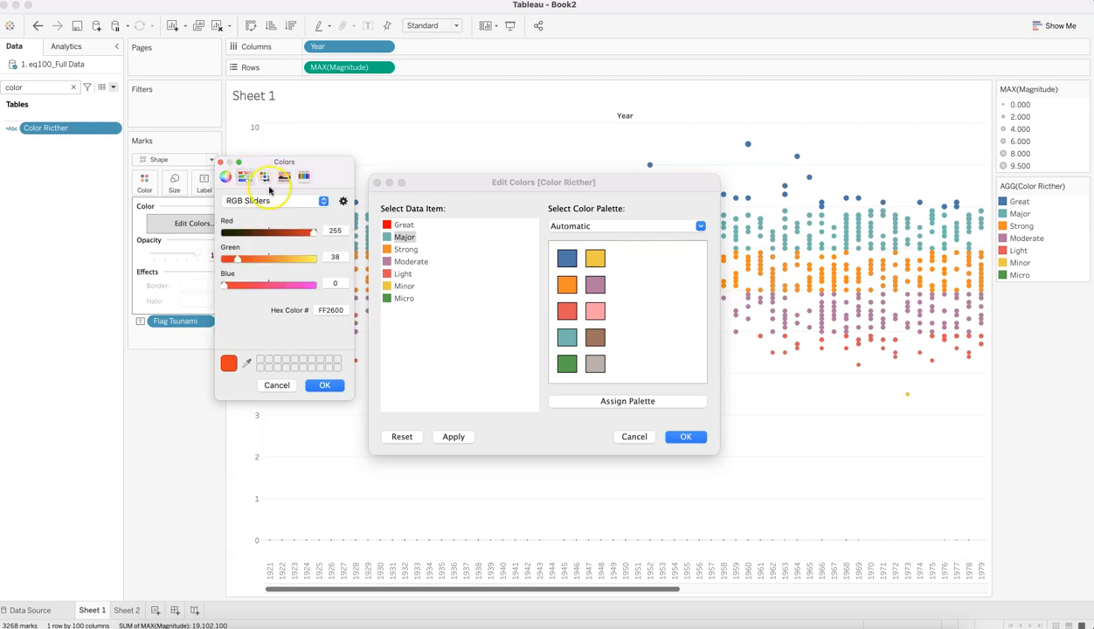
{"action": "left_click_drag", "start_coordinate": [239, 264], "coordinate": [253, 264]}
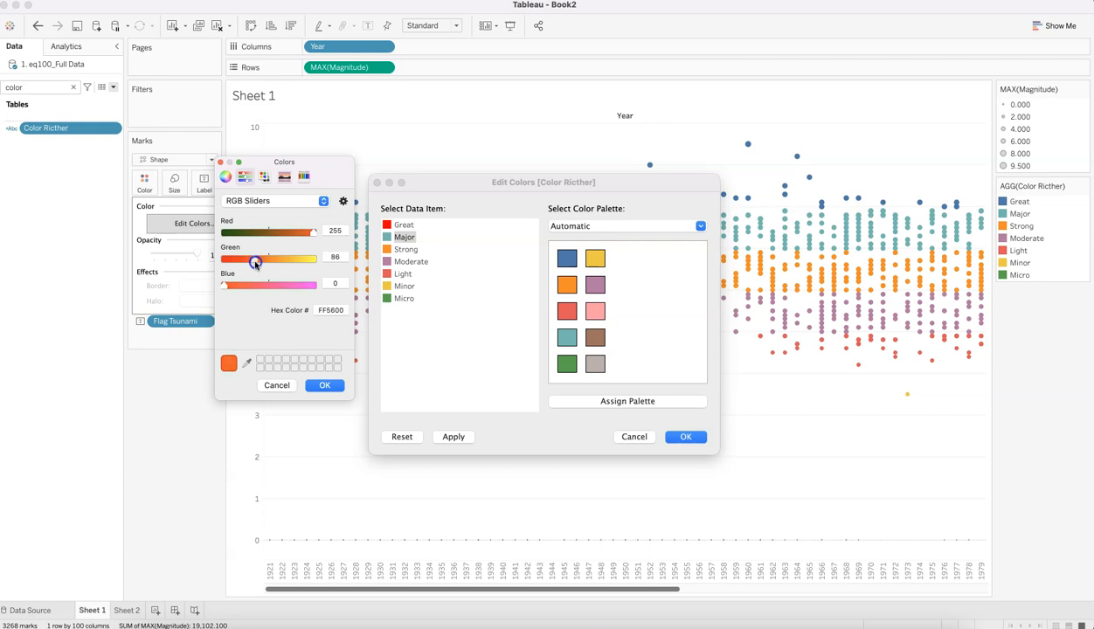
{"action": "left_click_drag", "start_coordinate": [256, 262], "coordinate": [261, 264]}
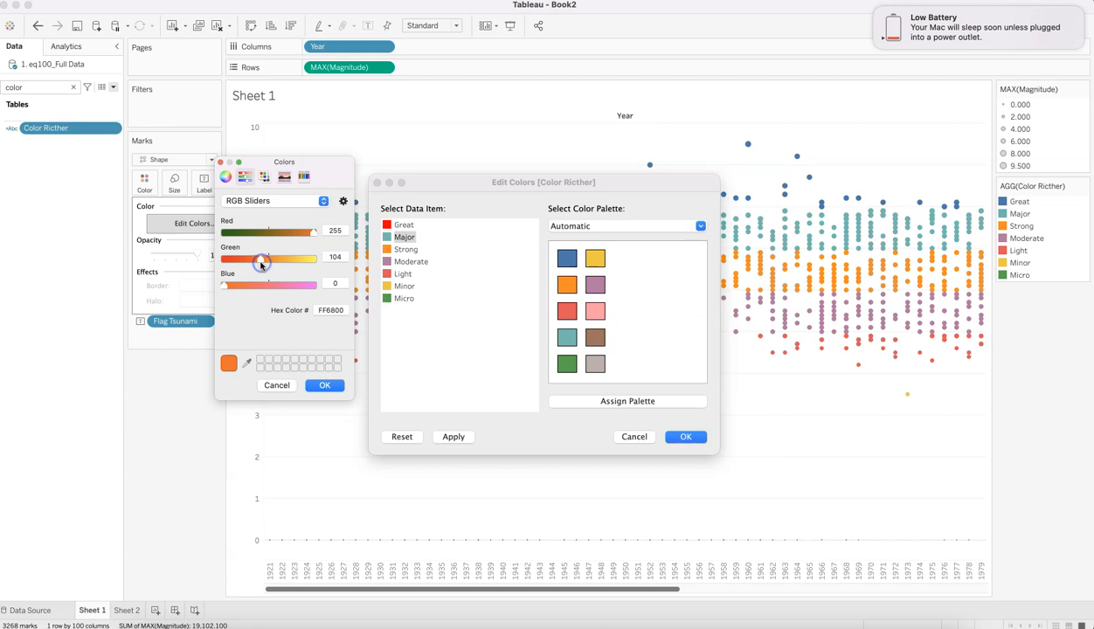
{"action": "left_click", "coordinate": [876, 11]}
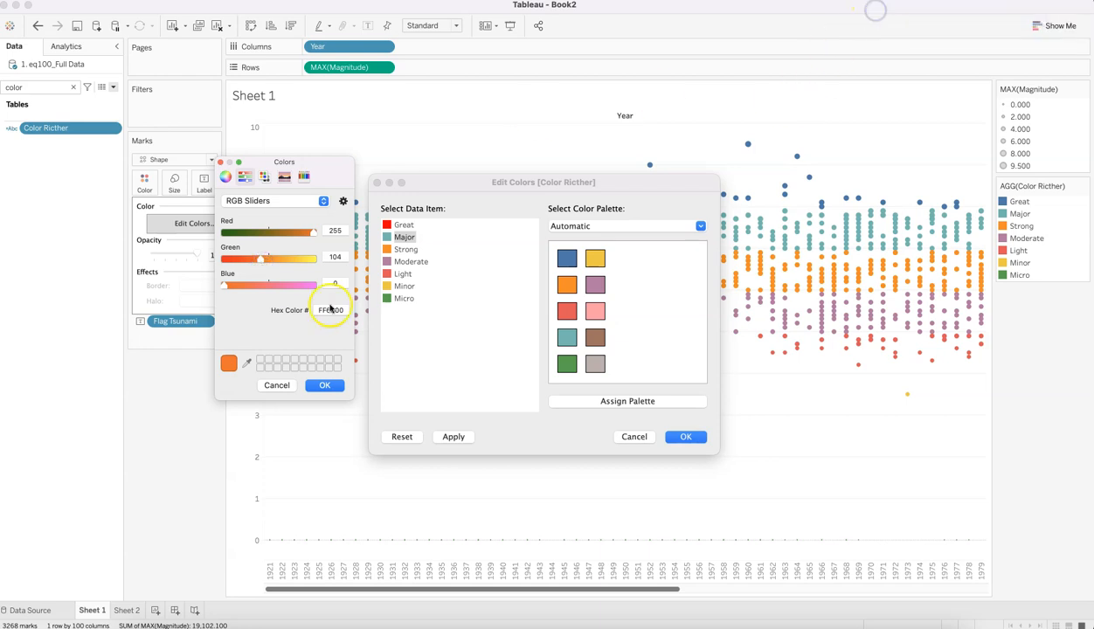
{"action": "left_click", "coordinate": [325, 386]}
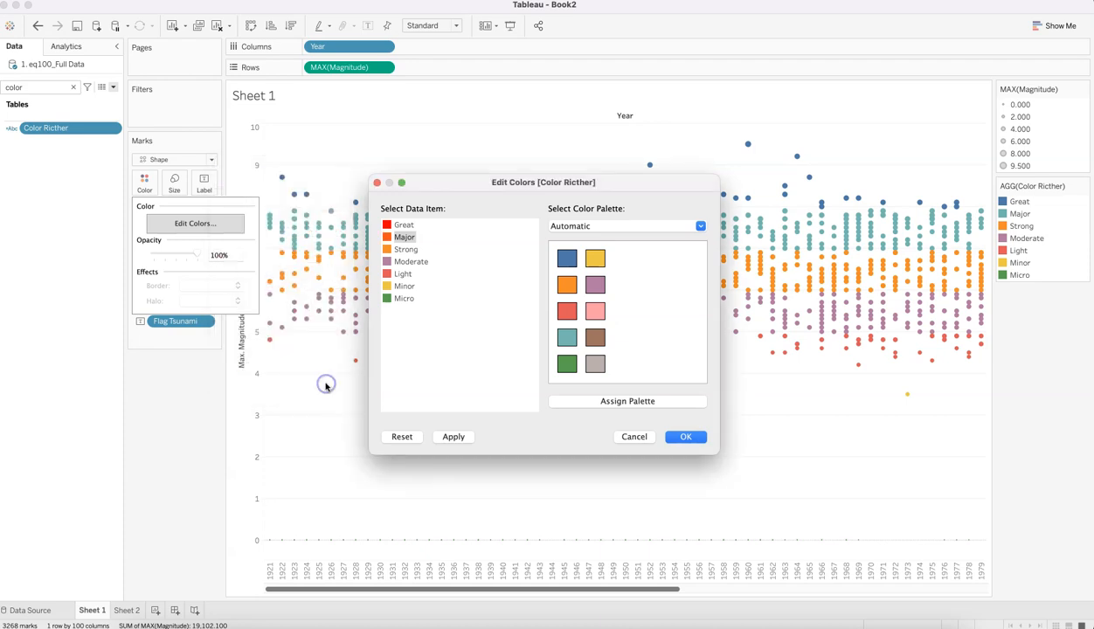
Change the Strong category's color to the light salmon-red pencil color.
{"action": "double_click", "coordinate": [389, 252]}
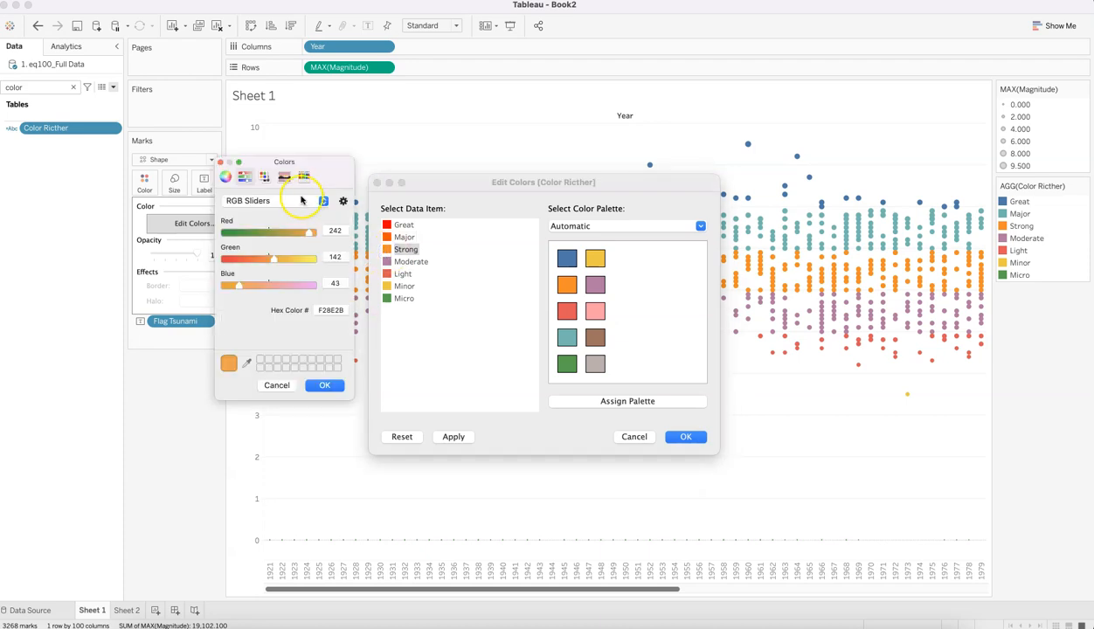
{"action": "left_click", "coordinate": [303, 176]}
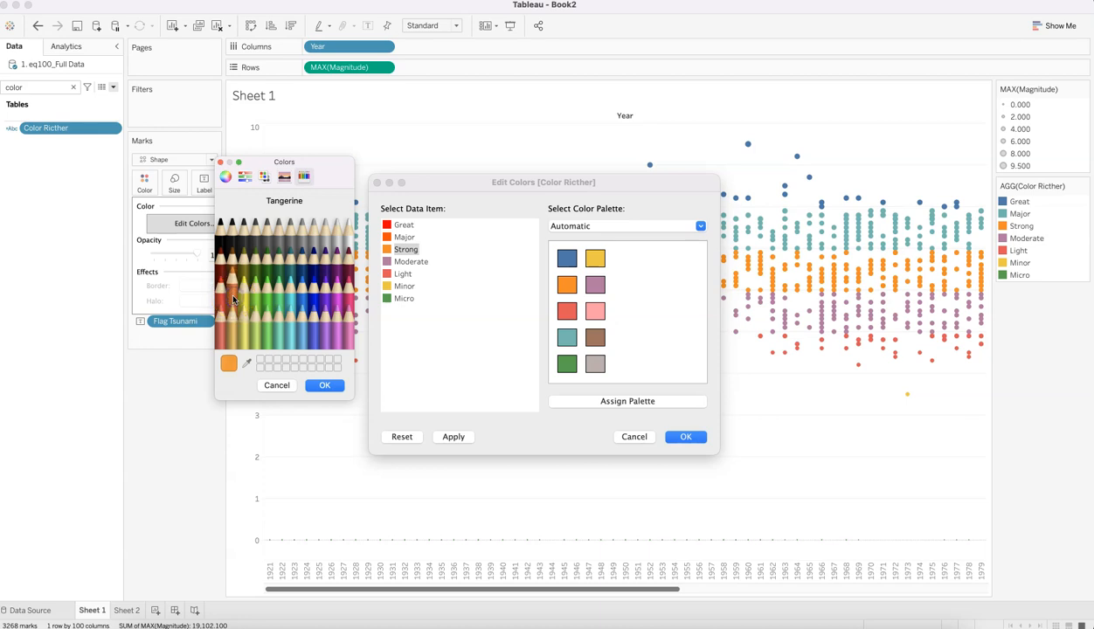
{"action": "left_click", "coordinate": [218, 341]}
{"action": "left_click", "coordinate": [218, 340]}
{"action": "left_click", "coordinate": [324, 385]}
Assign the Tangerine pencil color to the Moderate category.
{"action": "double_click", "coordinate": [408, 260]}
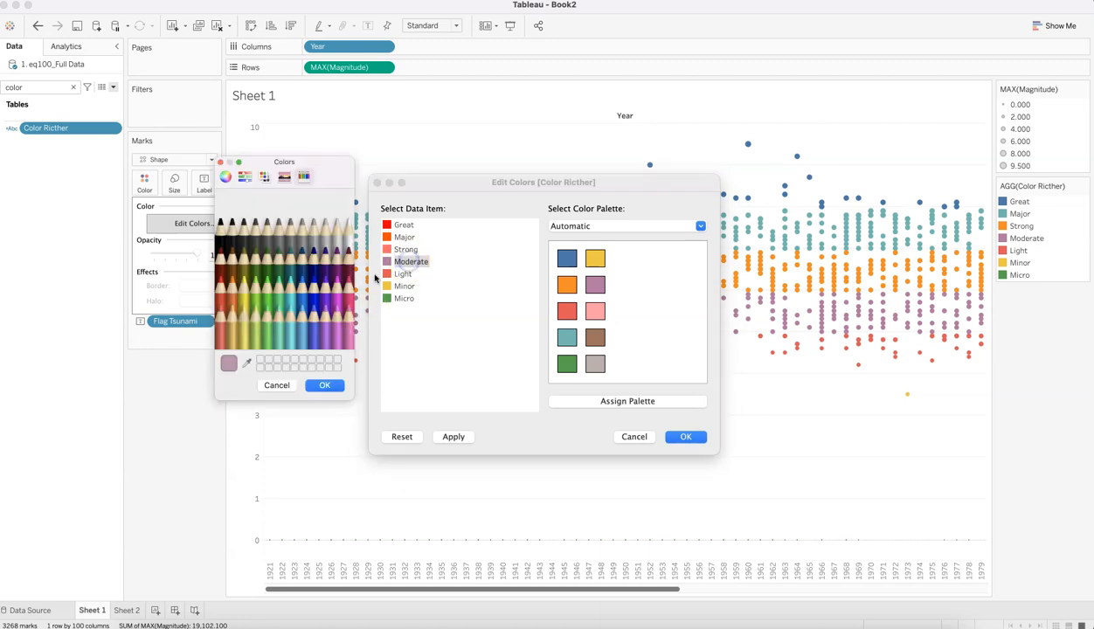
{"action": "left_click", "coordinate": [233, 295]}
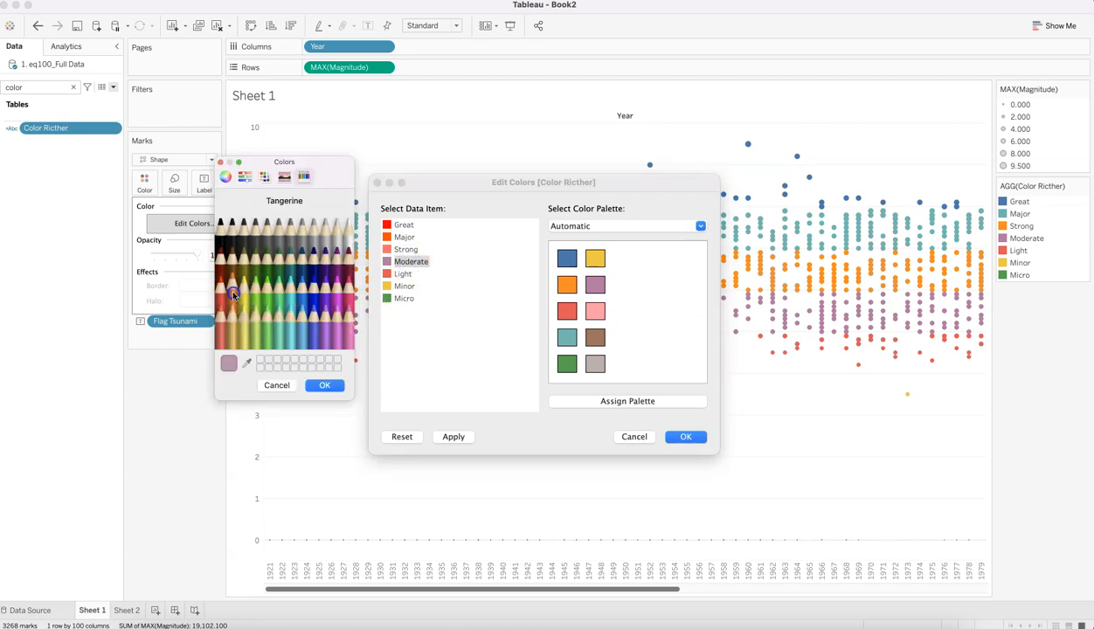
{"action": "left_click", "coordinate": [324, 385]}
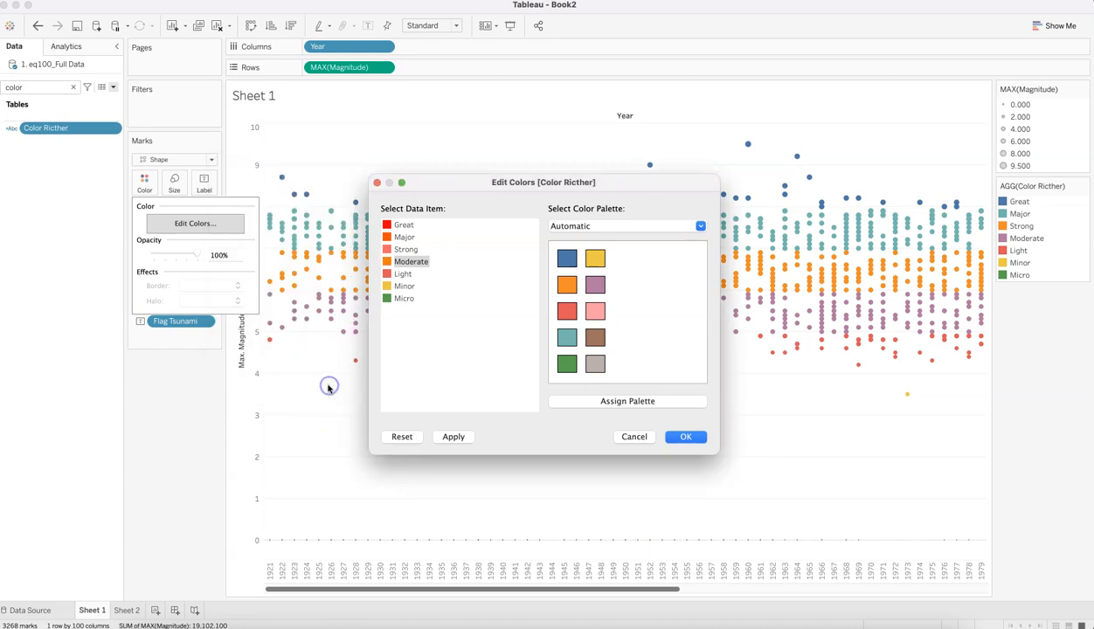
Try several yellow and green pencil colors for the Light category and assign Flora green.
{"action": "double_click", "coordinate": [404, 277]}
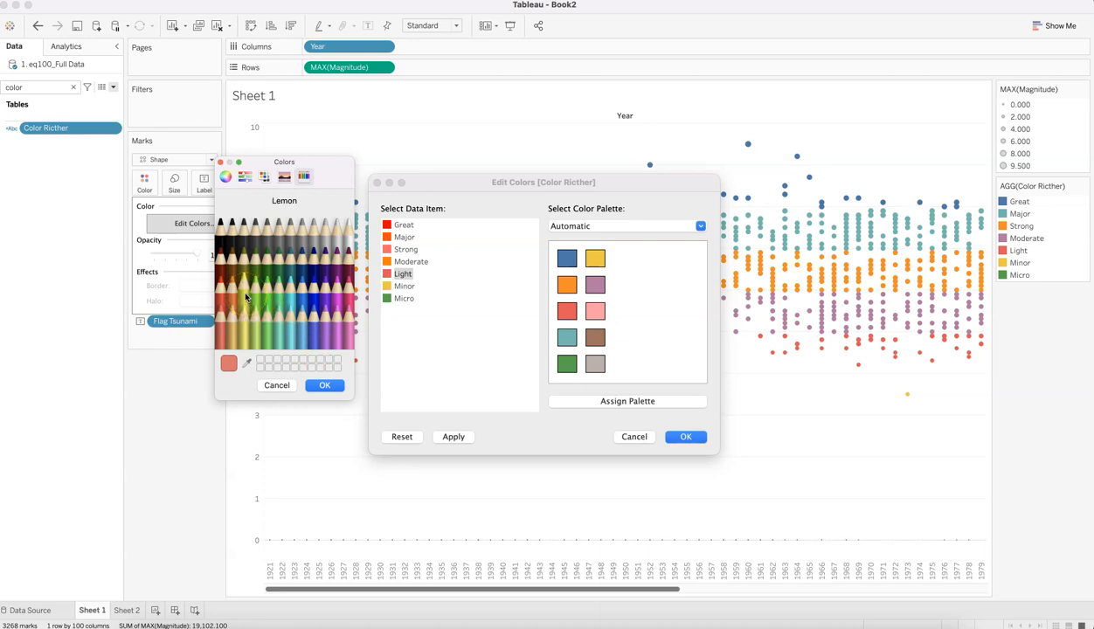
{"action": "left_click", "coordinate": [242, 322]}
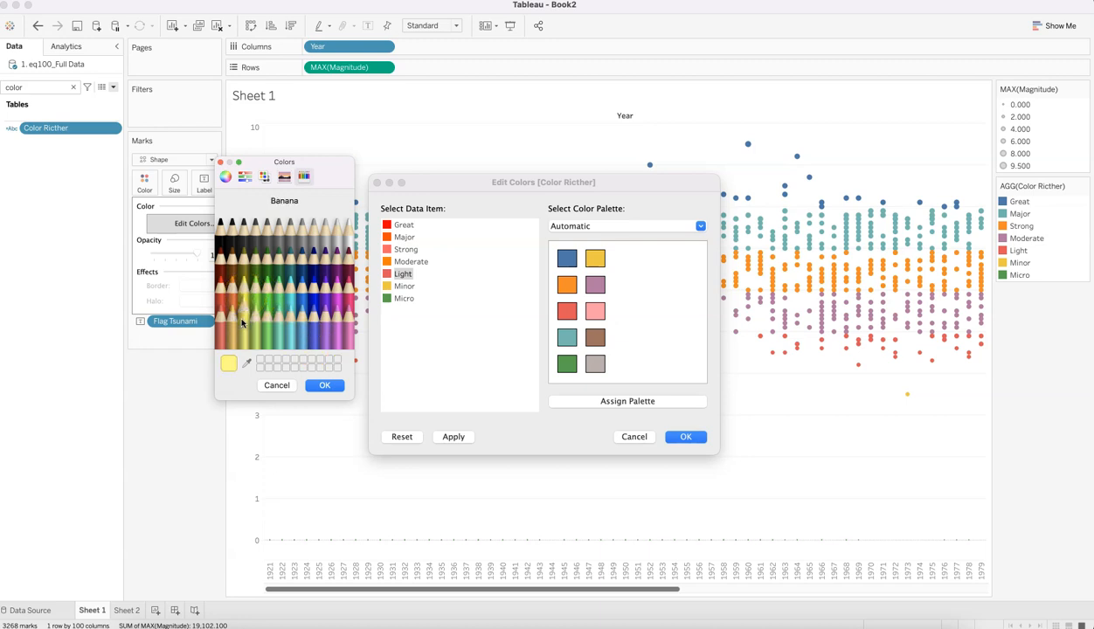
{"action": "left_click", "coordinate": [257, 329]}
{"action": "left_click", "coordinate": [269, 328]}
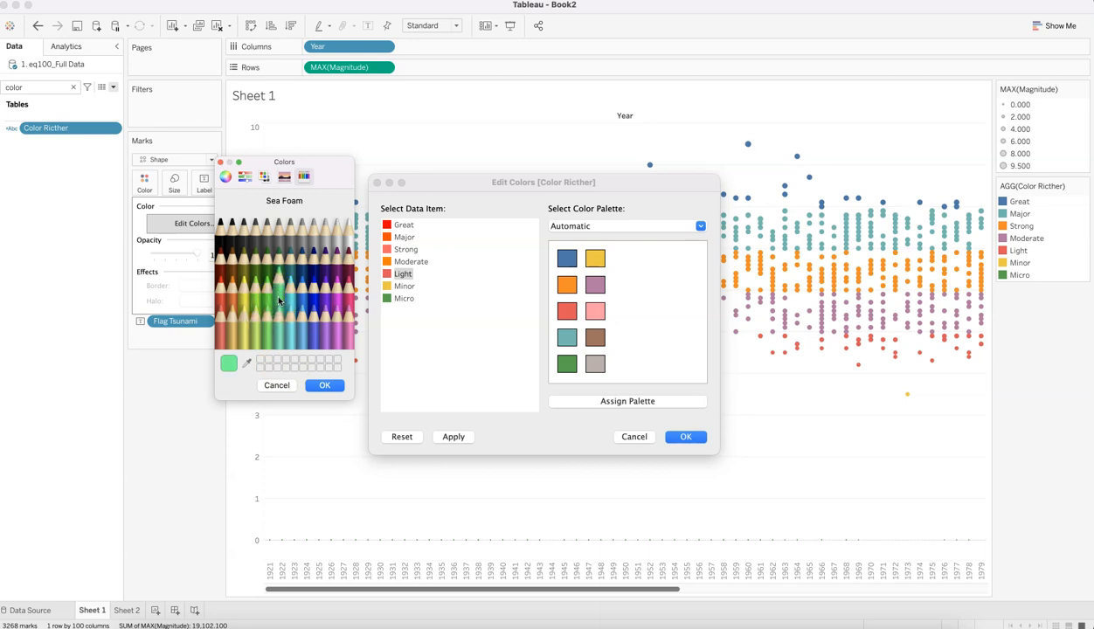
{"action": "left_click", "coordinate": [259, 329]}
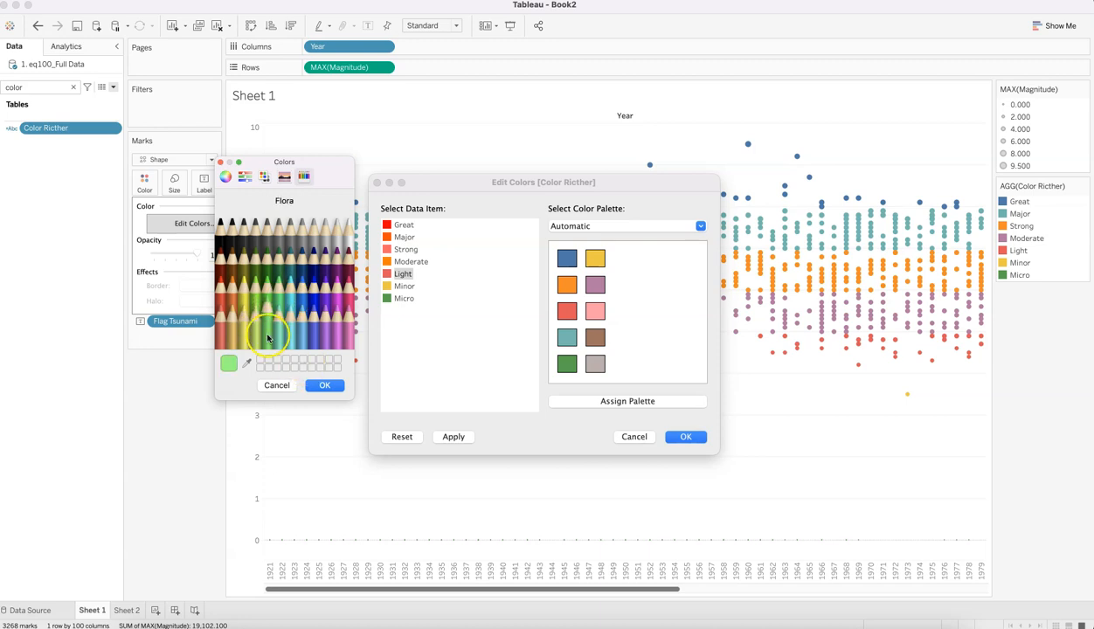
{"action": "left_click", "coordinate": [266, 298]}
{"action": "left_click", "coordinate": [270, 324]}
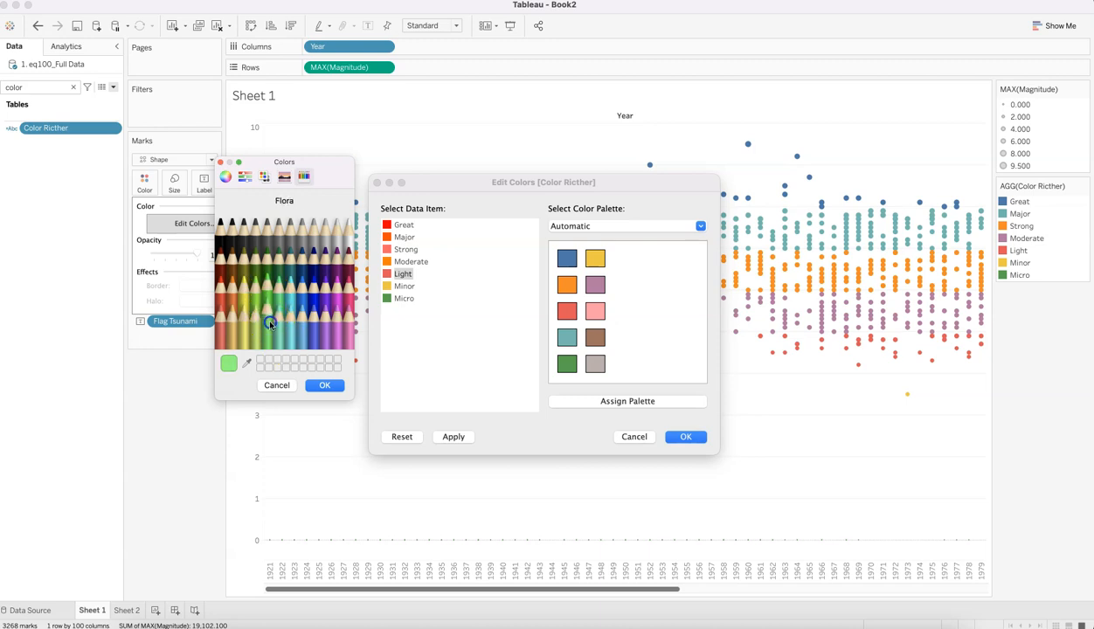
{"action": "left_click", "coordinate": [323, 385]}
Assign the Honeydew pencil color to the Minor category.
{"action": "double_click", "coordinate": [389, 290]}
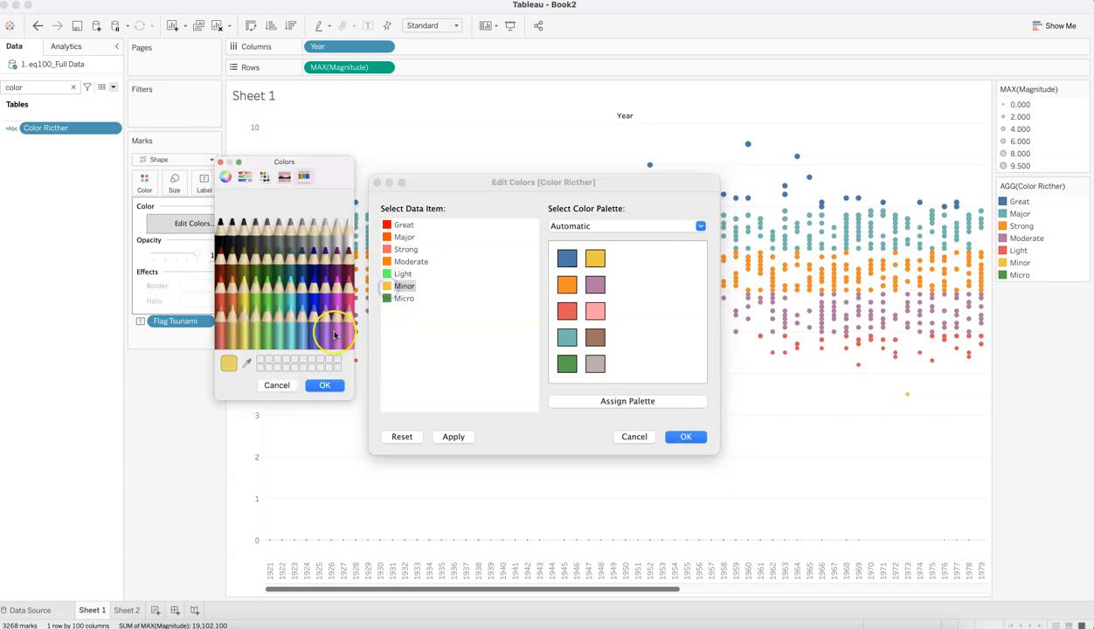
{"action": "left_click", "coordinate": [255, 330]}
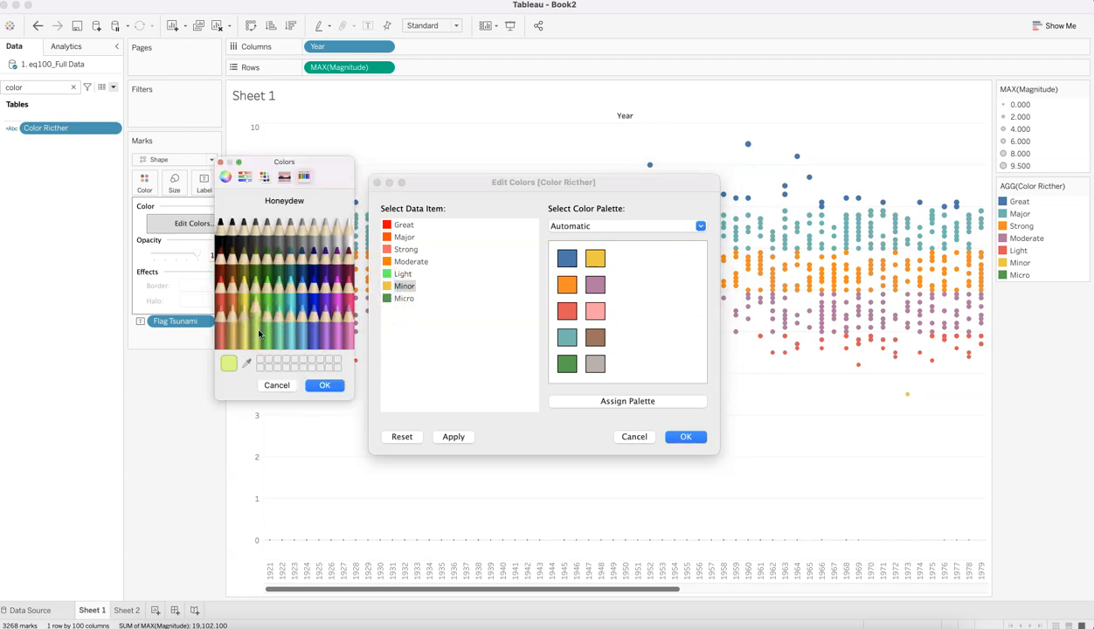
{"action": "left_click", "coordinate": [319, 385]}
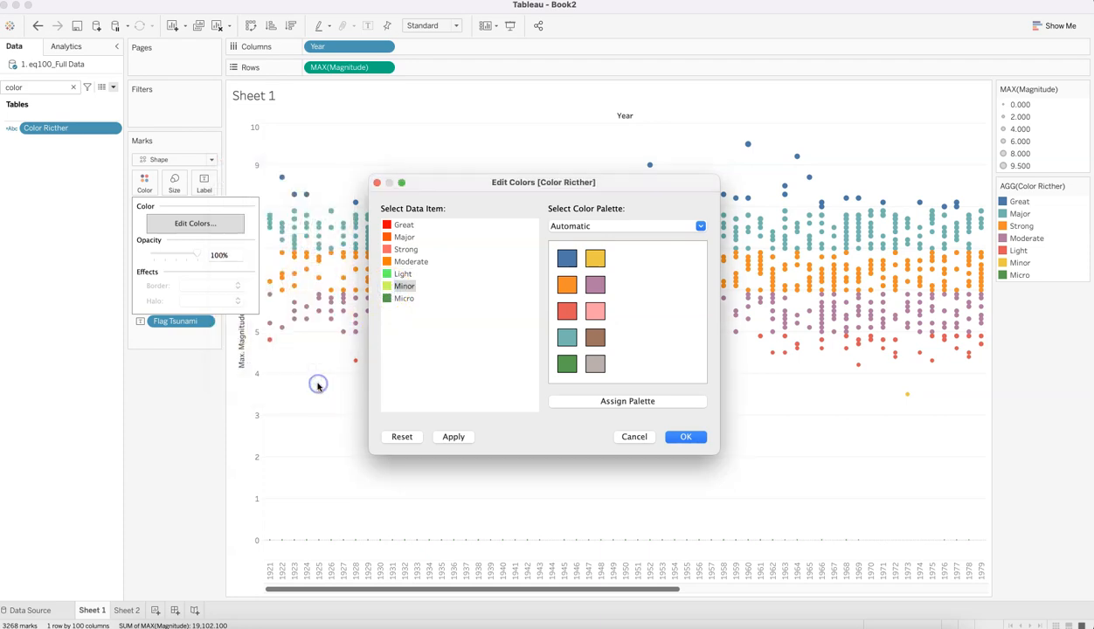
Try yellow and green pencil colors for the Micro category and pick Flora green.
{"action": "double_click", "coordinate": [389, 299]}
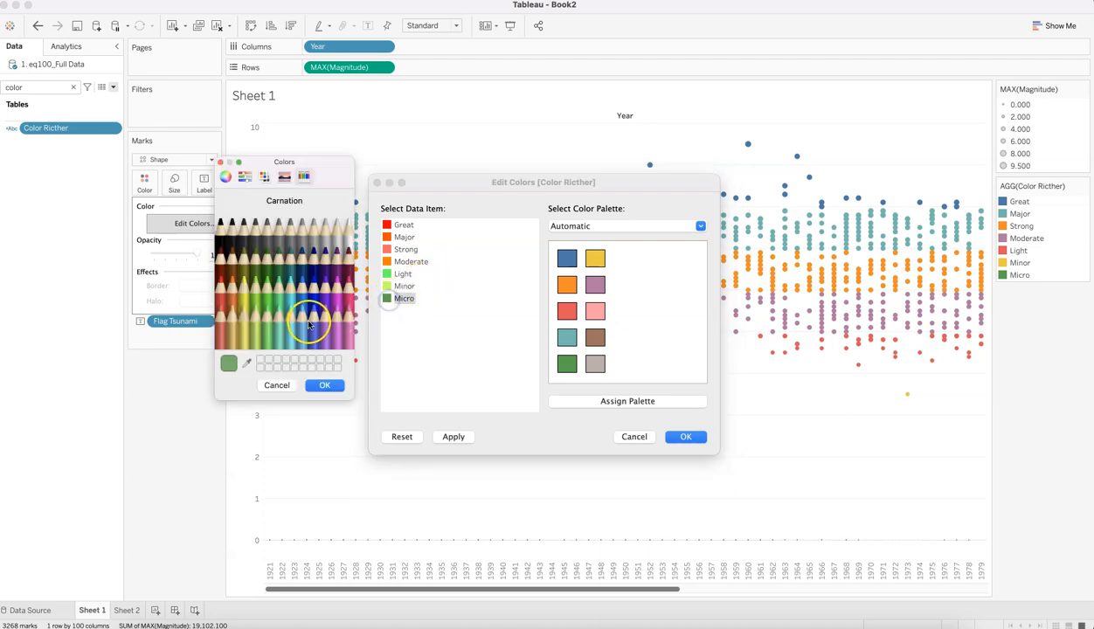
{"action": "left_click", "coordinate": [240, 311]}
{"action": "left_click", "coordinate": [245, 289]}
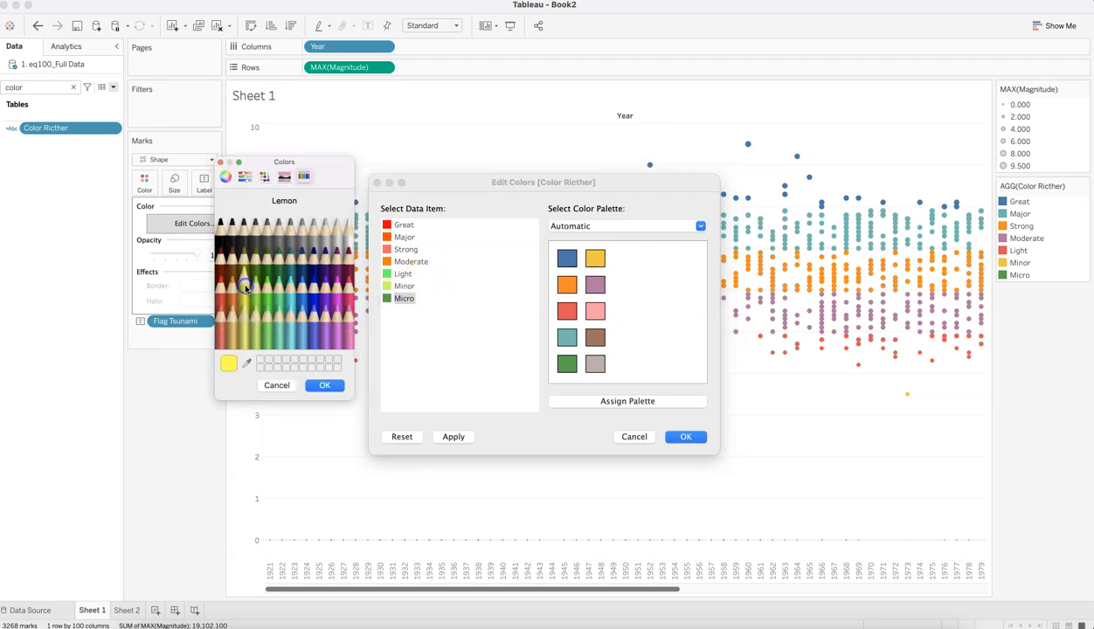
{"action": "left_click", "coordinate": [265, 293]}
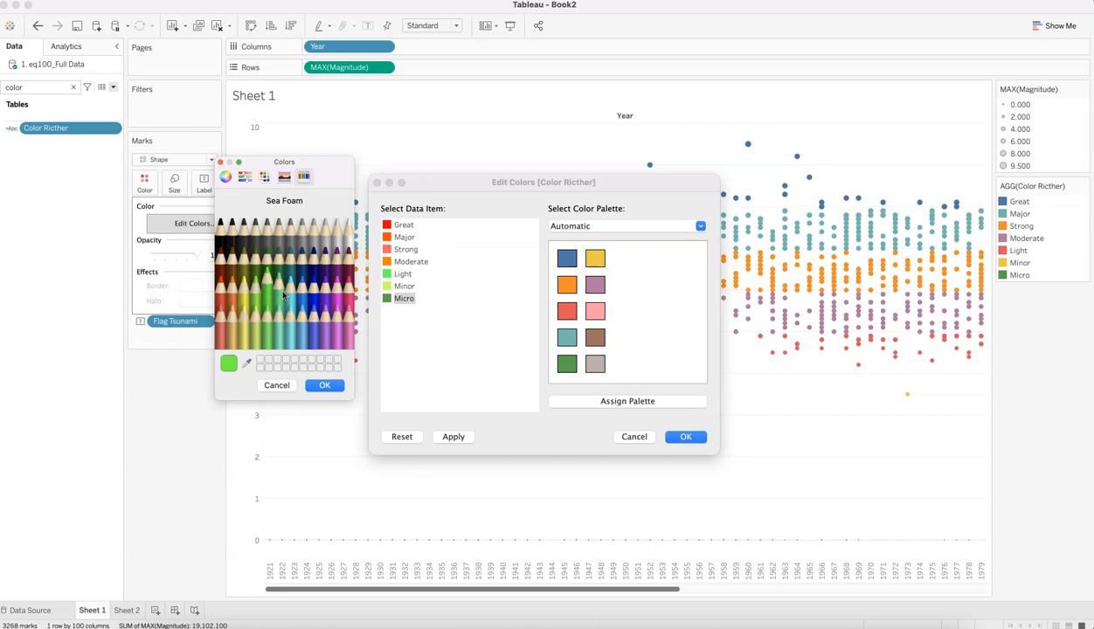
{"action": "left_click", "coordinate": [262, 332]}
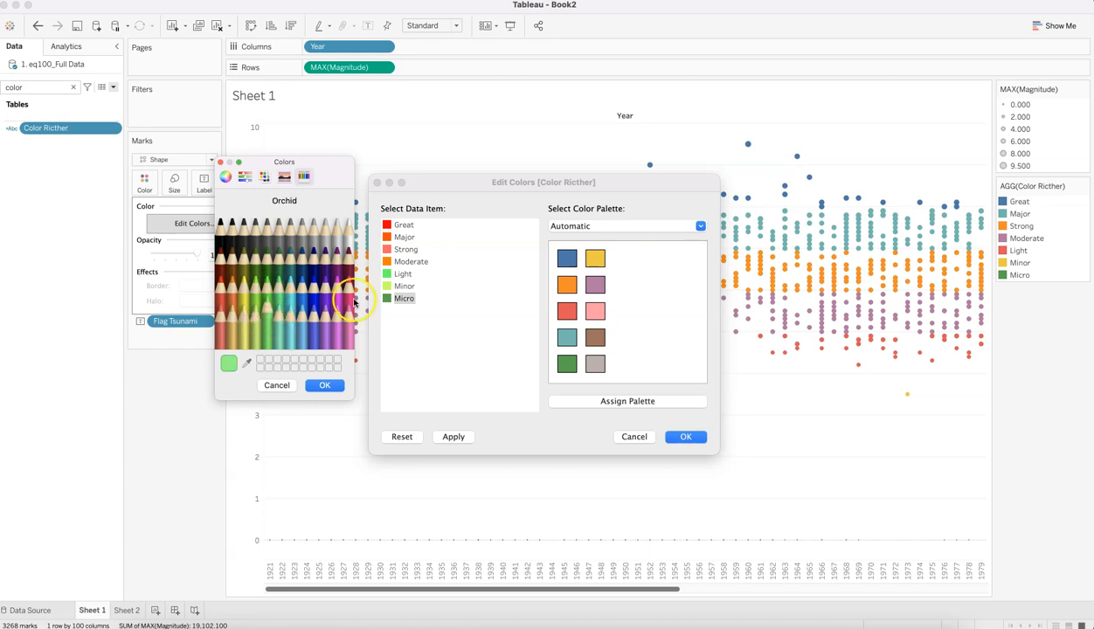
Lighten the Micro category's color to RGB 192, 250, 190 (hex C0FABE) and apply the custom category colors to the chart.
{"action": "left_click", "coordinate": [245, 177]}
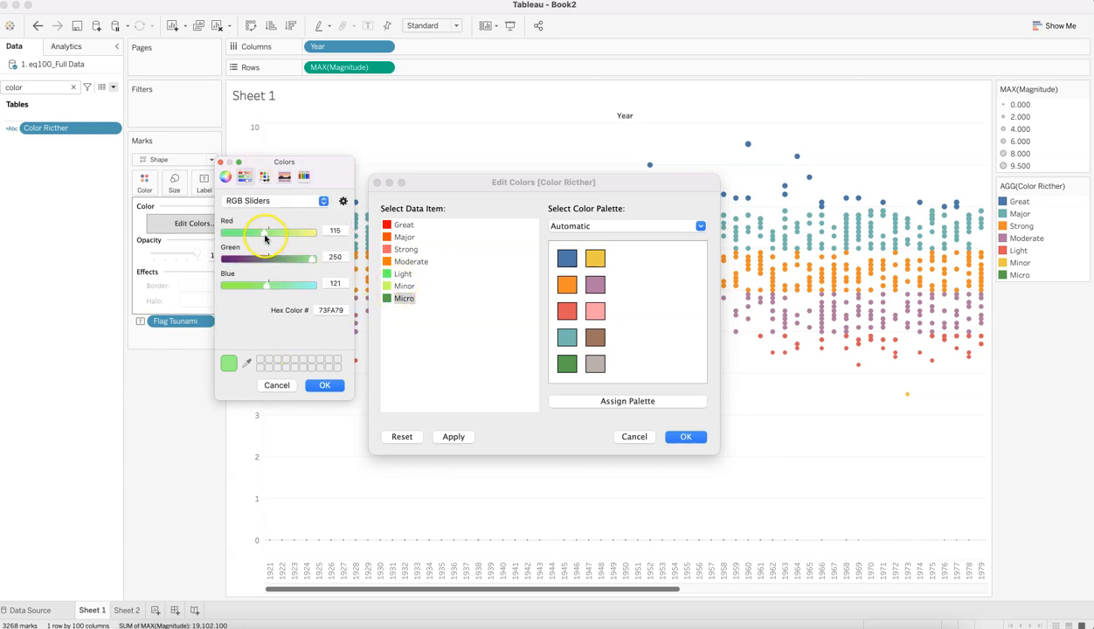
{"action": "left_click_drag", "start_coordinate": [265, 235], "coordinate": [292, 235]}
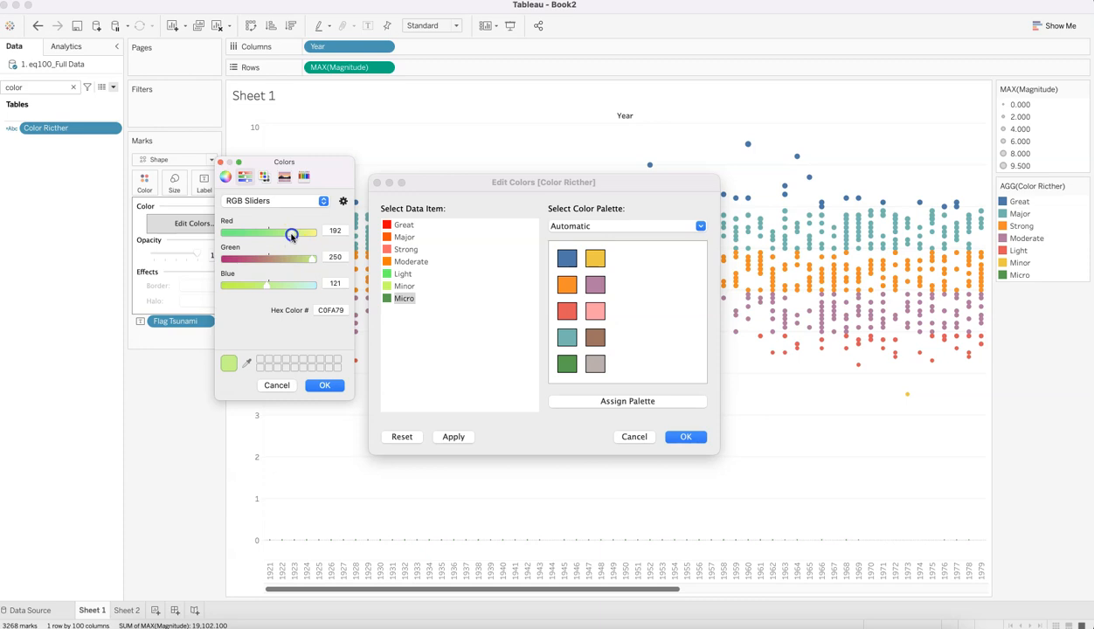
{"action": "left_click_drag", "start_coordinate": [274, 286], "coordinate": [273, 287]}
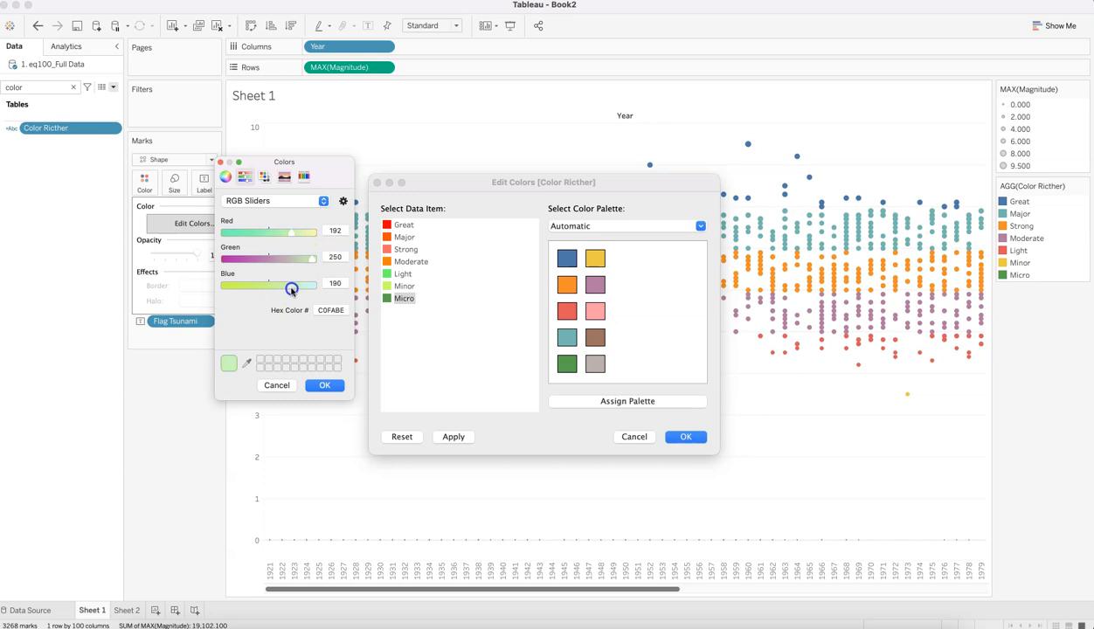
{"action": "left_click", "coordinate": [319, 372]}
{"action": "left_click", "coordinate": [470, 440]}
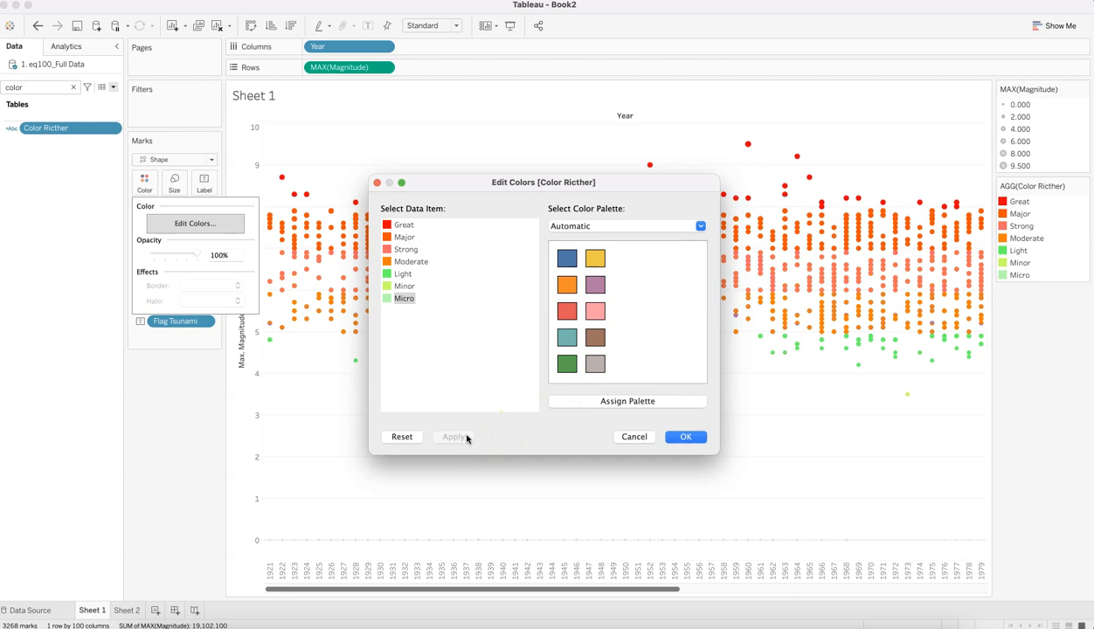
{"action": "left_click", "coordinate": [685, 437]}
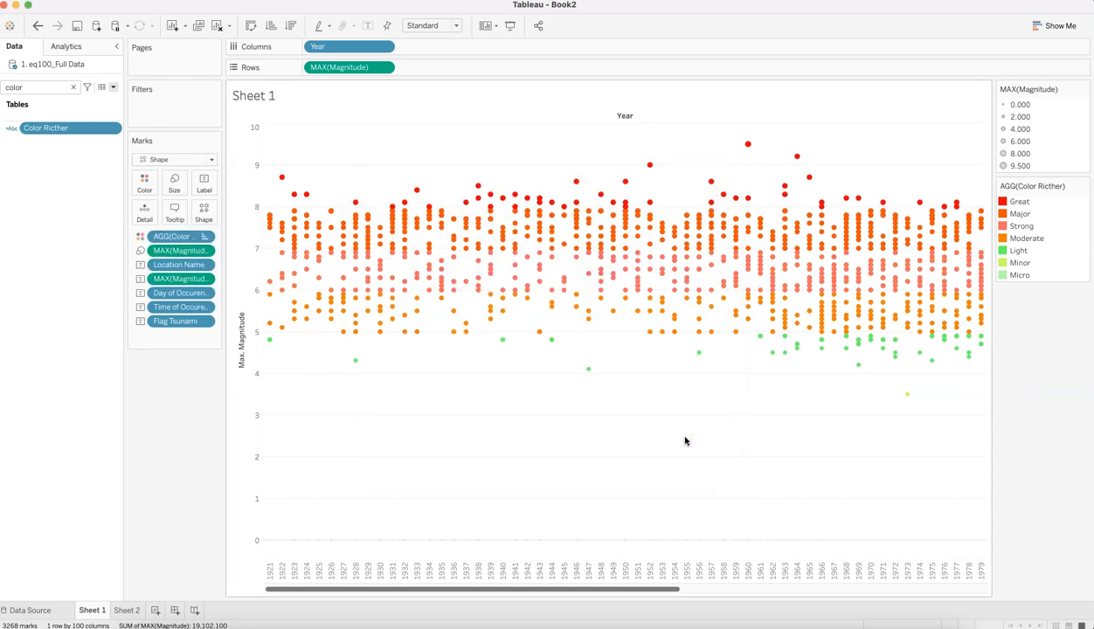
Set the default worksheet shading of the chart to black.
{"action": "right_click", "coordinate": [520, 431]}
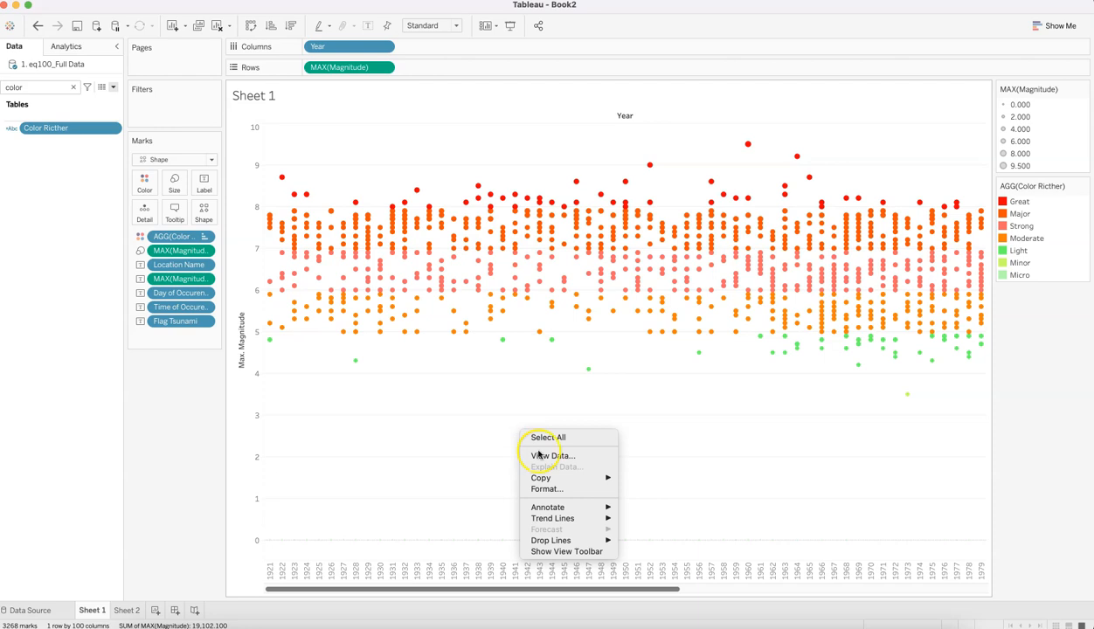
{"action": "left_click", "coordinate": [551, 489]}
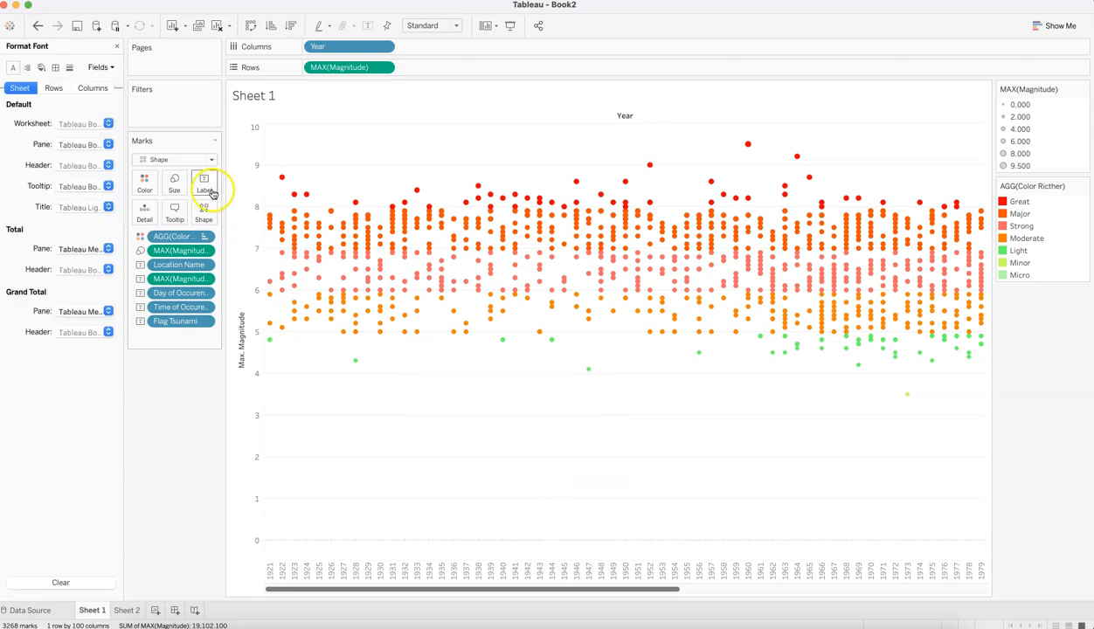
{"action": "left_click", "coordinate": [41, 67]}
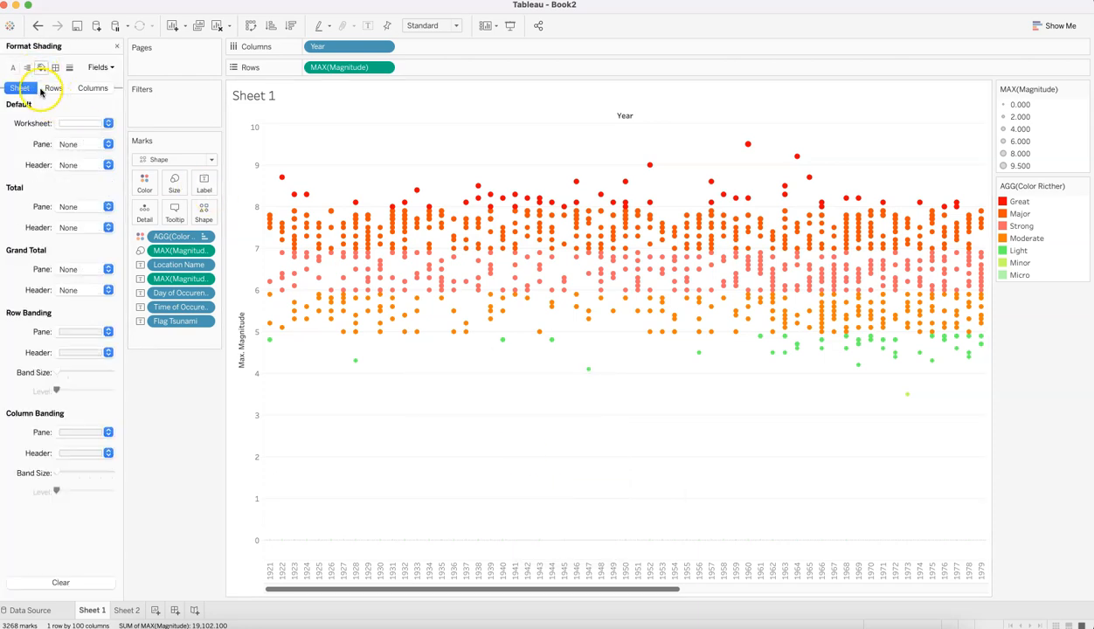
{"action": "left_click", "coordinate": [82, 122]}
{"action": "left_click", "coordinate": [62, 162]}
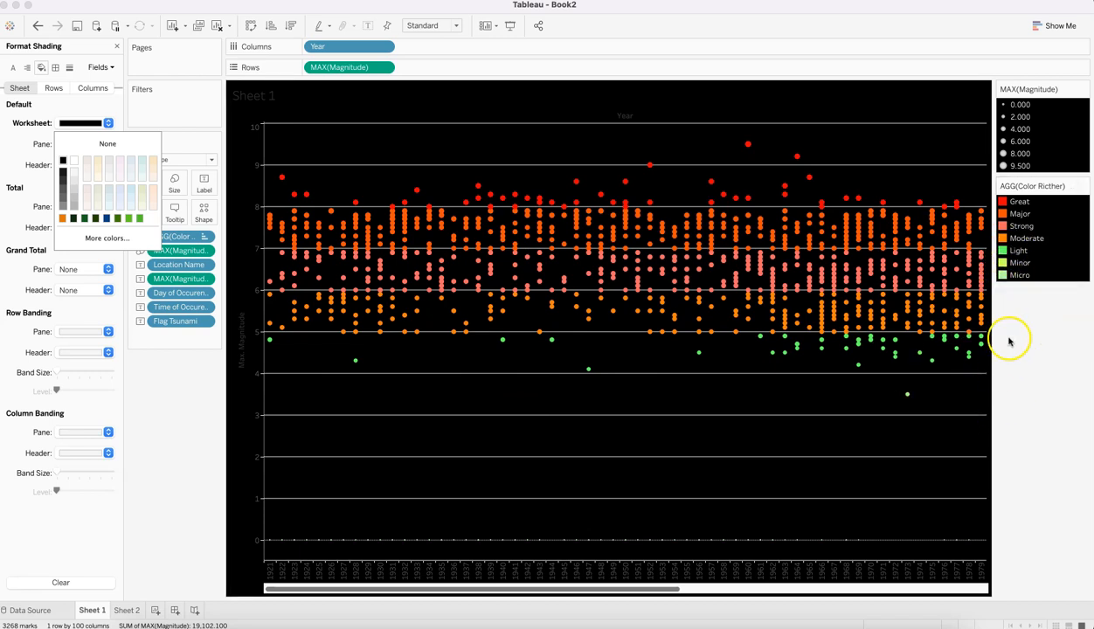
{"action": "mouse_move", "coordinate": [909, 398]}
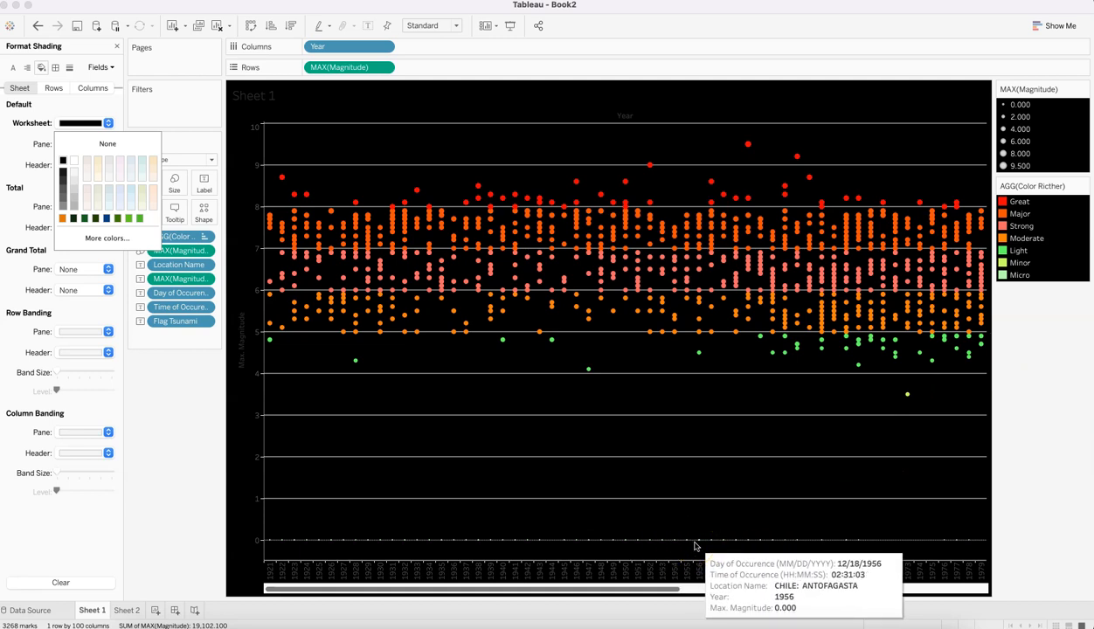
{"action": "left_click", "coordinate": [562, 403]}
{"action": "left_click", "coordinate": [519, 139]}
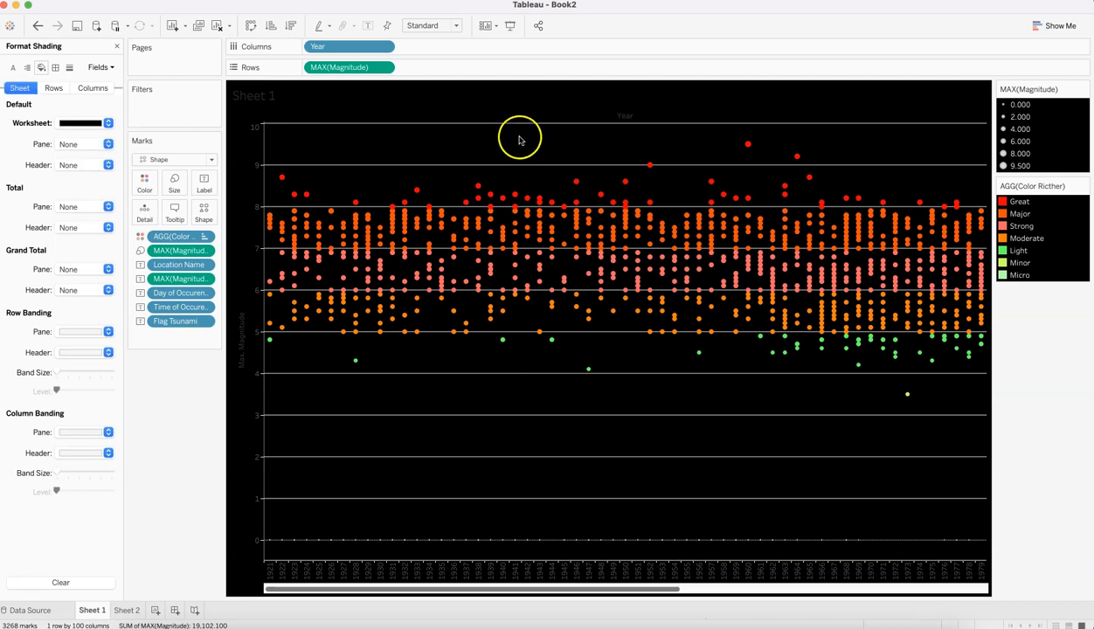
Remove the horizontal grid lines by setting the rows' grid lines to None.
{"action": "left_click", "coordinate": [69, 69]}
{"action": "left_click", "coordinate": [53, 88]}
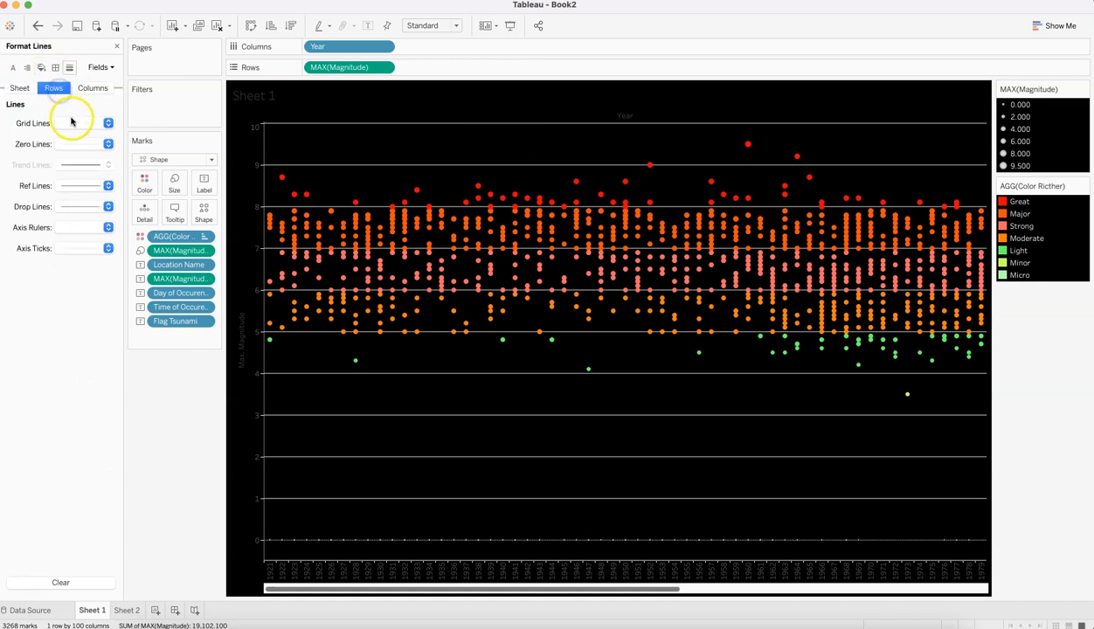
{"action": "left_click", "coordinate": [71, 122]}
{"action": "left_click", "coordinate": [87, 141]}
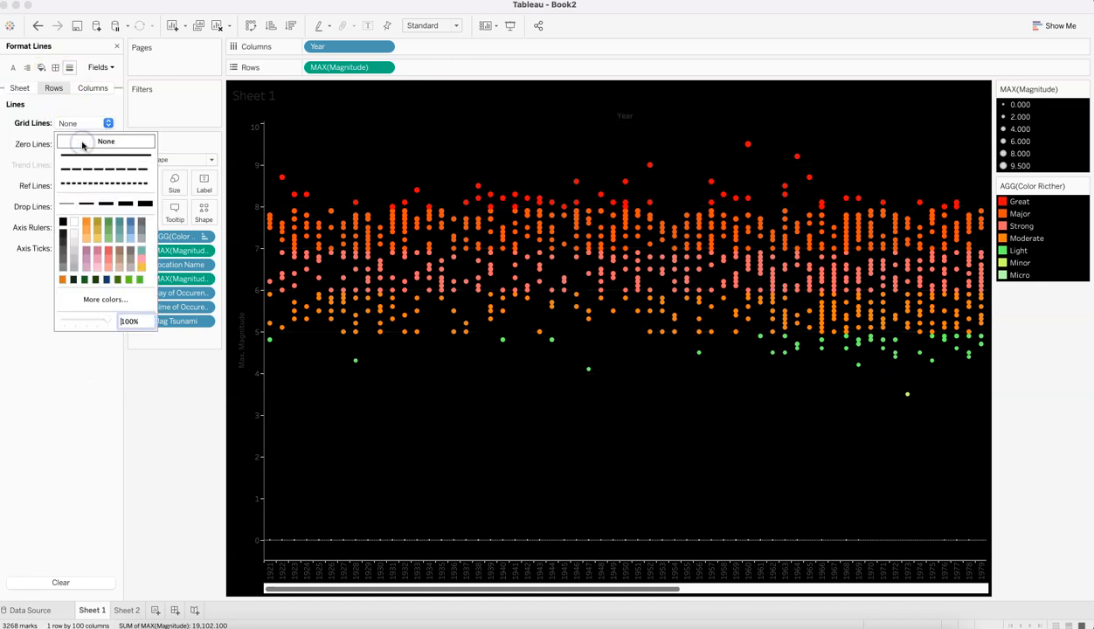
{"action": "left_click", "coordinate": [38, 136]}
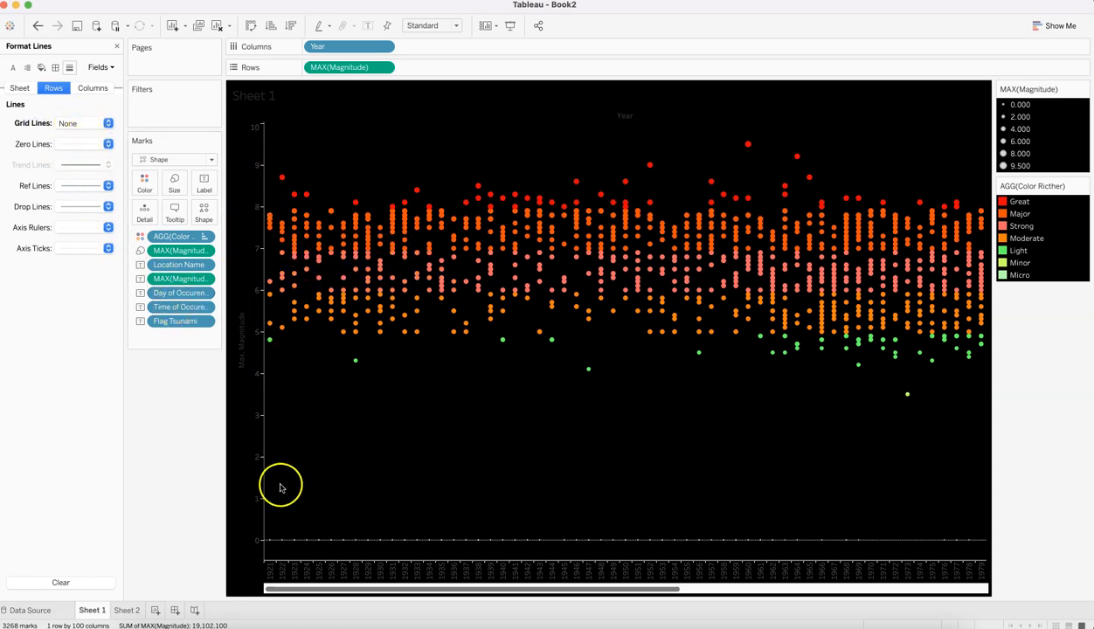
{"action": "left_click", "coordinate": [88, 90]}
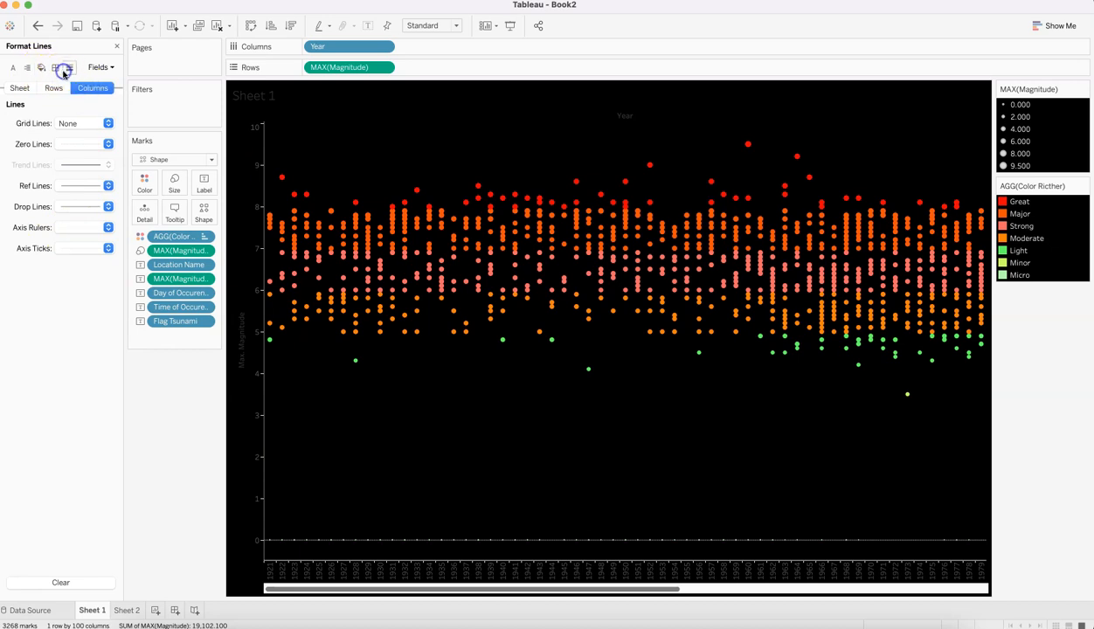
{"action": "left_click", "coordinate": [55, 68]}
{"action": "left_click", "coordinate": [53, 89]}
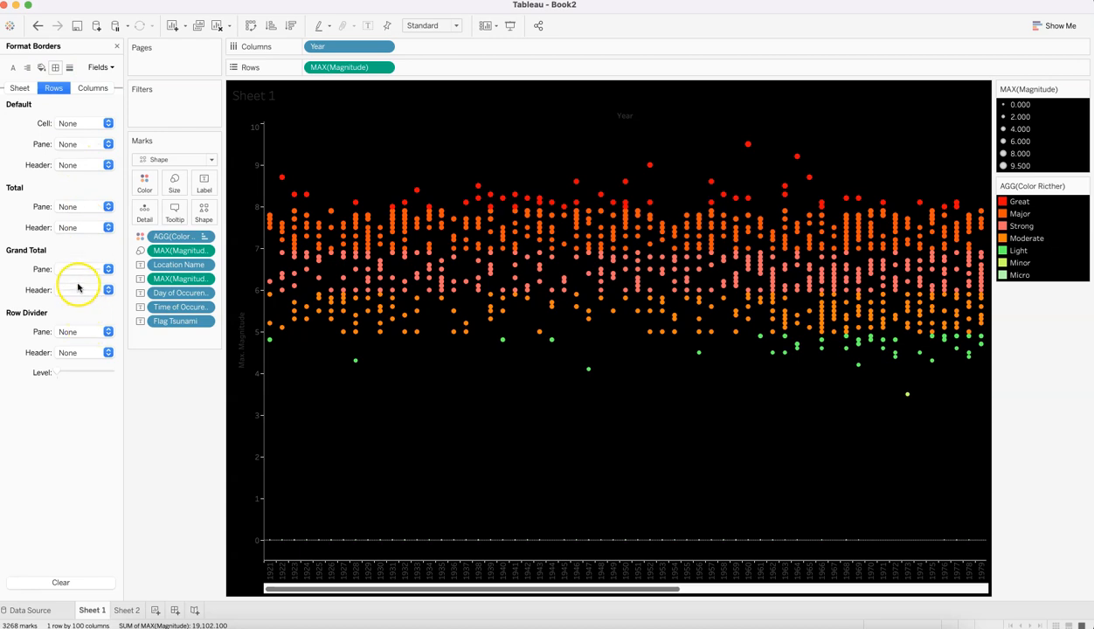
{"action": "left_click", "coordinate": [21, 88]}
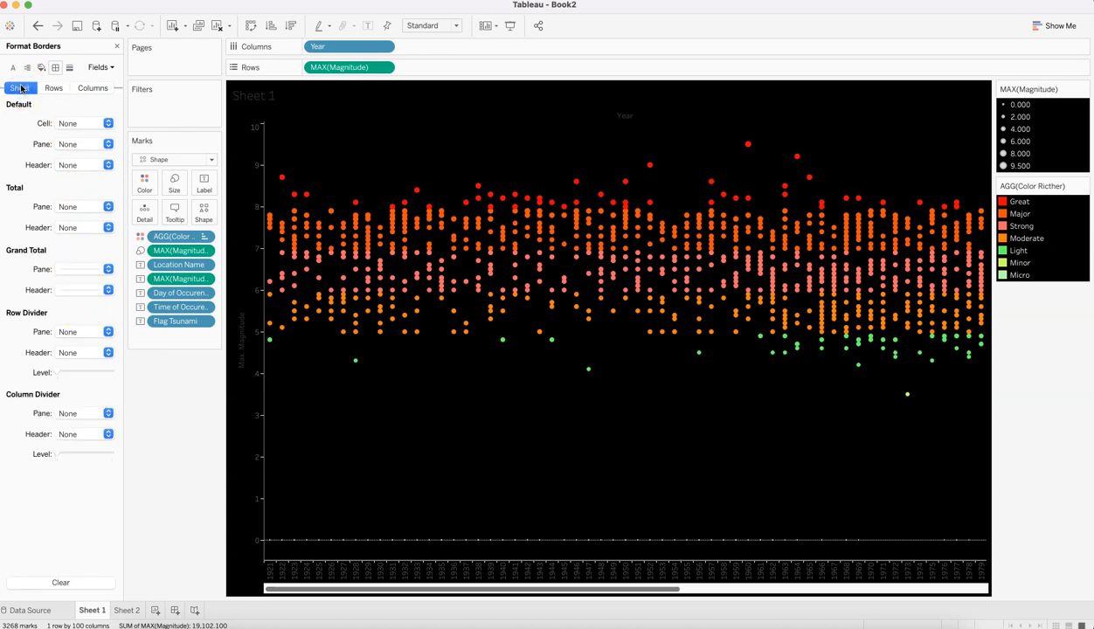
Set the zero lines to None for the columns and for the whole sheet.
{"action": "left_click", "coordinate": [90, 89]}
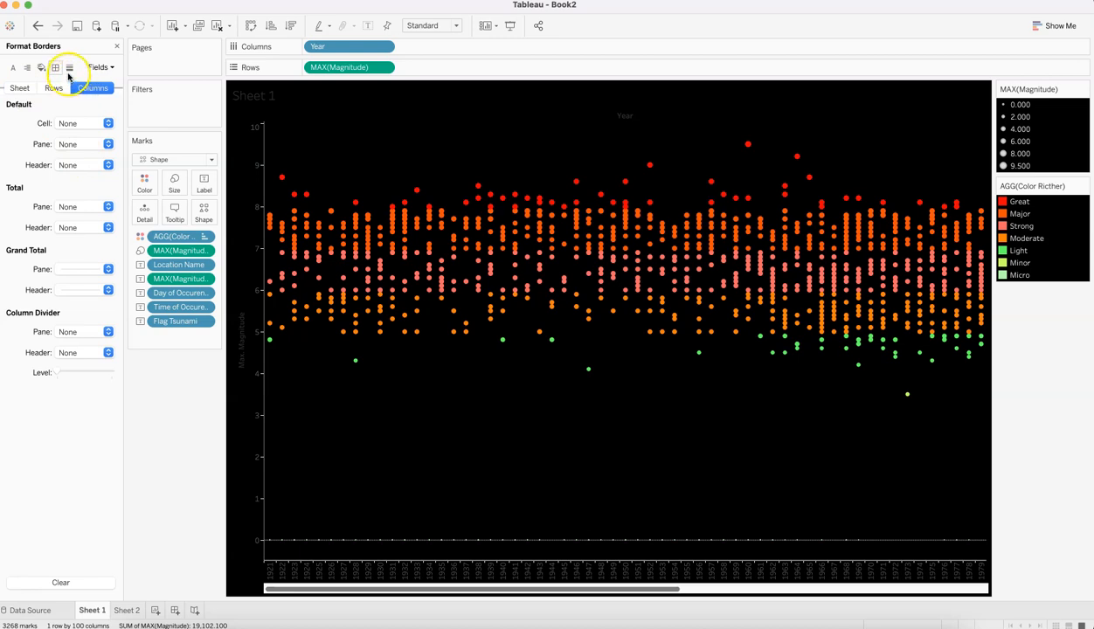
{"action": "left_click", "coordinate": [69, 69]}
{"action": "left_click", "coordinate": [96, 144]}
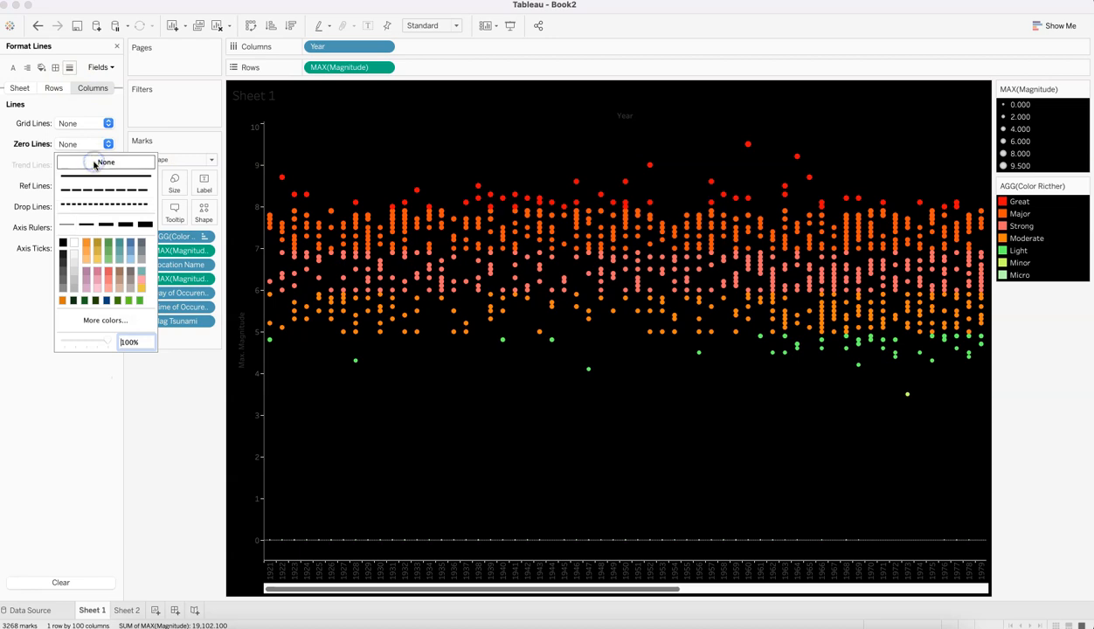
{"action": "left_click", "coordinate": [30, 151]}
{"action": "left_click", "coordinate": [22, 88]}
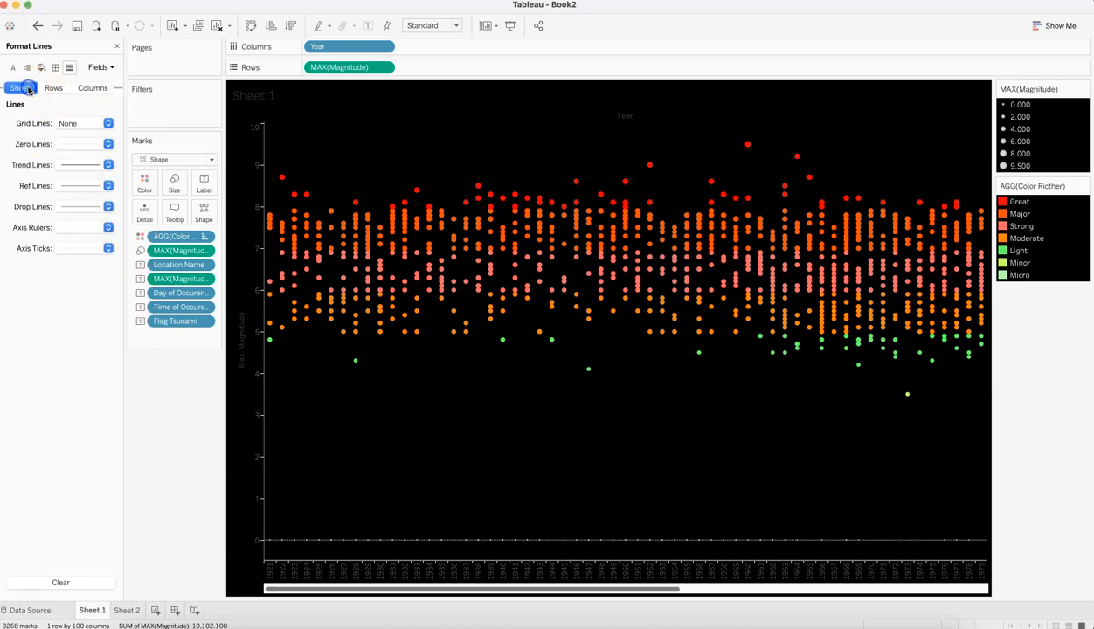
{"action": "left_click", "coordinate": [88, 143]}
{"action": "left_click", "coordinate": [94, 161]}
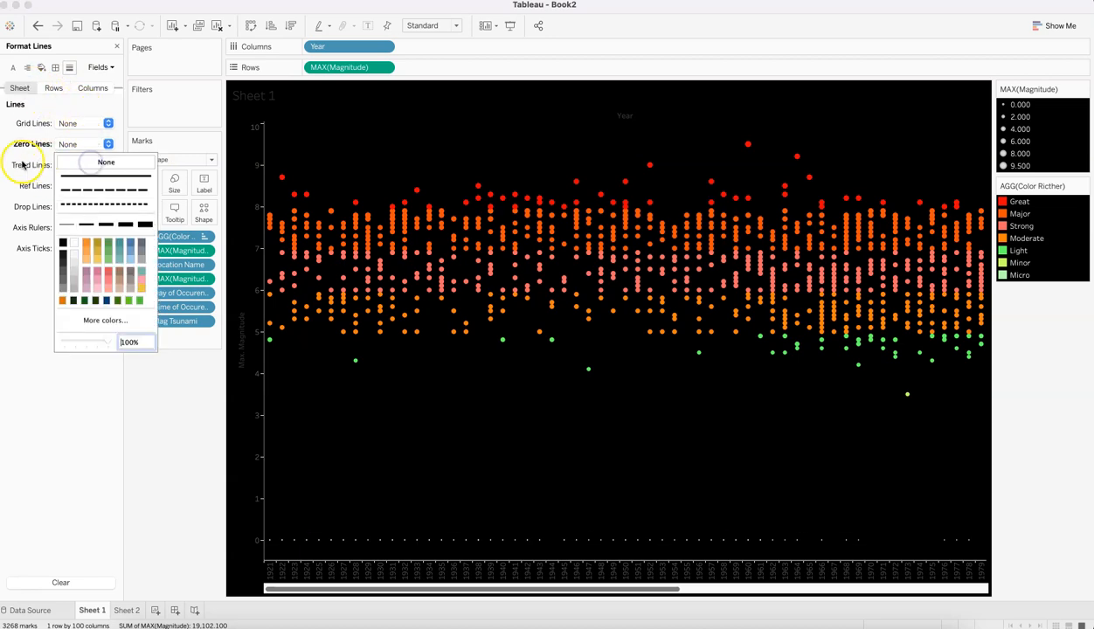
{"action": "left_click", "coordinate": [23, 164]}
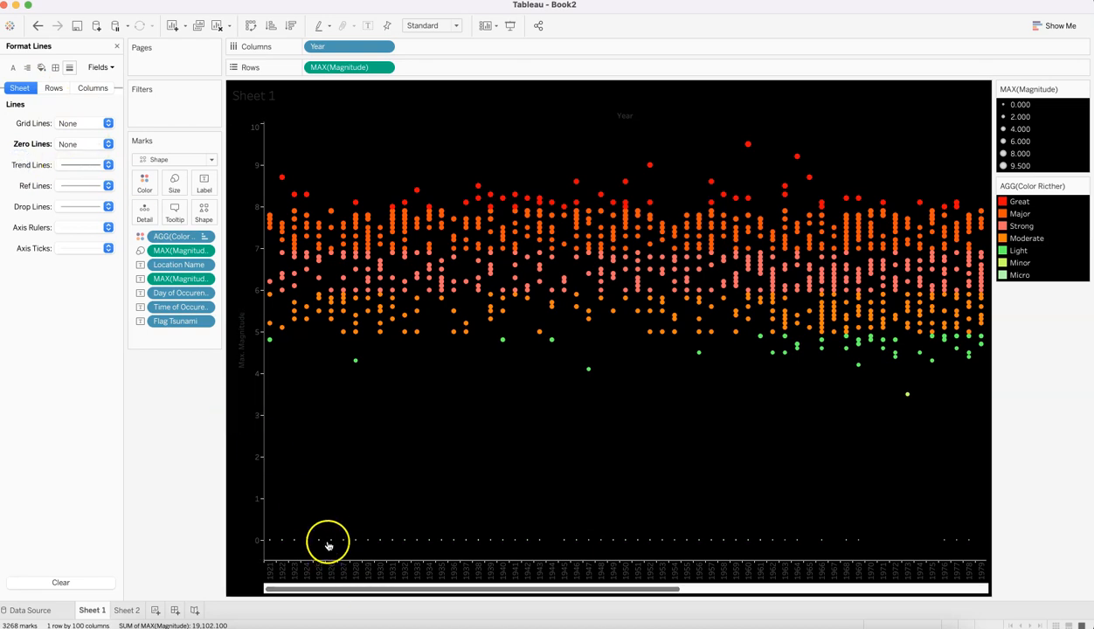
Set the sheet's axis rulers and axis ticks to None.
{"action": "left_click", "coordinate": [82, 227]}
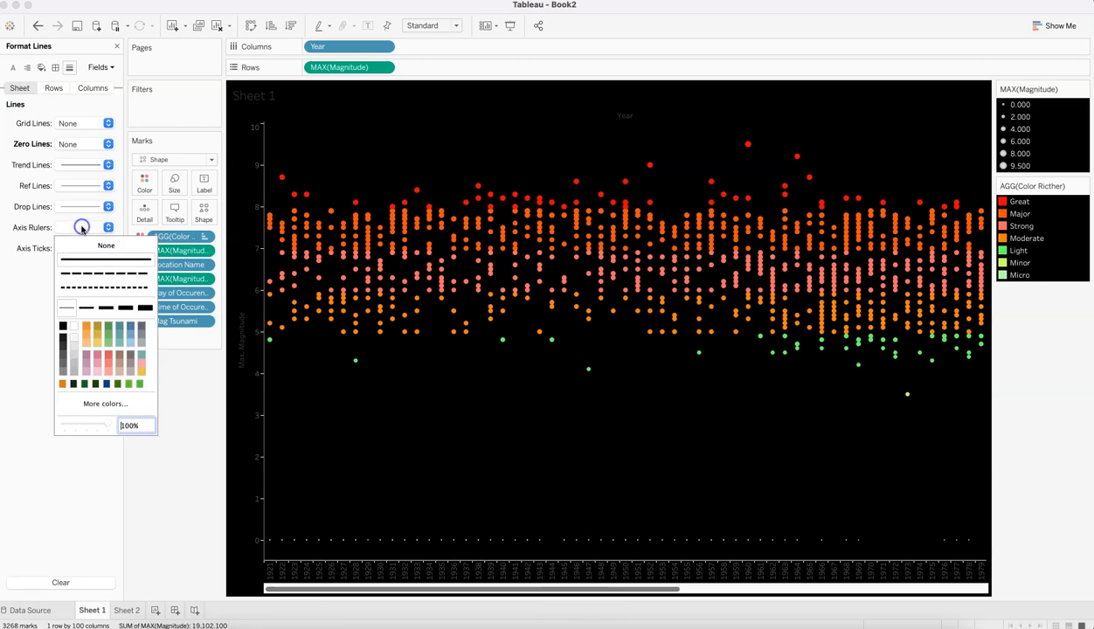
{"action": "left_click", "coordinate": [86, 246]}
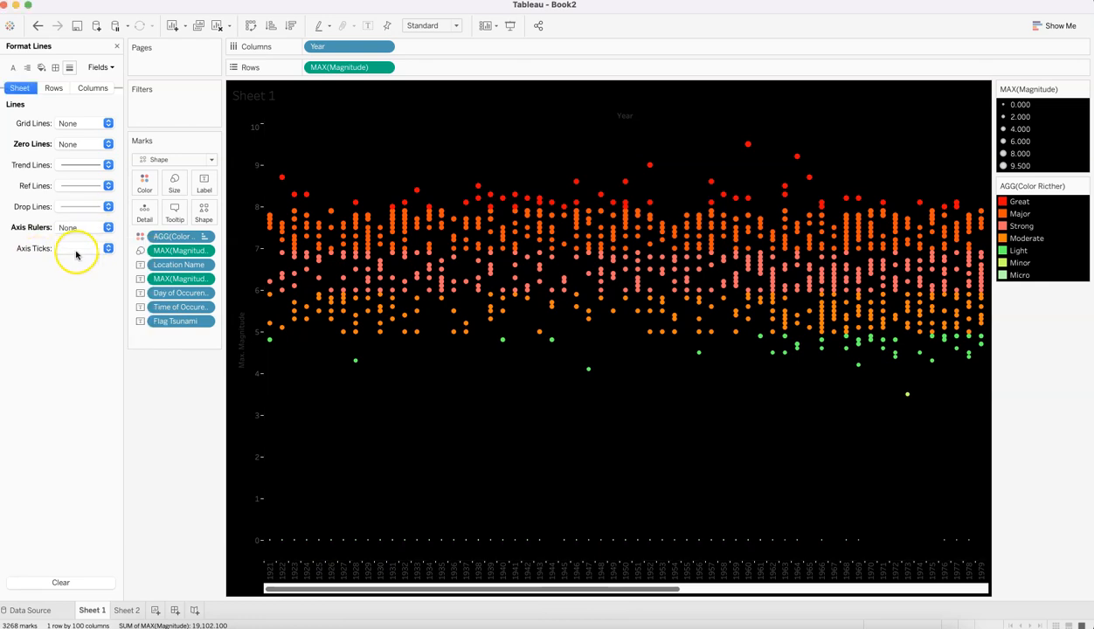
{"action": "left_click", "coordinate": [77, 254]}
{"action": "left_click", "coordinate": [80, 267]}
{"action": "left_click", "coordinate": [88, 428]}
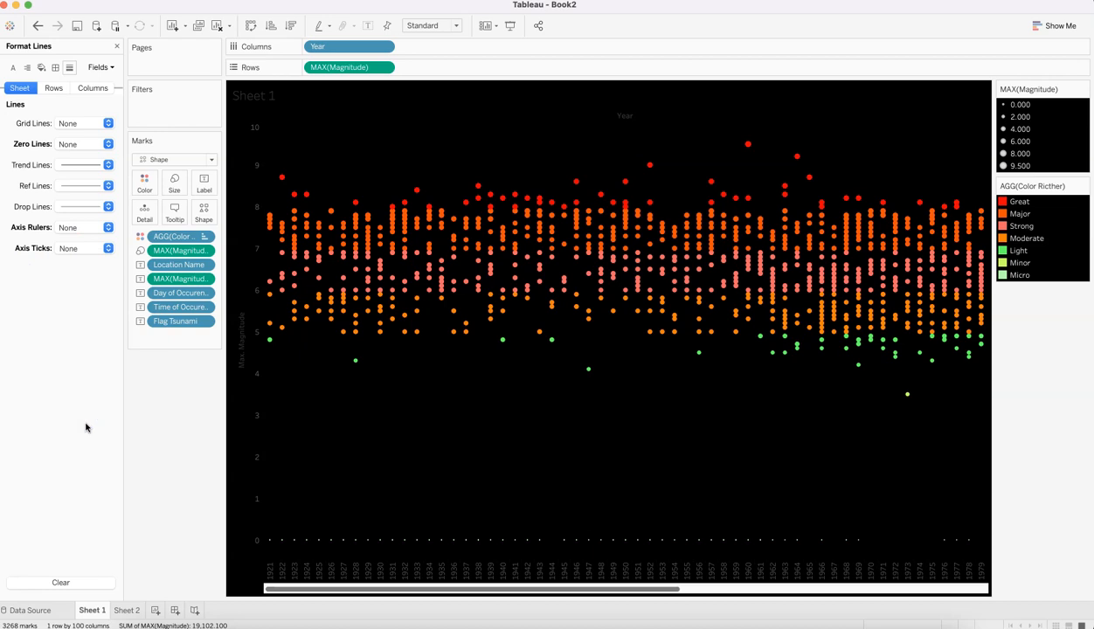
Set the default pane font color of MAX(Magnitude) to light gray.
{"action": "left_click", "coordinate": [247, 349]}
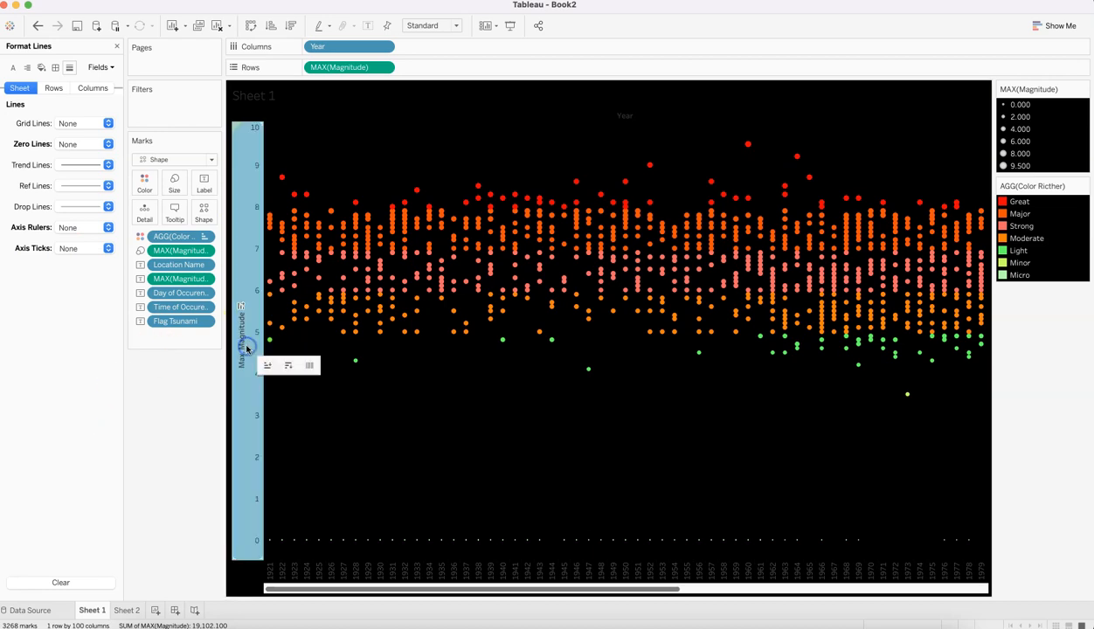
{"action": "right_click", "coordinate": [247, 349]}
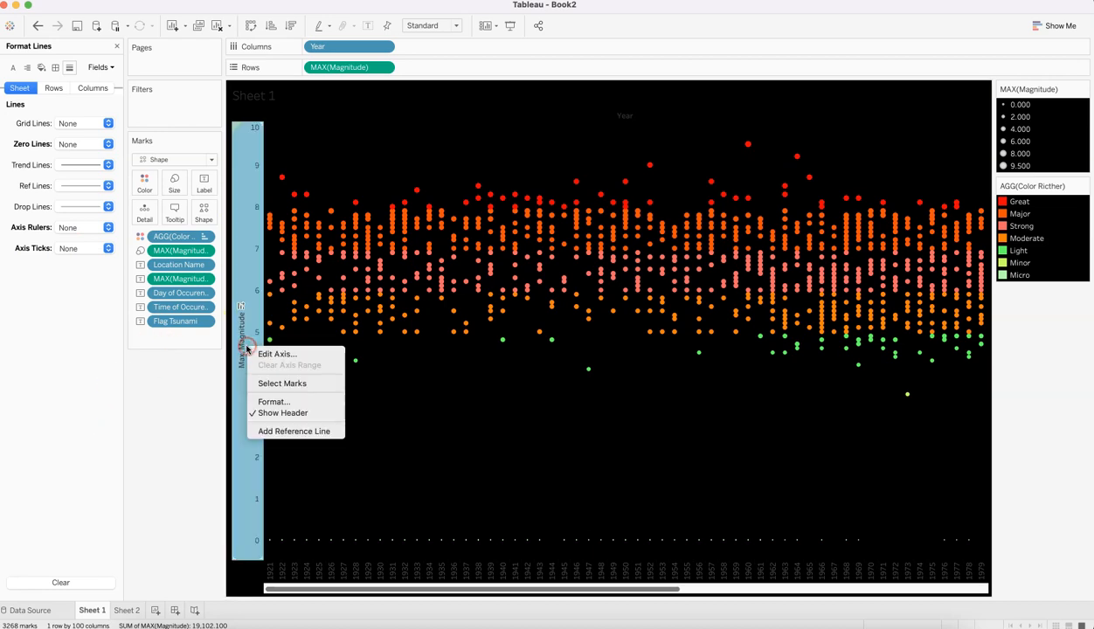
{"action": "left_click", "coordinate": [273, 402]}
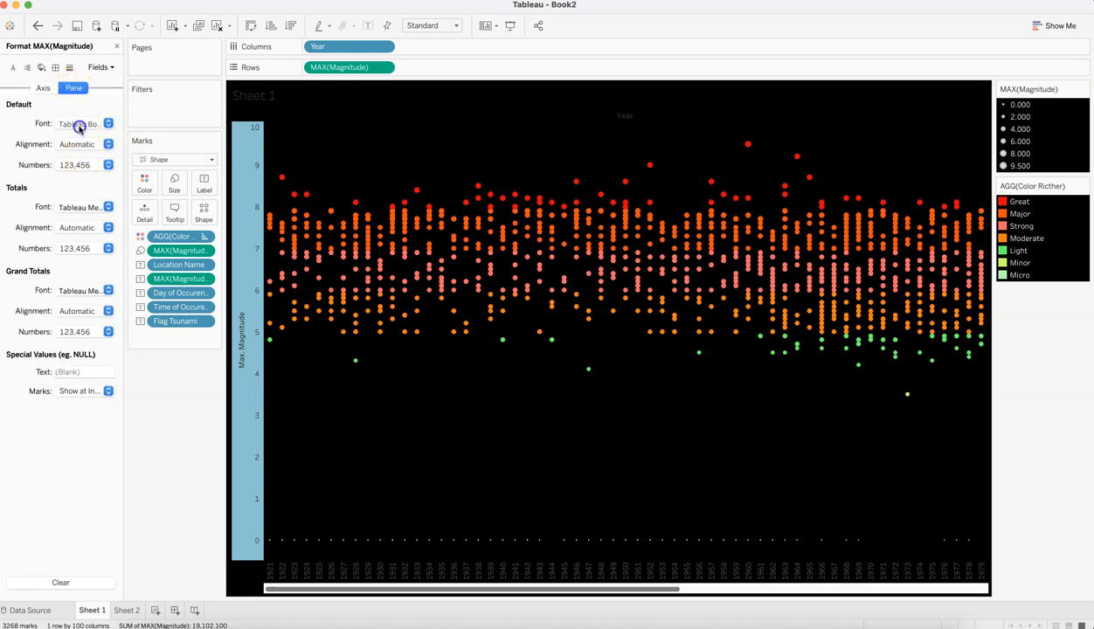
{"action": "left_click", "coordinate": [79, 127]}
{"action": "left_click", "coordinate": [75, 196]}
{"action": "left_click", "coordinate": [191, 439]}
{"action": "left_click", "coordinate": [249, 331]}
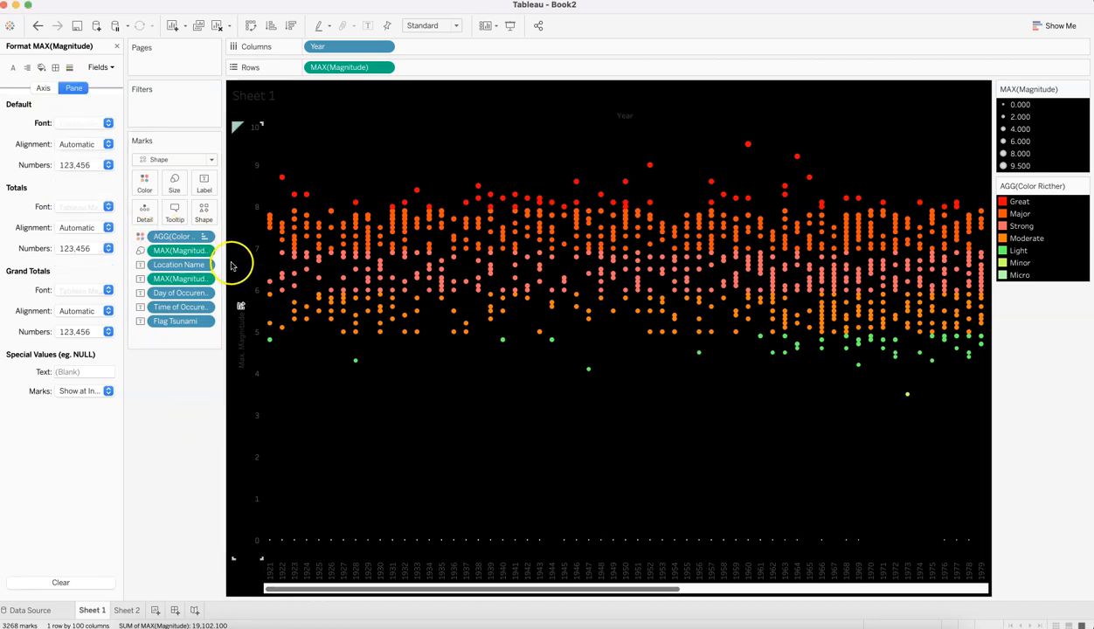
Set the default pane font color of the MAX(Magnitude) field to white.
{"action": "right_click", "coordinate": [249, 216]}
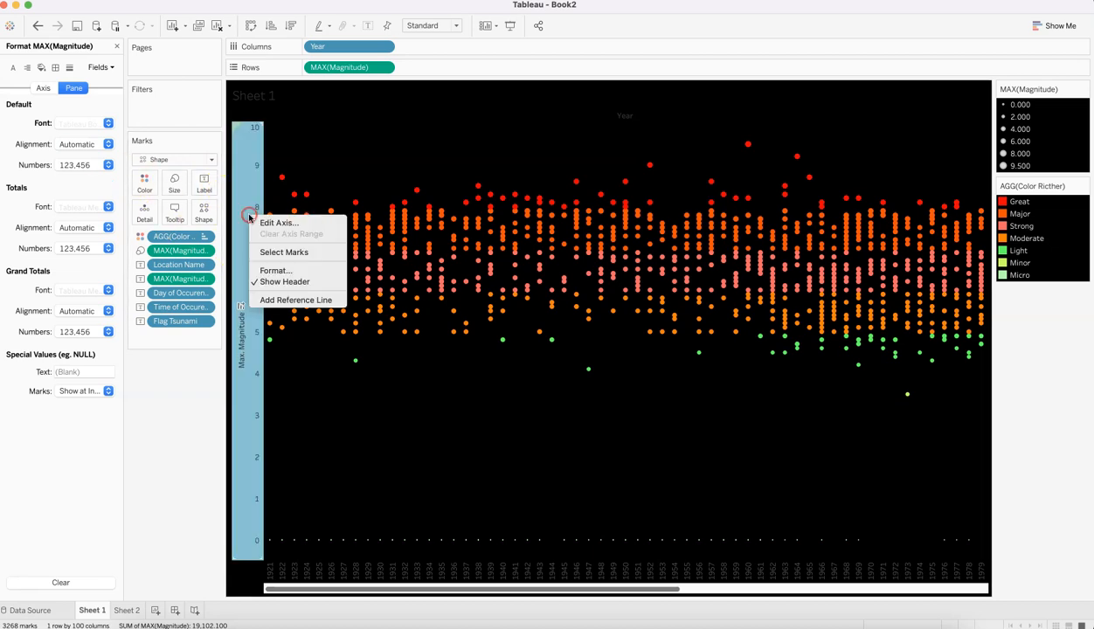
{"action": "left_click", "coordinate": [262, 270]}
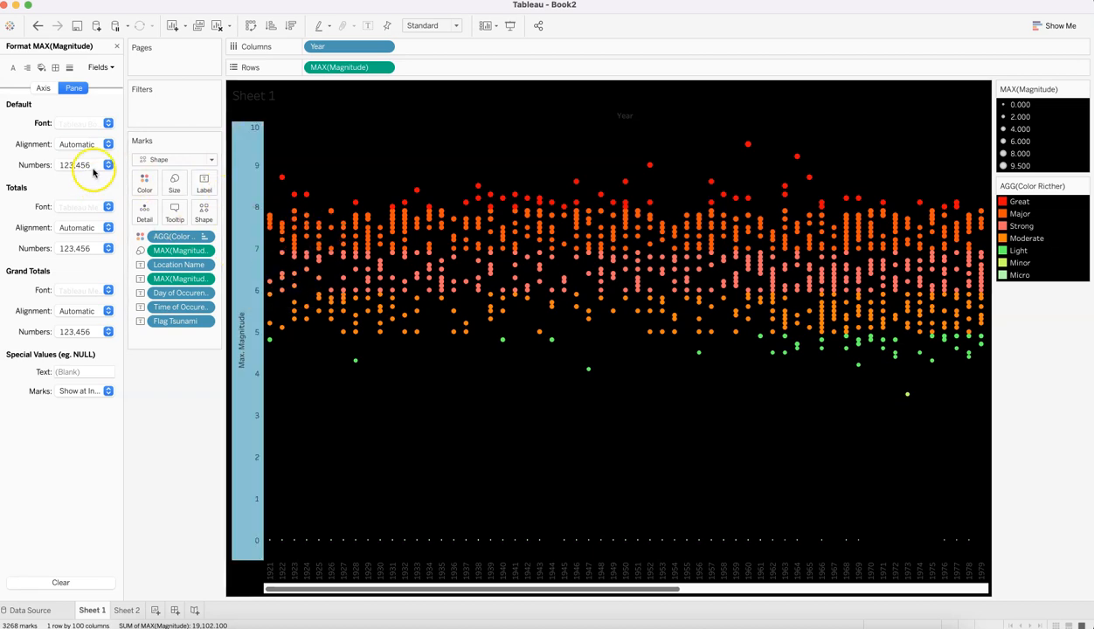
{"action": "left_click", "coordinate": [93, 166]}
{"action": "left_click", "coordinate": [106, 145]}
{"action": "left_click", "coordinate": [77, 124]}
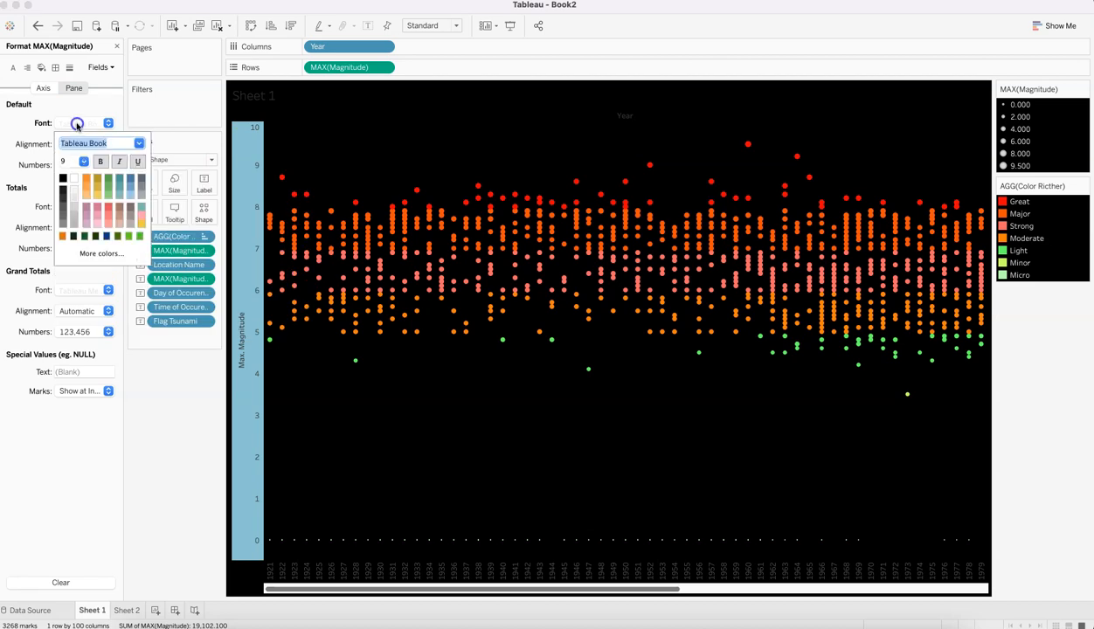
{"action": "left_click", "coordinate": [72, 178]}
{"action": "left_click", "coordinate": [179, 449]}
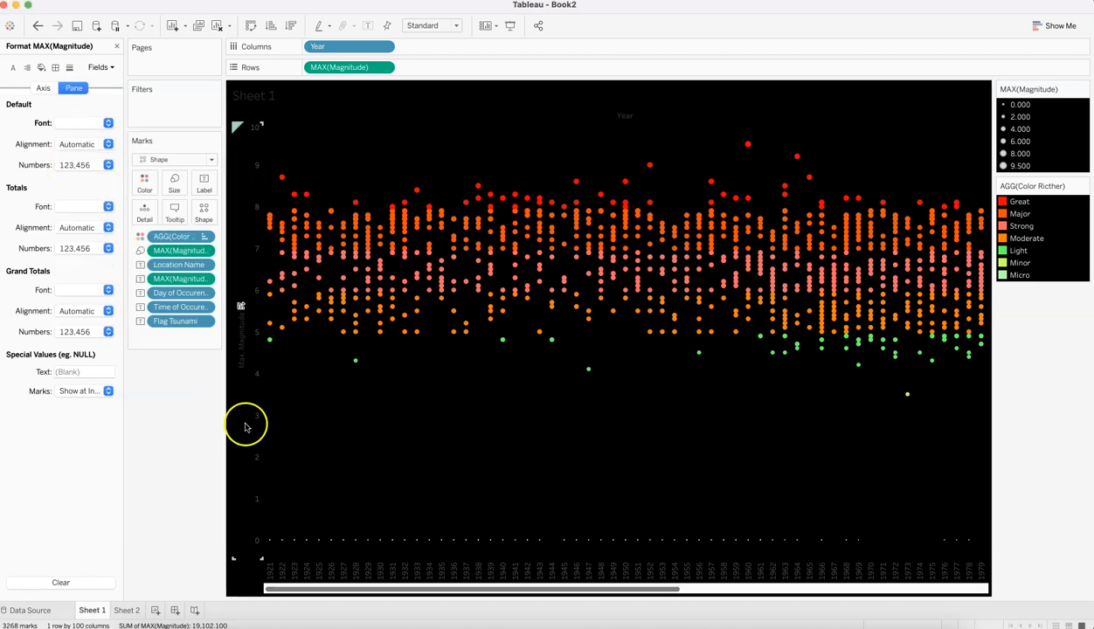
Format the magnitude axis's default font as bold and gray so its labels read against the black background.
{"action": "left_click", "coordinate": [45, 87]}
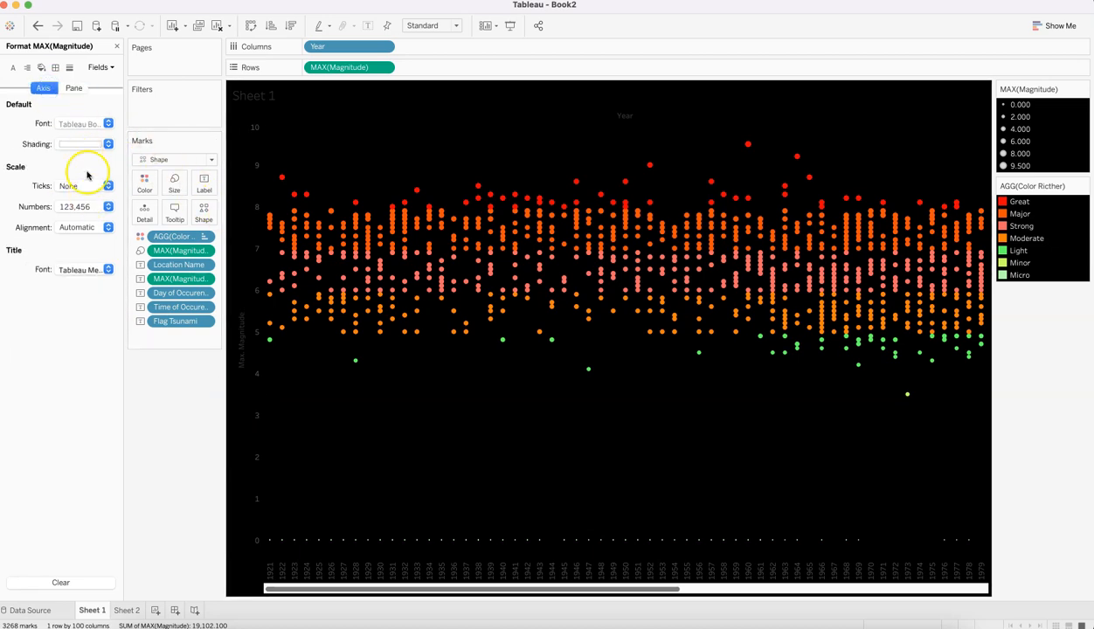
{"action": "left_click", "coordinate": [87, 123]}
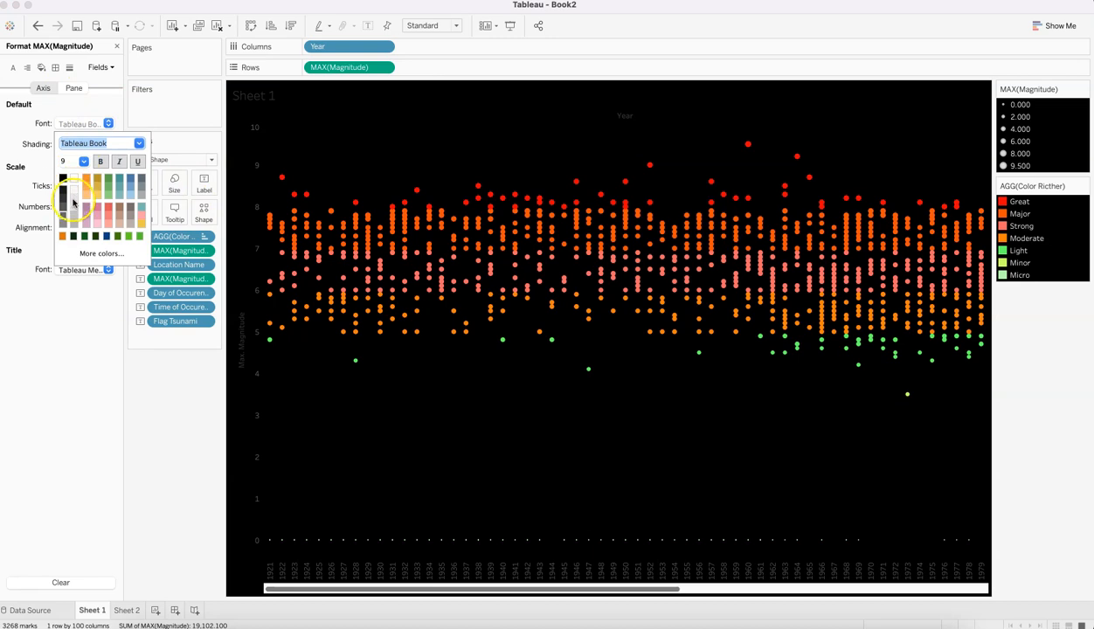
{"action": "left_click", "coordinate": [73, 194]}
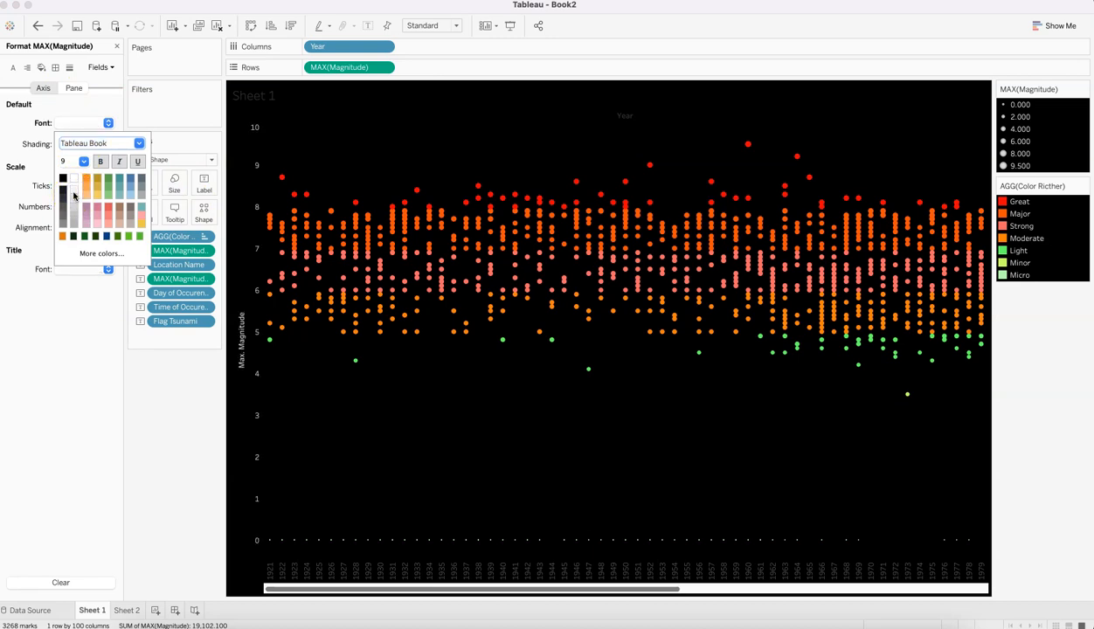
{"action": "left_click", "coordinate": [73, 198]}
{"action": "left_click", "coordinate": [74, 205]}
{"action": "left_click", "coordinate": [74, 209]}
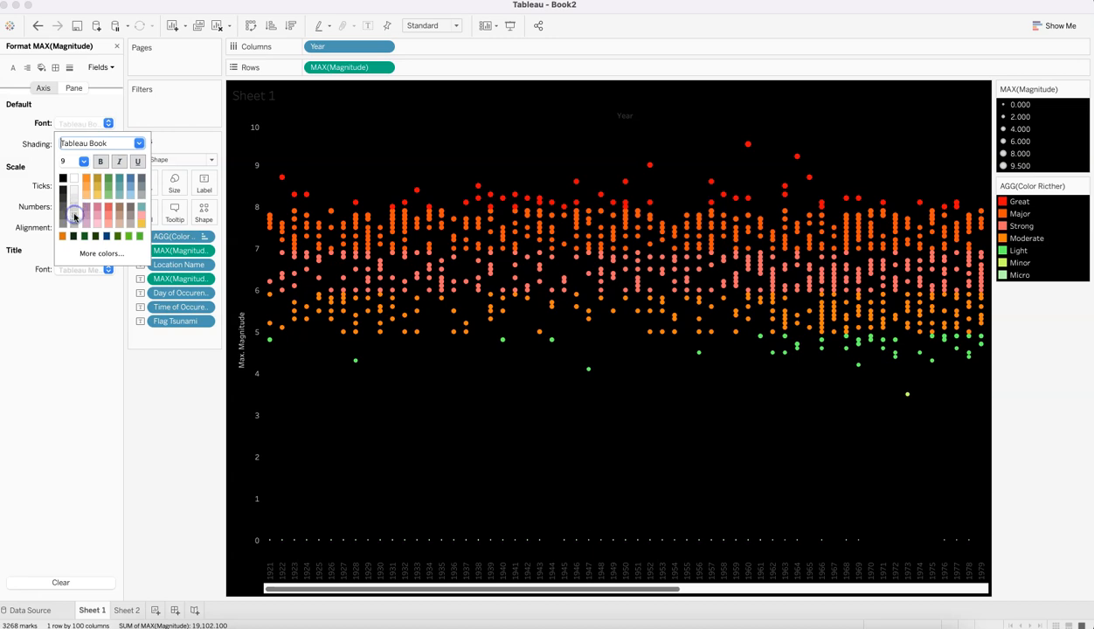
{"action": "left_click", "coordinate": [73, 222]}
{"action": "left_click", "coordinate": [99, 162]}
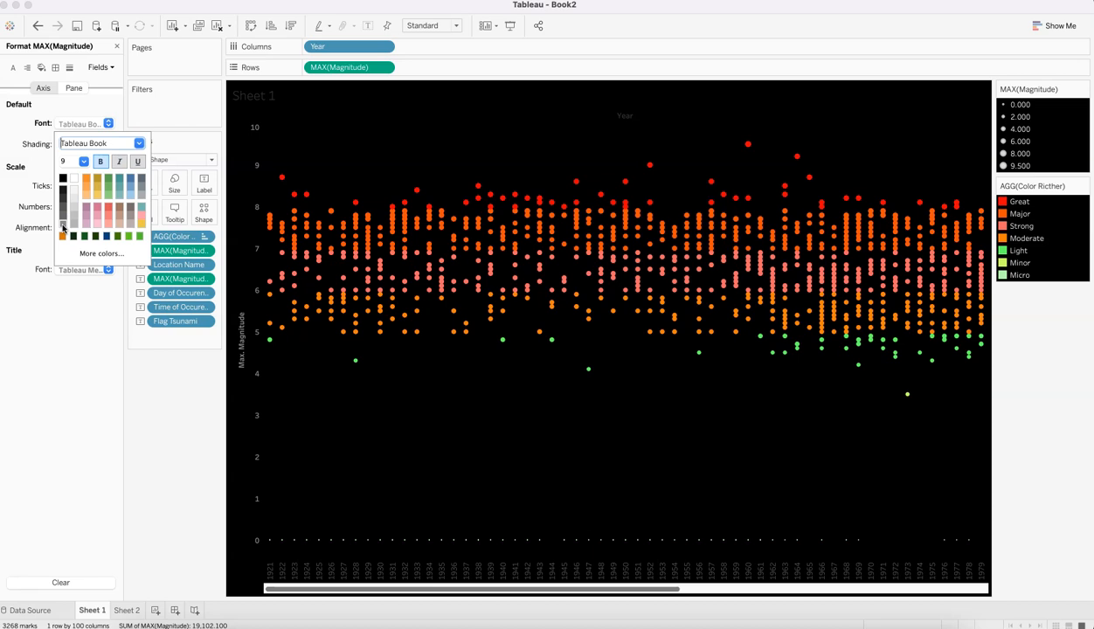
Format the default font of the Year header labels as bold and gray.
{"action": "left_click", "coordinate": [331, 570]}
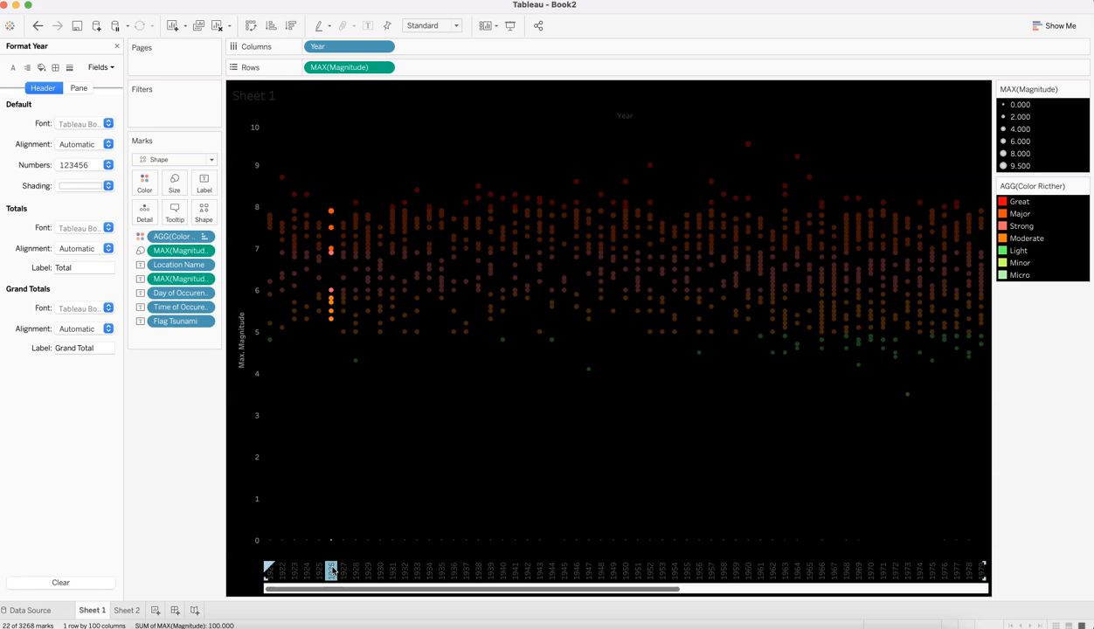
{"action": "left_click", "coordinate": [332, 570]}
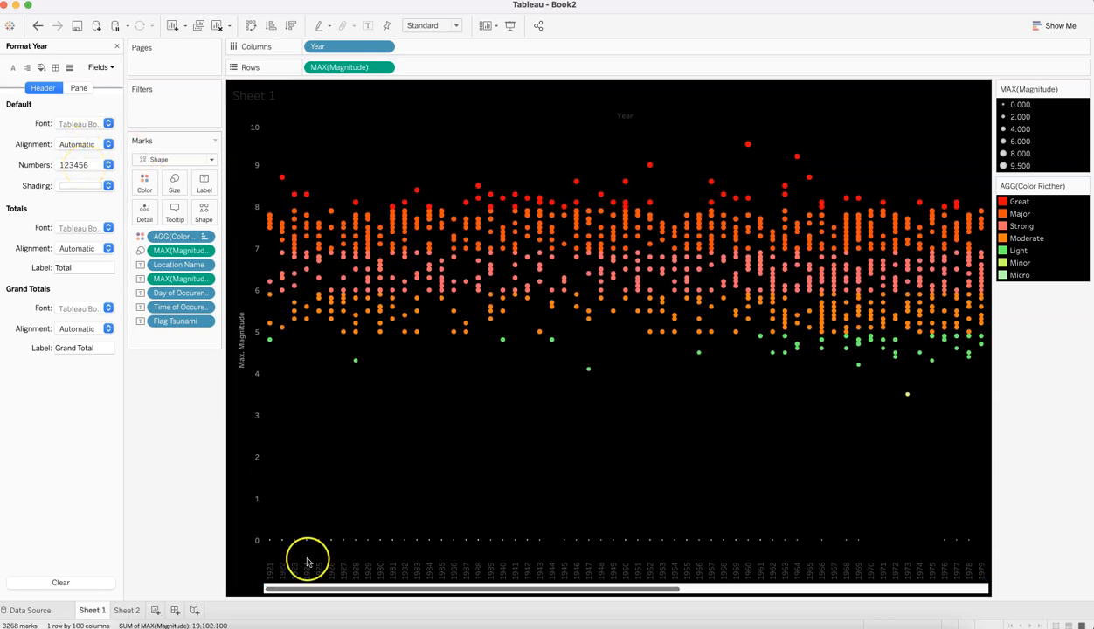
{"action": "left_click", "coordinate": [281, 570]}
{"action": "right_click", "coordinate": [281, 570]}
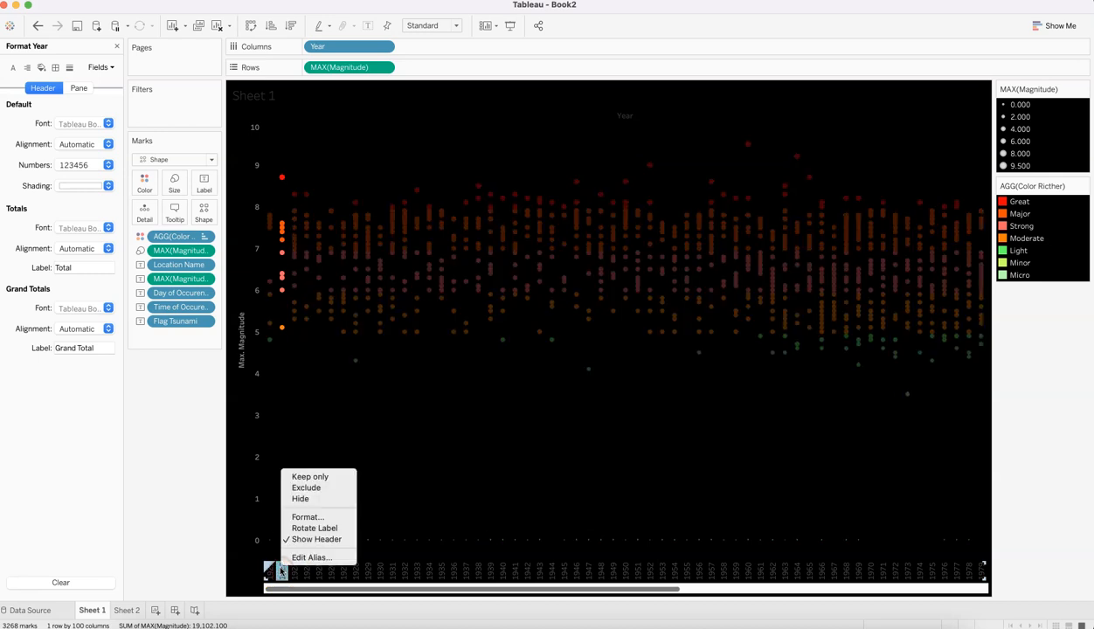
{"action": "left_click", "coordinate": [285, 568]}
{"action": "left_click", "coordinate": [282, 571]}
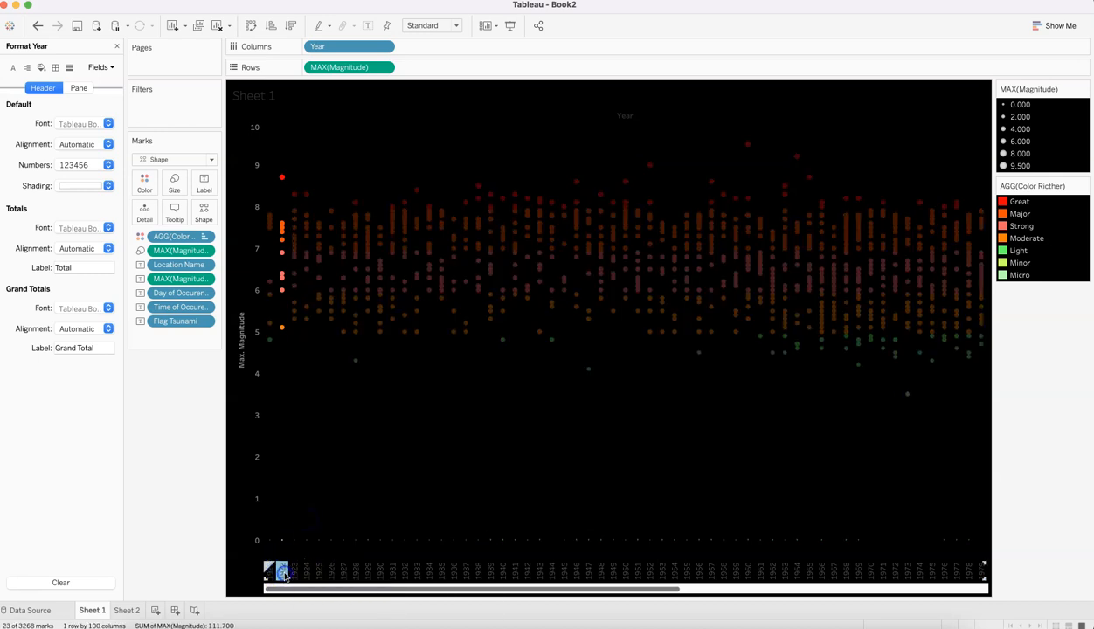
{"action": "left_click", "coordinate": [87, 124]}
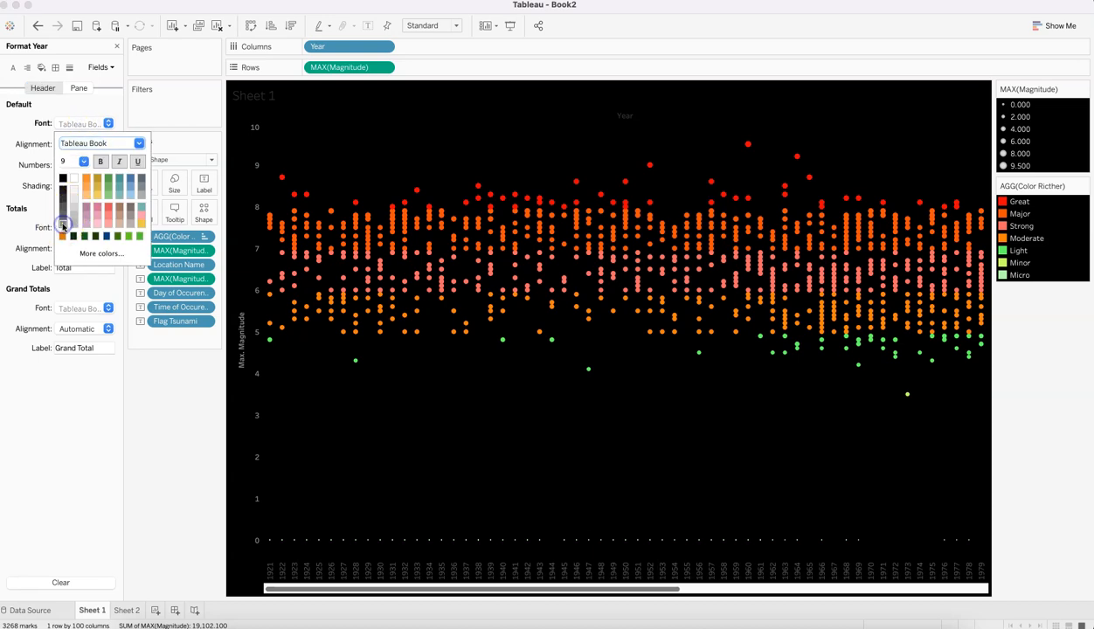
{"action": "left_click", "coordinate": [102, 165]}
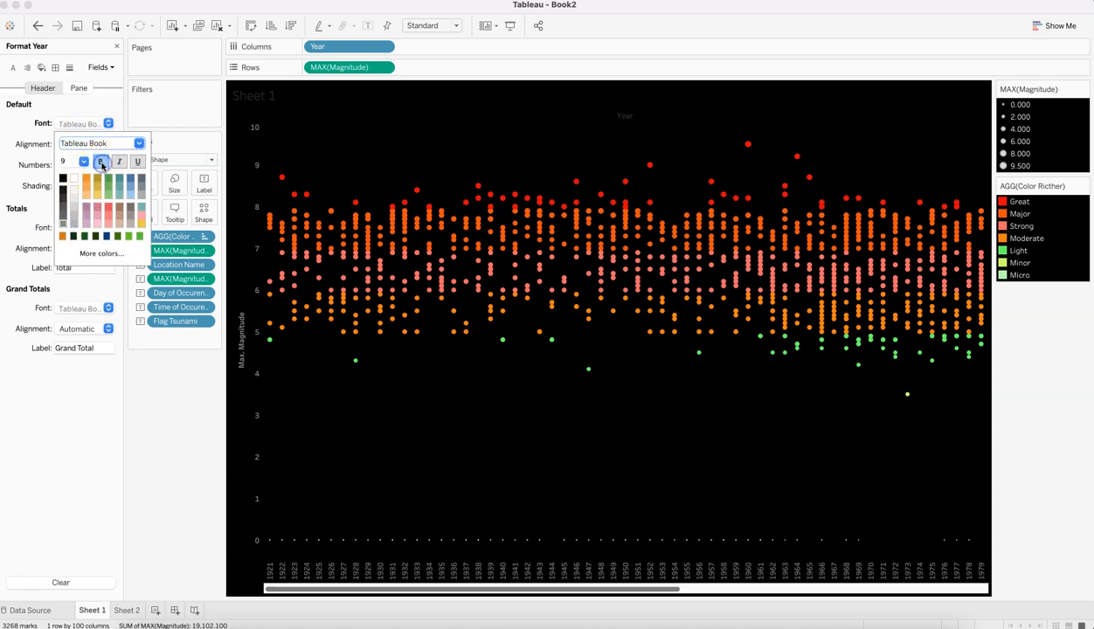
{"action": "left_click", "coordinate": [150, 511]}
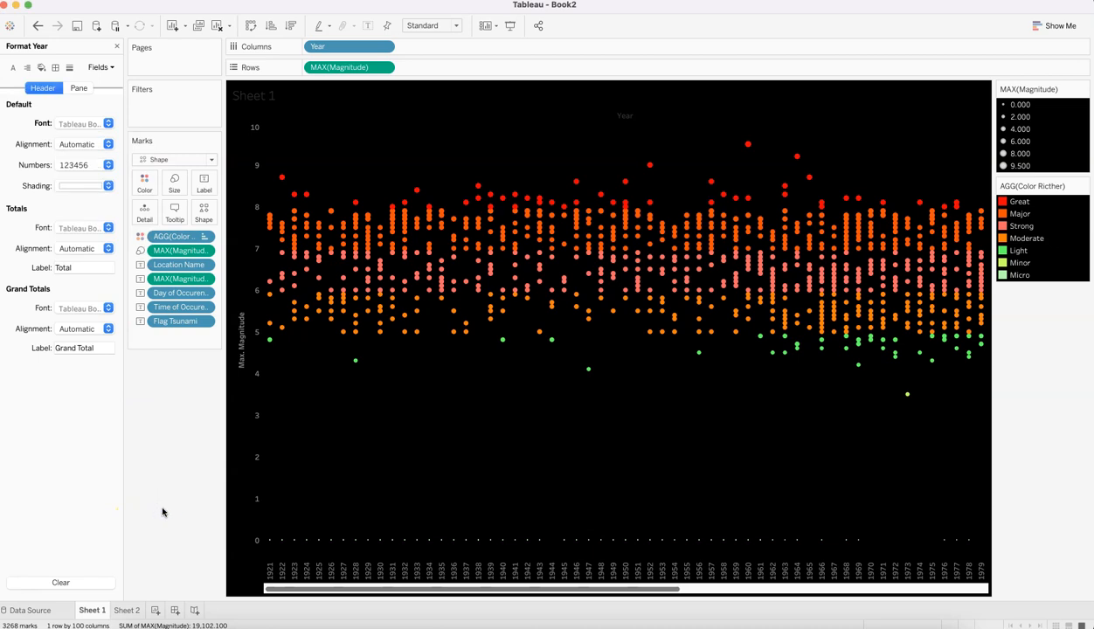
Switch to the 1. Earthquakes of 100 Years workbook and examine the finished yearly chart and its mark tooltips.
{"action": "left_click", "coordinate": [690, 342]}
{"action": "left_click", "coordinate": [639, 385]}
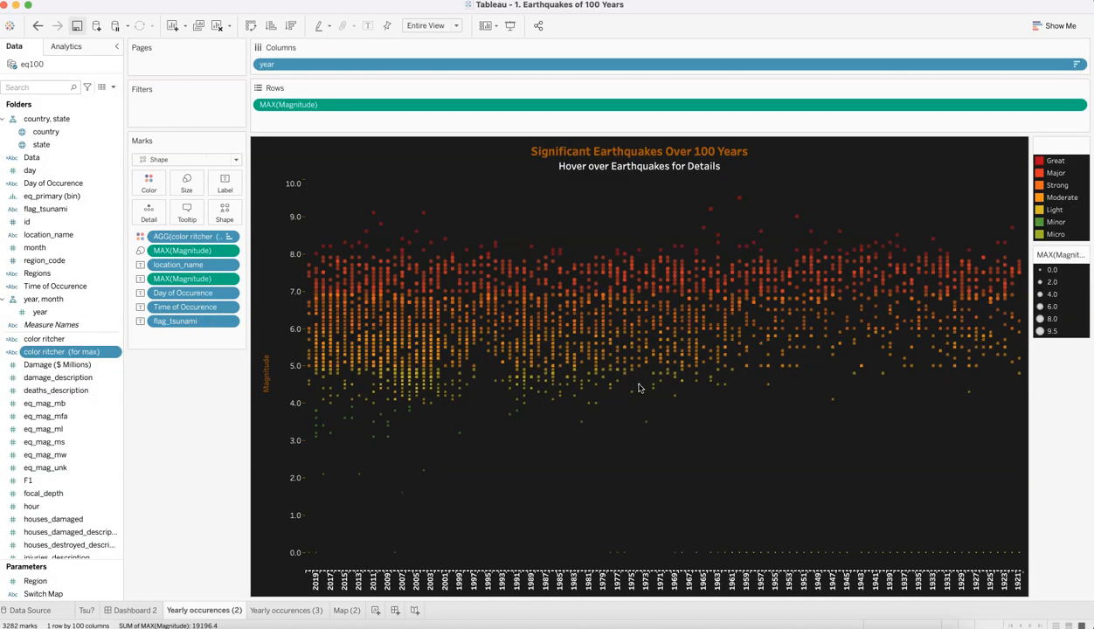
{"action": "left_click", "coordinate": [553, 318]}
{"action": "left_click", "coordinate": [535, 318]}
{"action": "left_click", "coordinate": [536, 318]}
{"action": "left_click", "coordinate": [490, 328]}
{"action": "left_click", "coordinate": [487, 366]}
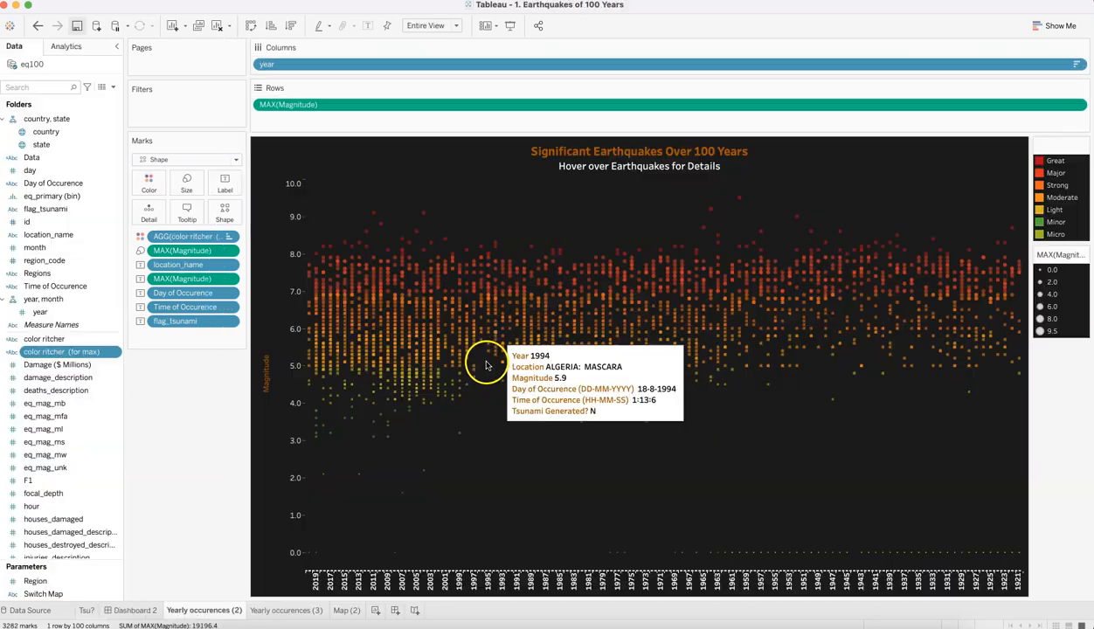
{"action": "left_click", "coordinate": [430, 362]}
{"action": "left_click", "coordinate": [318, 371]}
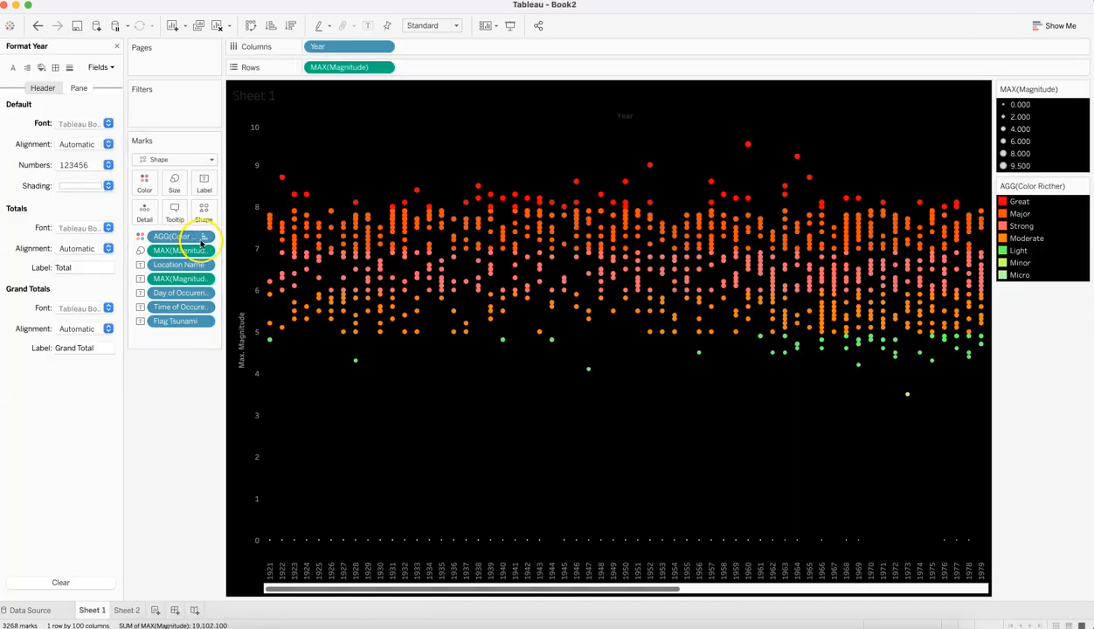
Compare the color, size and label fields on the Marks cards of Book2 and the finished earthquake workbook.
{"action": "left_click", "coordinate": [201, 238]}
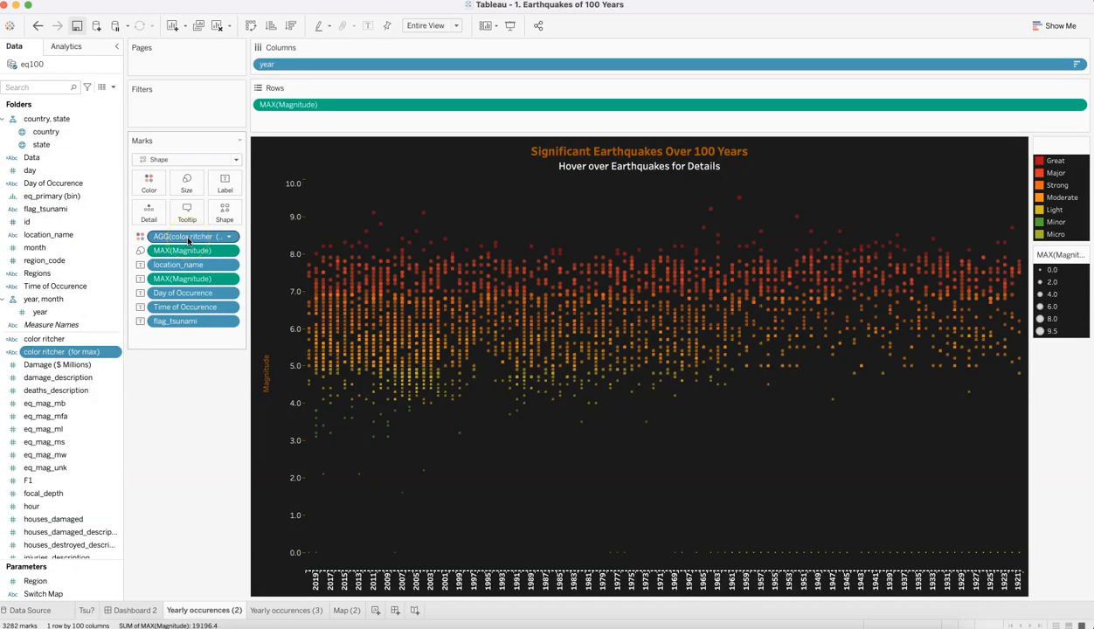
{"action": "left_click", "coordinate": [150, 255]}
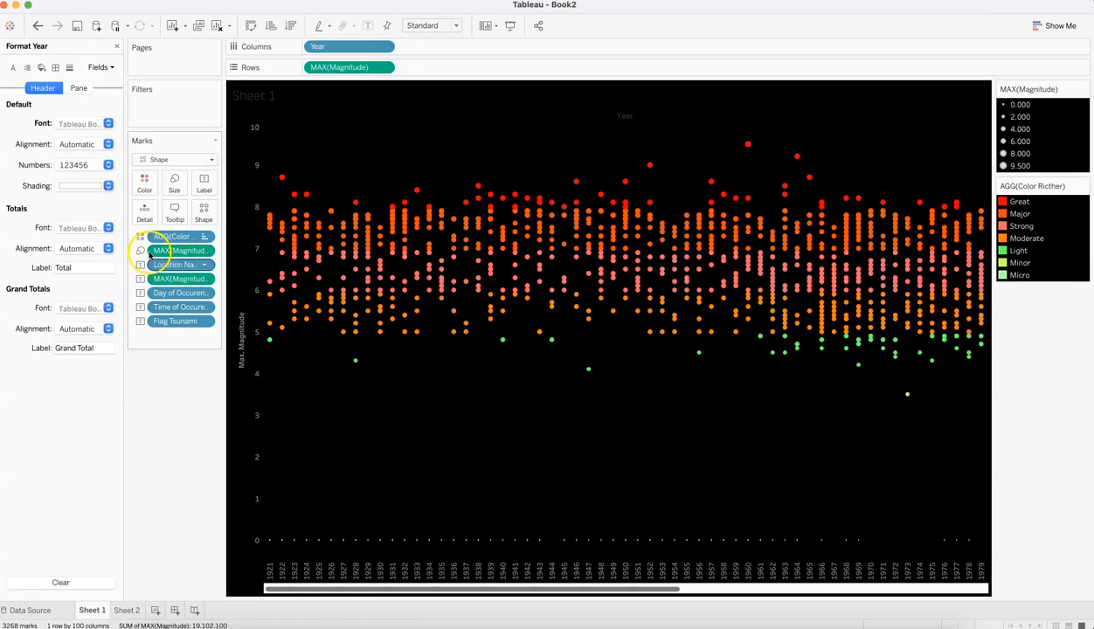
{"action": "left_click", "coordinate": [173, 278]}
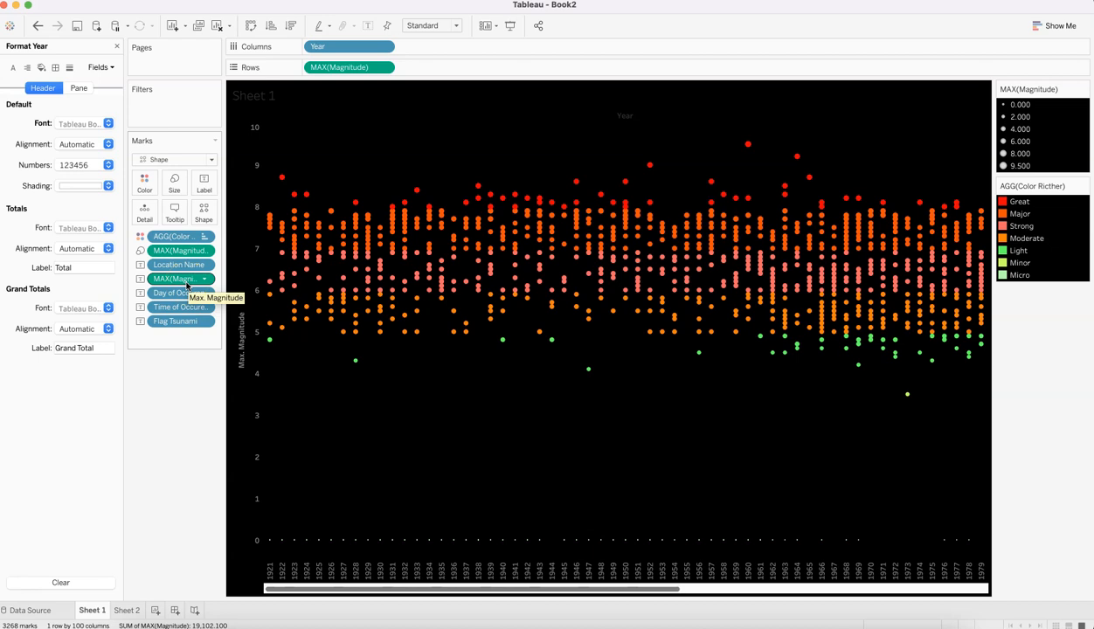
{"action": "left_click", "coordinate": [191, 308]}
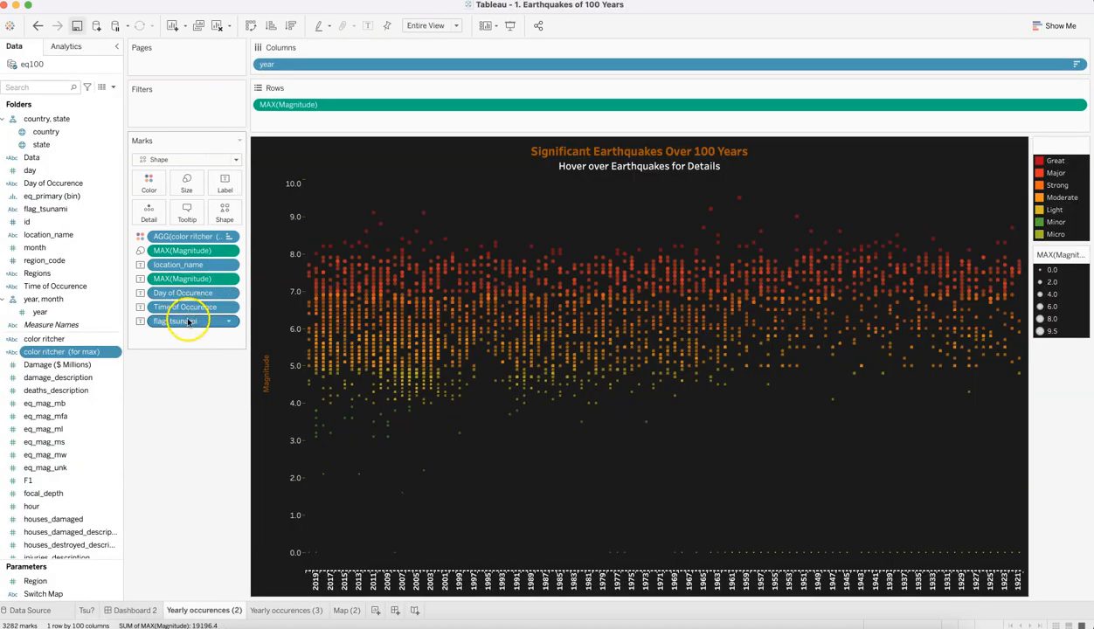
{"action": "left_click", "coordinate": [184, 321]}
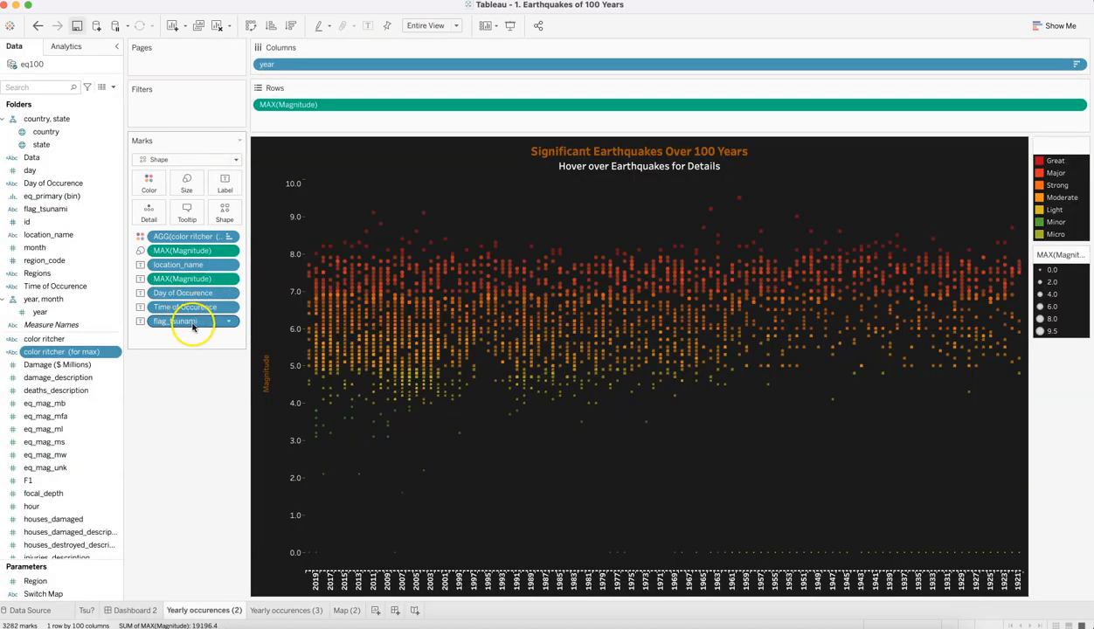
{"action": "left_click", "coordinate": [486, 486]}
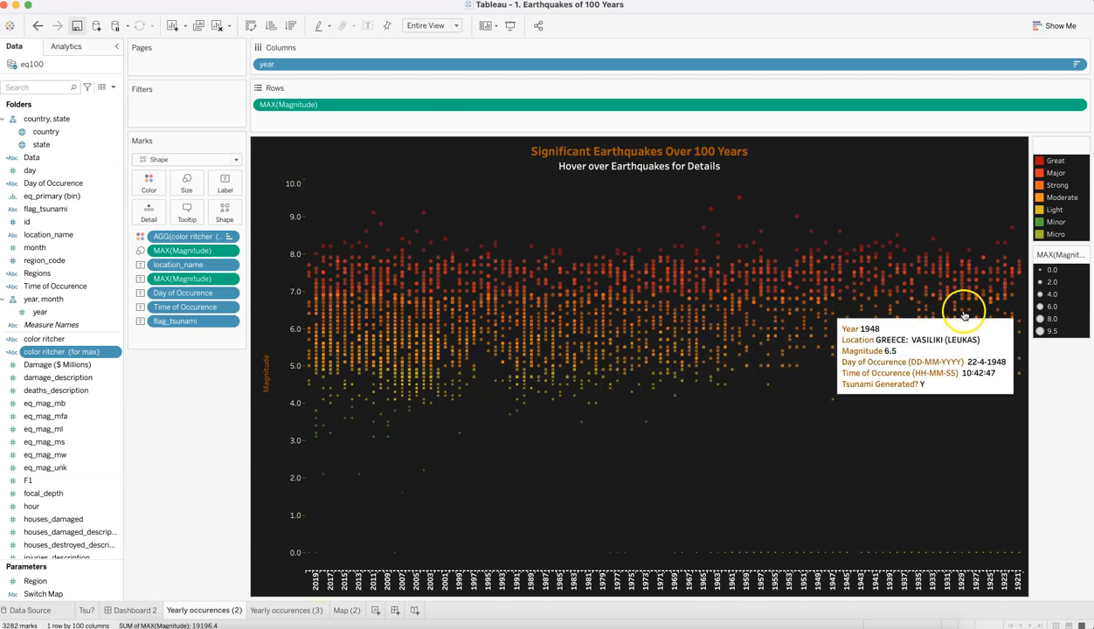
{"action": "mouse_move", "coordinate": [1002, 327]}
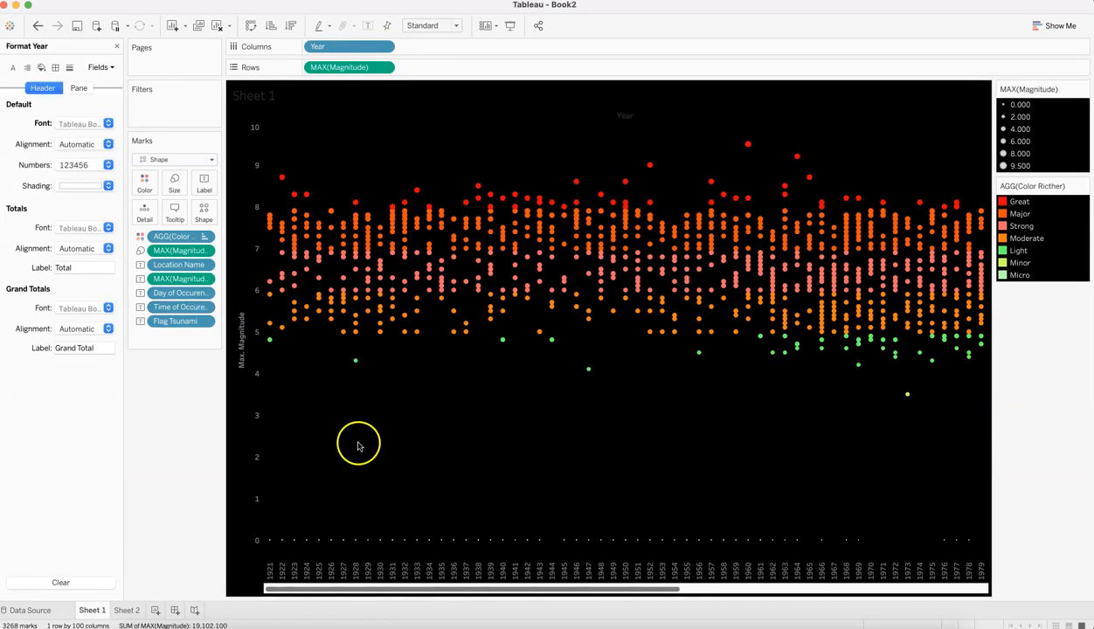
{"action": "left_click", "coordinate": [270, 570]}
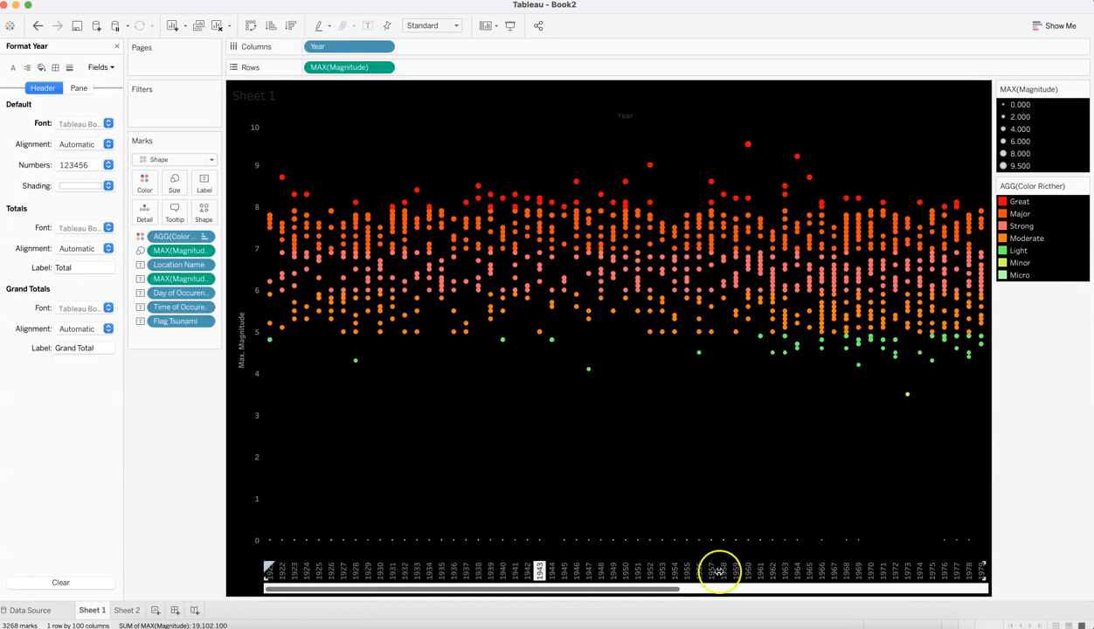
{"action": "left_click", "coordinate": [956, 570]}
{"action": "left_click", "coordinate": [967, 481]}
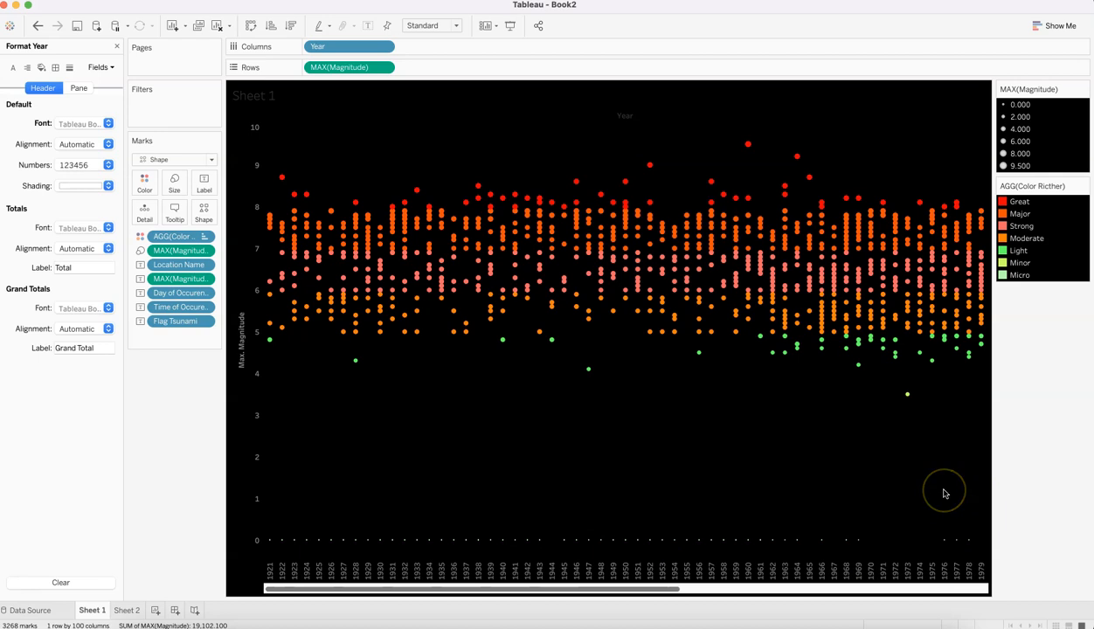
Reduce the size of the earthquake marks slightly in the Book2 chart.
{"action": "left_click", "coordinate": [175, 183]}
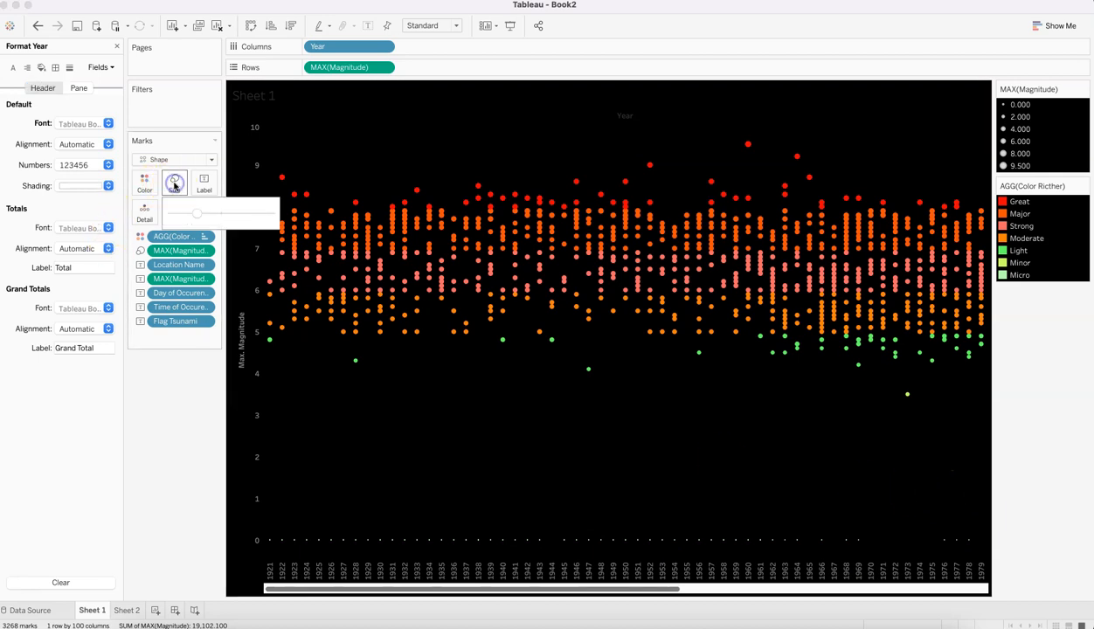
{"action": "left_click_drag", "start_coordinate": [198, 216], "coordinate": [189, 216]}
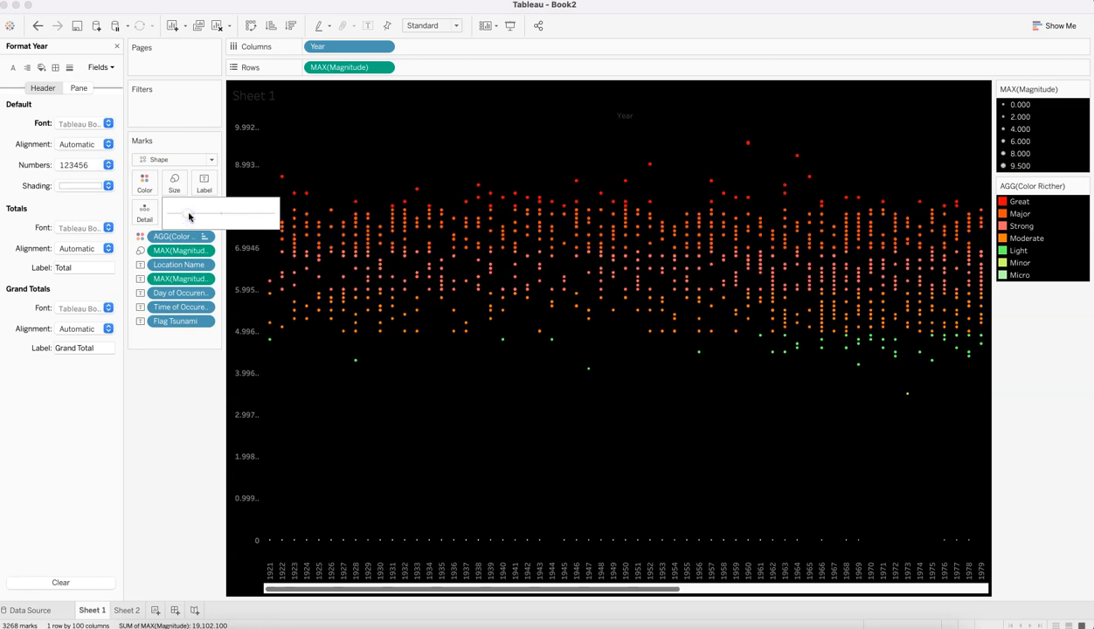
{"action": "left_click", "coordinate": [188, 406]}
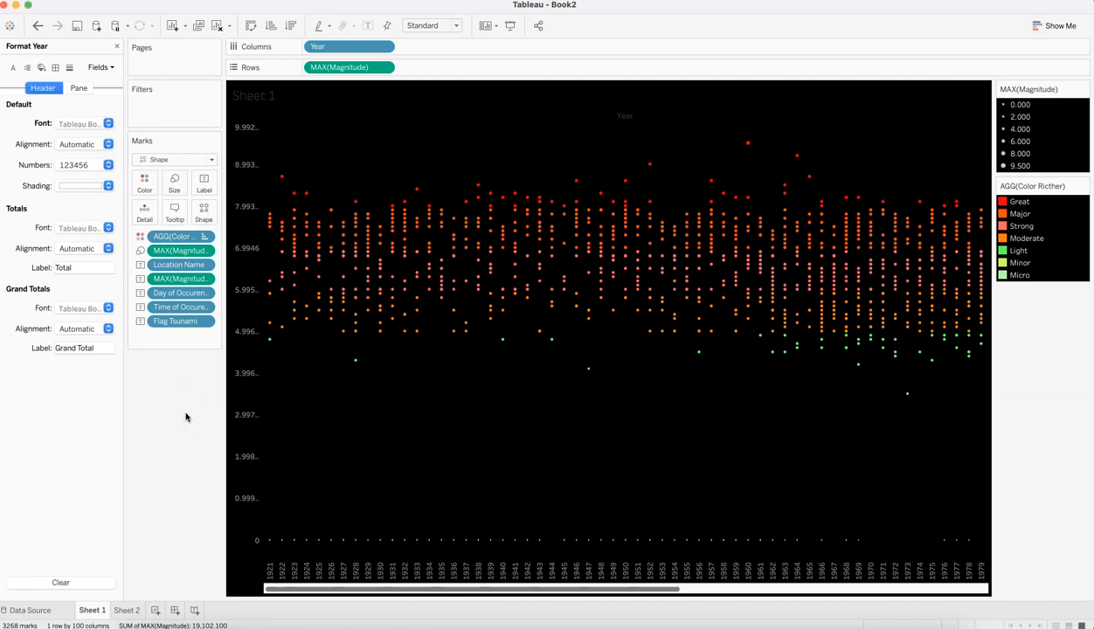
{"action": "left_click", "coordinate": [215, 423]}
{"action": "left_click", "coordinate": [280, 456]}
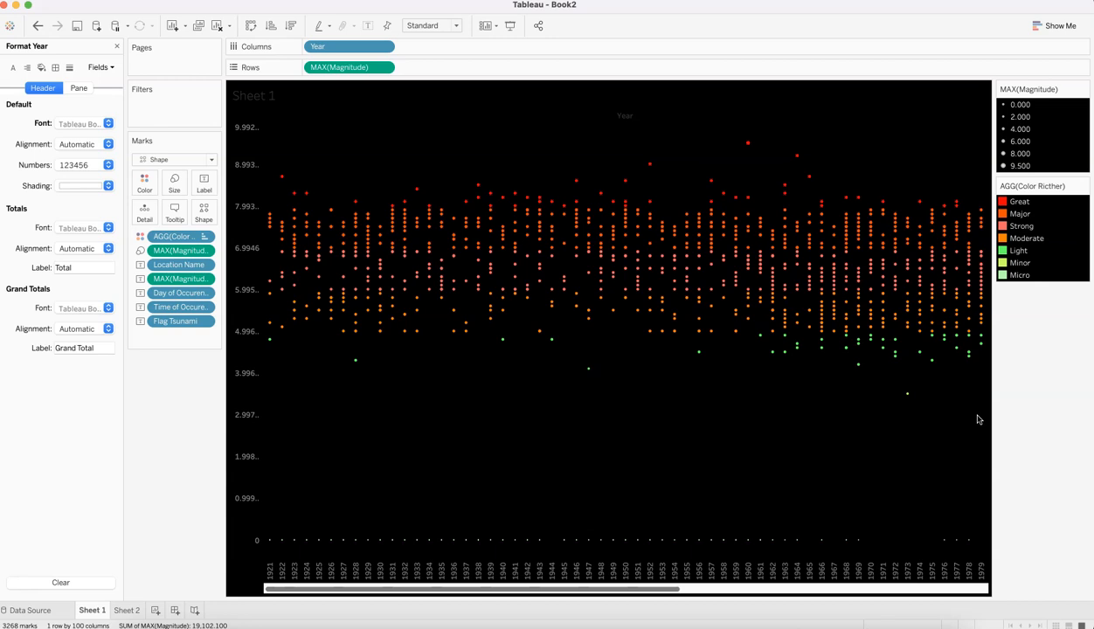
Switch to the 1. Earthquakes of 100 Years workbook and copy the full two-line title of its yearly chart.
{"action": "left_click", "coordinate": [286, 102]}
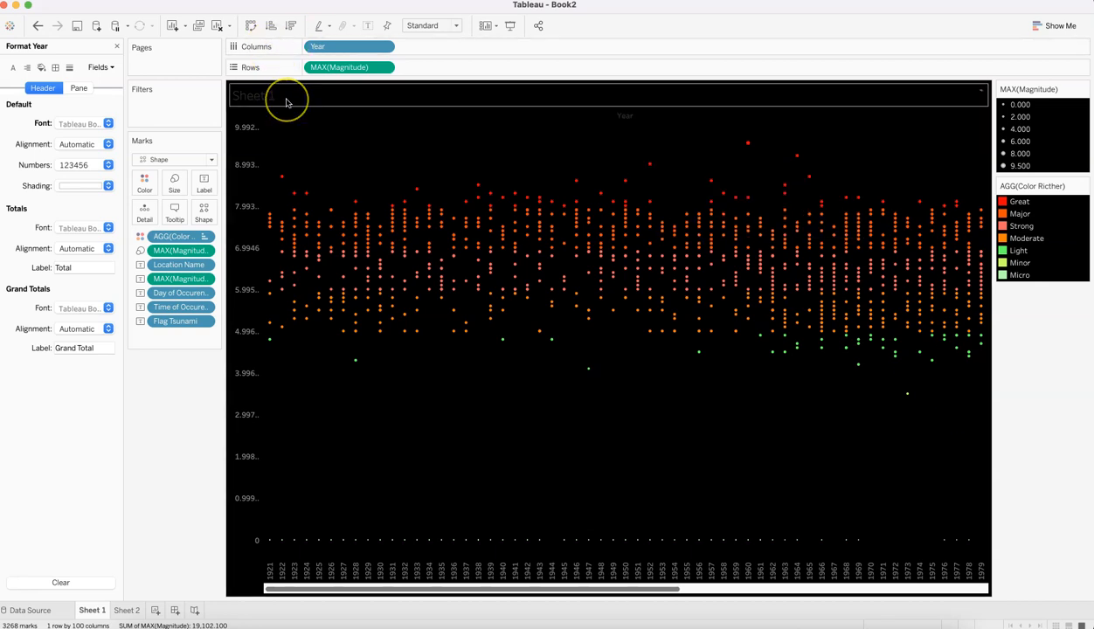
{"action": "double_click", "coordinate": [287, 101]}
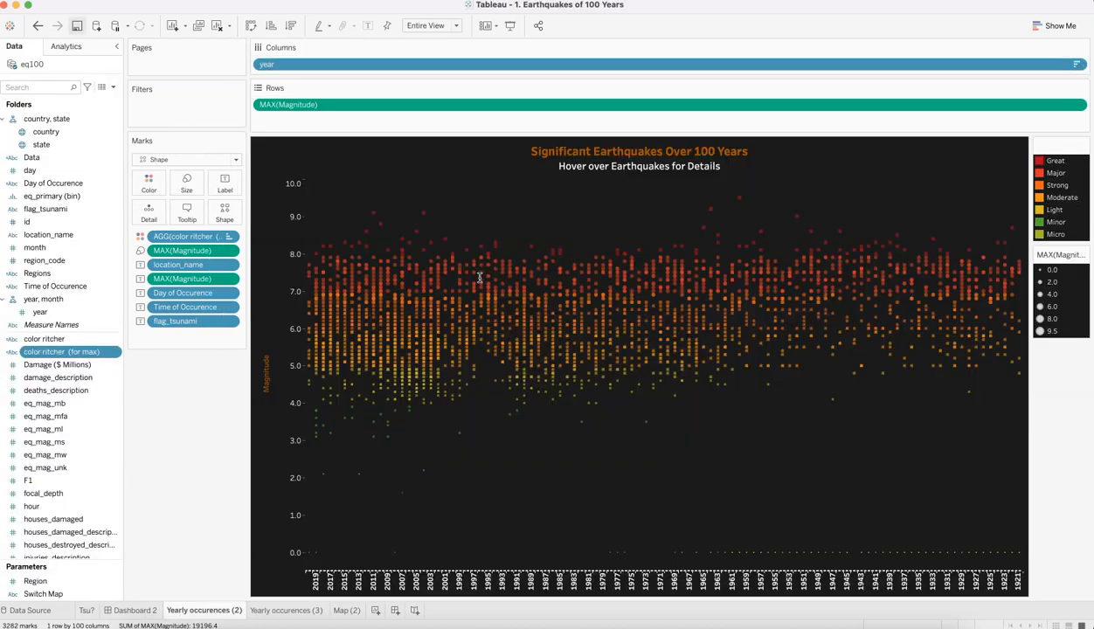
{"action": "left_click", "coordinate": [595, 159]}
{"action": "double_click", "coordinate": [598, 161]}
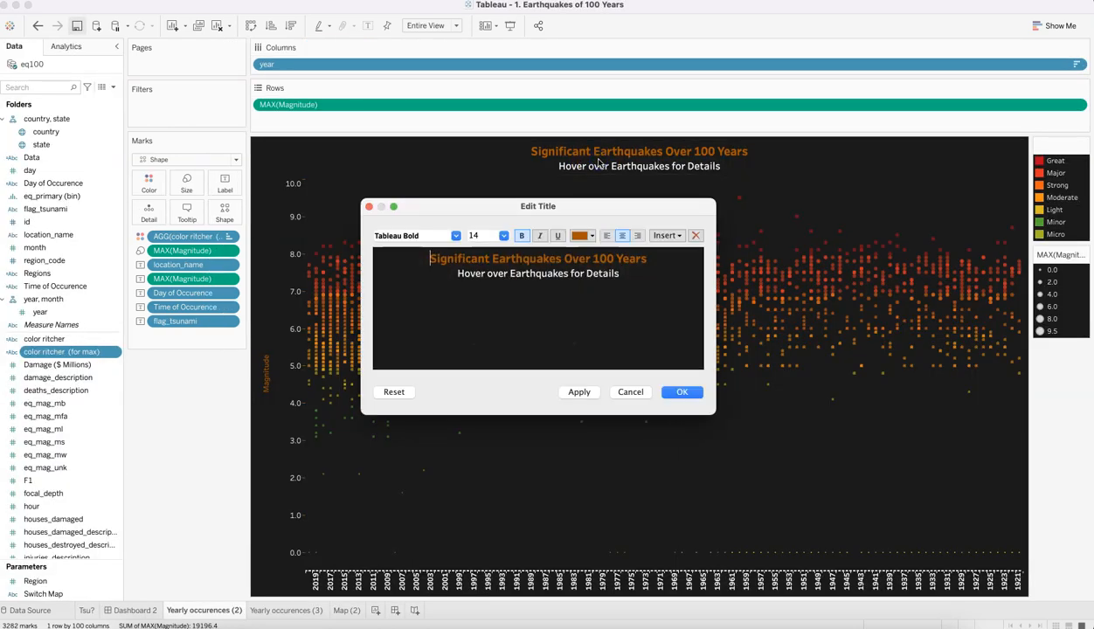
{"action": "key", "text": "super+a"}
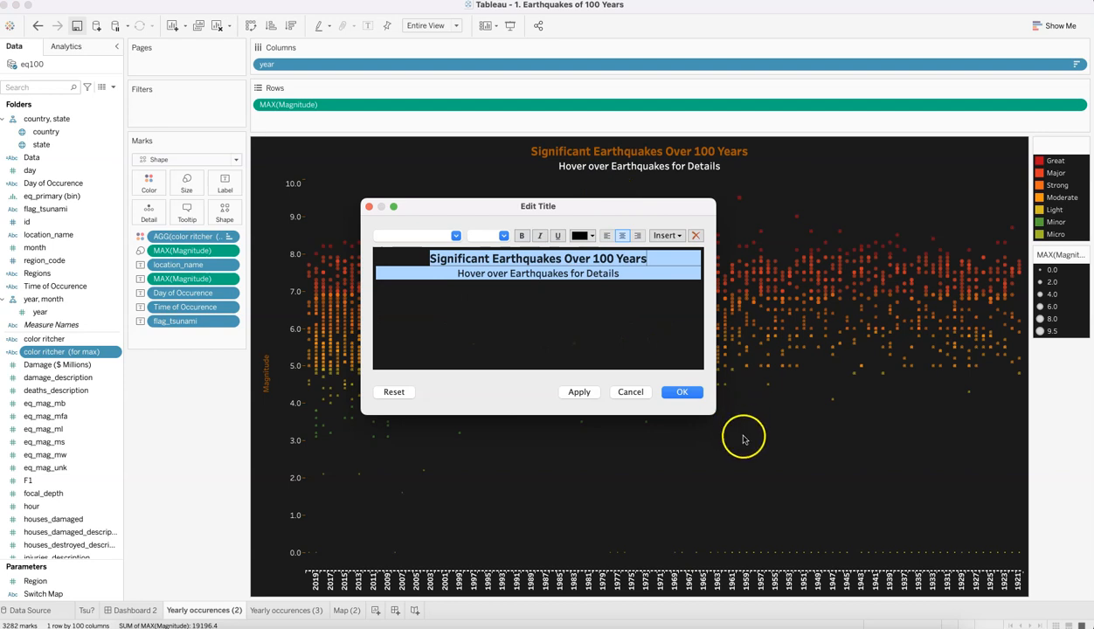
{"action": "left_click", "coordinate": [683, 392]}
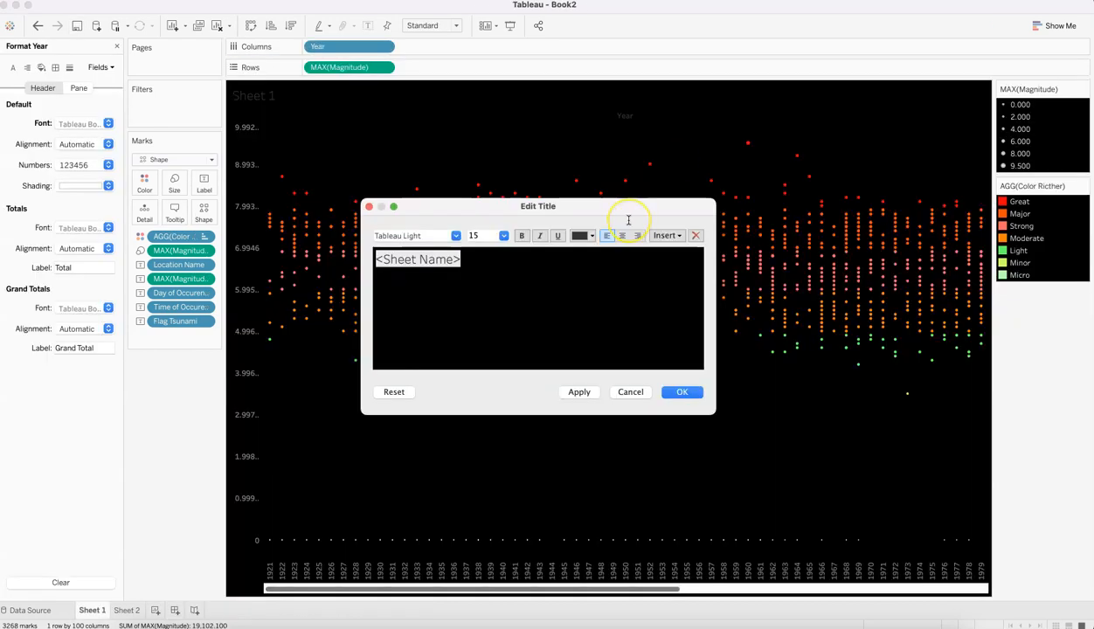
Replace the Sheet 1 title in Book2 with the copied lines "Significant Earthquakes Over 100 Years" and "Hover over Earthquakes for Details", centered, without the sheet name.
{"action": "type", "text": "Significant Earthquakes Over 100 Years  <Sheet Name>"}
{"action": "left_click_drag", "start_coordinate": [603, 313], "coordinate": [476, 305]}
{"action": "key", "text": "BackSpace"}
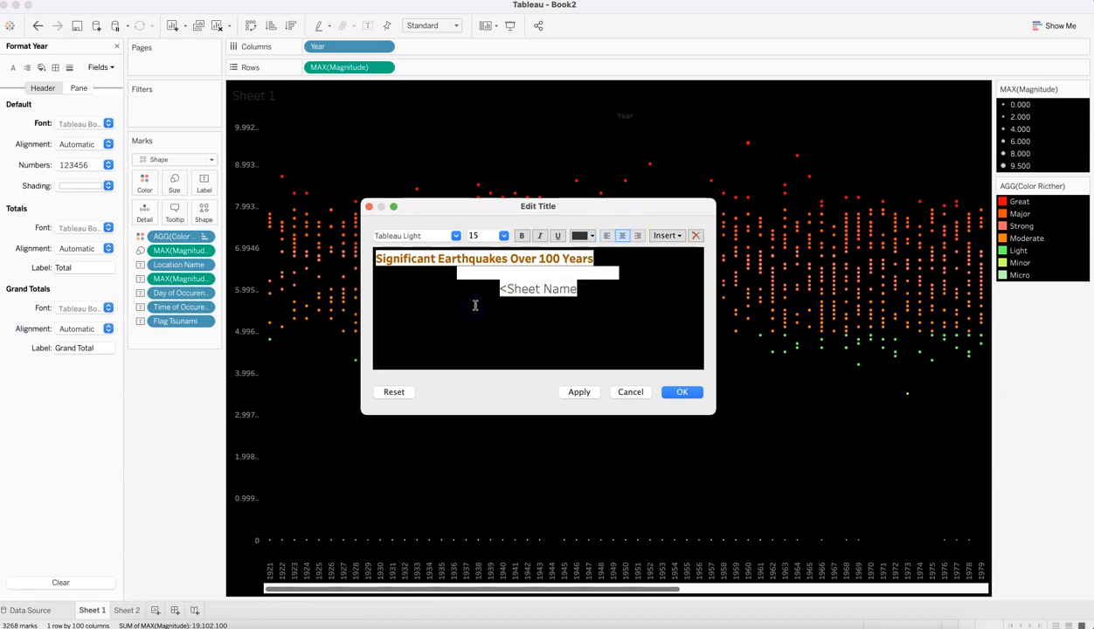
{"action": "key", "text": "super+a"}
{"action": "left_click", "coordinate": [623, 236]}
{"action": "left_click", "coordinate": [597, 293]}
{"action": "key", "text": "shift+super+Left"}
{"action": "key", "text": "BackSpace"}
{"action": "left_click", "coordinate": [579, 393]}
{"action": "left_click", "coordinate": [684, 393]}
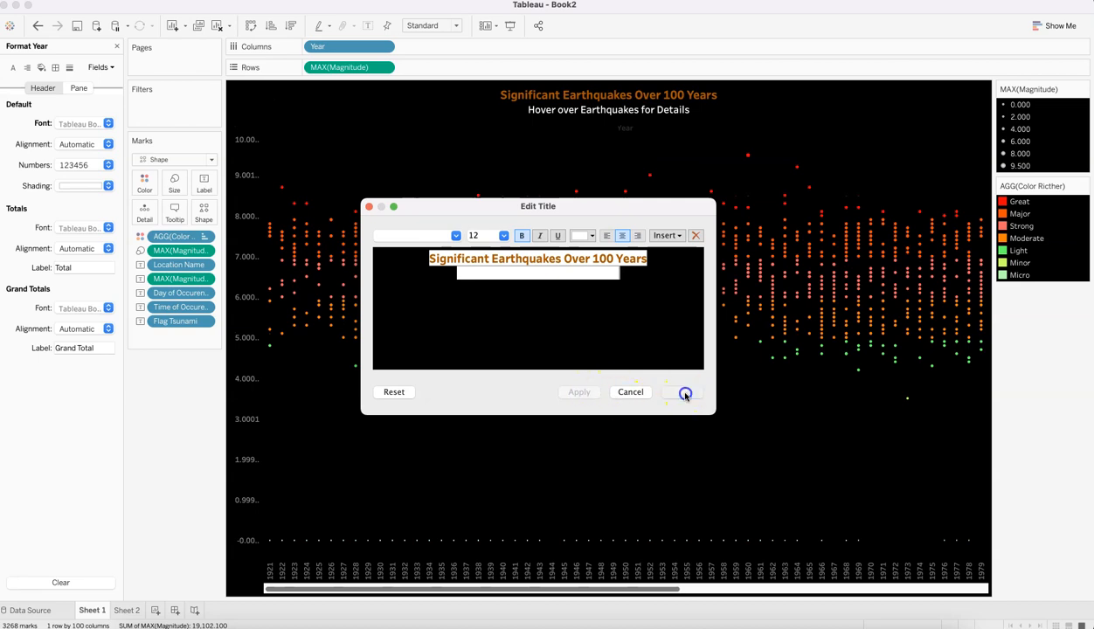
Hide the Year field label for columns above the chart.
{"action": "right_click", "coordinate": [624, 131]}
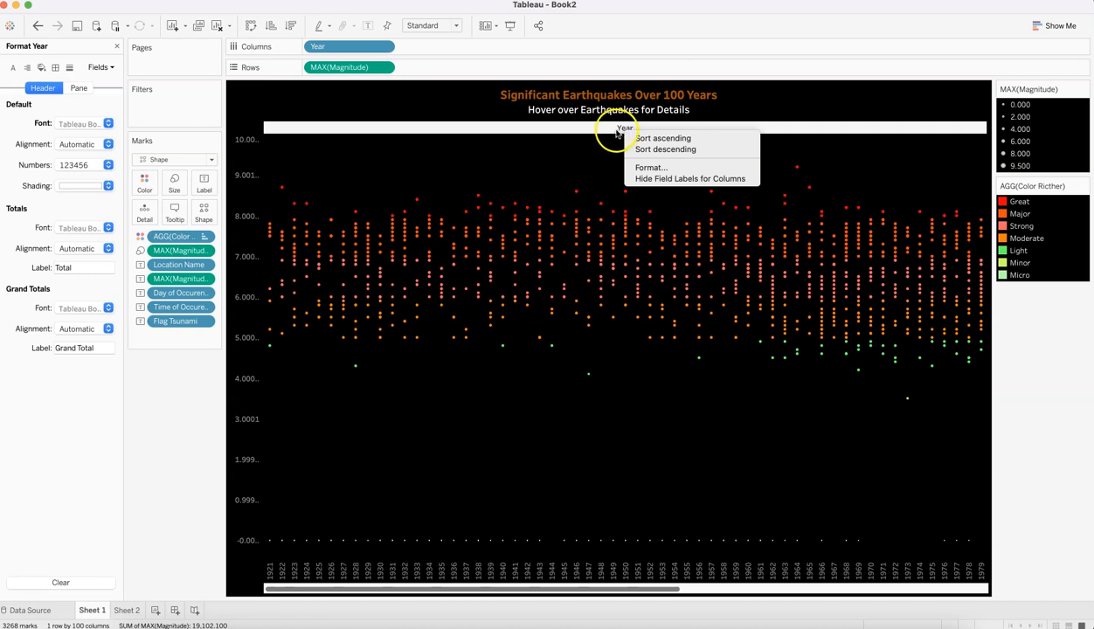
{"action": "left_click", "coordinate": [657, 178]}
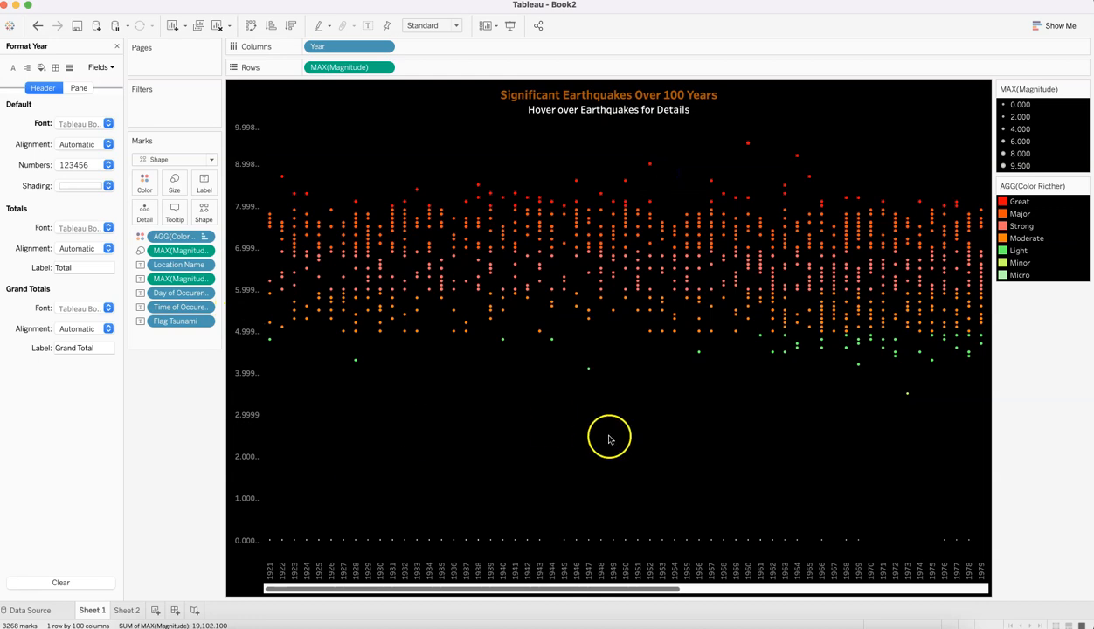
{"action": "left_click", "coordinate": [647, 110]}
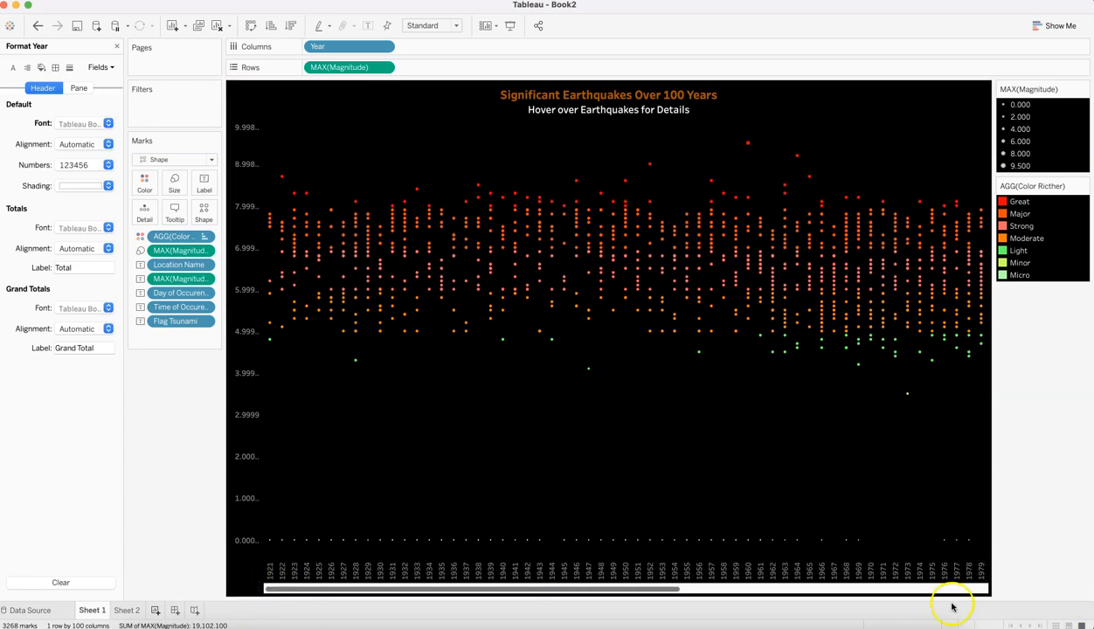
Set the chart's fit to Entire View so all the years fit without scrolling.
{"action": "left_click_drag", "start_coordinate": [667, 603], "coordinate": [1011, 617]}
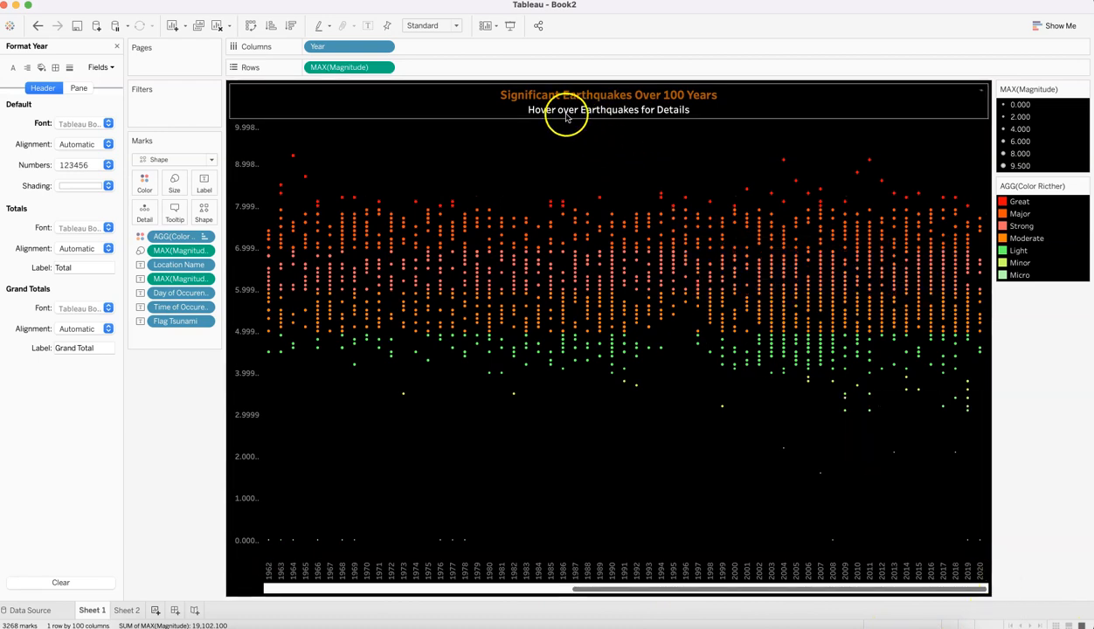
{"action": "mouse_move", "coordinate": [560, 224]}
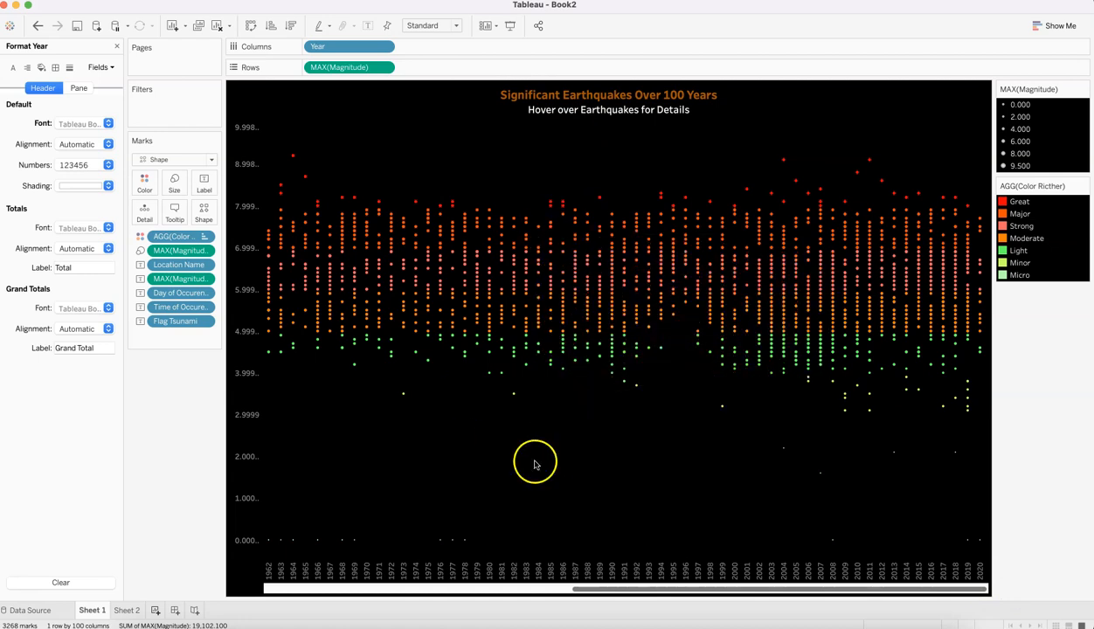
{"action": "left_click_drag", "start_coordinate": [593, 592], "coordinate": [212, 576]}
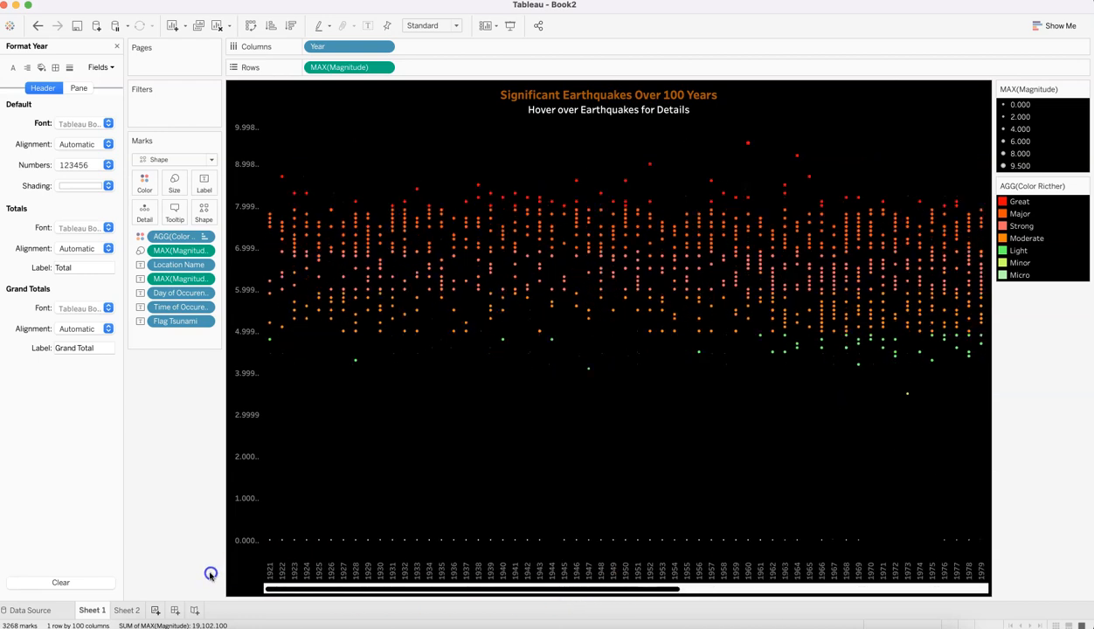
{"action": "left_click", "coordinate": [430, 26]}
{"action": "left_click", "coordinate": [429, 67]}
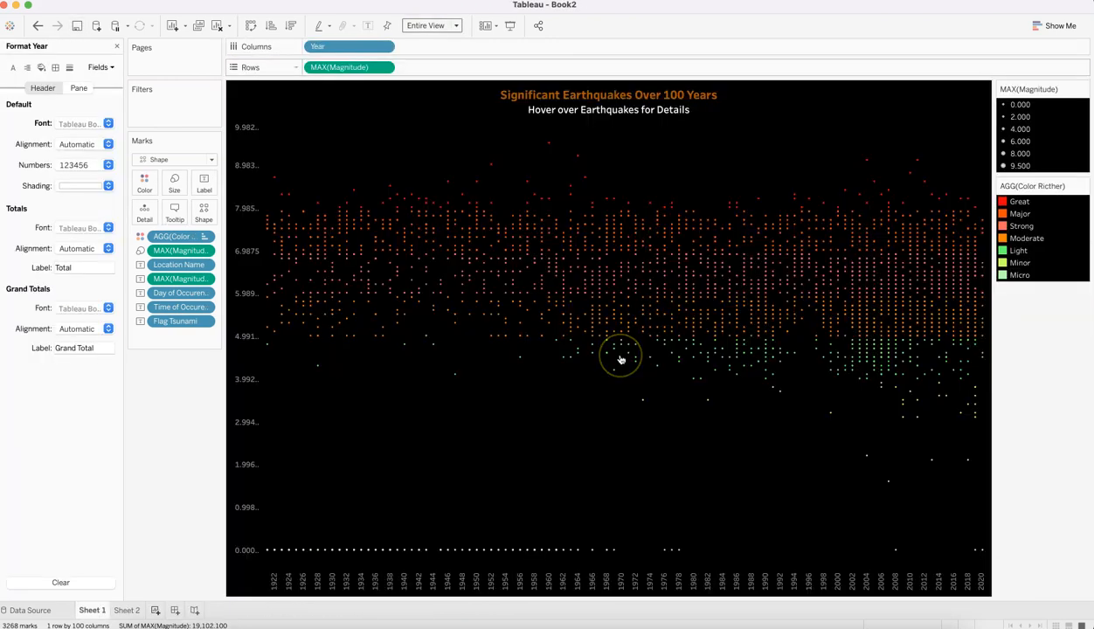
Hide the MAX(Magnitude) size legend and the AGG(Color Ricther) color legend cards.
{"action": "left_click", "coordinate": [1084, 90]}
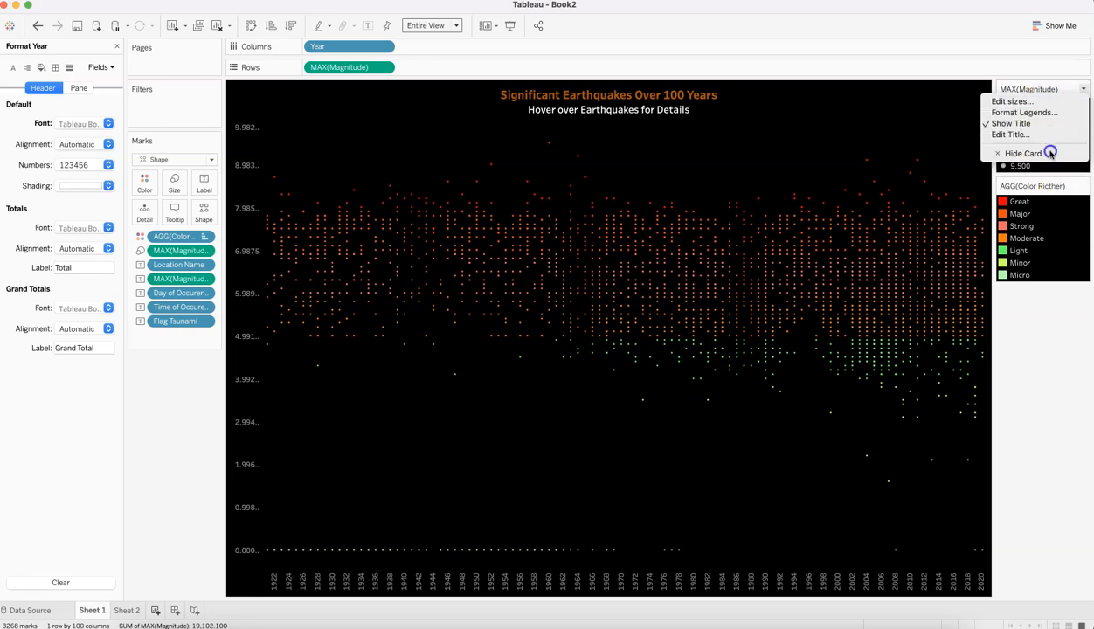
{"action": "left_click", "coordinate": [1052, 154]}
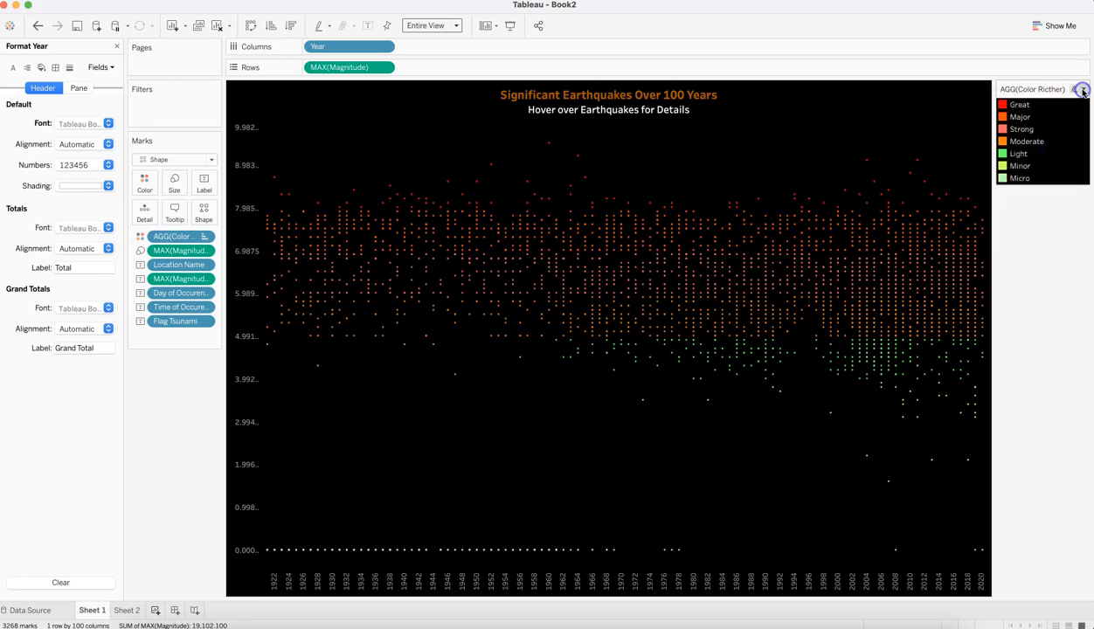
{"action": "left_click", "coordinate": [1082, 90]}
{"action": "left_click", "coordinate": [1045, 193]}
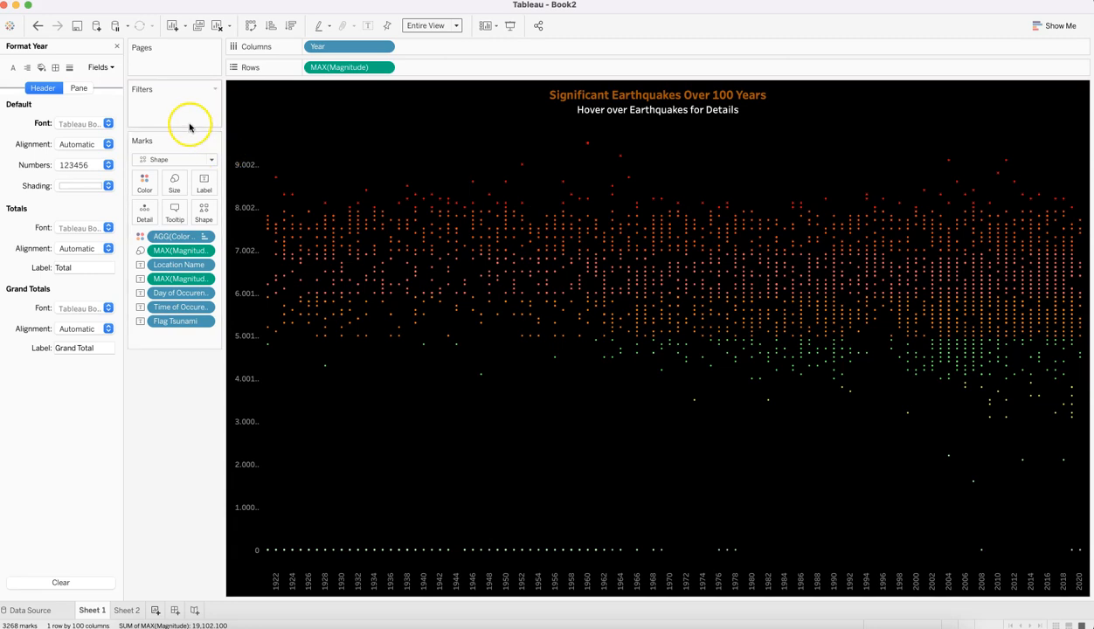
Save the workbook as Earthquake_yt in the Tableau Workbook (*.twb) format.
{"action": "left_click", "coordinate": [77, 31]}
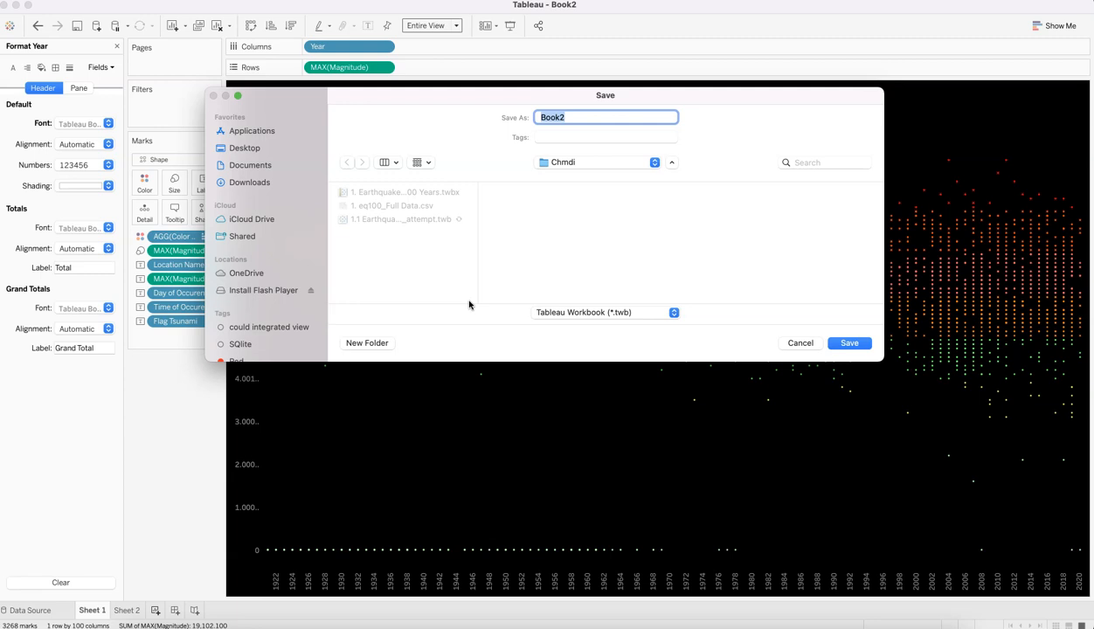
{"action": "type", "text": "Earthquake_yt"}
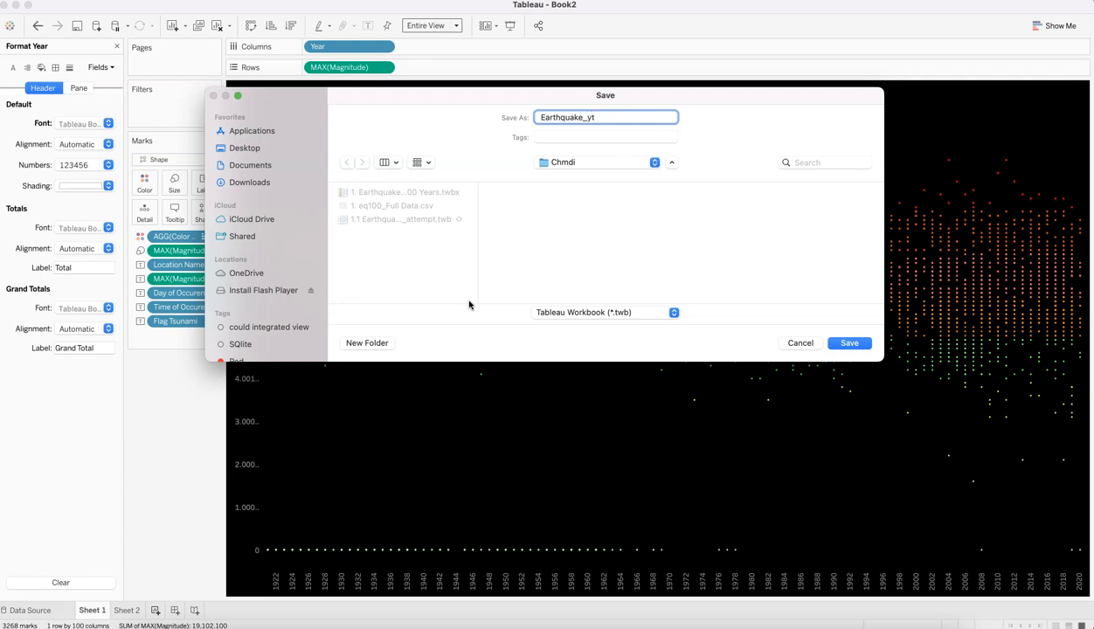
{"action": "left_click", "coordinate": [850, 342]}
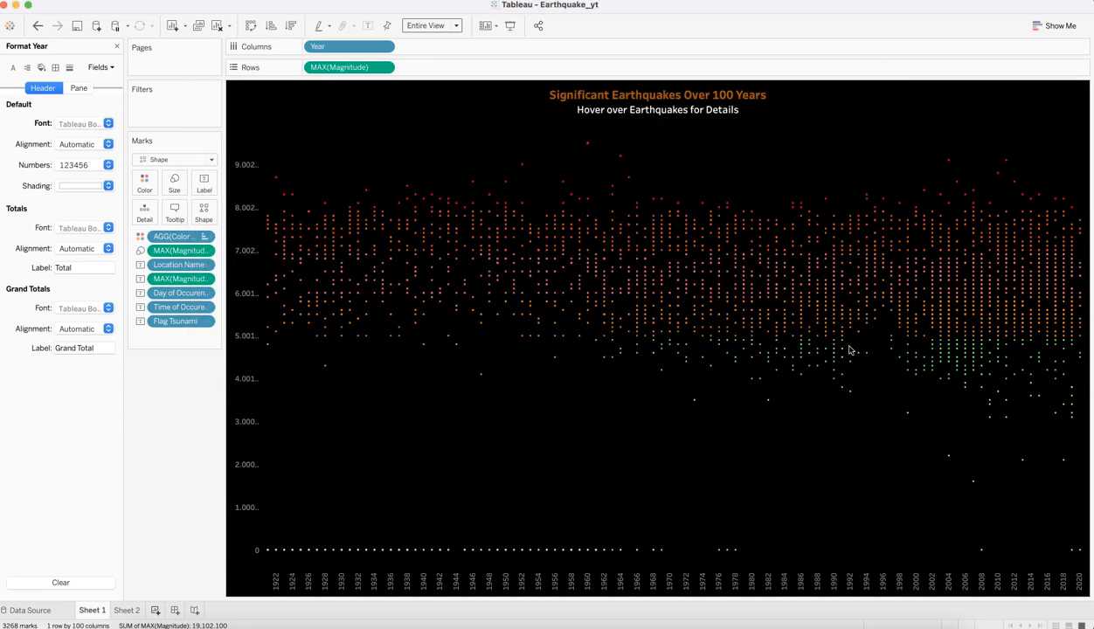